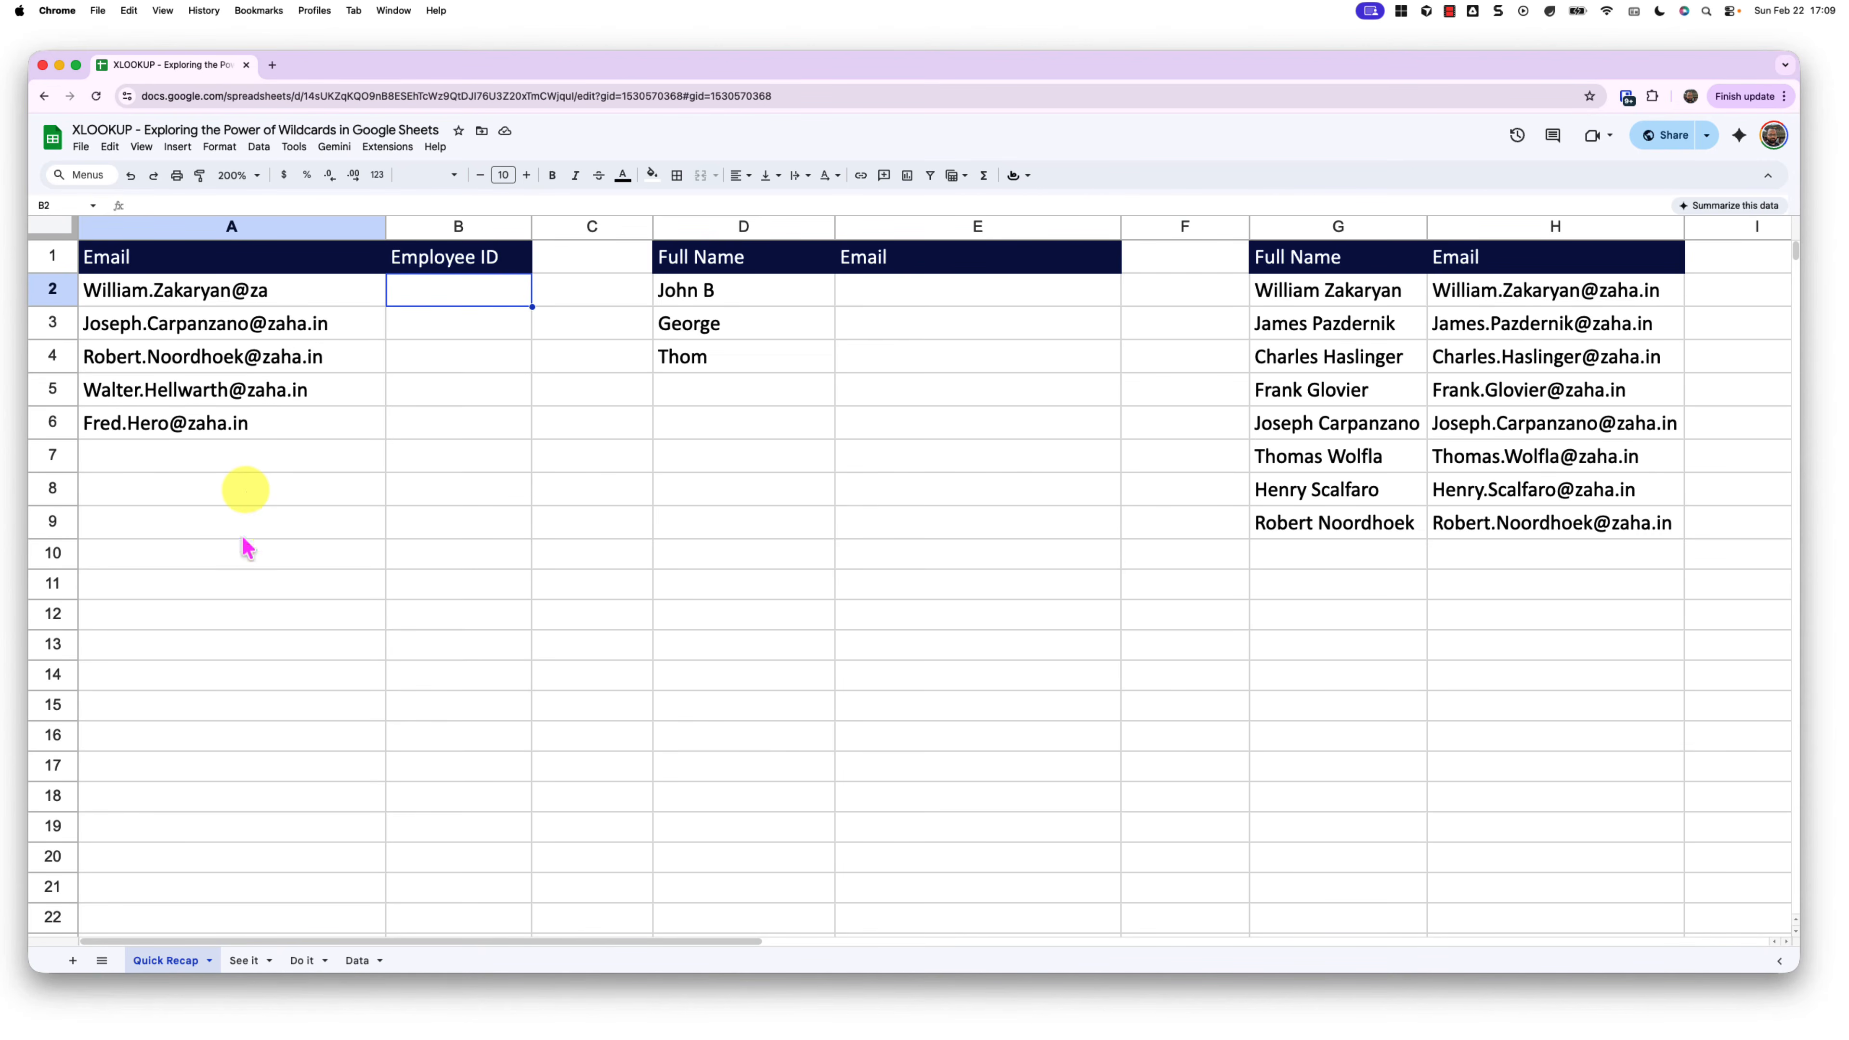
Step: Look through the See it, Do it and Data sheets and return to the Quick Recap sheet
{"action": "left_click", "coordinate": [164, 962]}
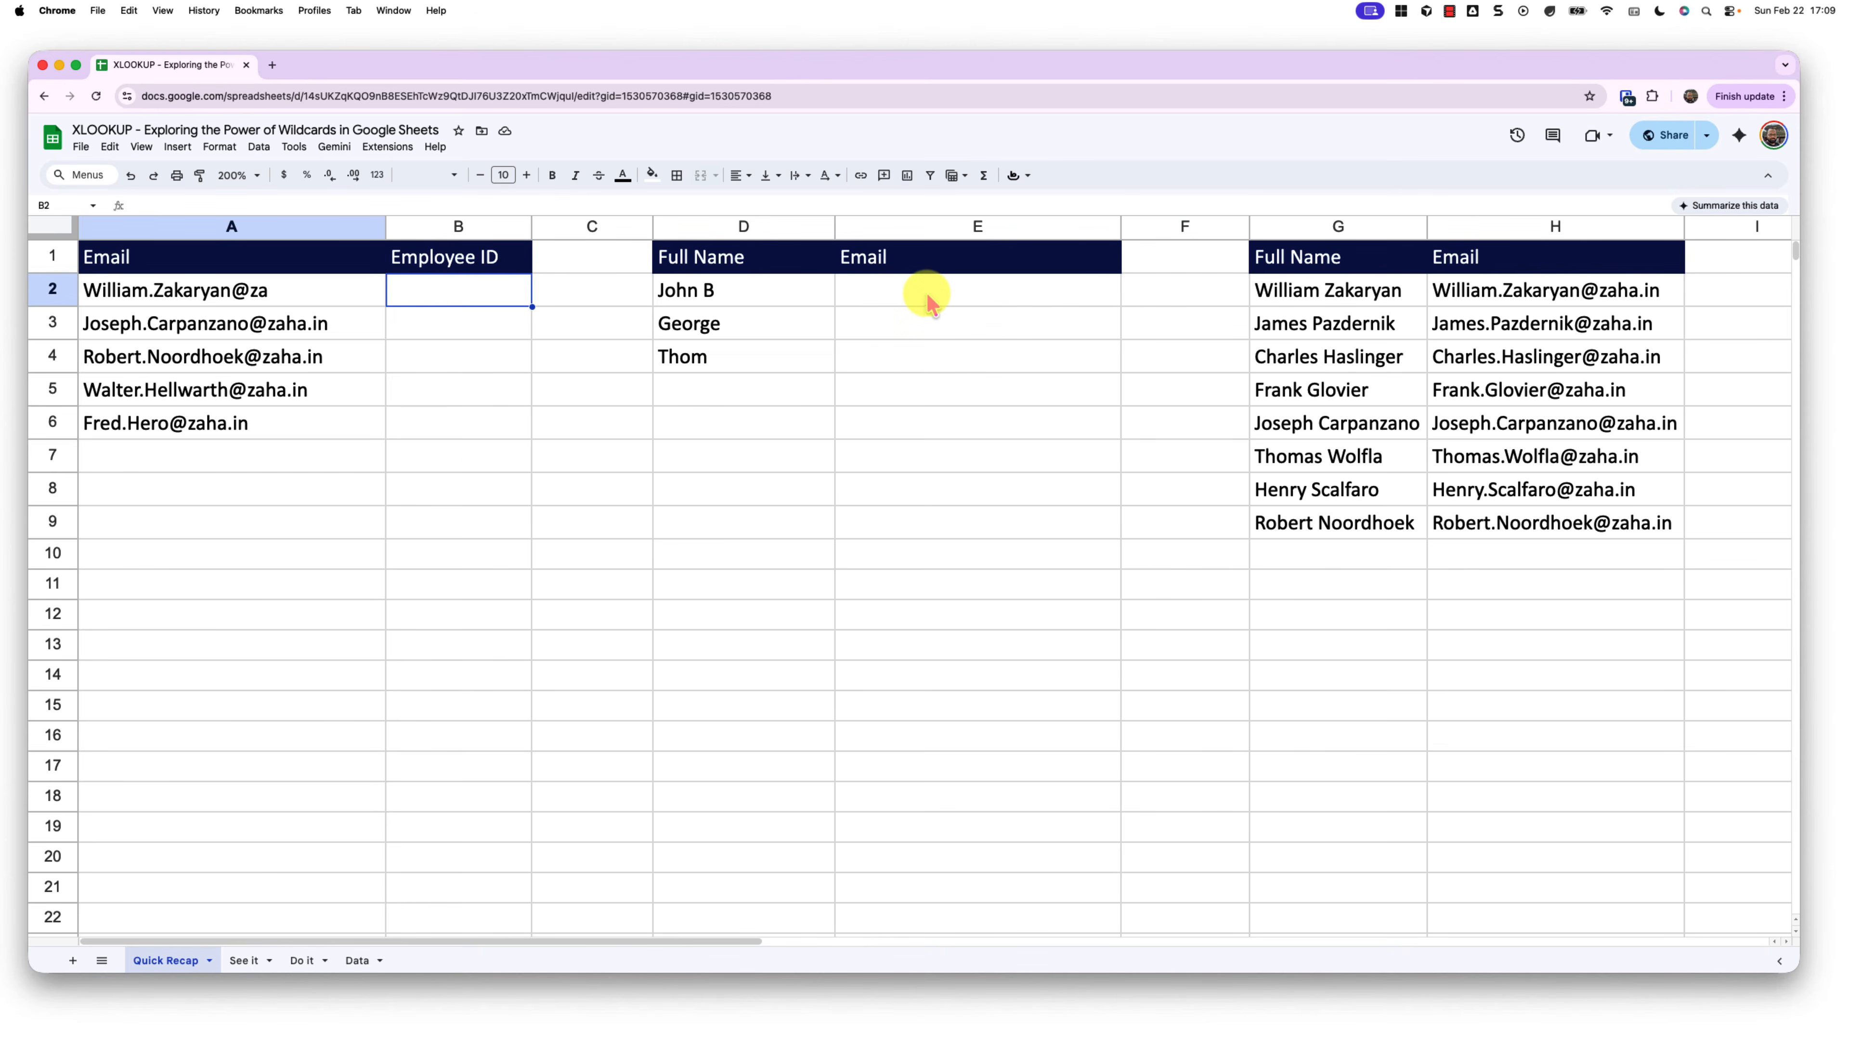
{"action": "left_click_drag", "start_coordinate": [924, 292], "coordinate": [903, 441]}
{"action": "left_click", "coordinate": [598, 641]}
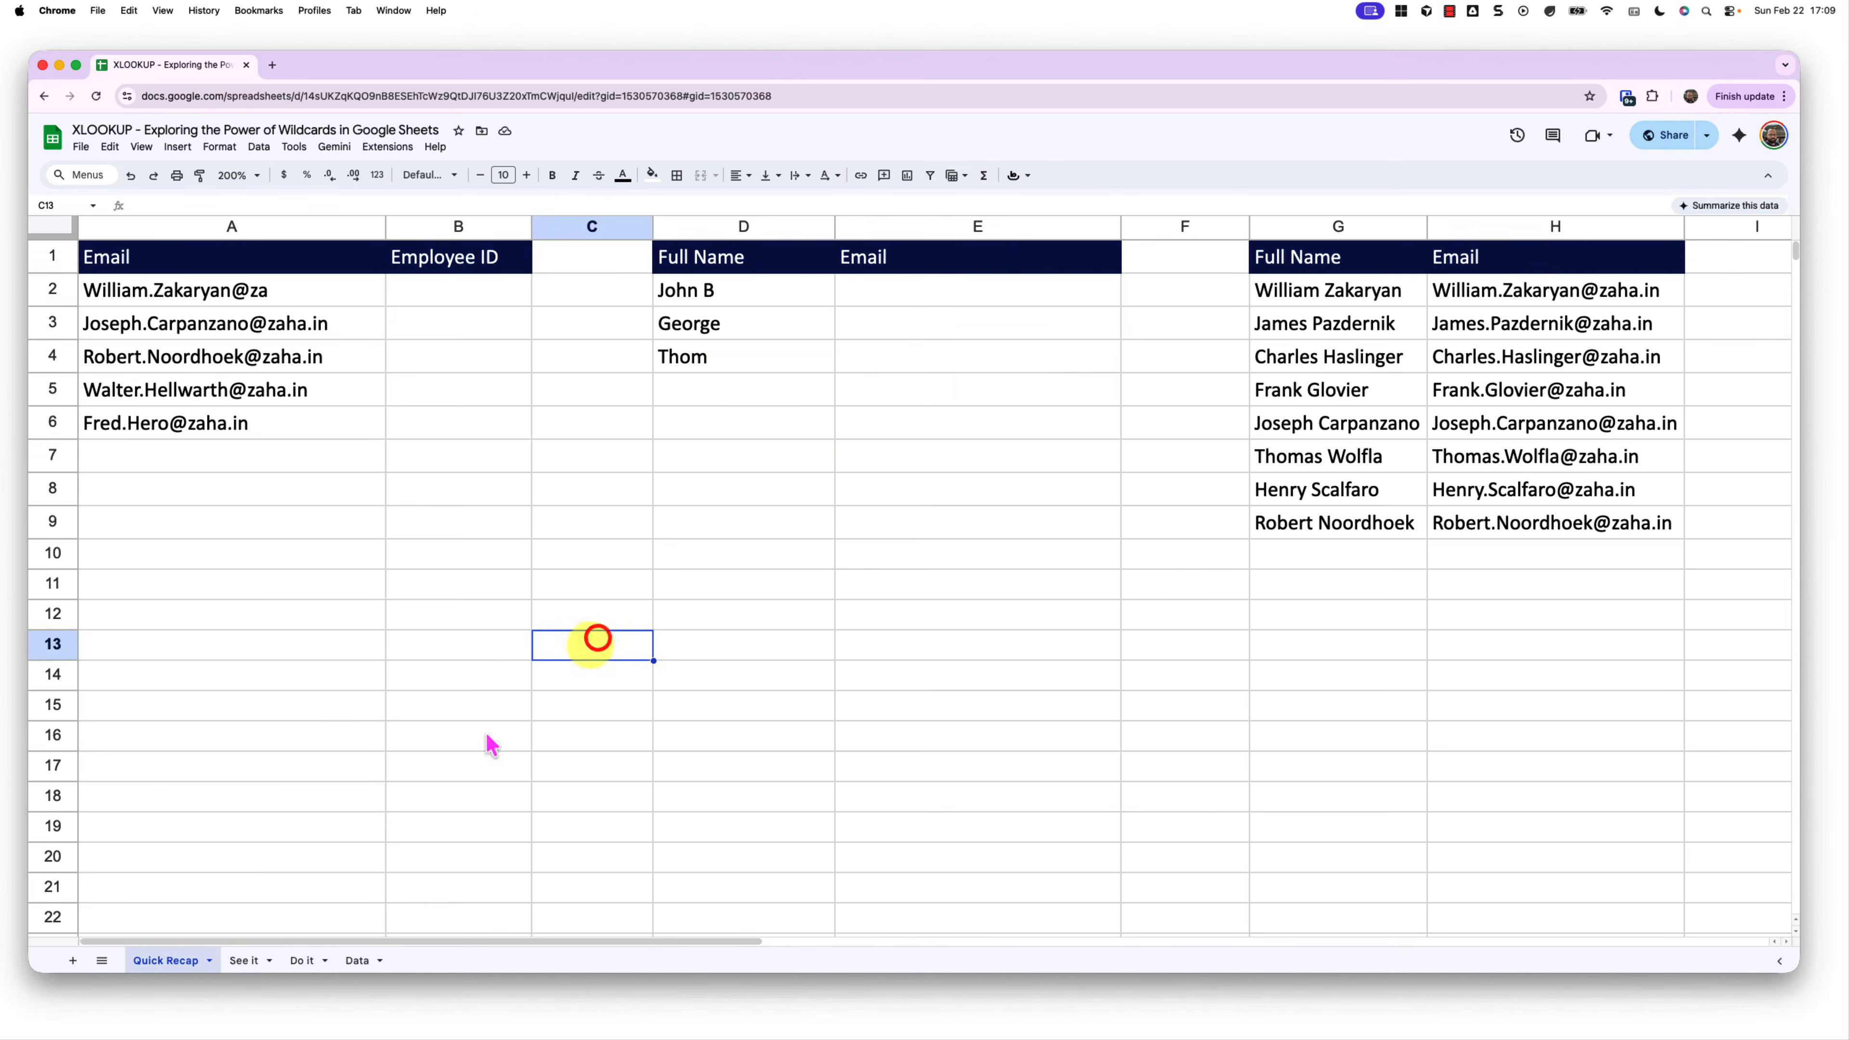
{"action": "left_click", "coordinate": [246, 962]}
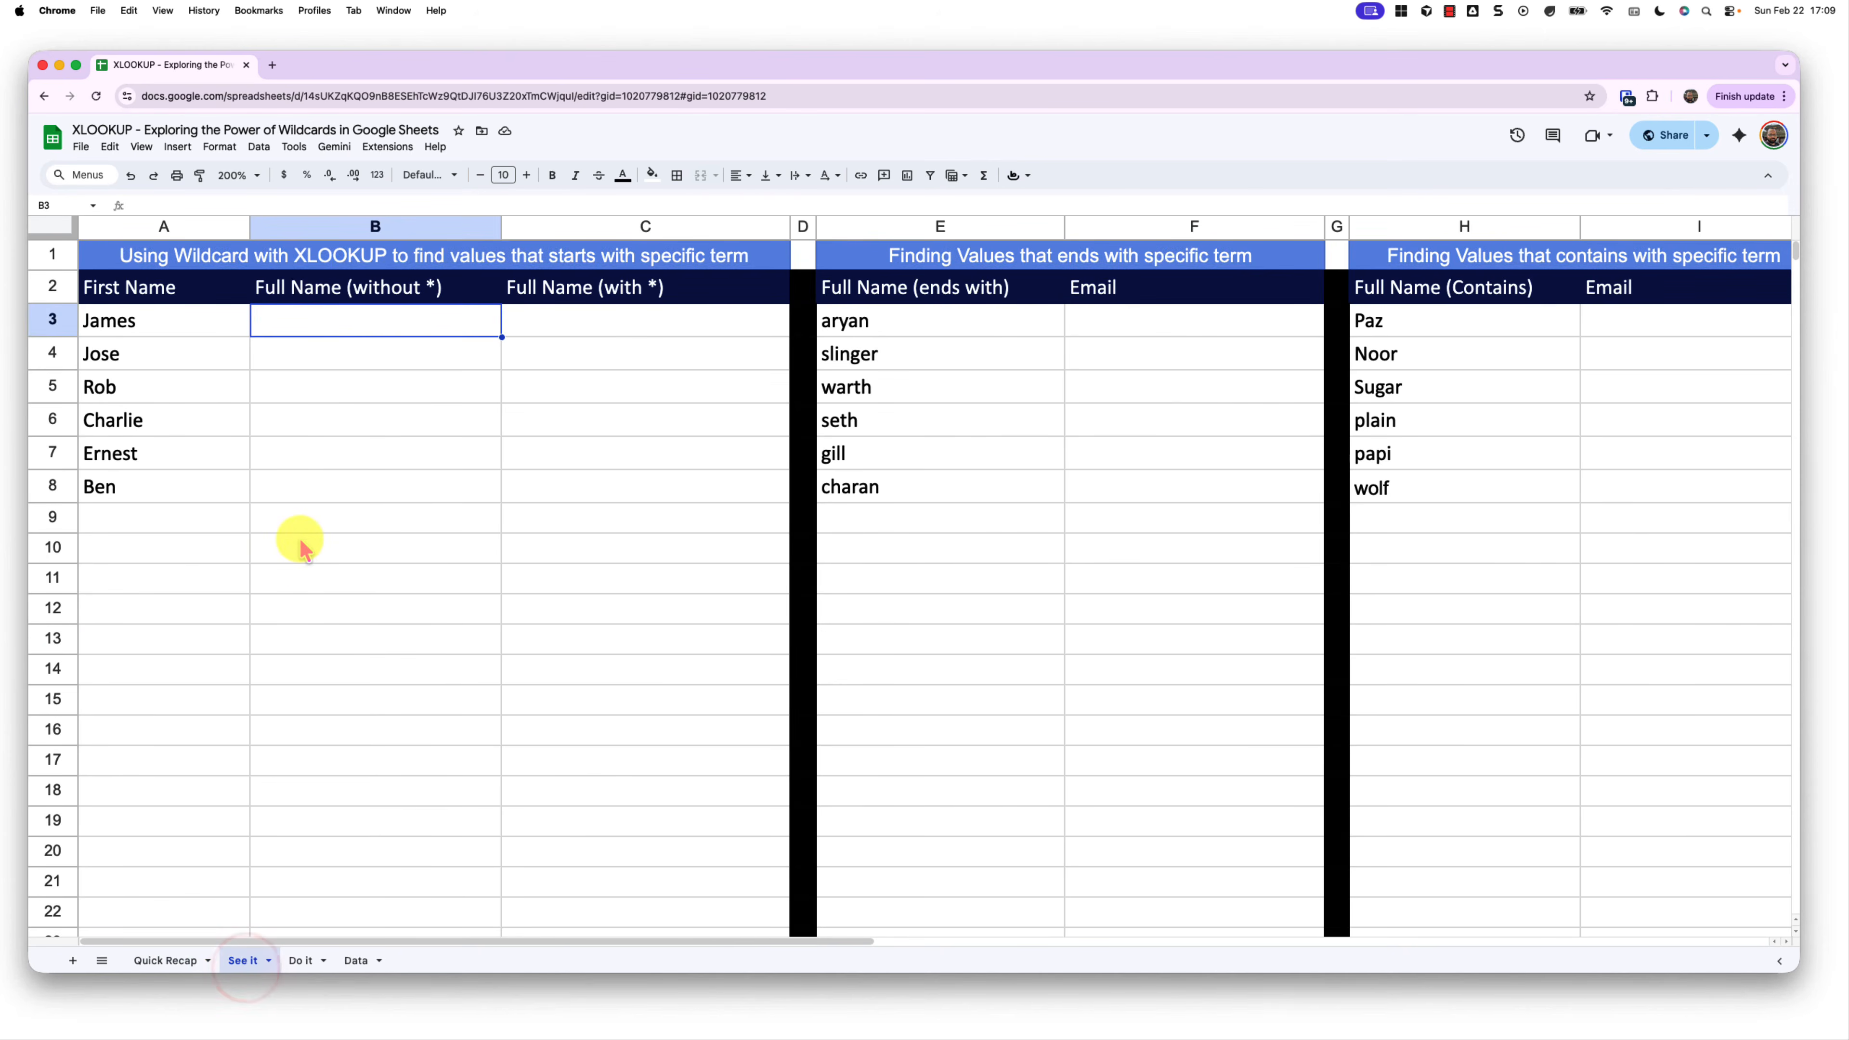
{"action": "left_click", "coordinate": [304, 962]}
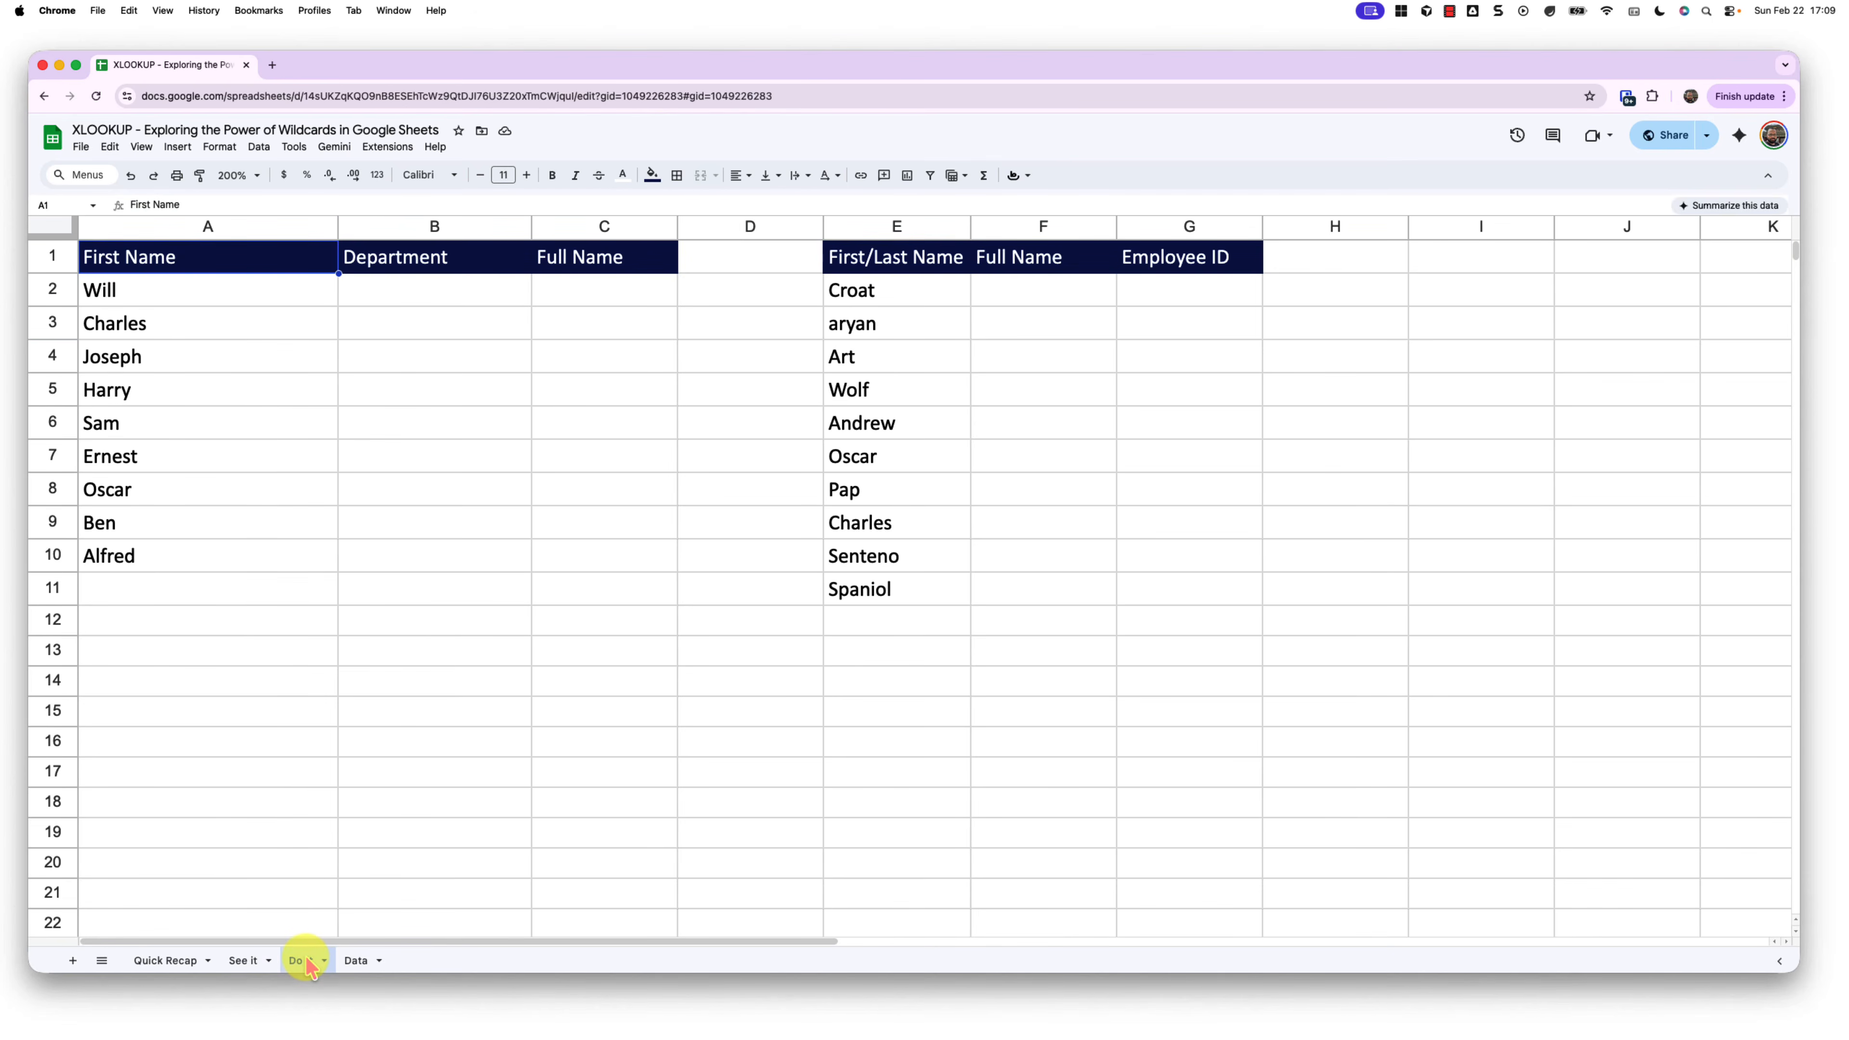
{"action": "left_click", "coordinate": [359, 960]}
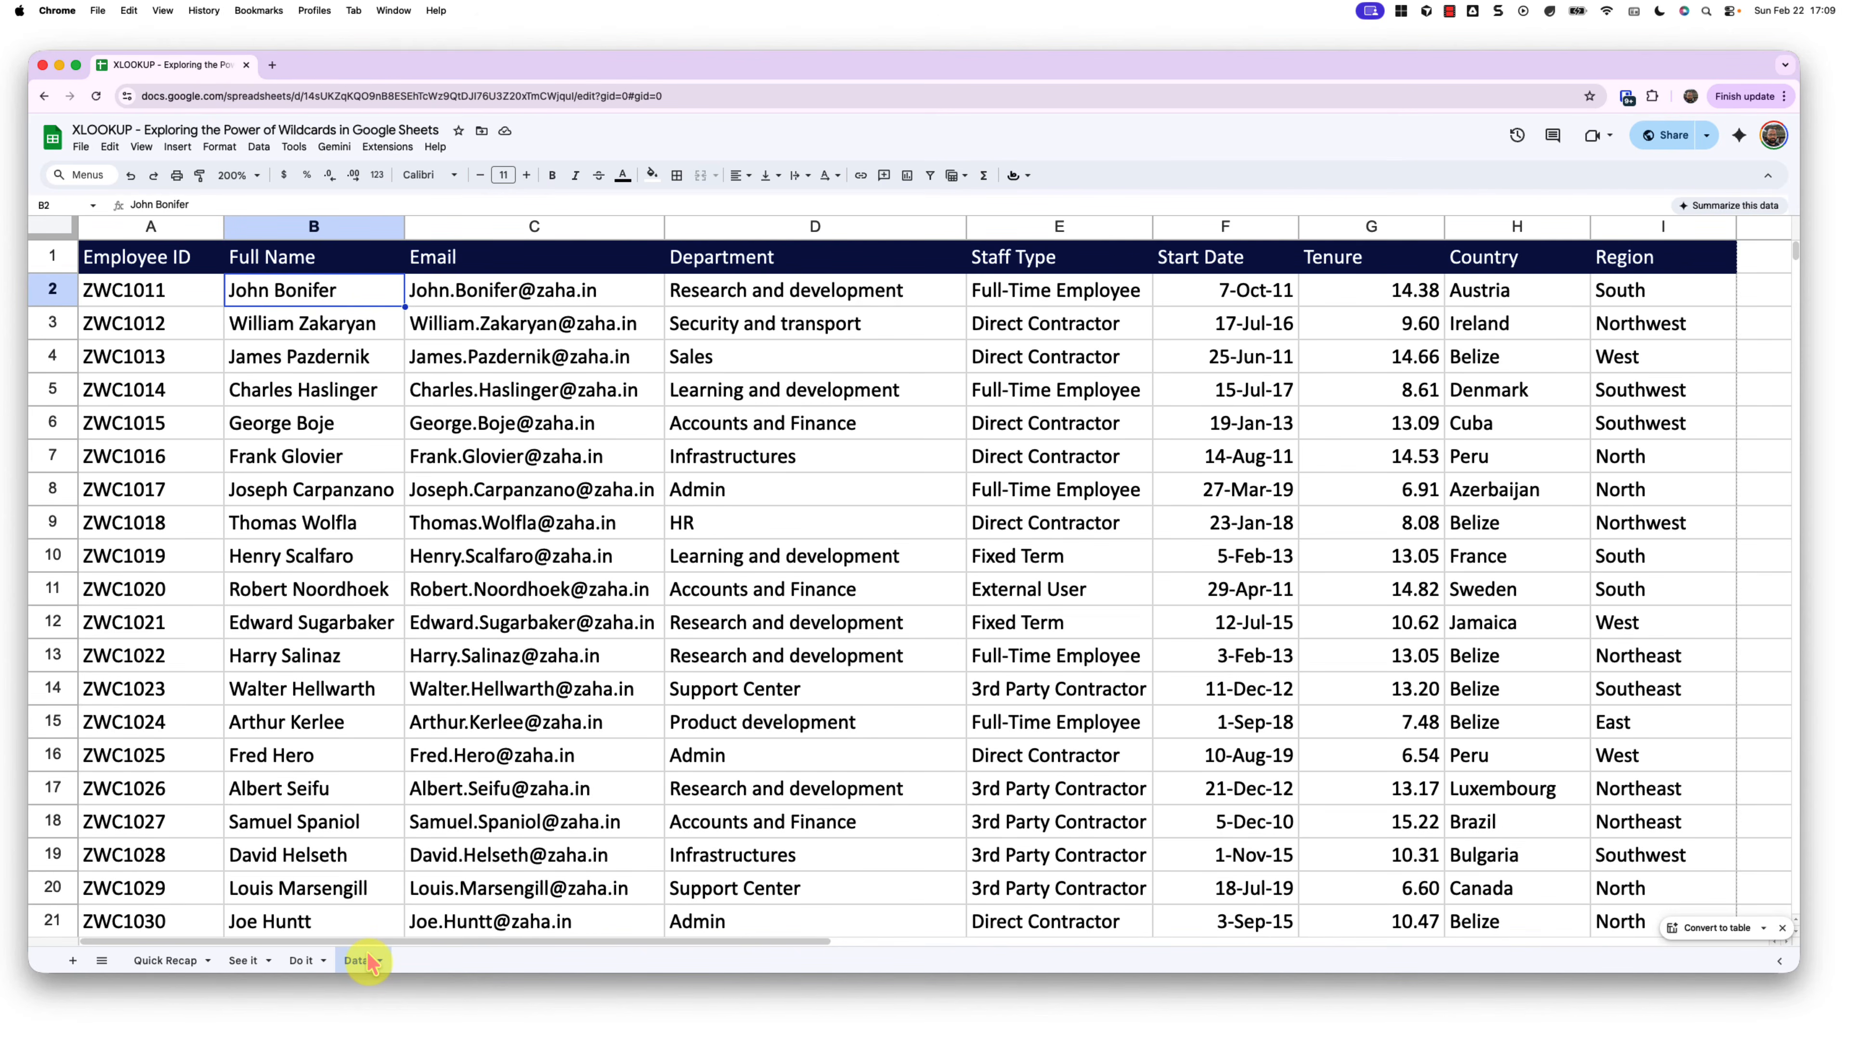
{"action": "left_click", "coordinate": [164, 962]}
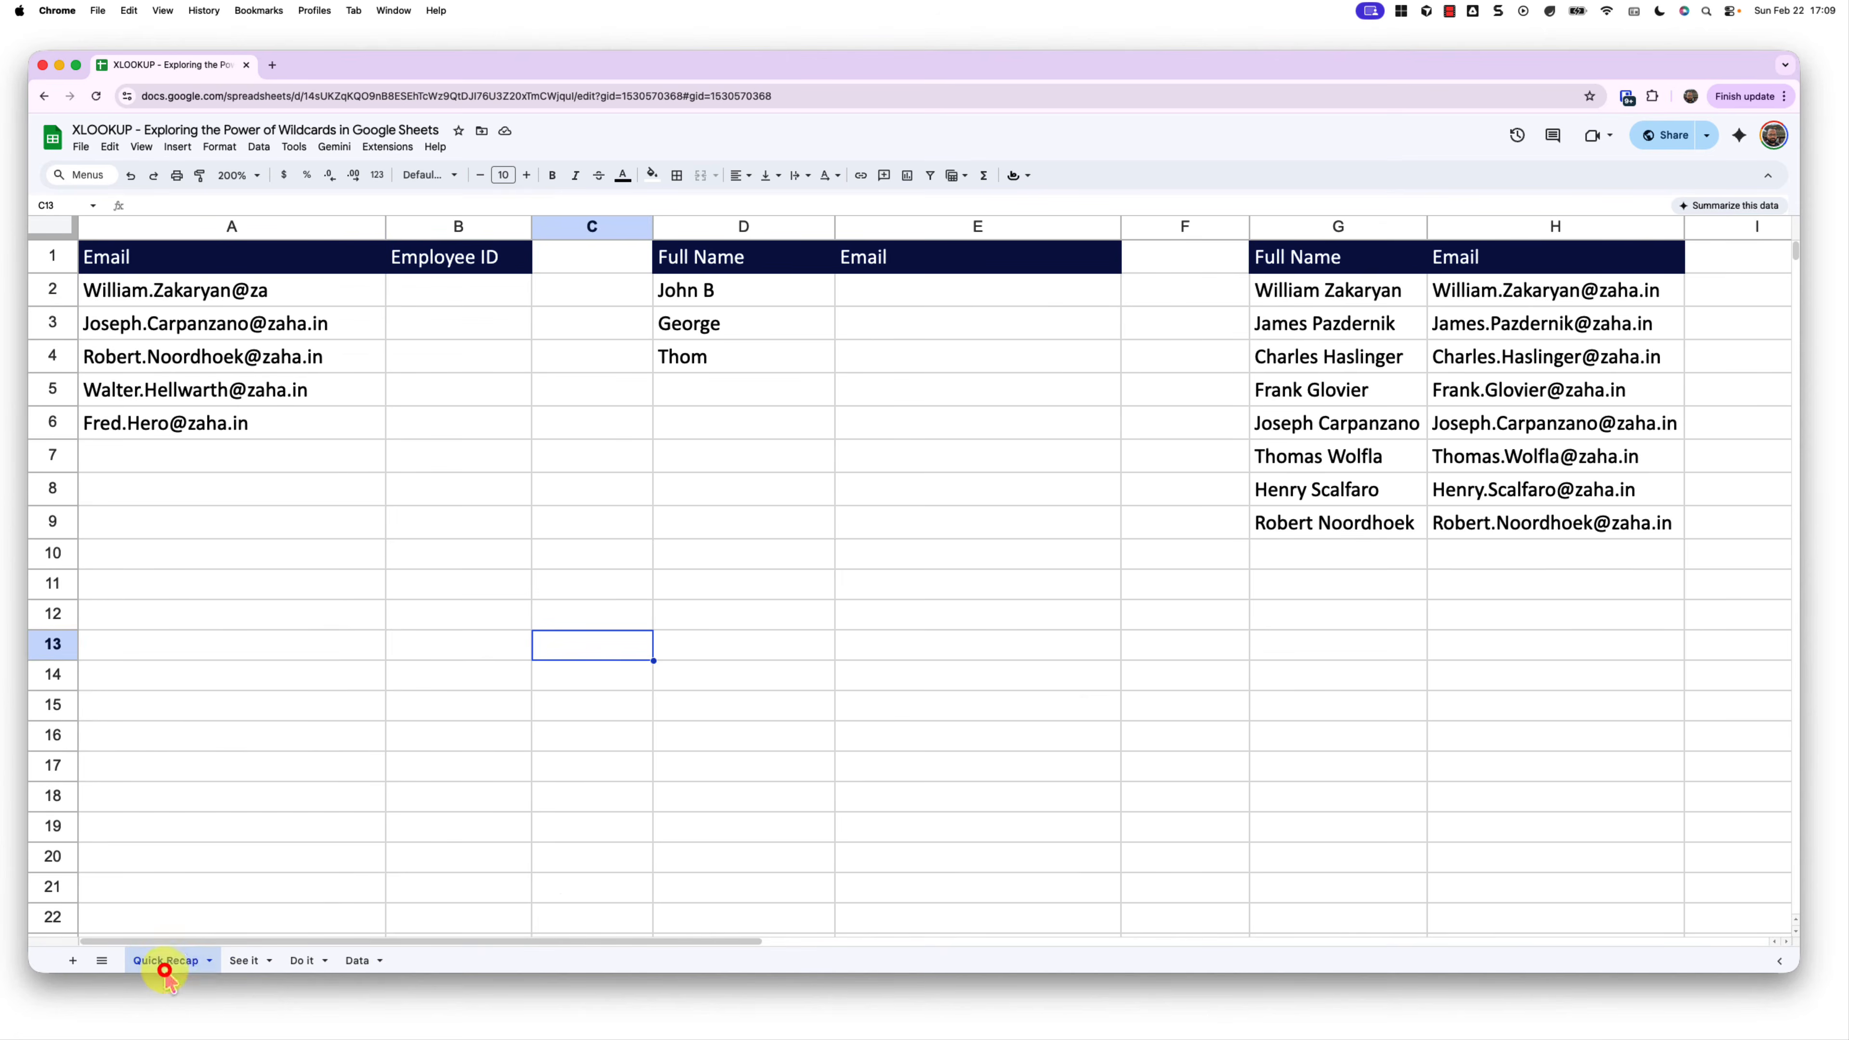
Step: Start an XLOOKUP formula in B2 under Employee ID, with the email in A2 as the search key
{"action": "left_click", "coordinate": [468, 294]}
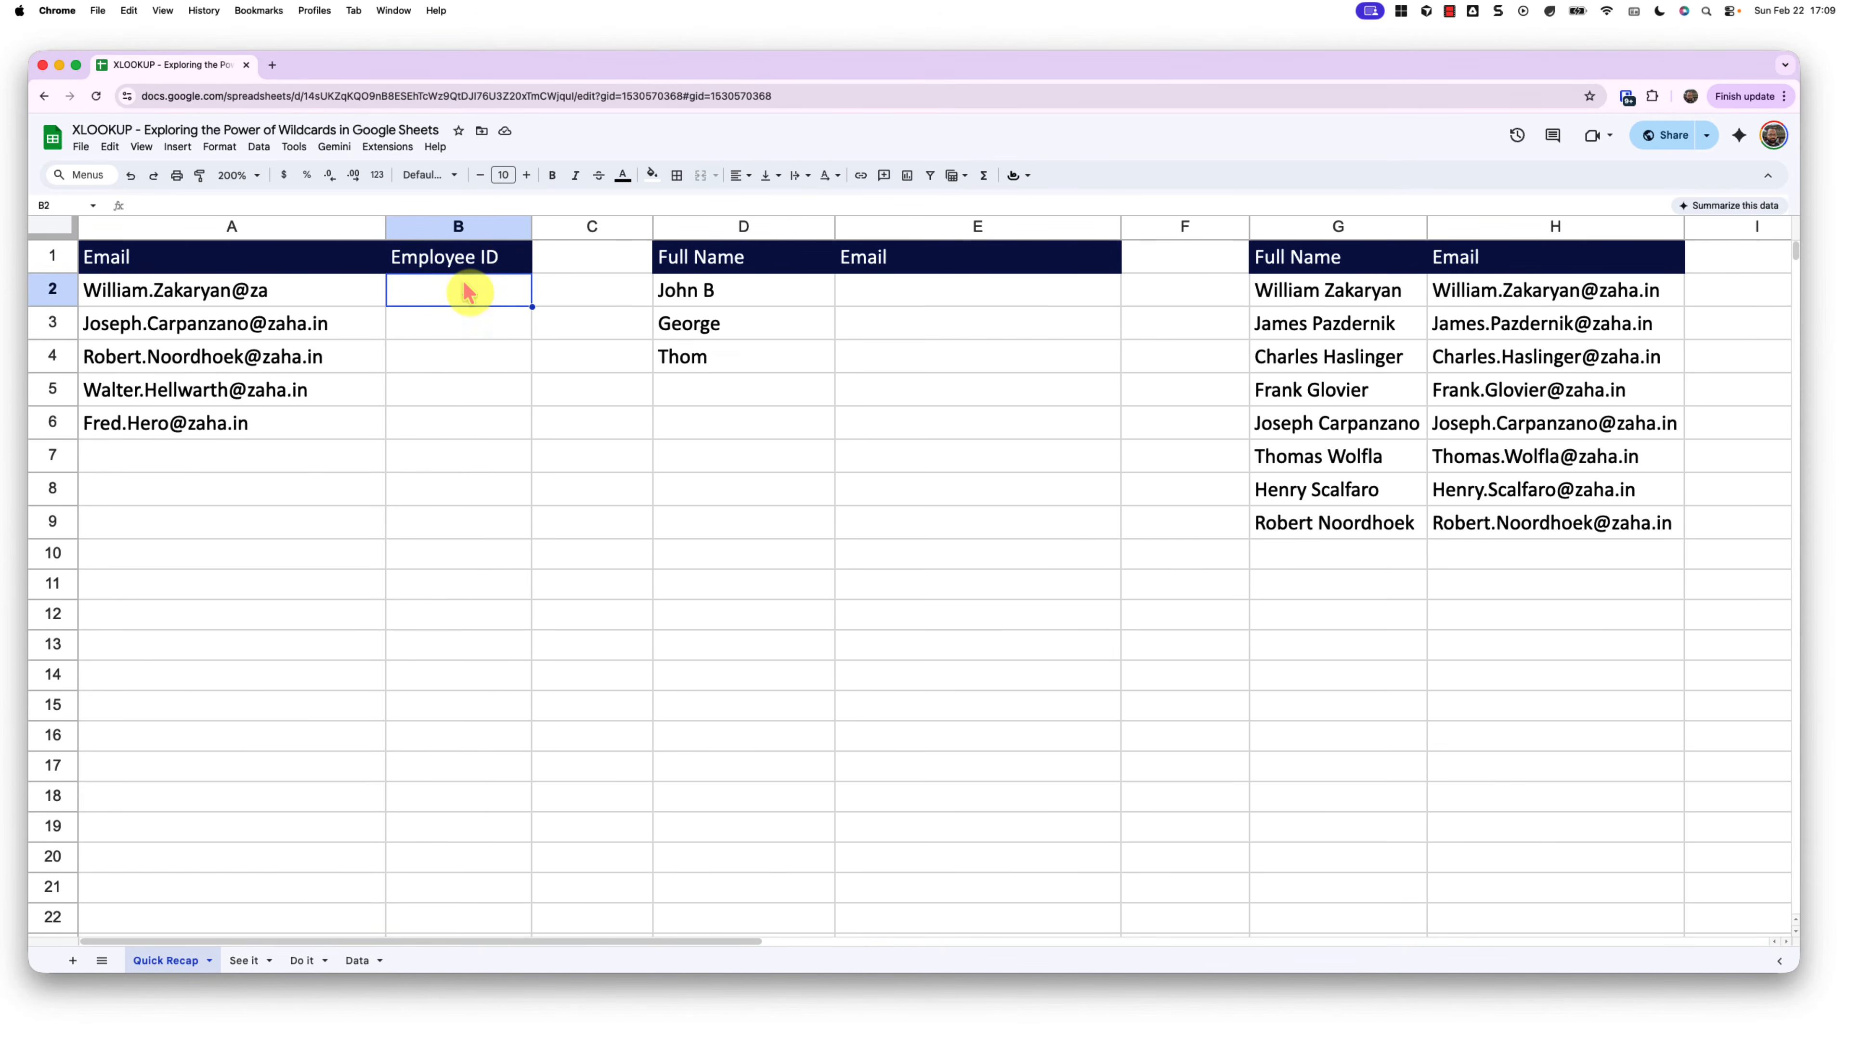
{"action": "left_click_drag", "start_coordinate": [461, 258], "coordinate": [466, 401]}
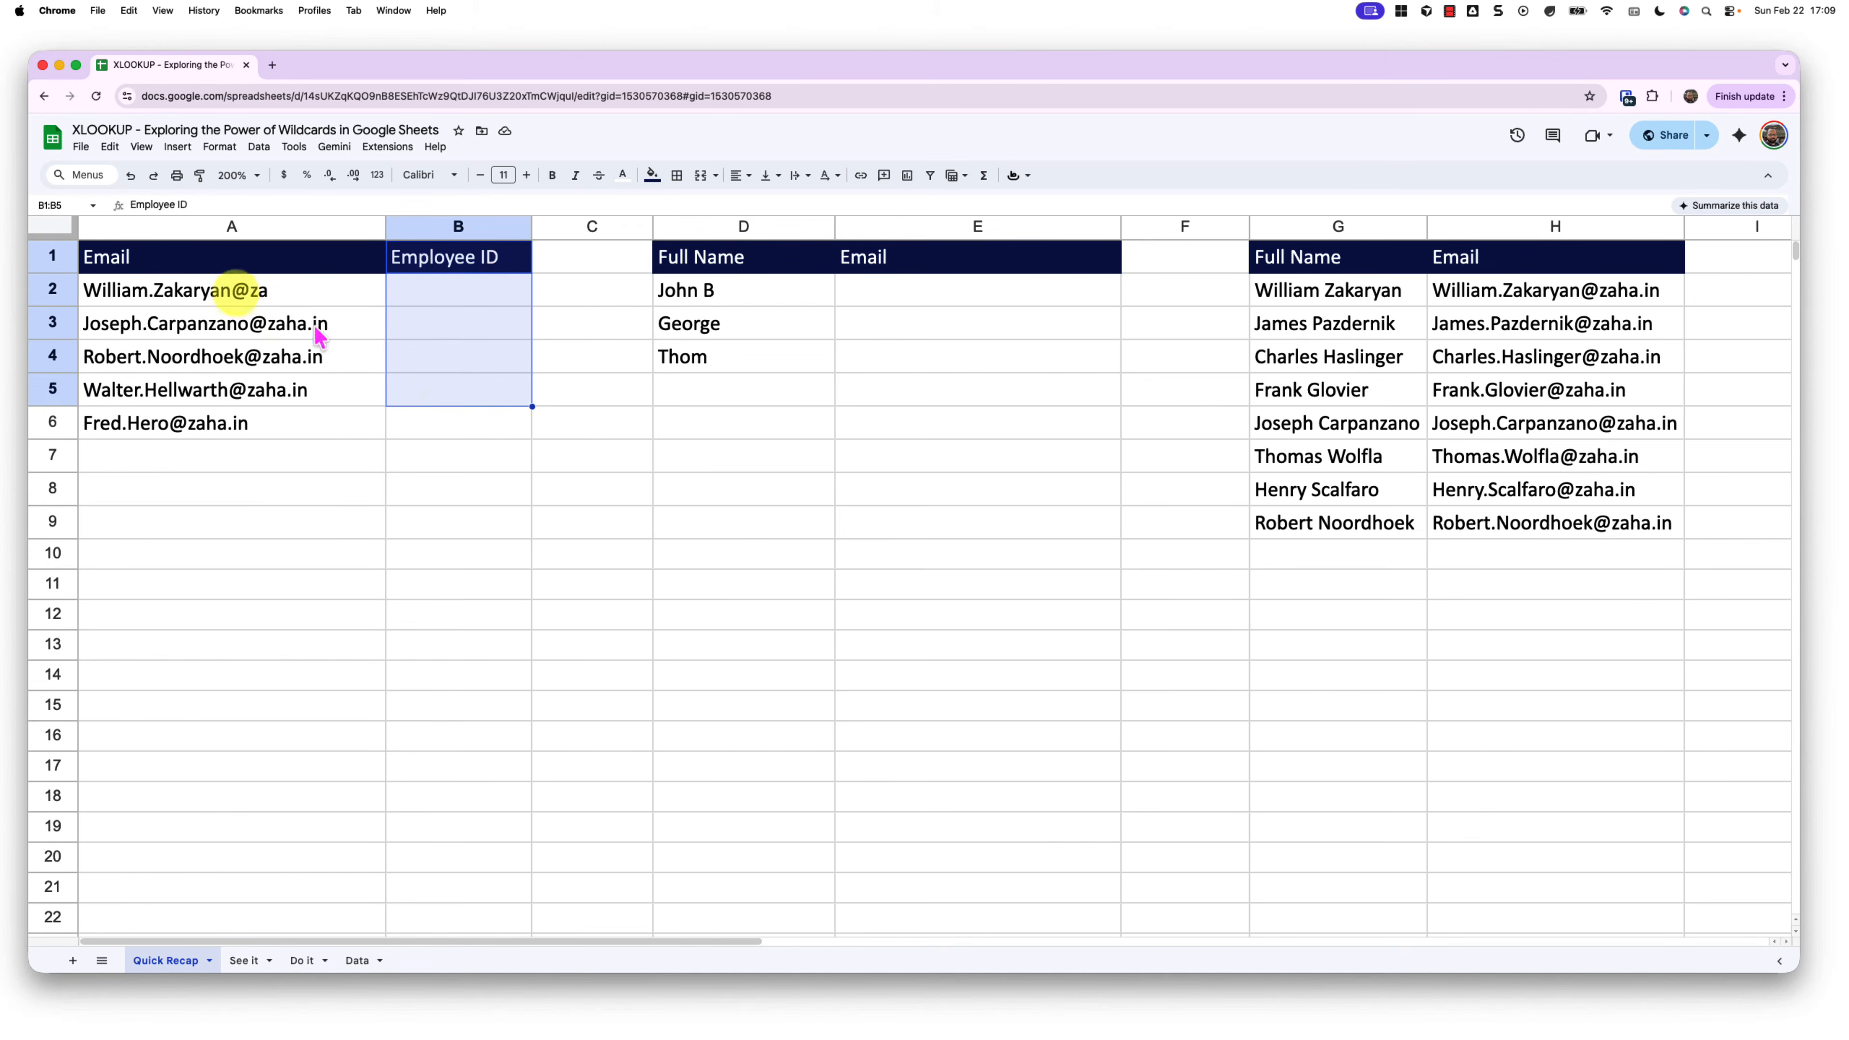
{"action": "left_click", "coordinate": [228, 291]}
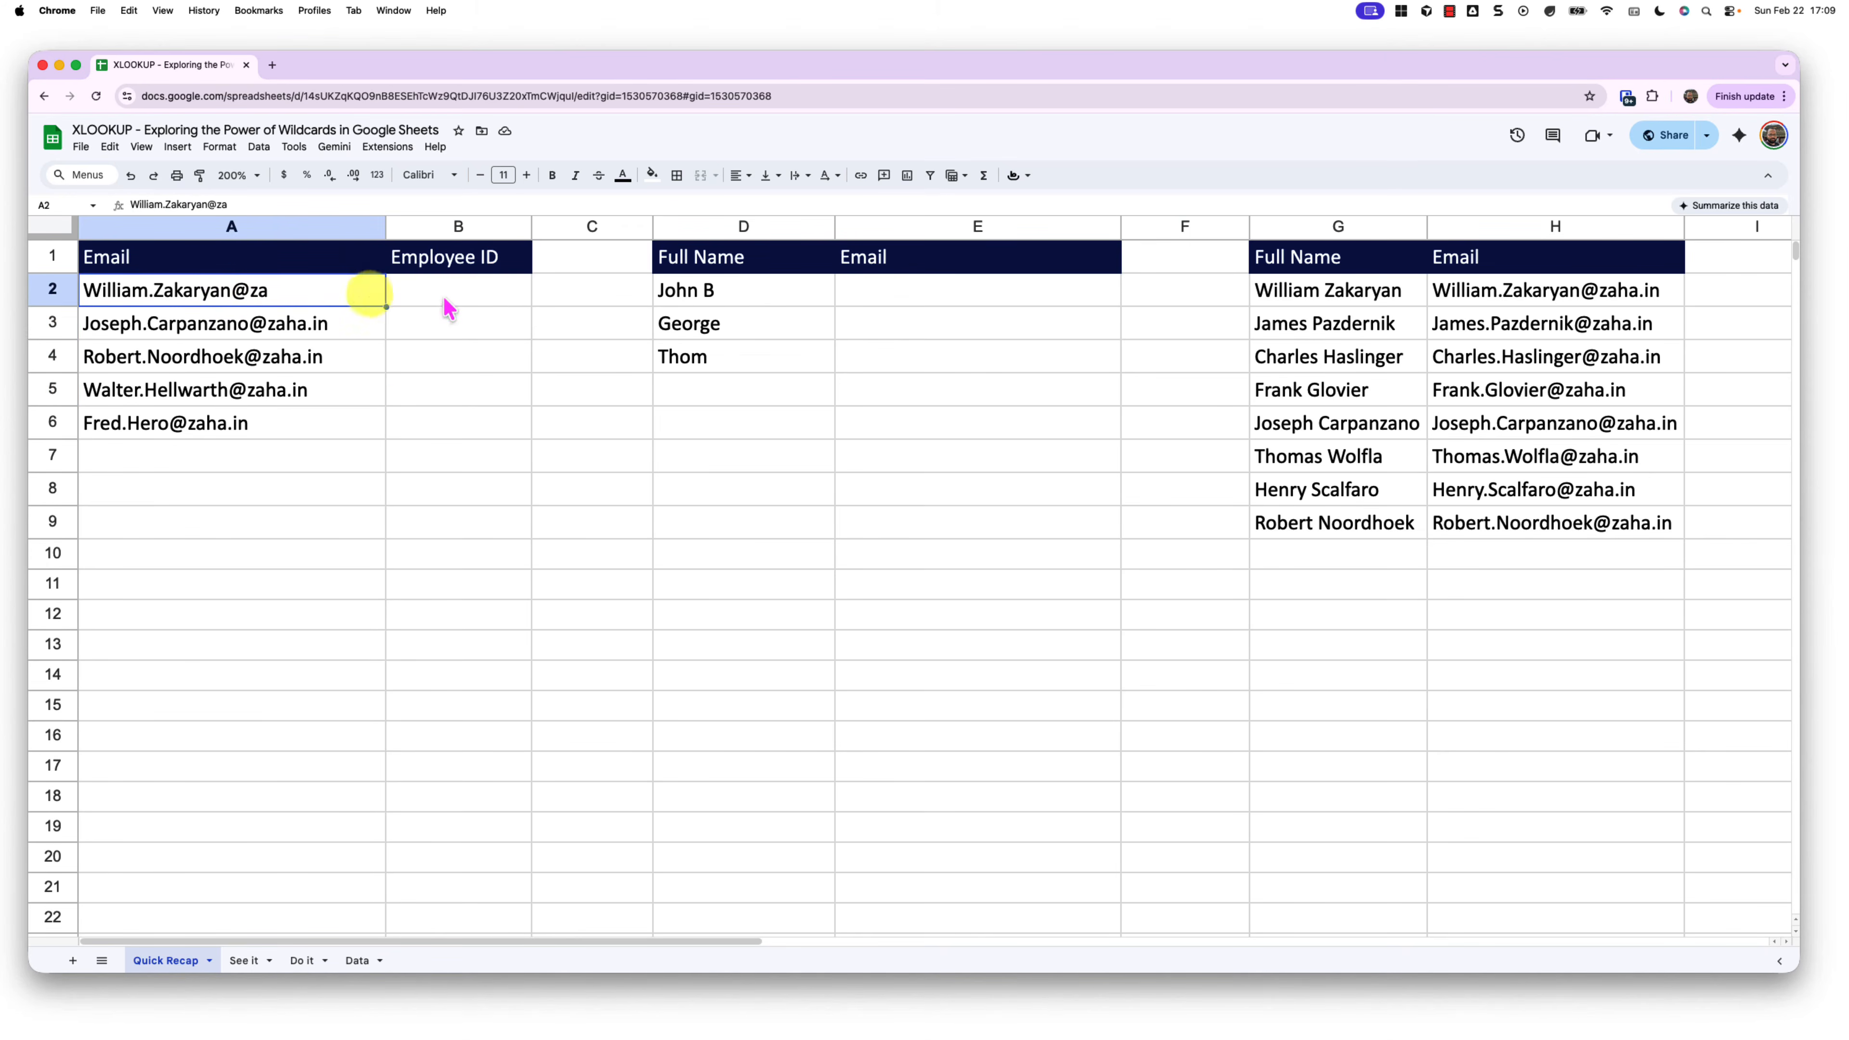
{"action": "left_click", "coordinate": [457, 294]}
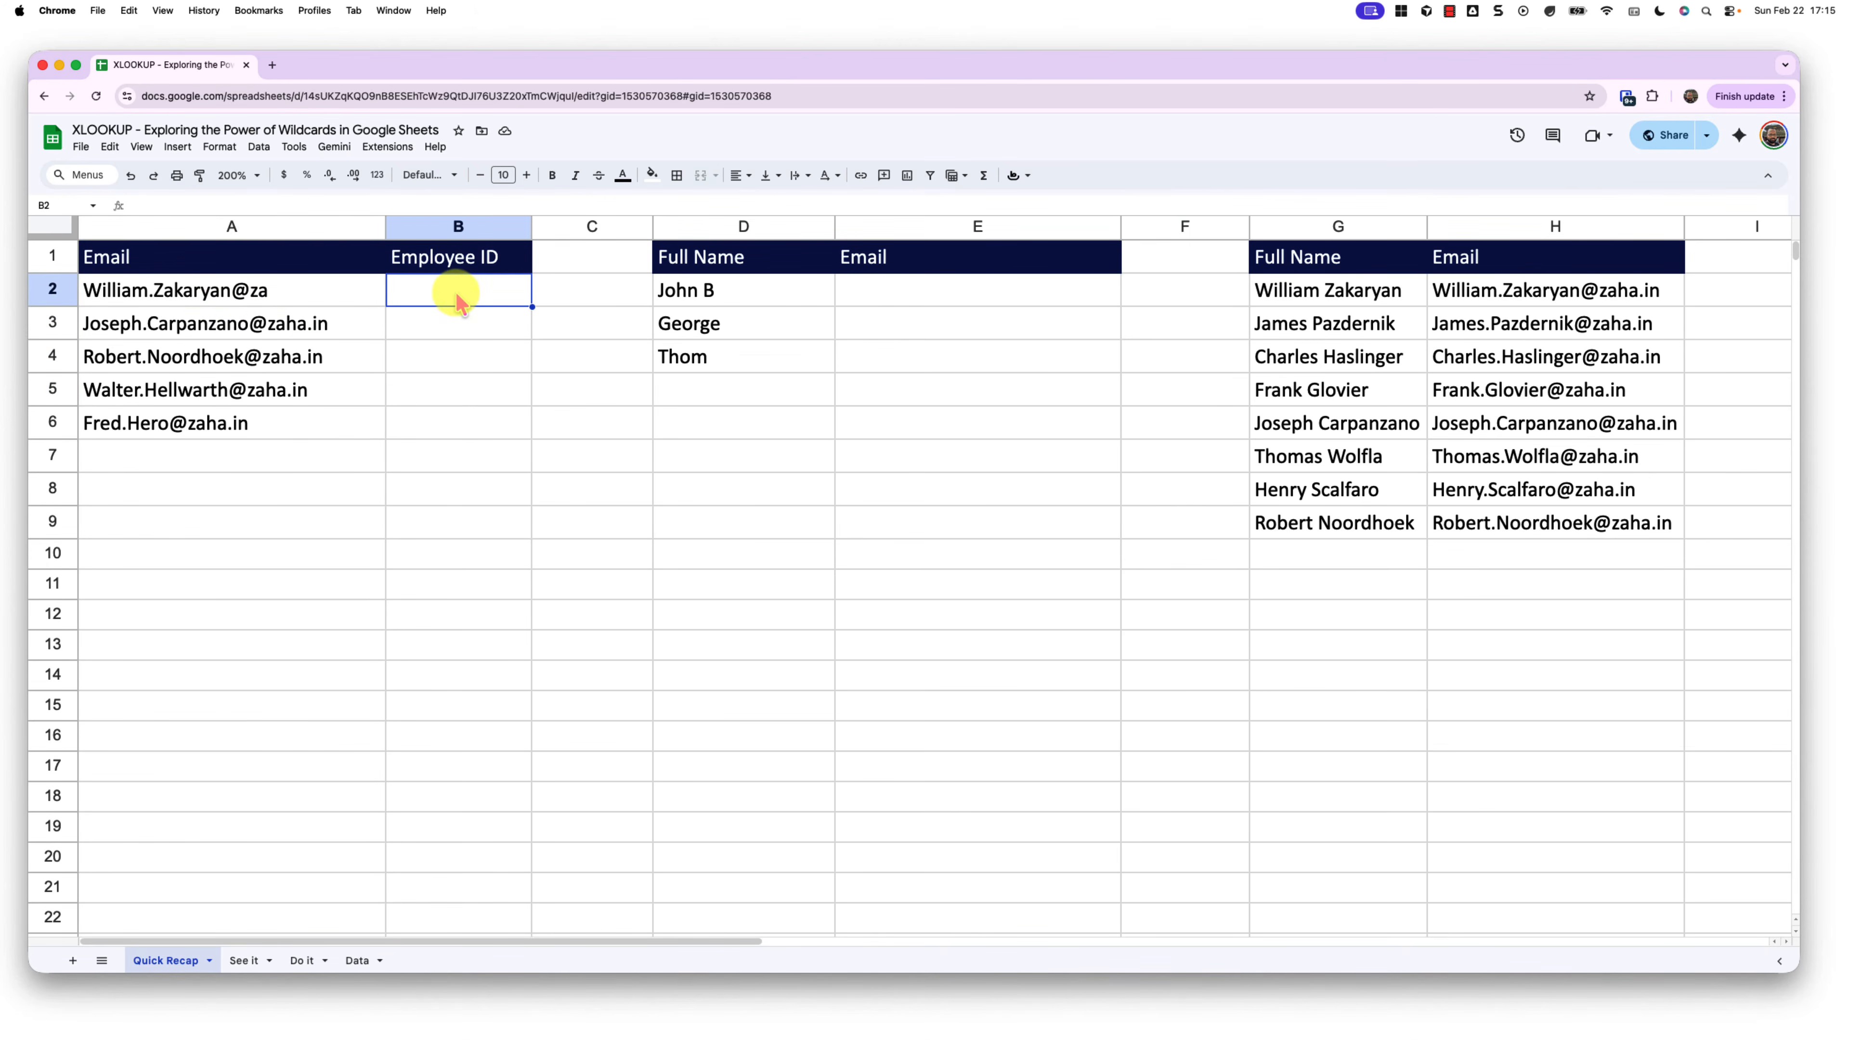
{"action": "type", "text": "=xl"}
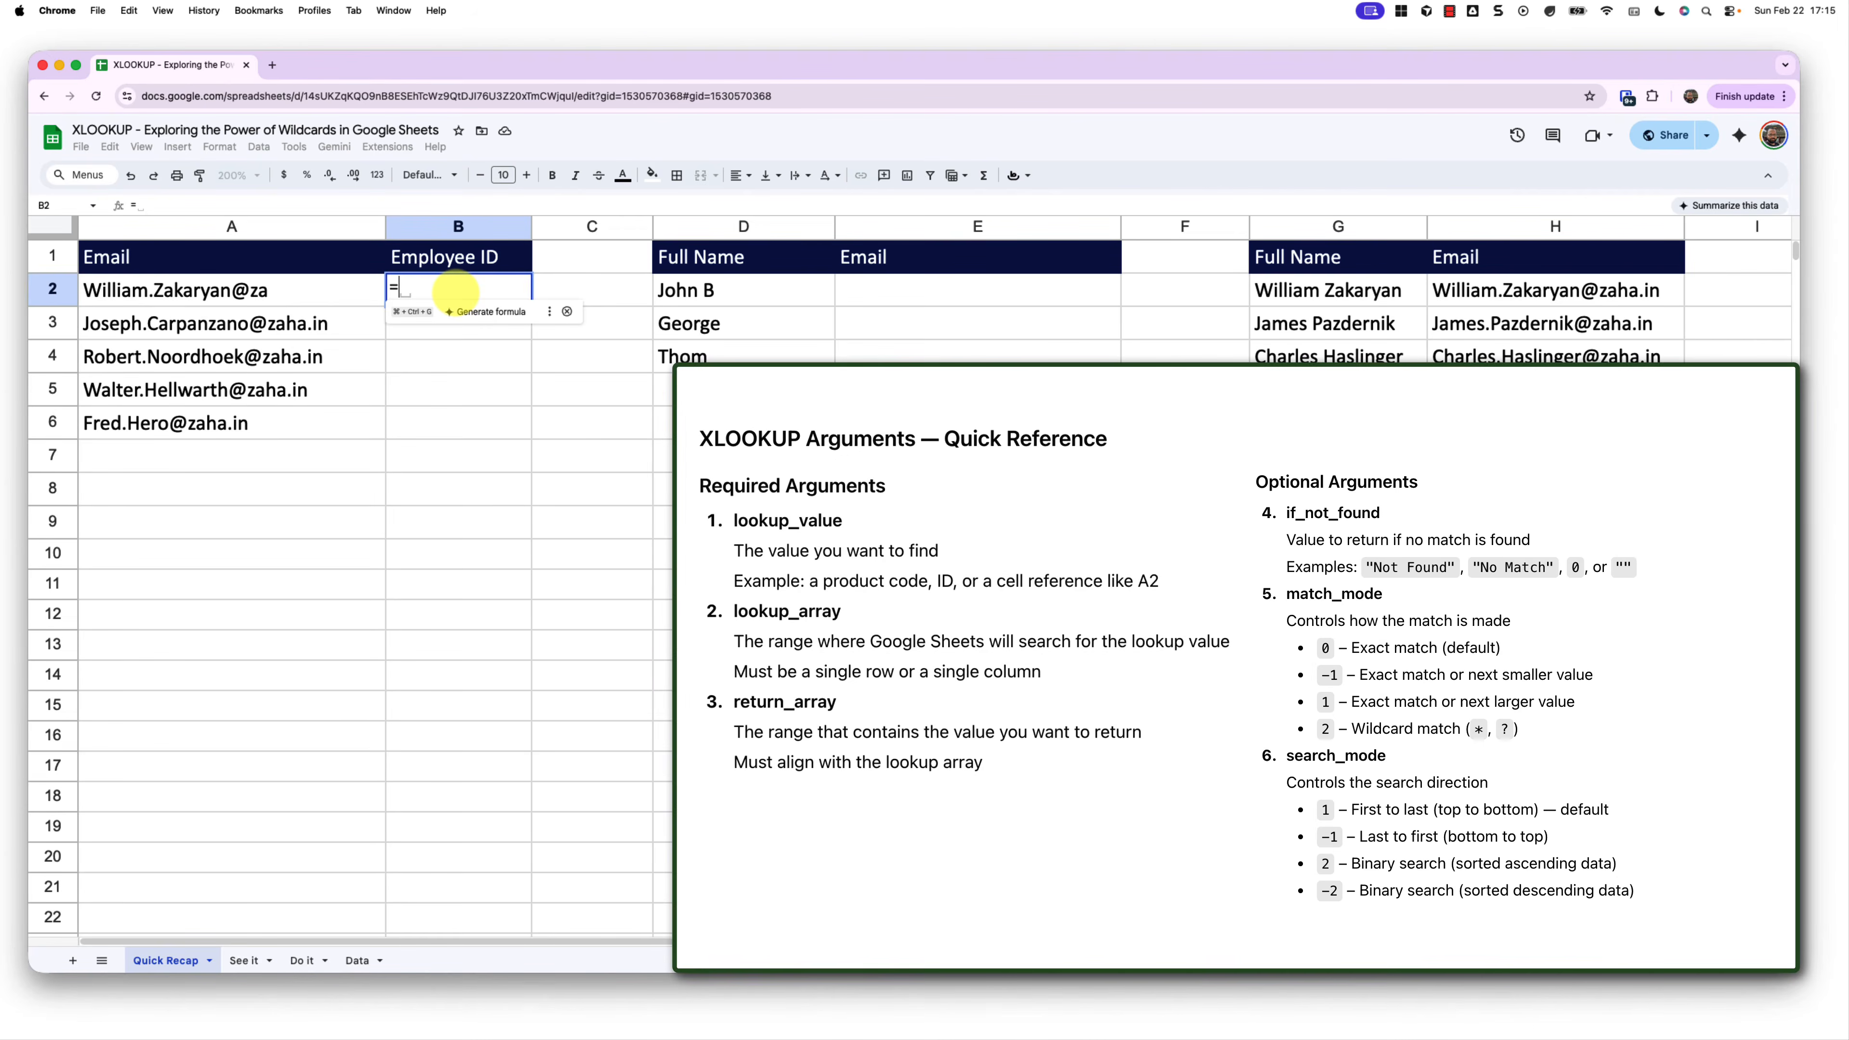
{"action": "key", "text": "Tab"}
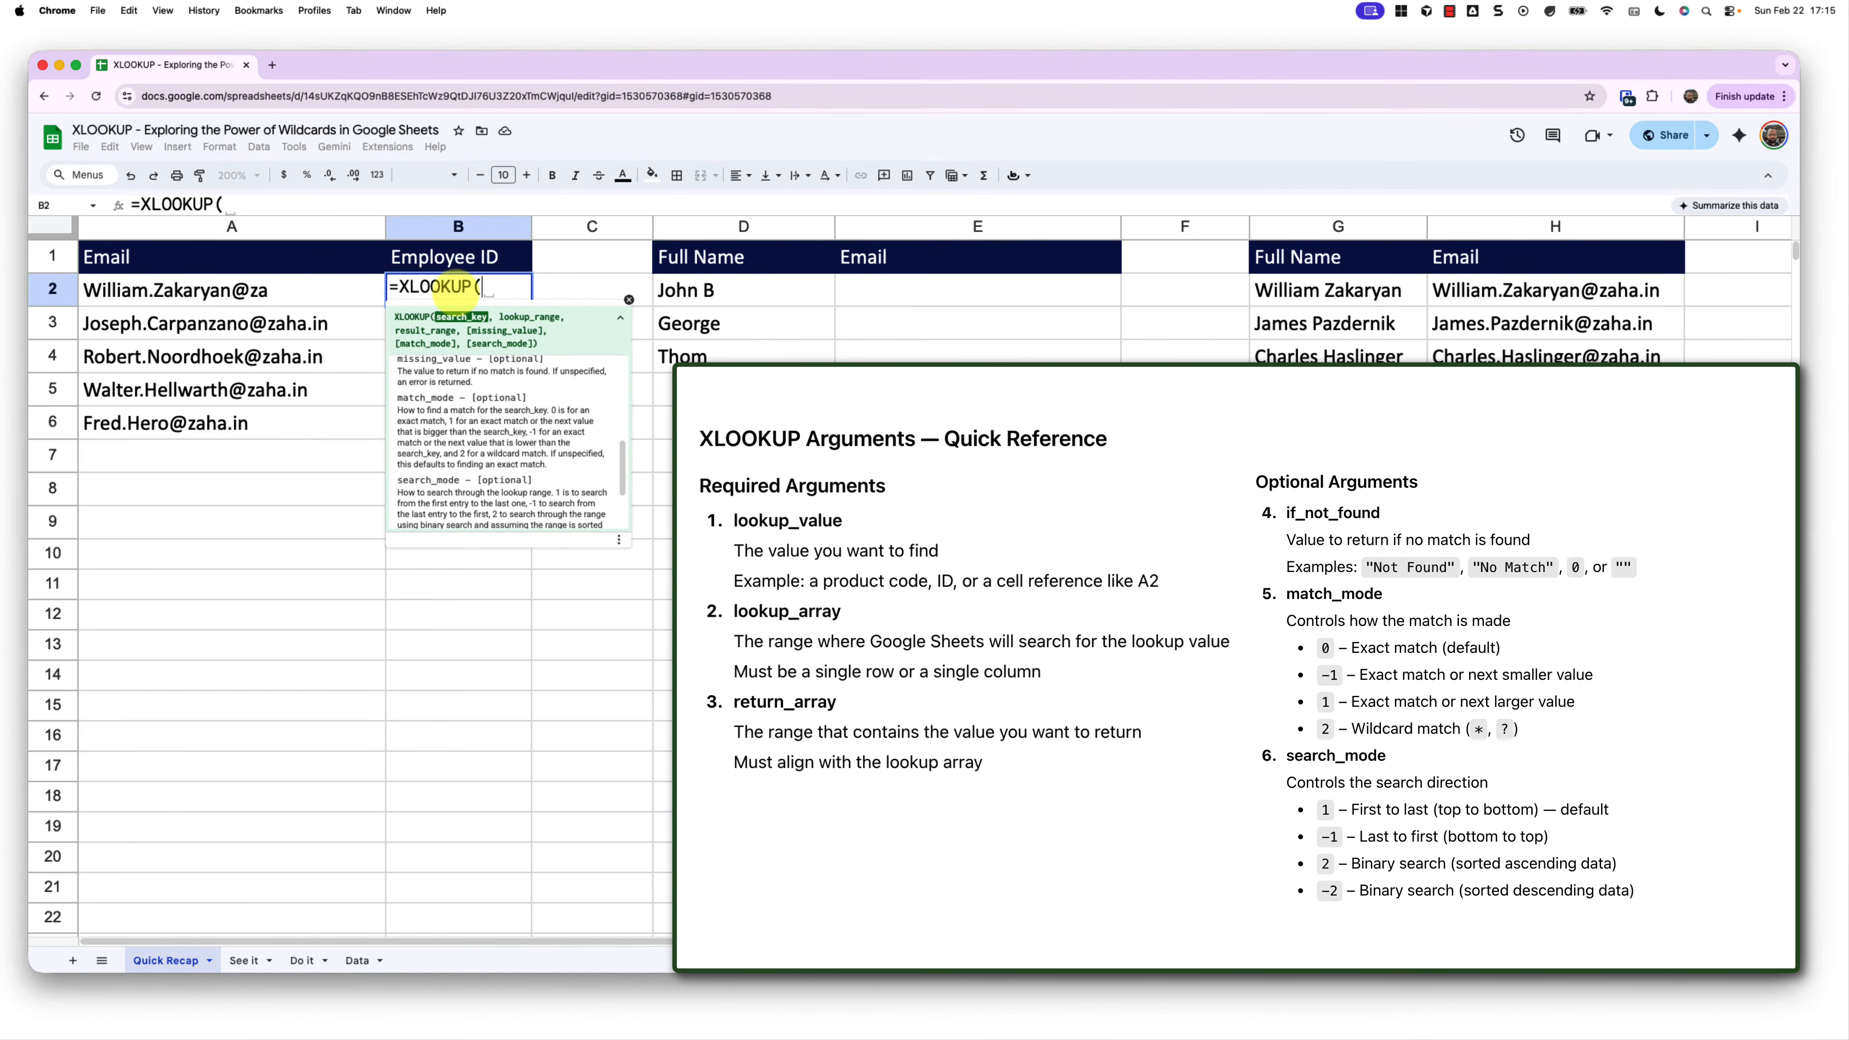
{"action": "left_click", "coordinate": [332, 303]}
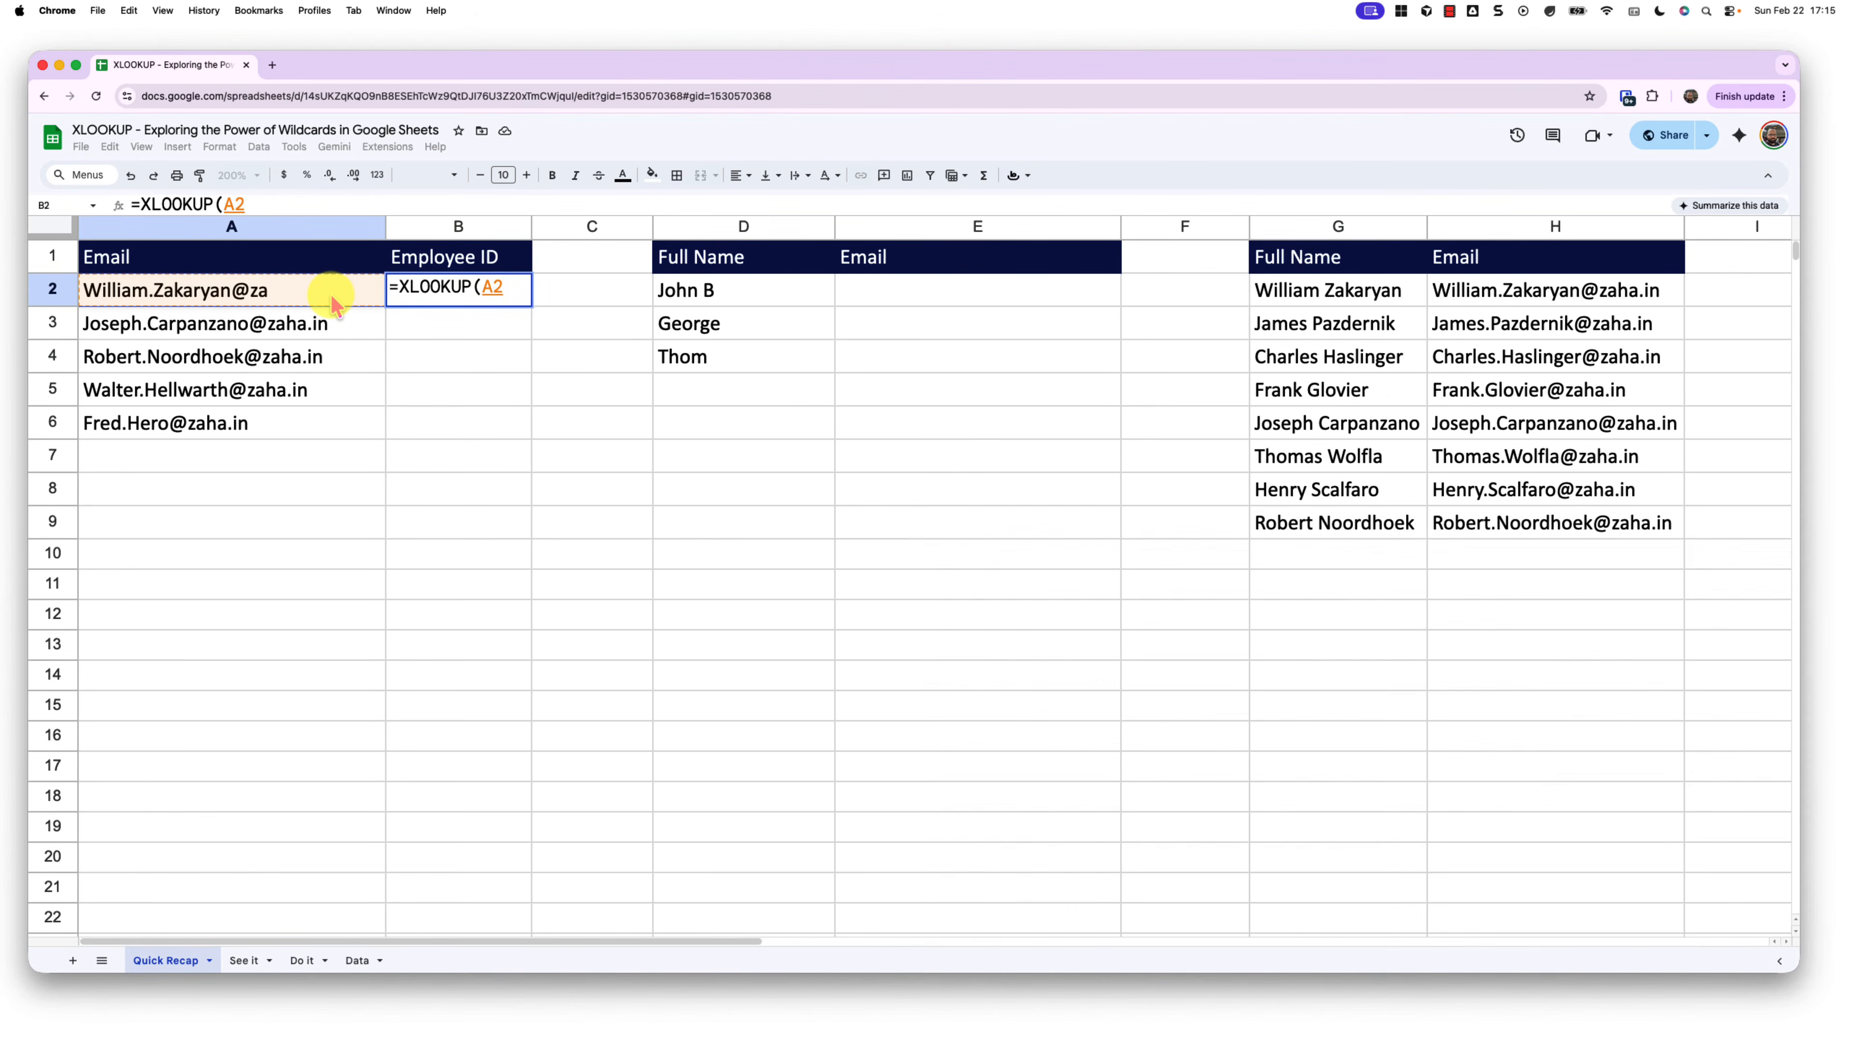
{"action": "type", "text": ","}
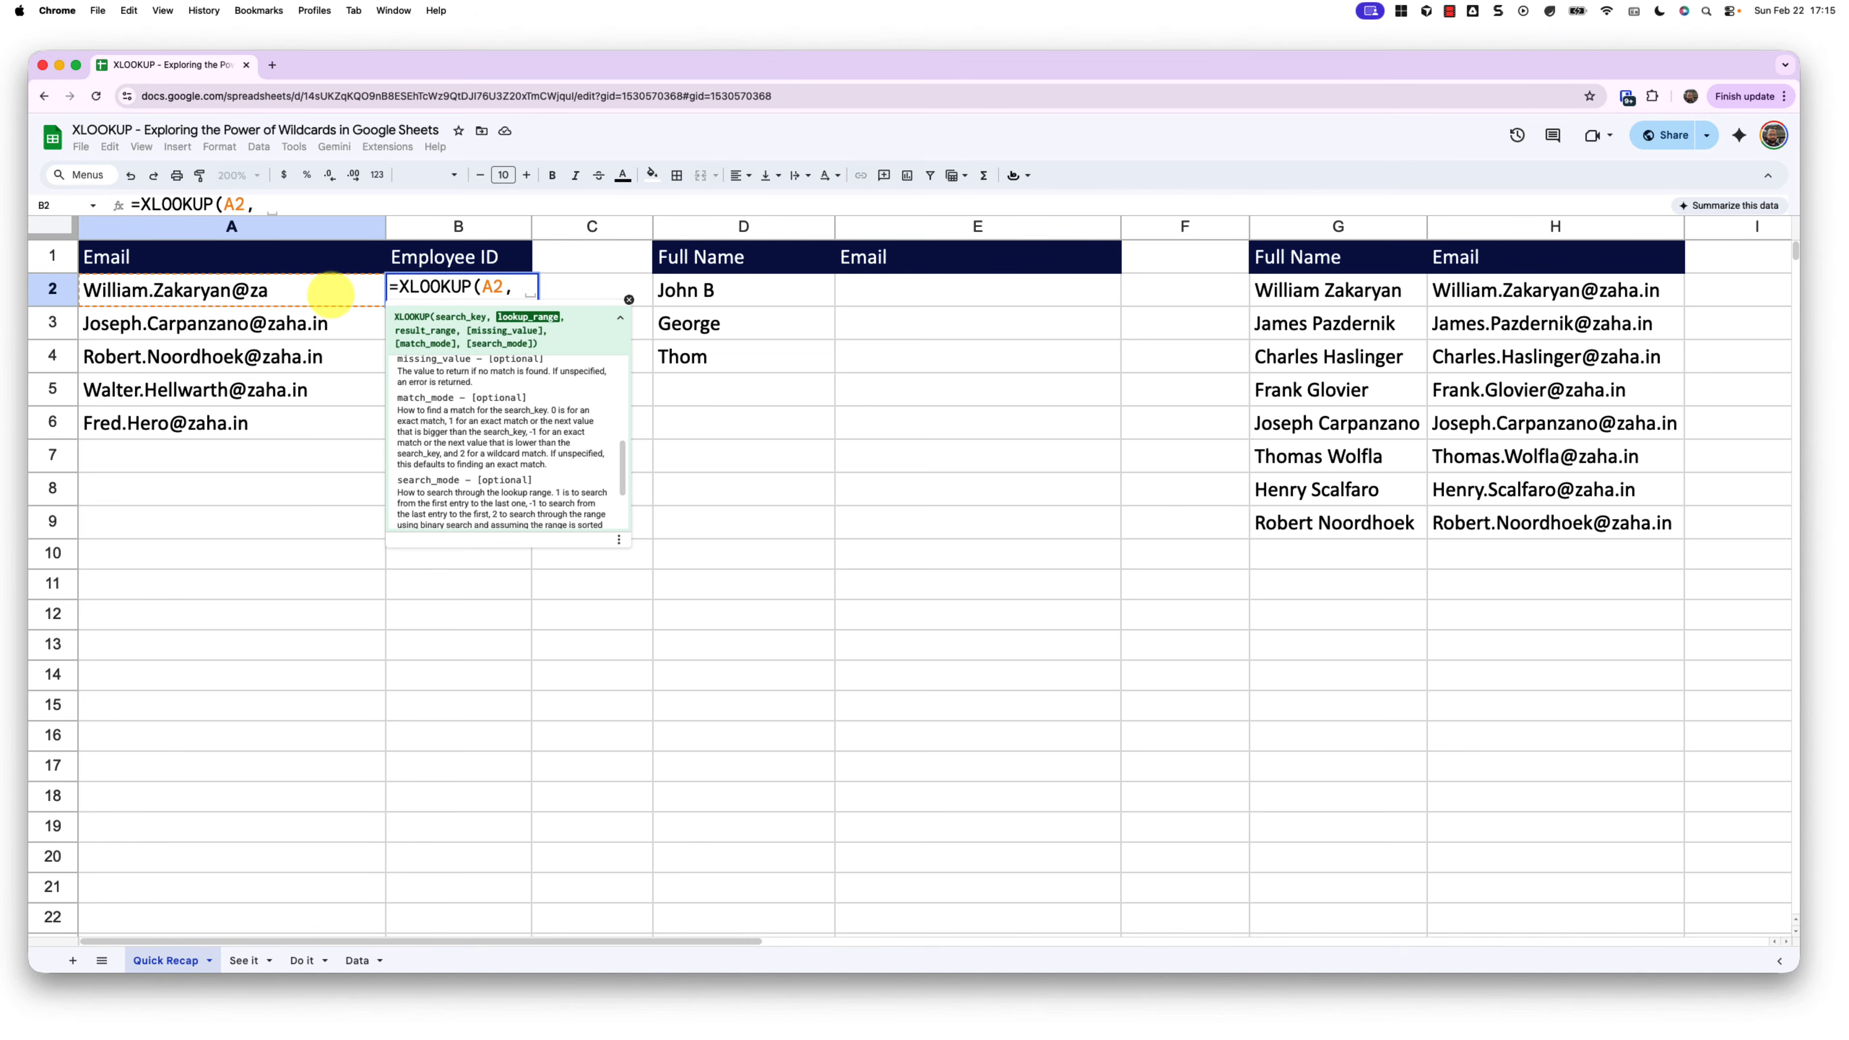
Step: Complete the XLOOKUP formula with Data!C:C as the lookup range and Data!A:A as the result range
{"action": "left_click", "coordinate": [367, 961]}
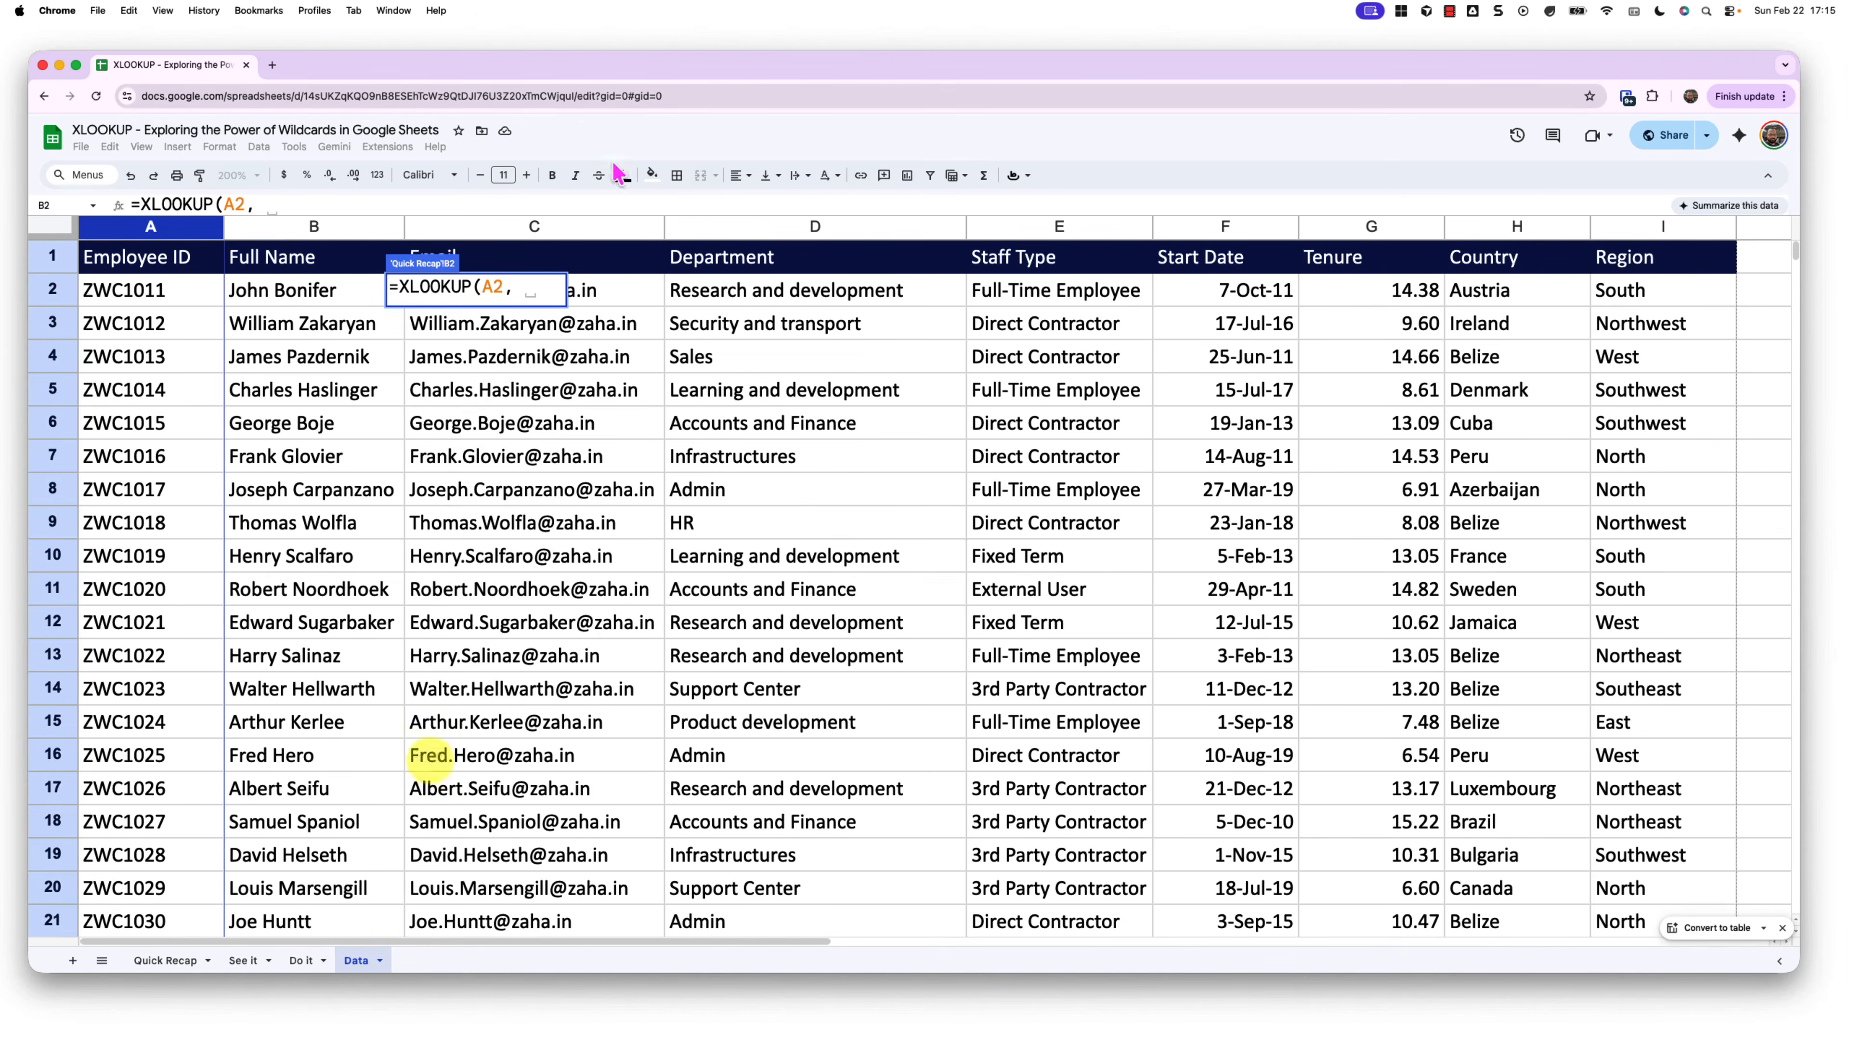
{"action": "left_click", "coordinate": [597, 226]}
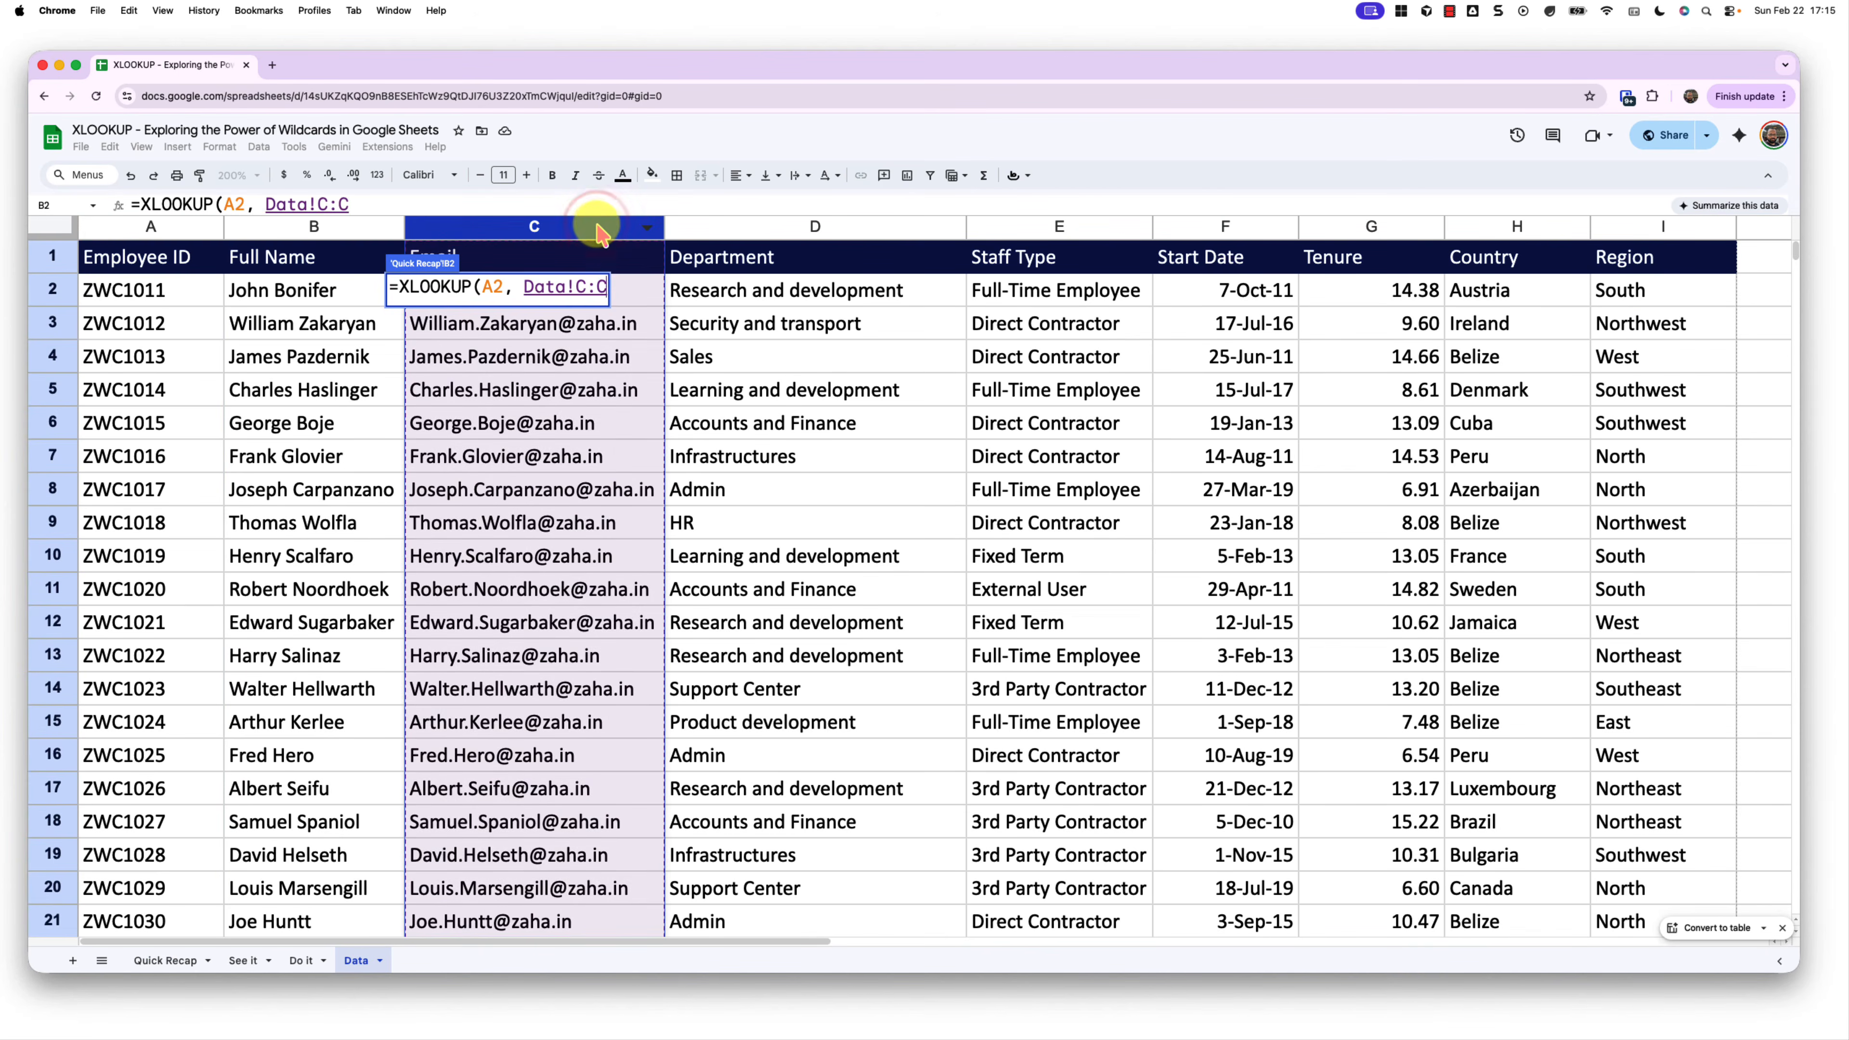
{"action": "type", "text": ","}
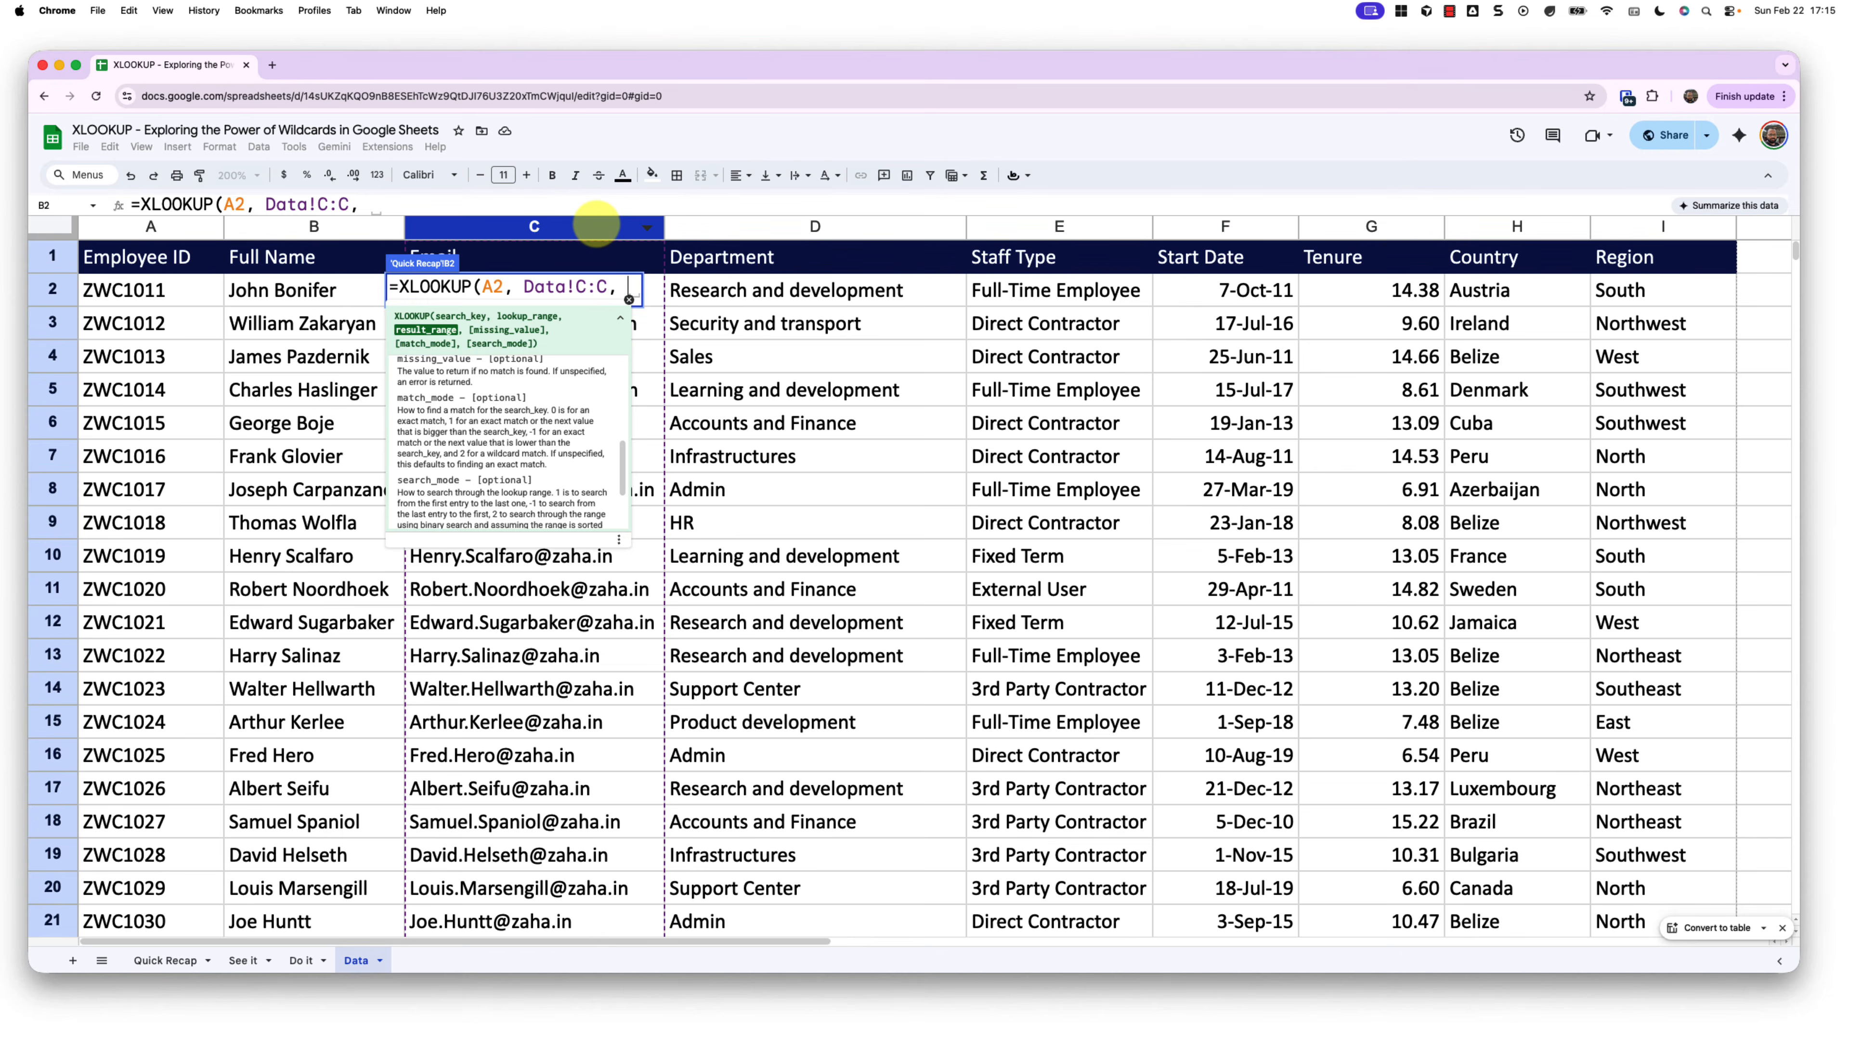
{"action": "left_click", "coordinate": [153, 228]}
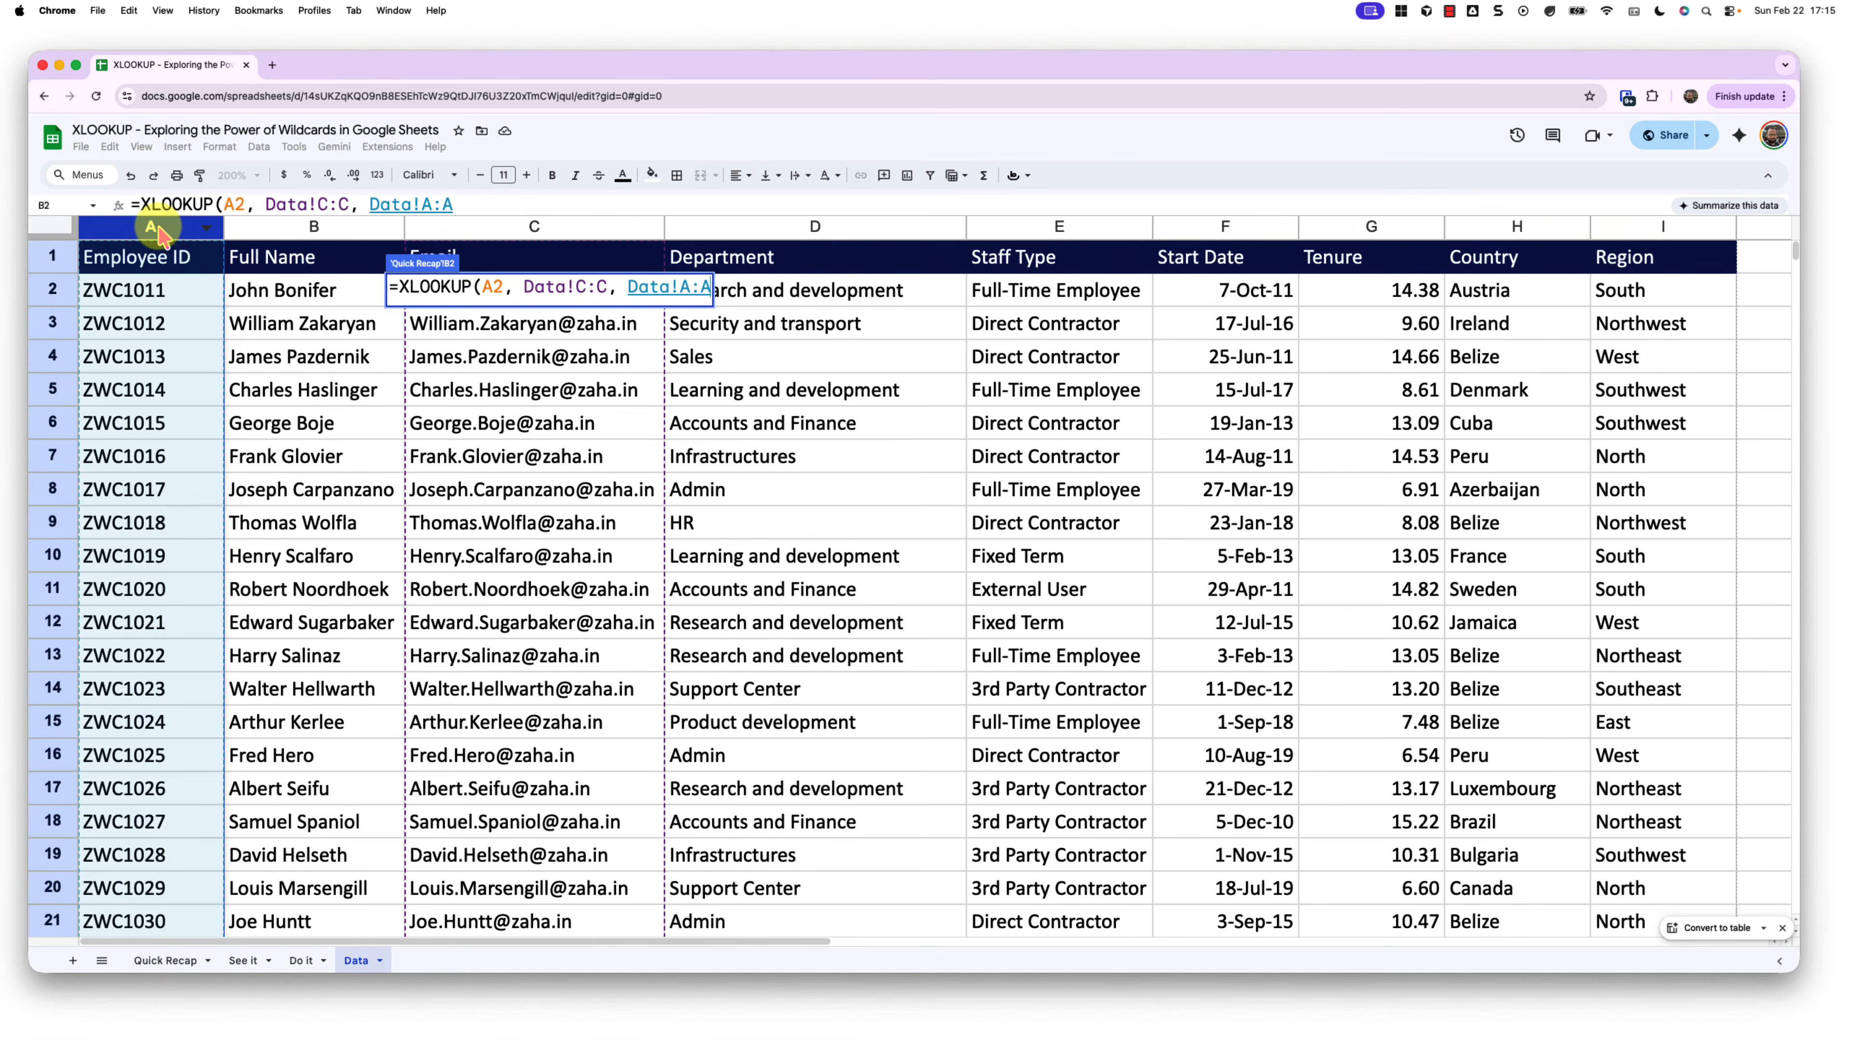
{"action": "type", "text": ")"}
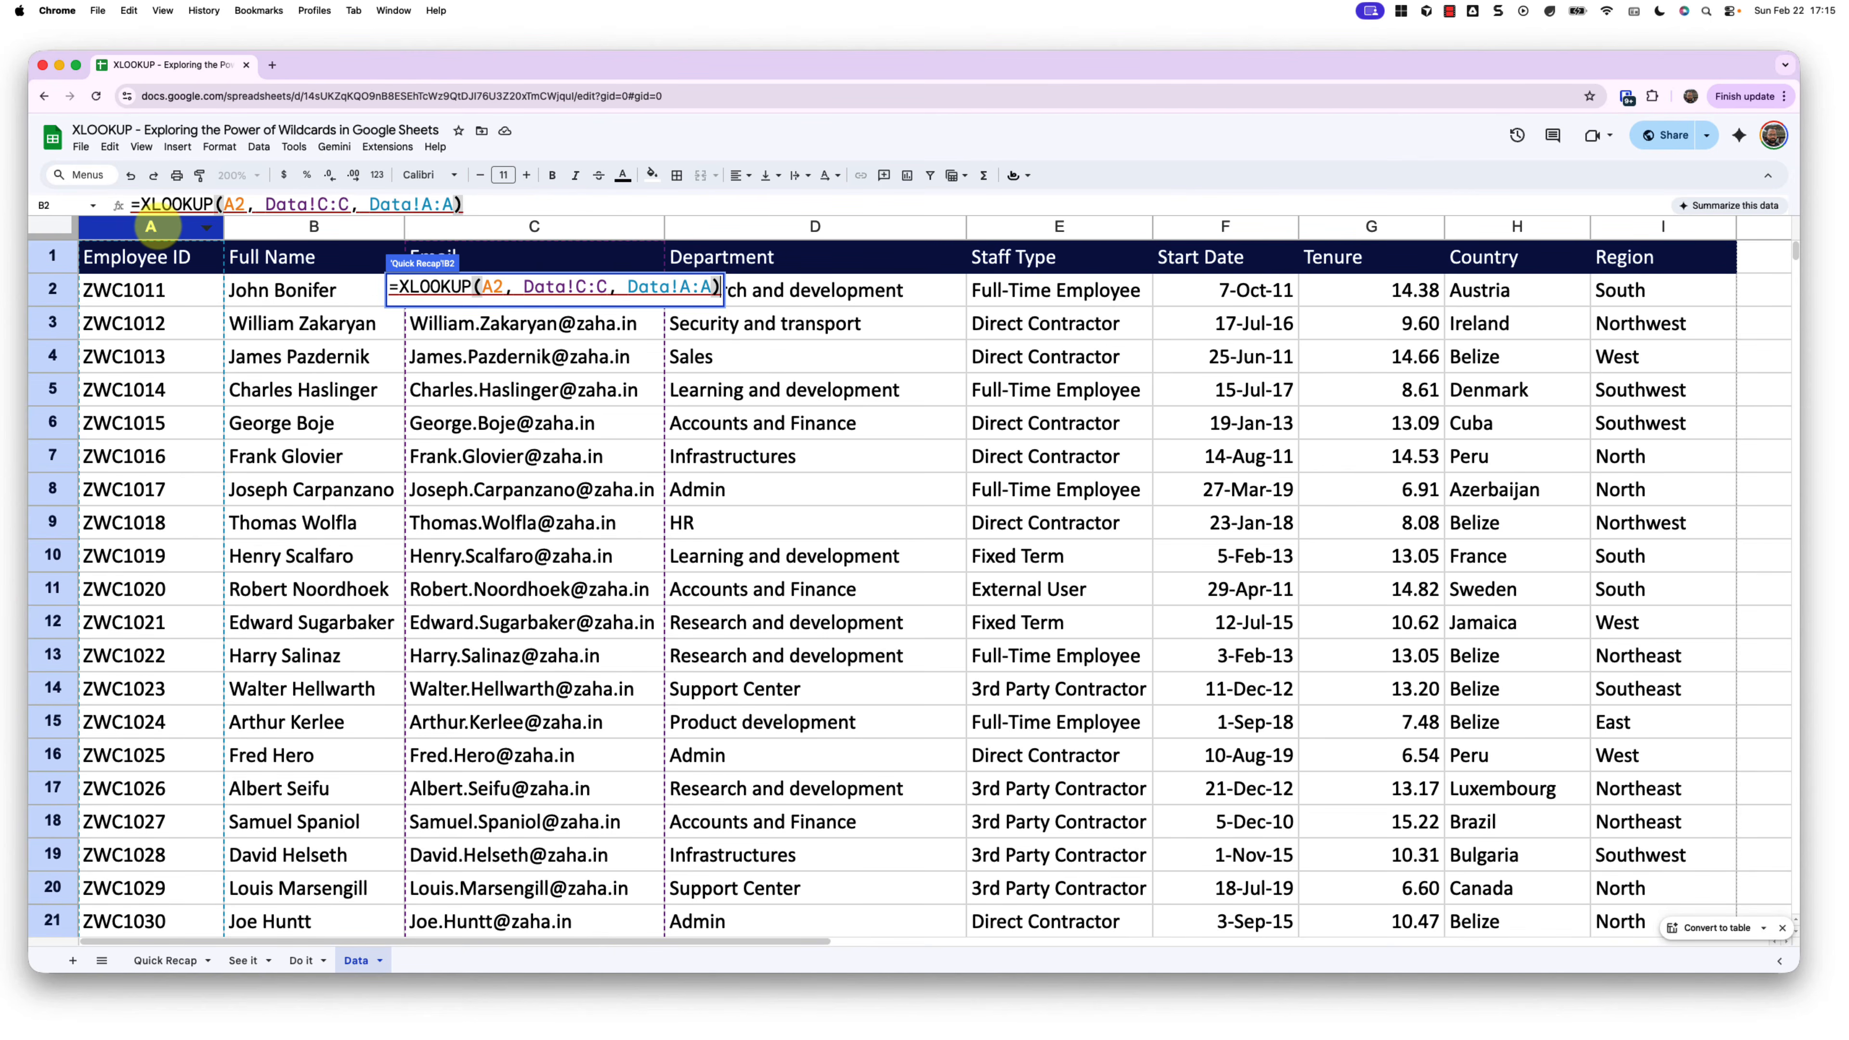
{"action": "key", "text": "Return"}
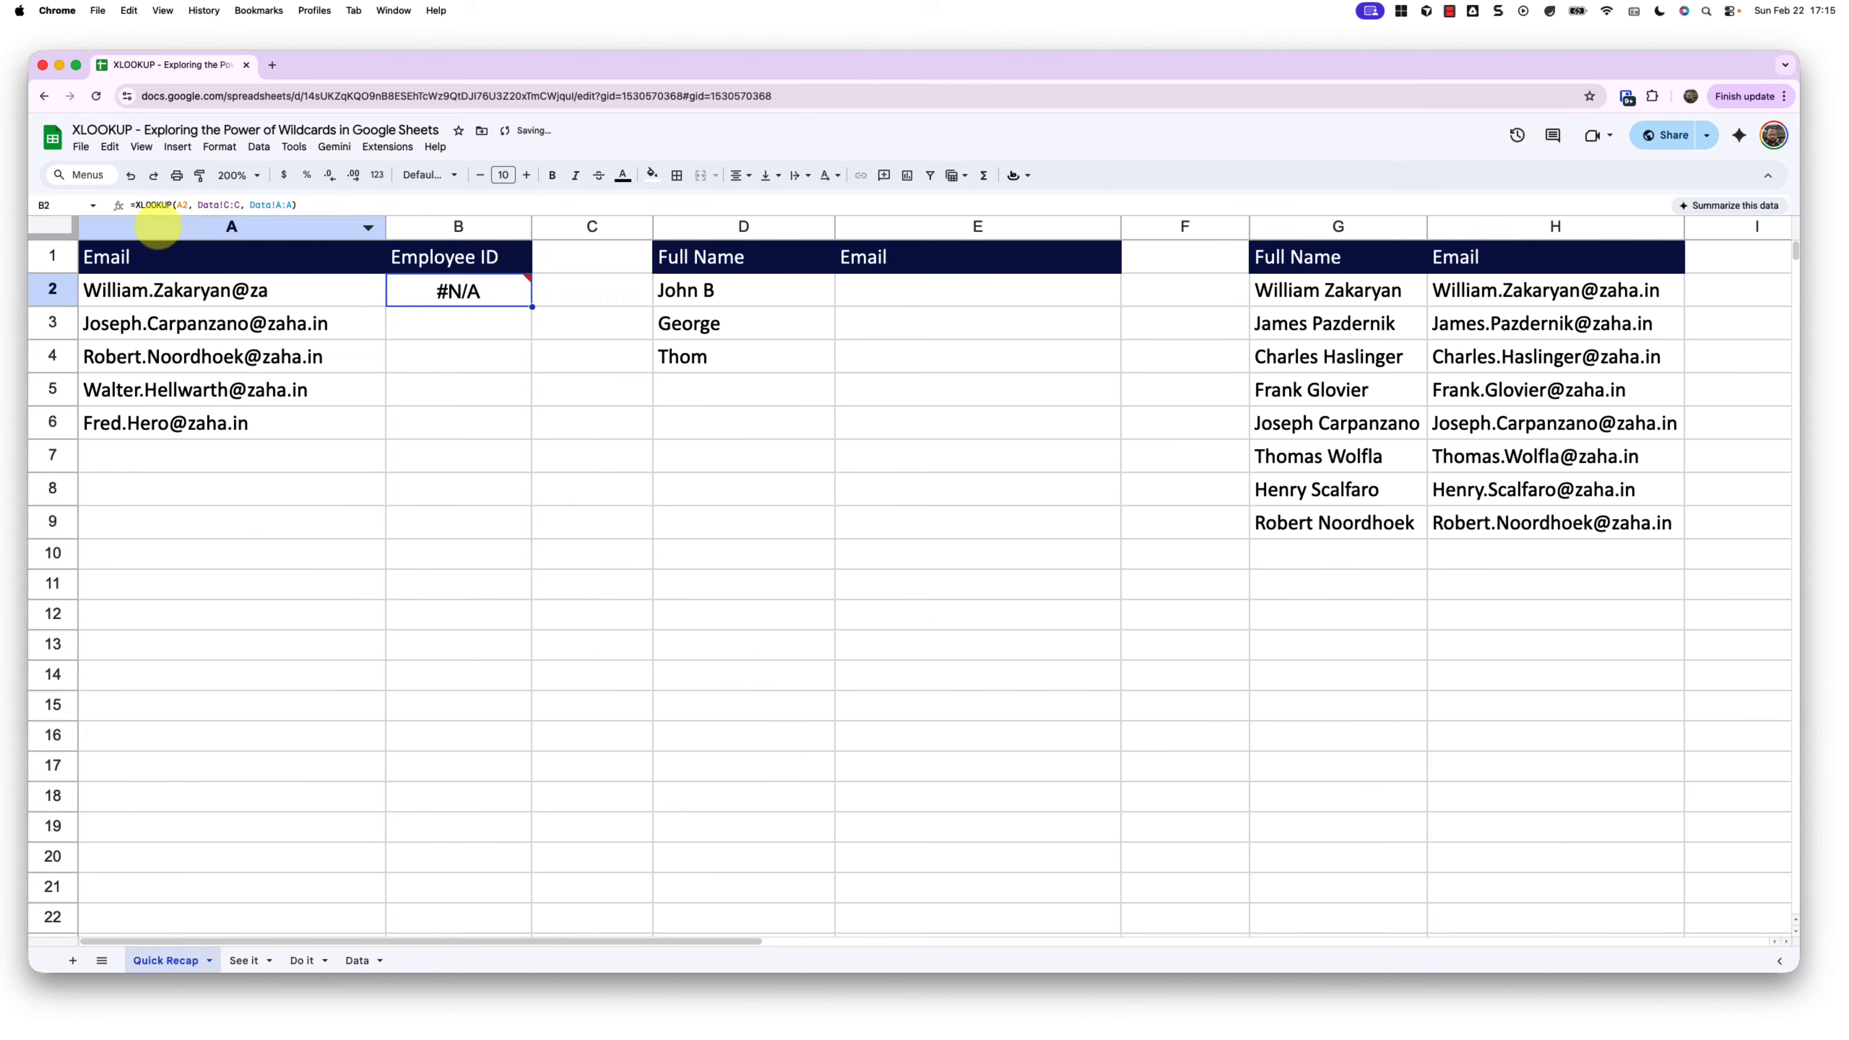
Step: Copy the XLOOKUP formula from B2 down the Employee ID column to B6
{"action": "left_click", "coordinate": [465, 298]}
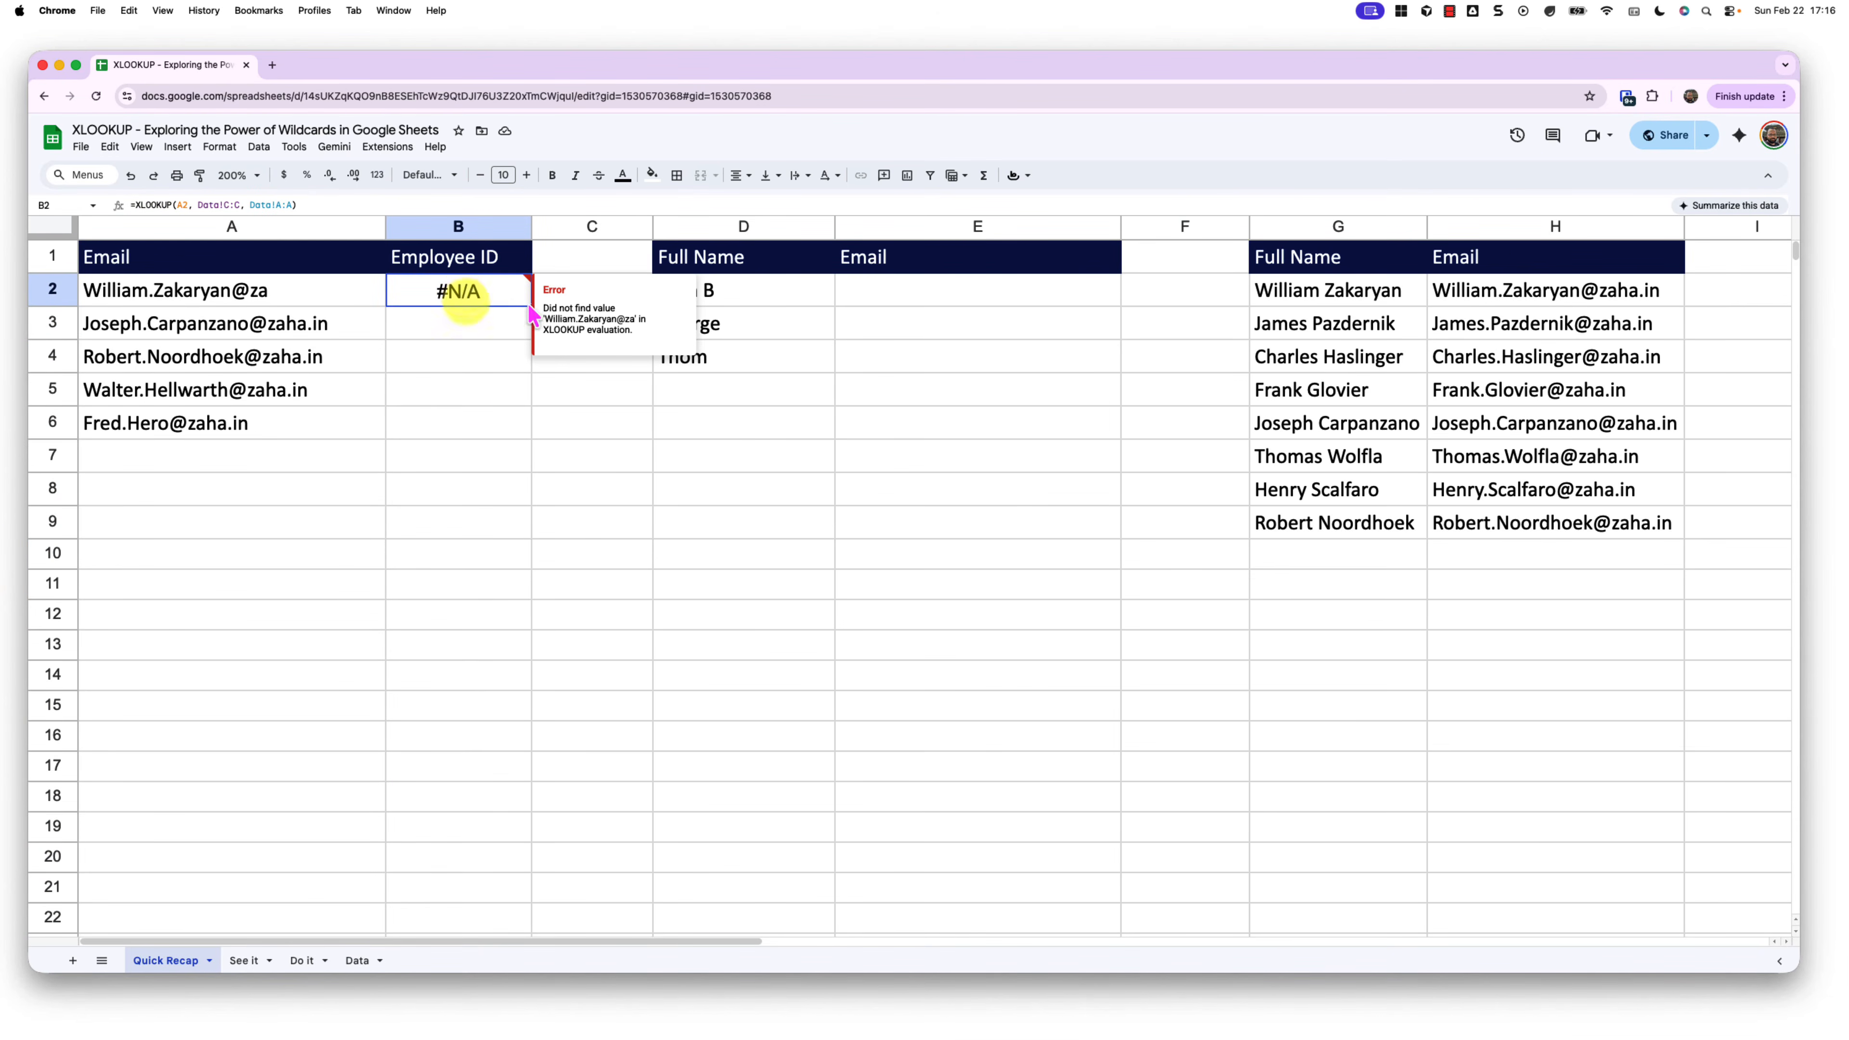
{"action": "left_click", "coordinate": [501, 371]}
{"action": "left_click", "coordinate": [496, 291]}
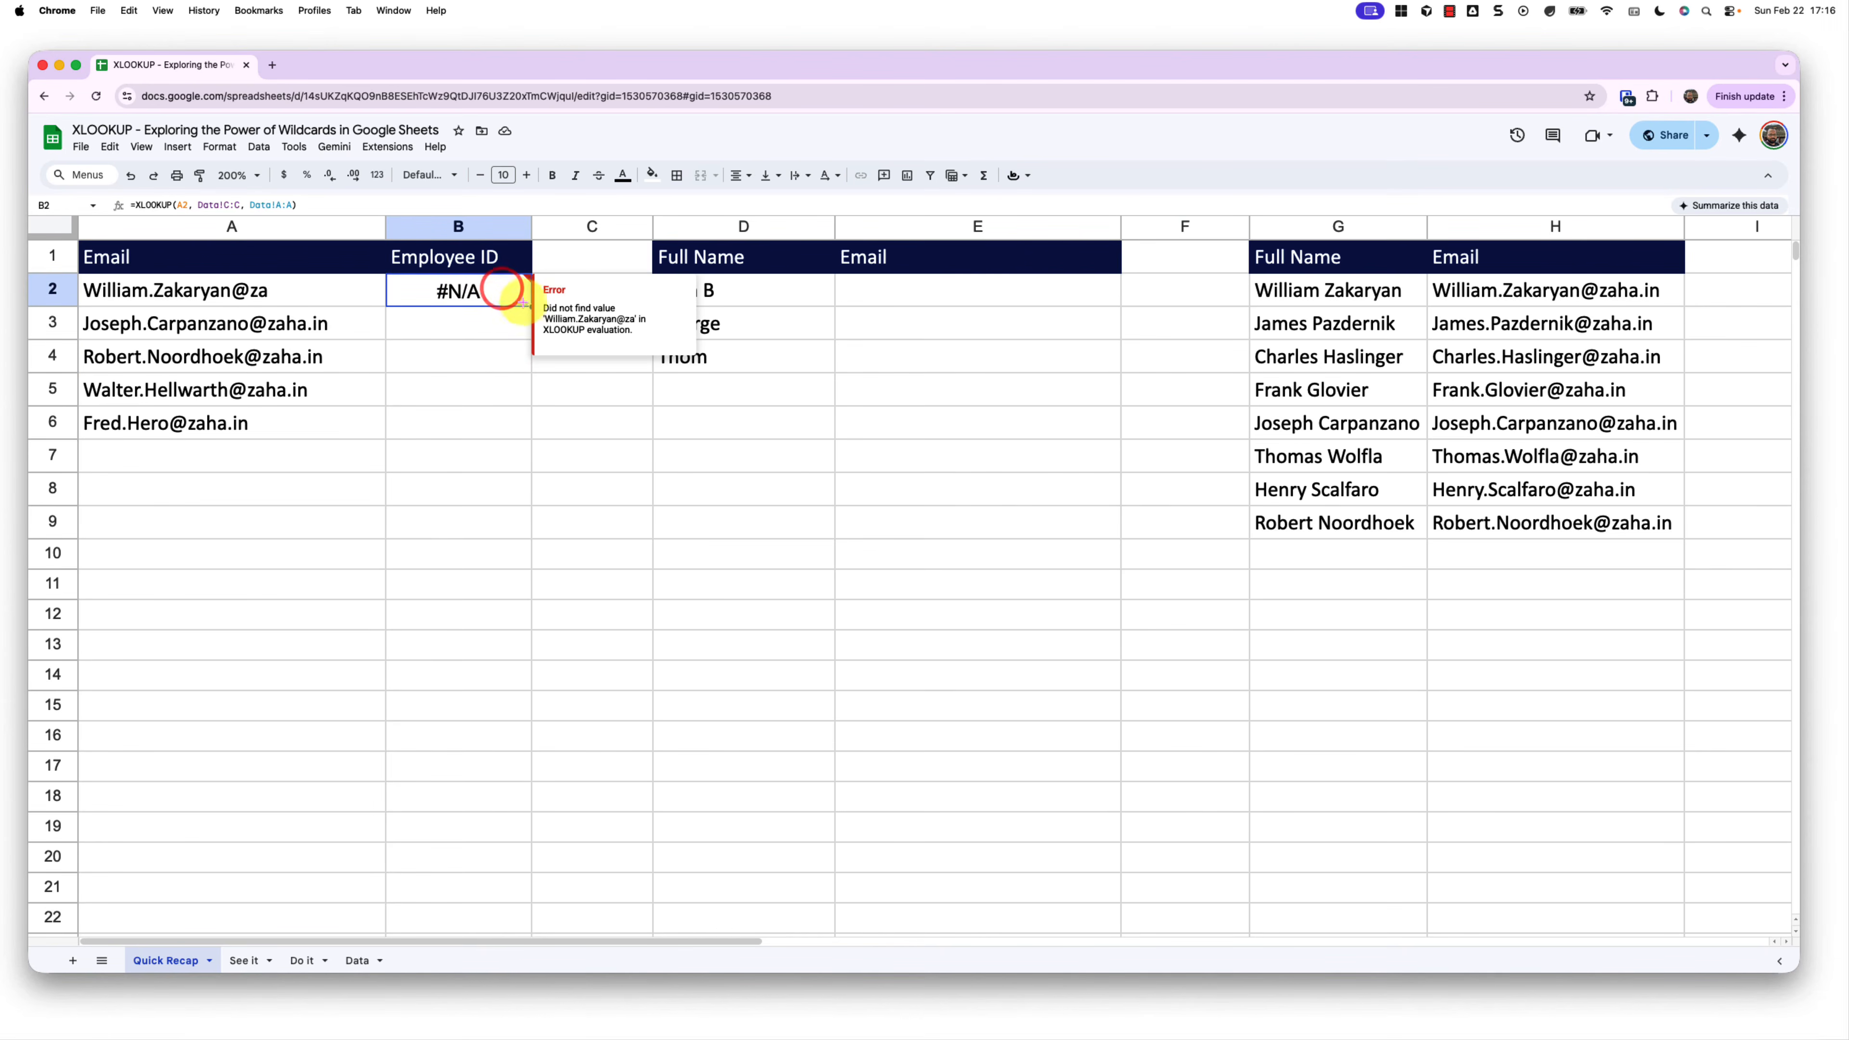
{"action": "double_click", "coordinate": [529, 307]}
{"action": "left_click_drag", "start_coordinate": [484, 327], "coordinate": [469, 429]}
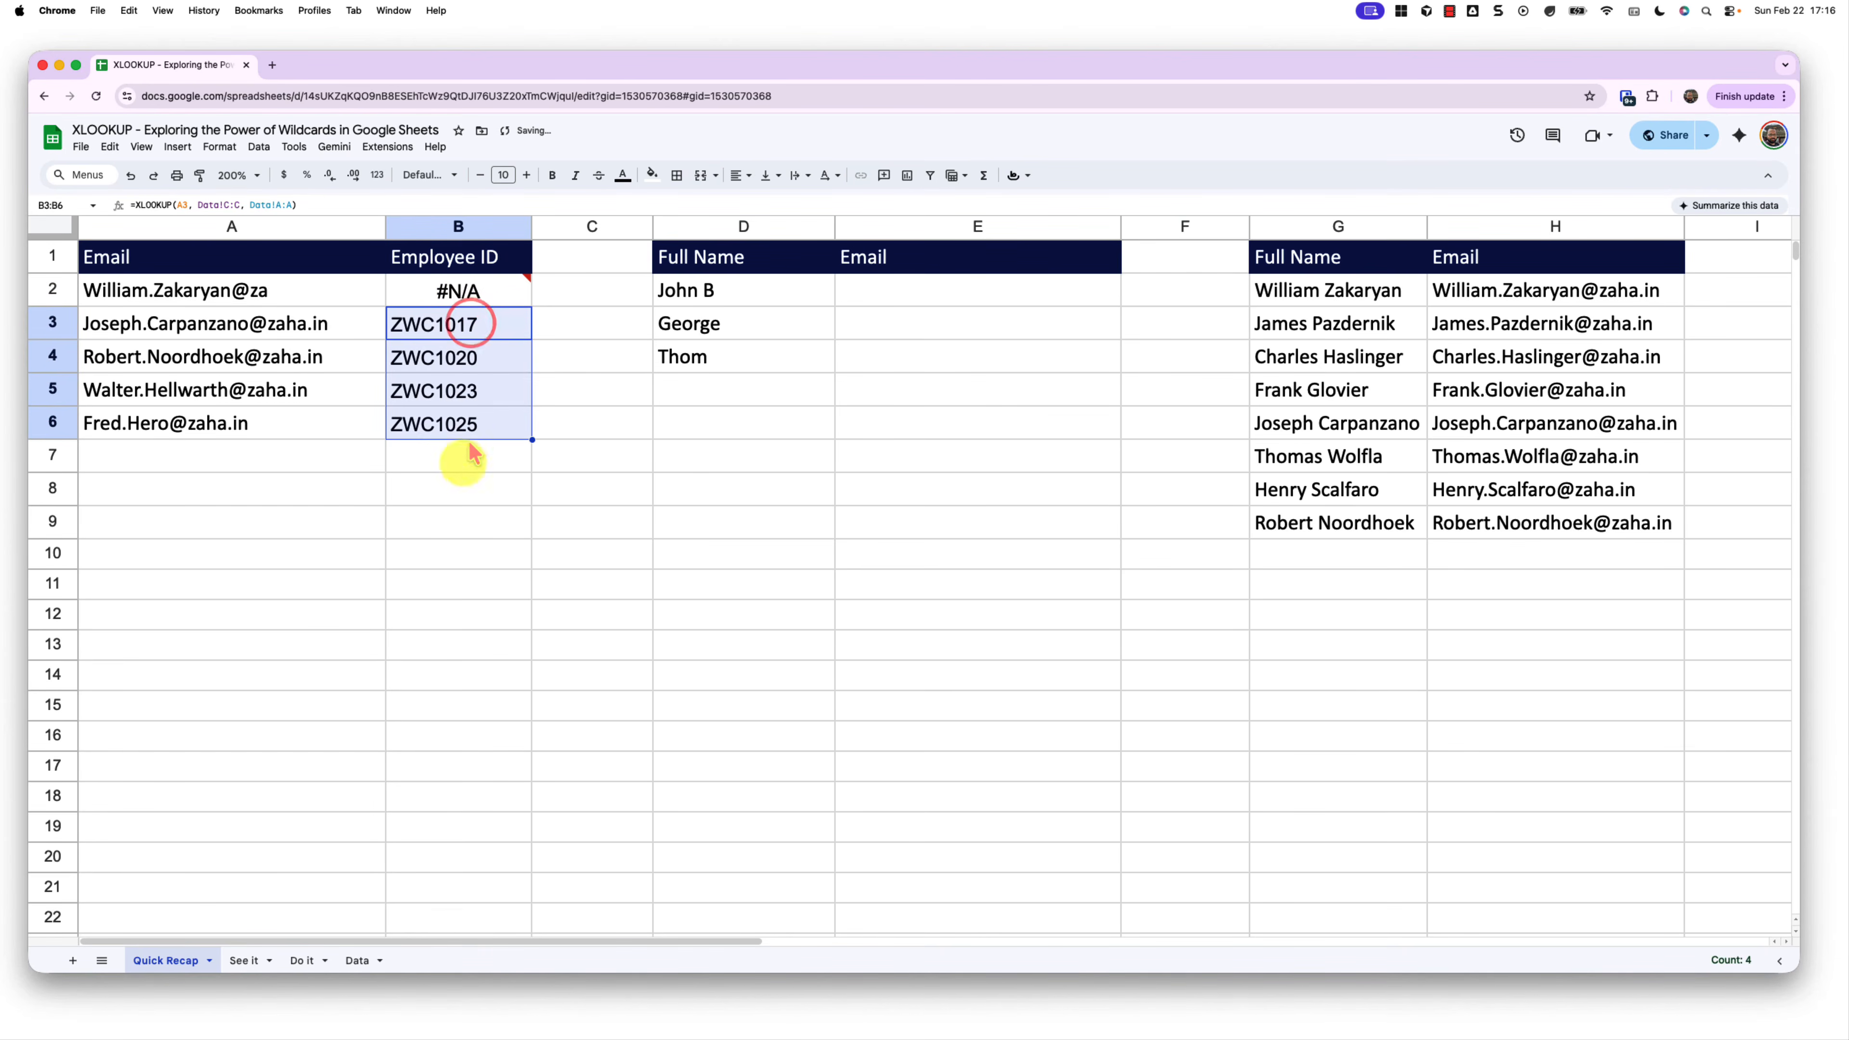
{"action": "left_click", "coordinate": [460, 466]}
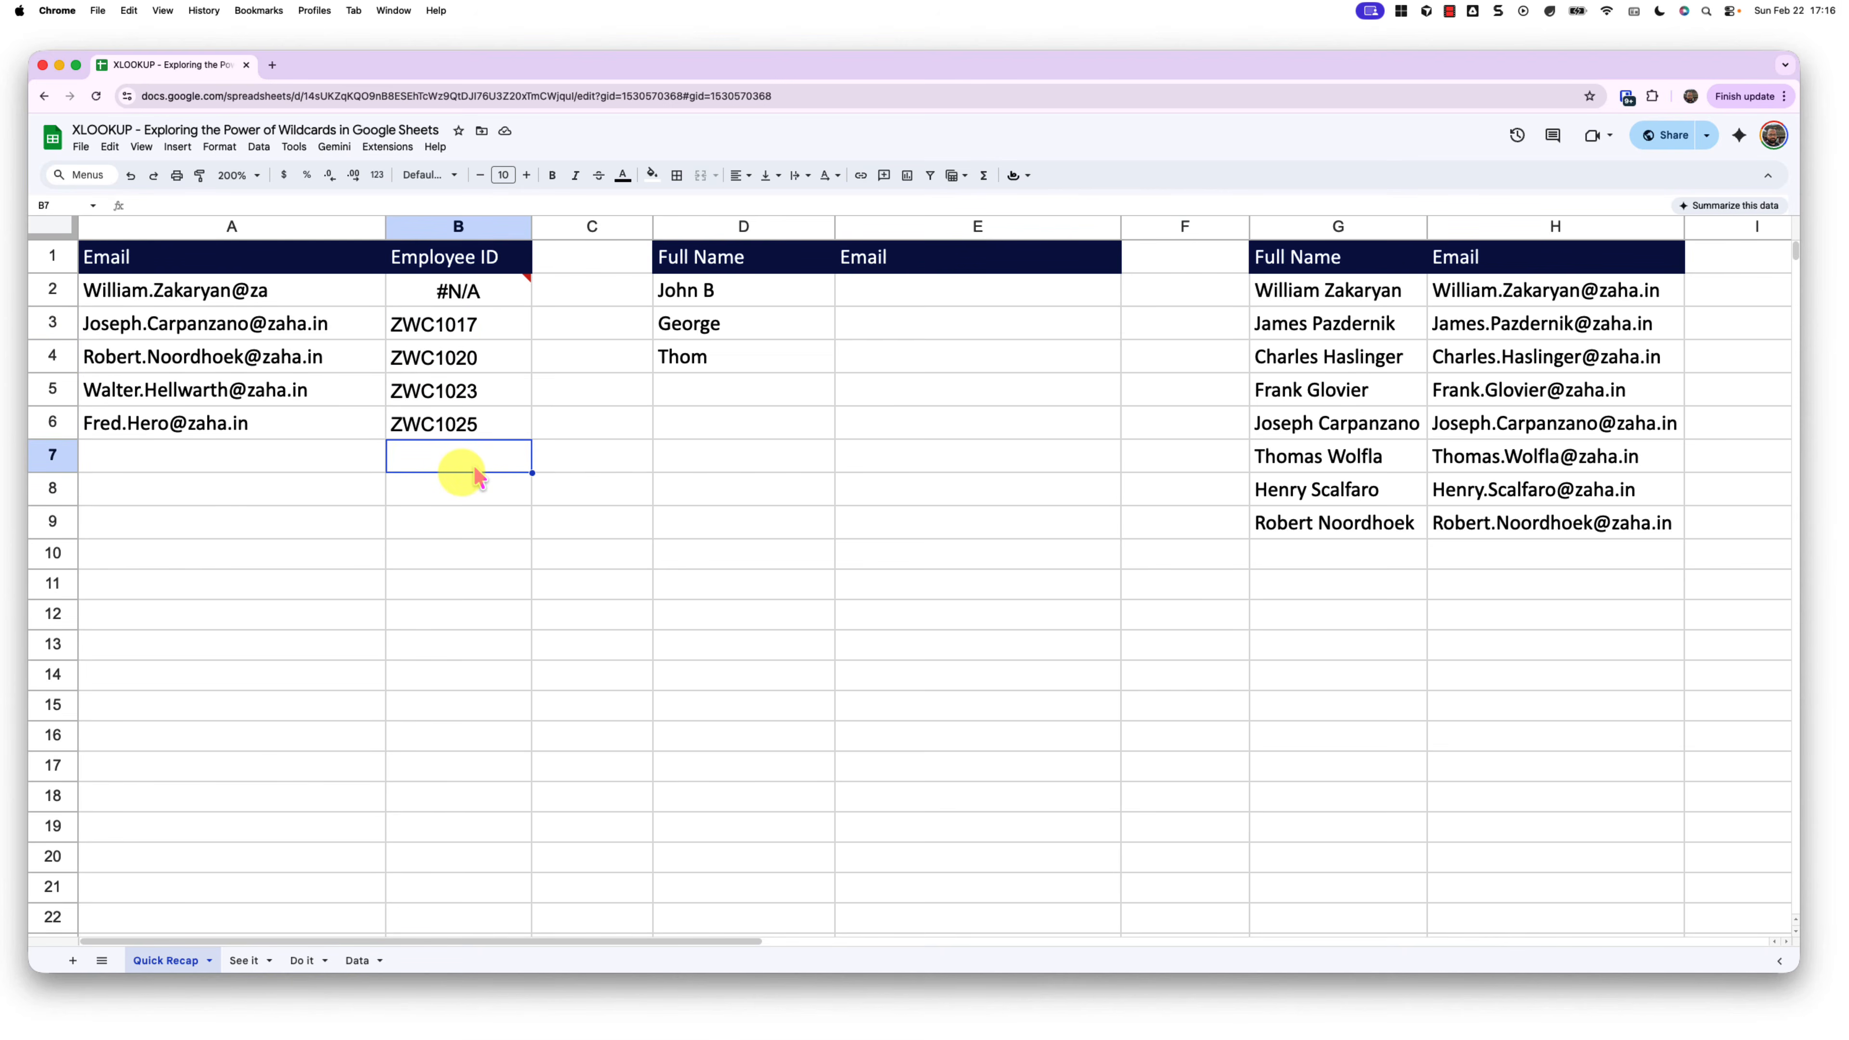
Step: Add "Not Found" as the missing value argument of the XLOOKUP formula in B2
{"action": "left_click", "coordinate": [459, 291]}
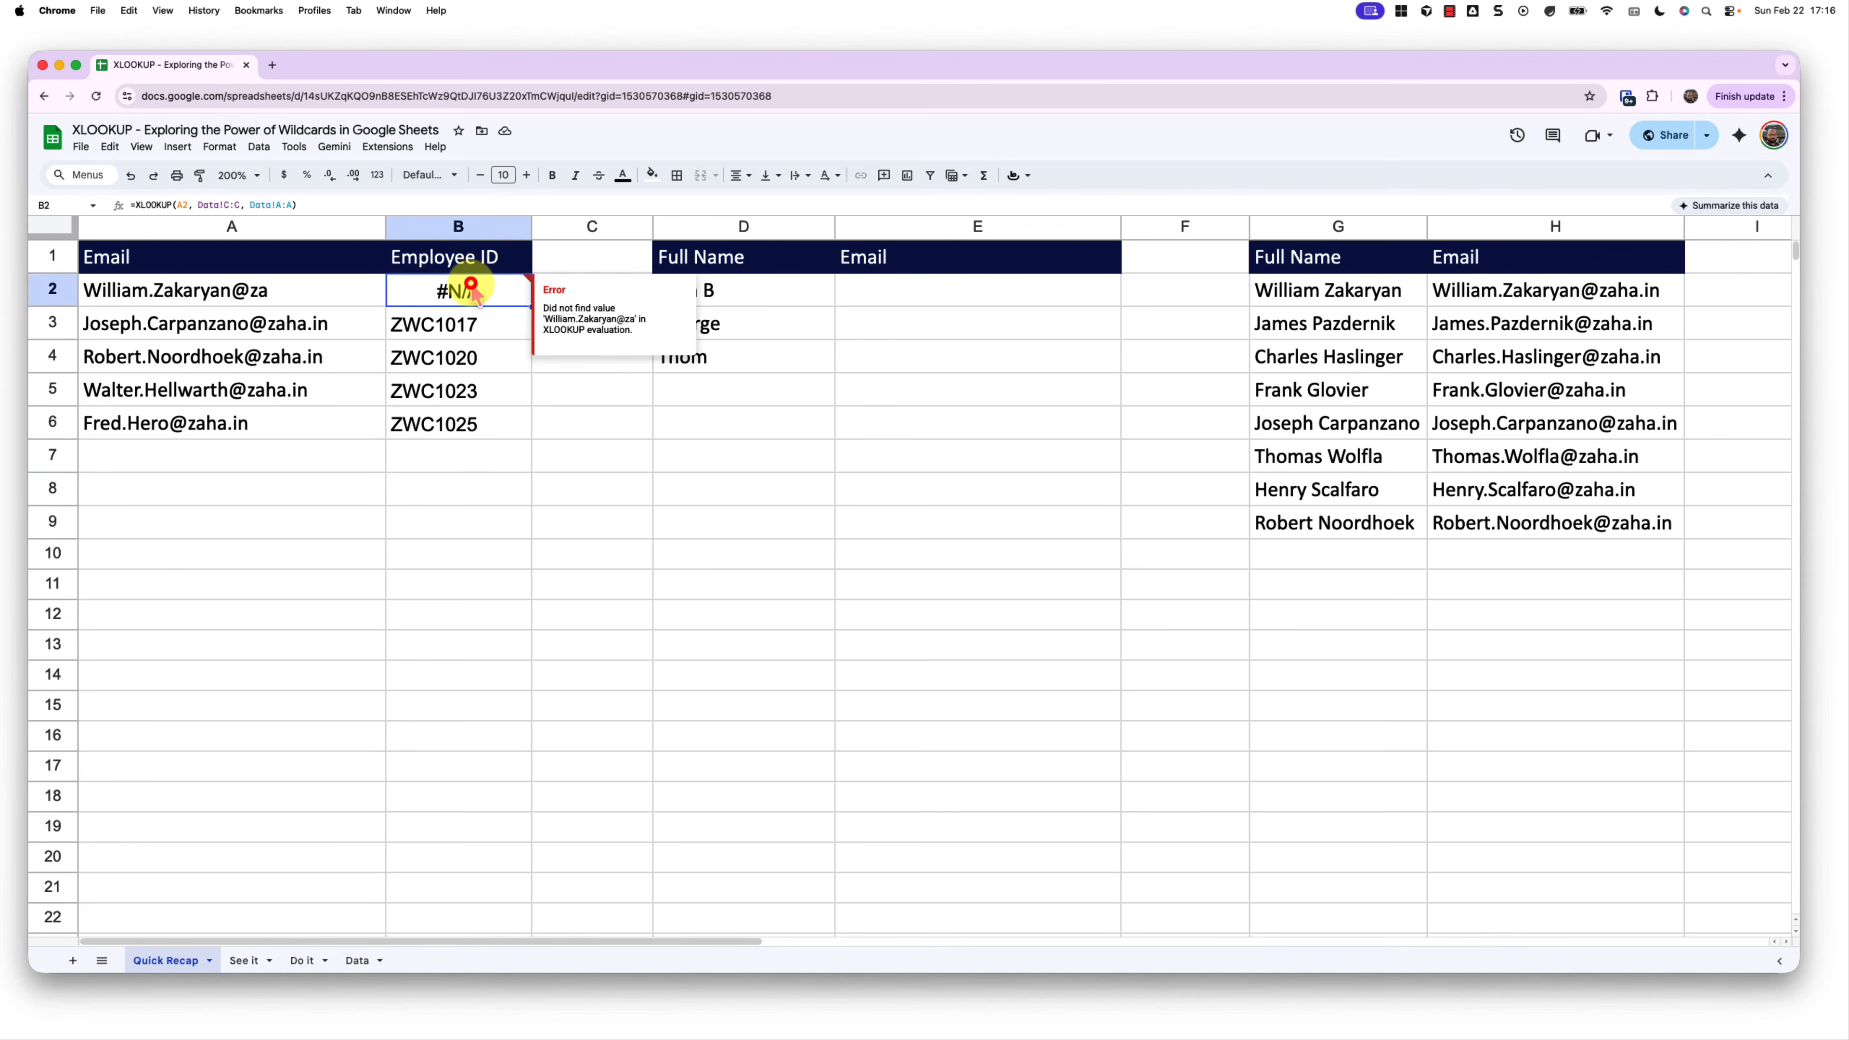
{"action": "left_click", "coordinate": [315, 205]}
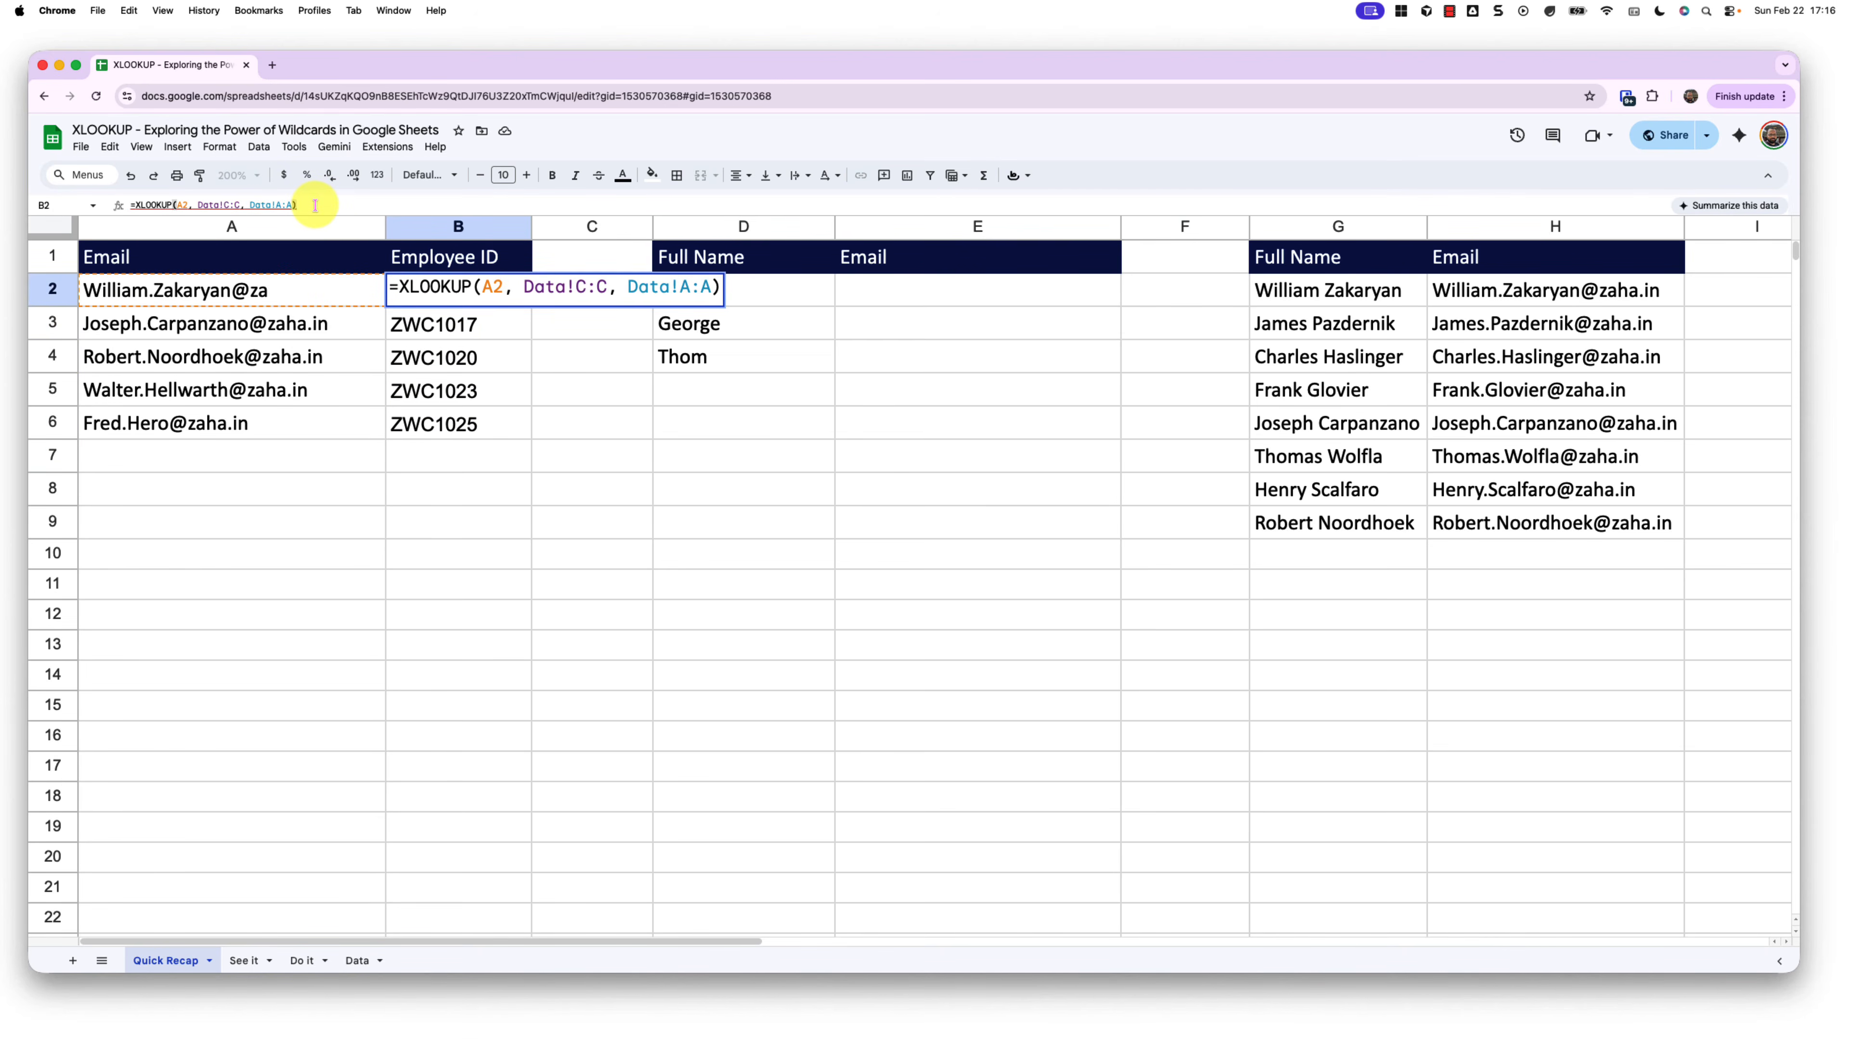
{"action": "key", "text": "BackSpace"}
{"action": "type", "text": ", "}
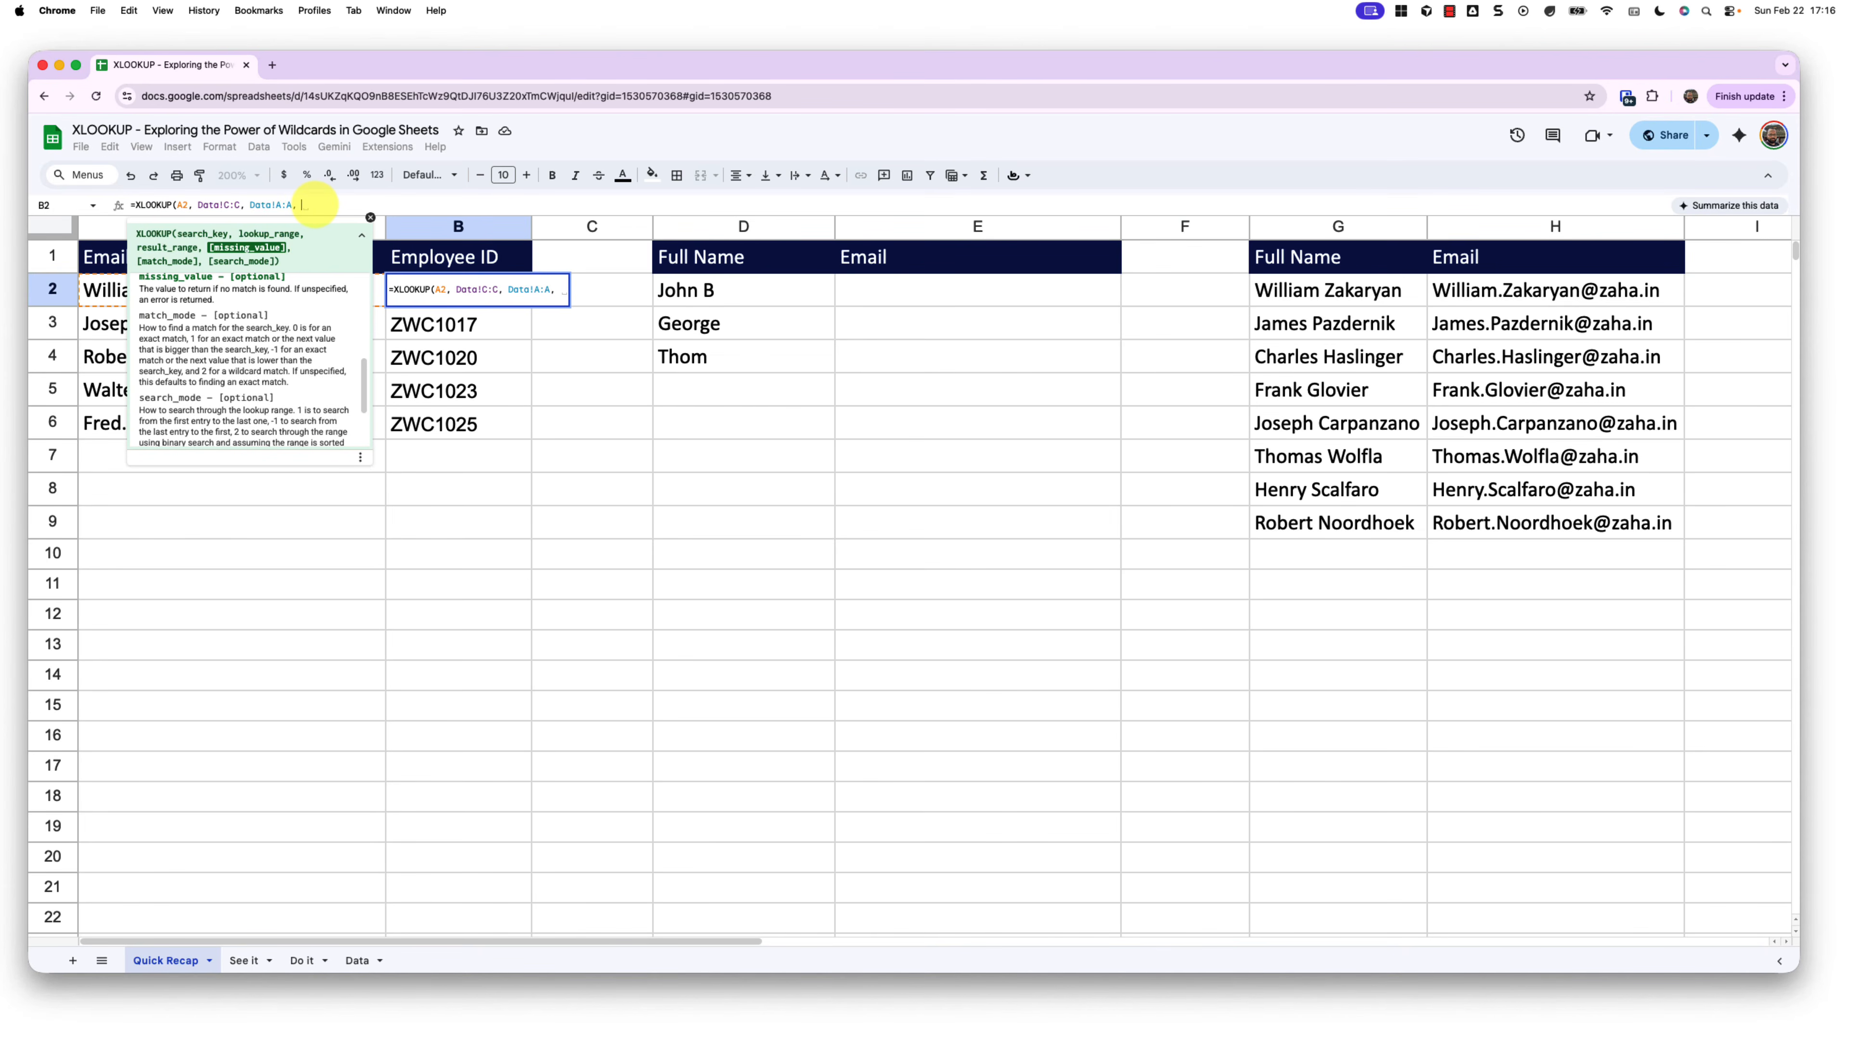
{"action": "type", "text": "\""}
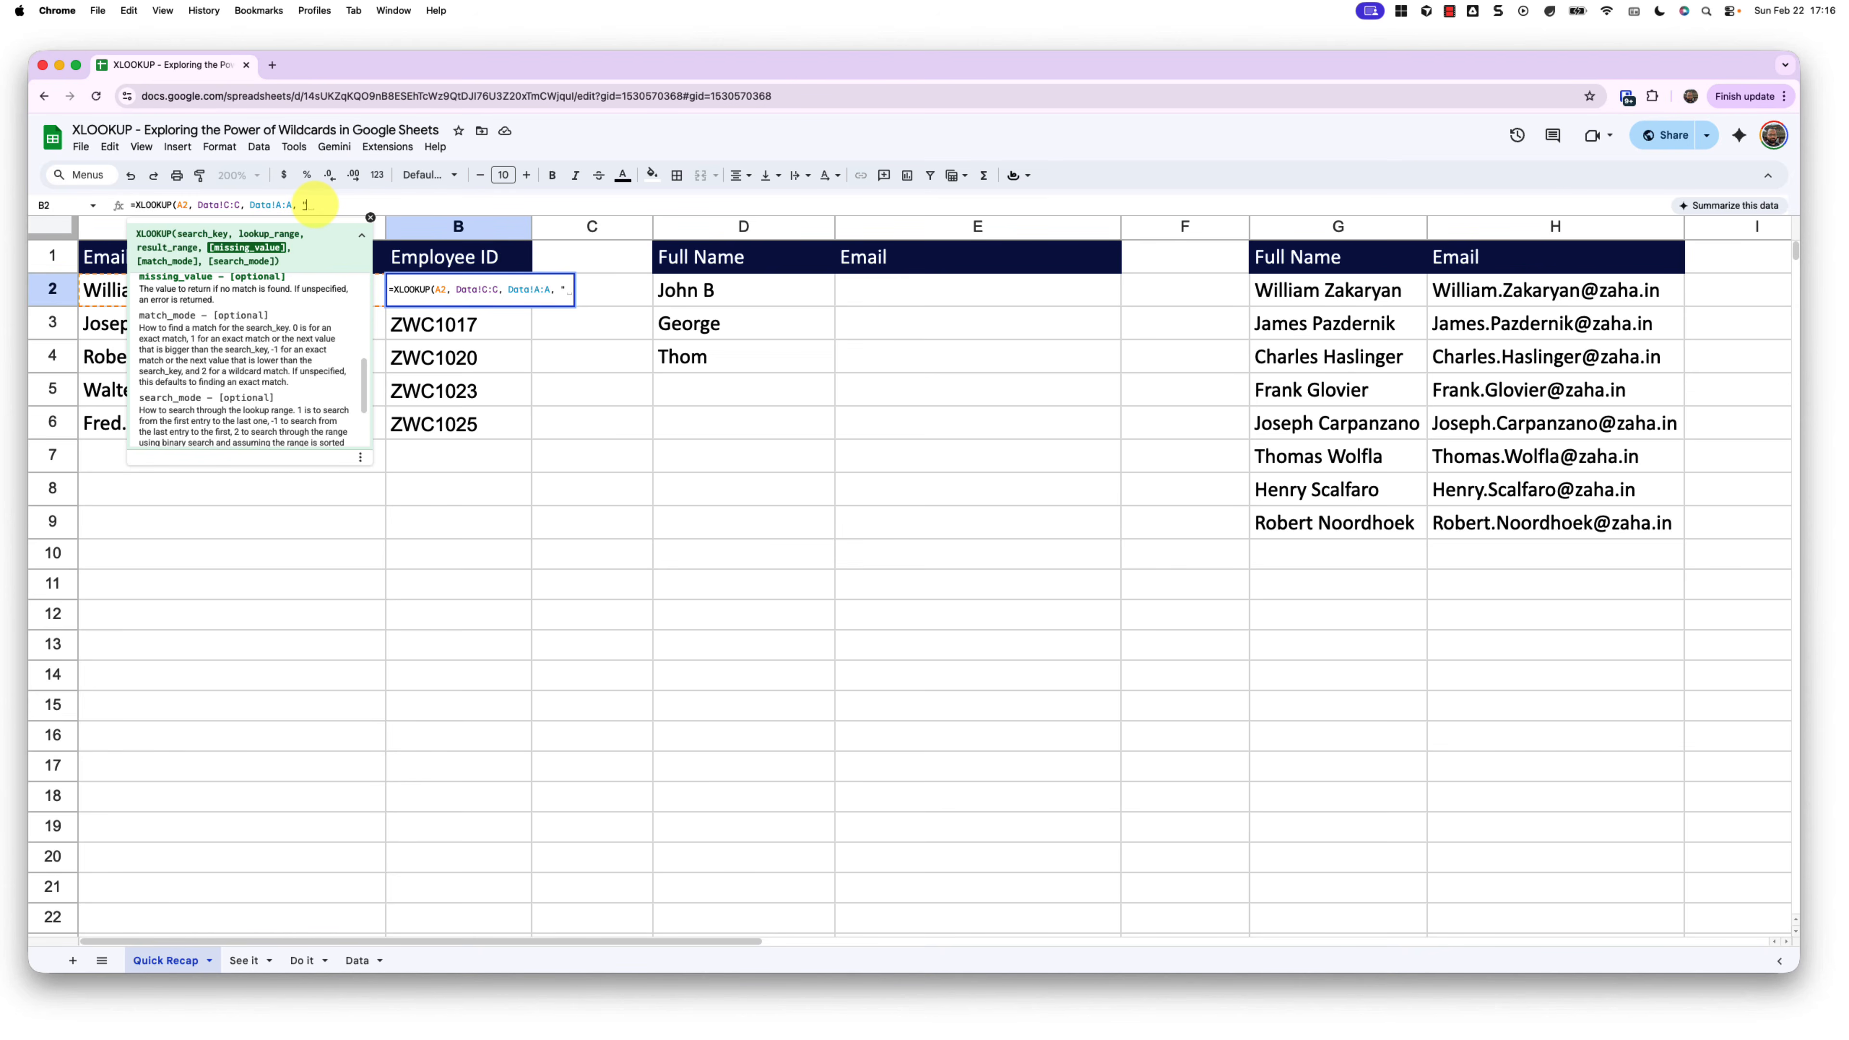
{"action": "type", "text": "Not Found"}
{"action": "type", "text": "d\""}
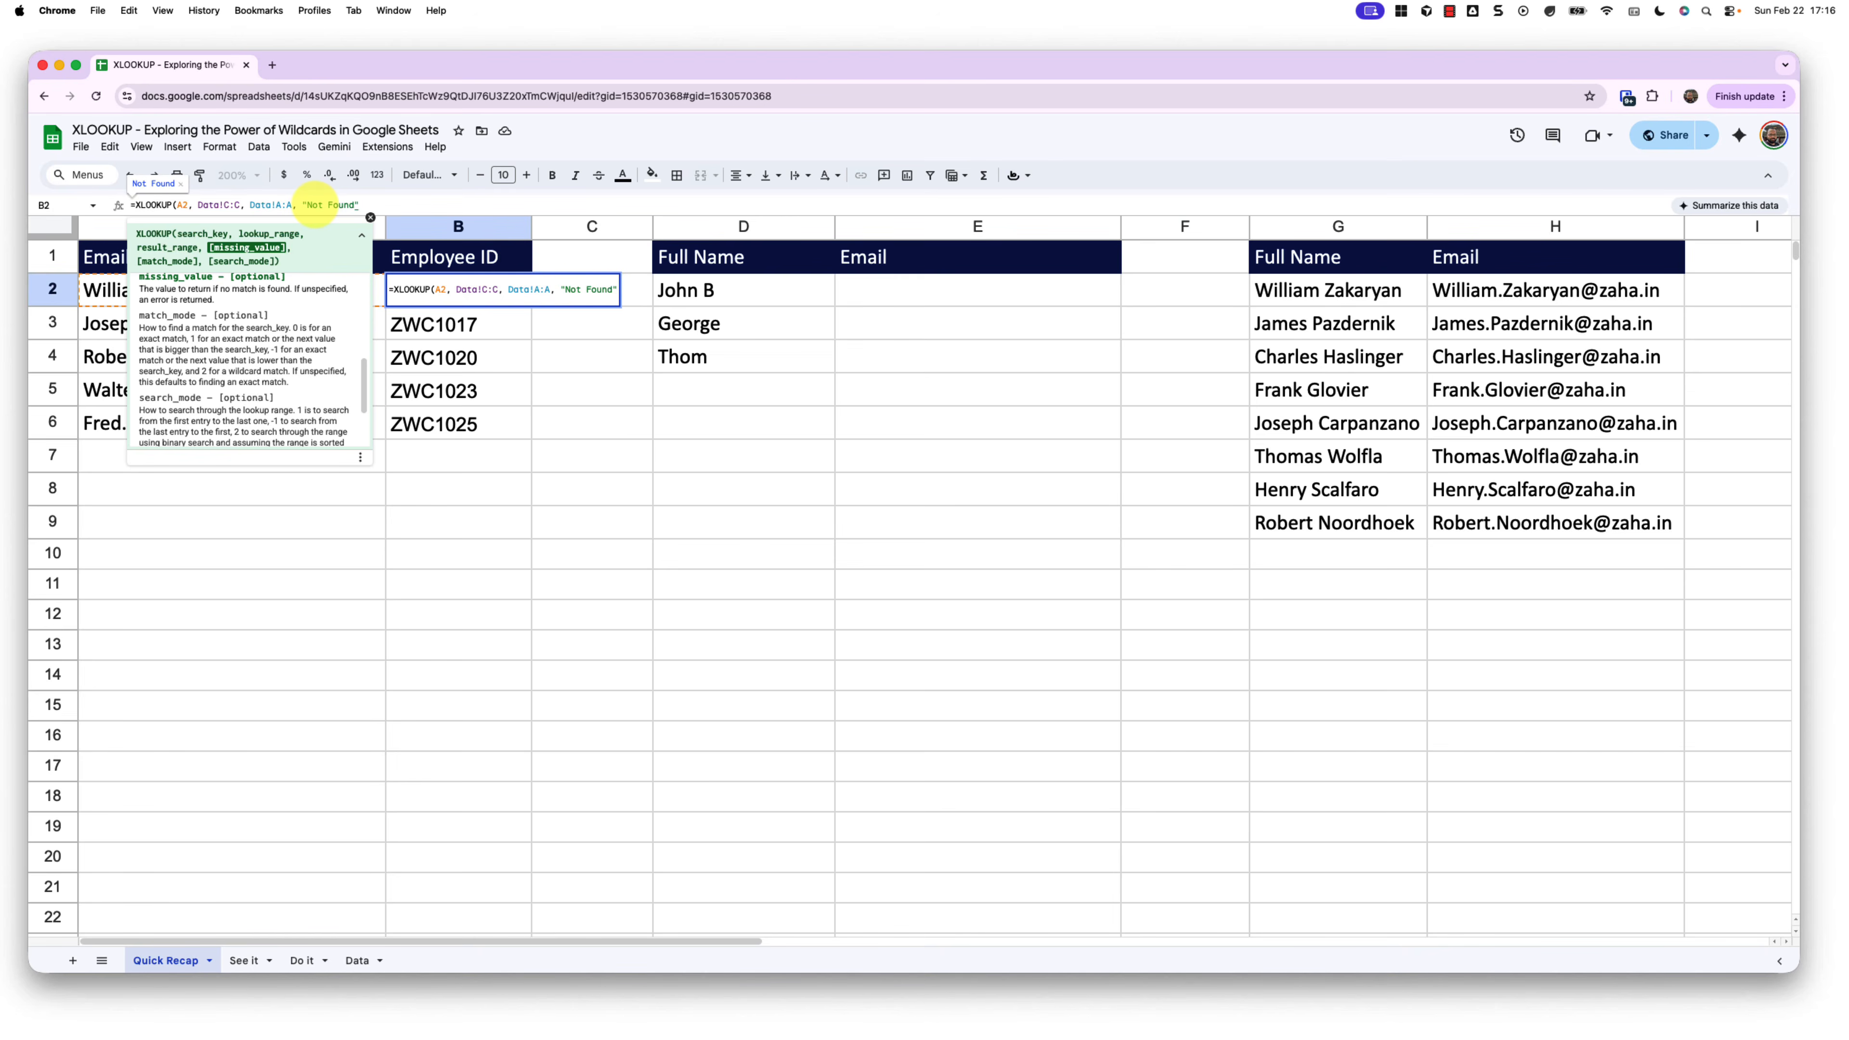
{"action": "type", "text": ")"}
{"action": "key", "text": "Return"}
Step: Fill the revised formula with the "Not Found" argument from B2 down to B6
{"action": "left_click", "coordinate": [481, 289]}
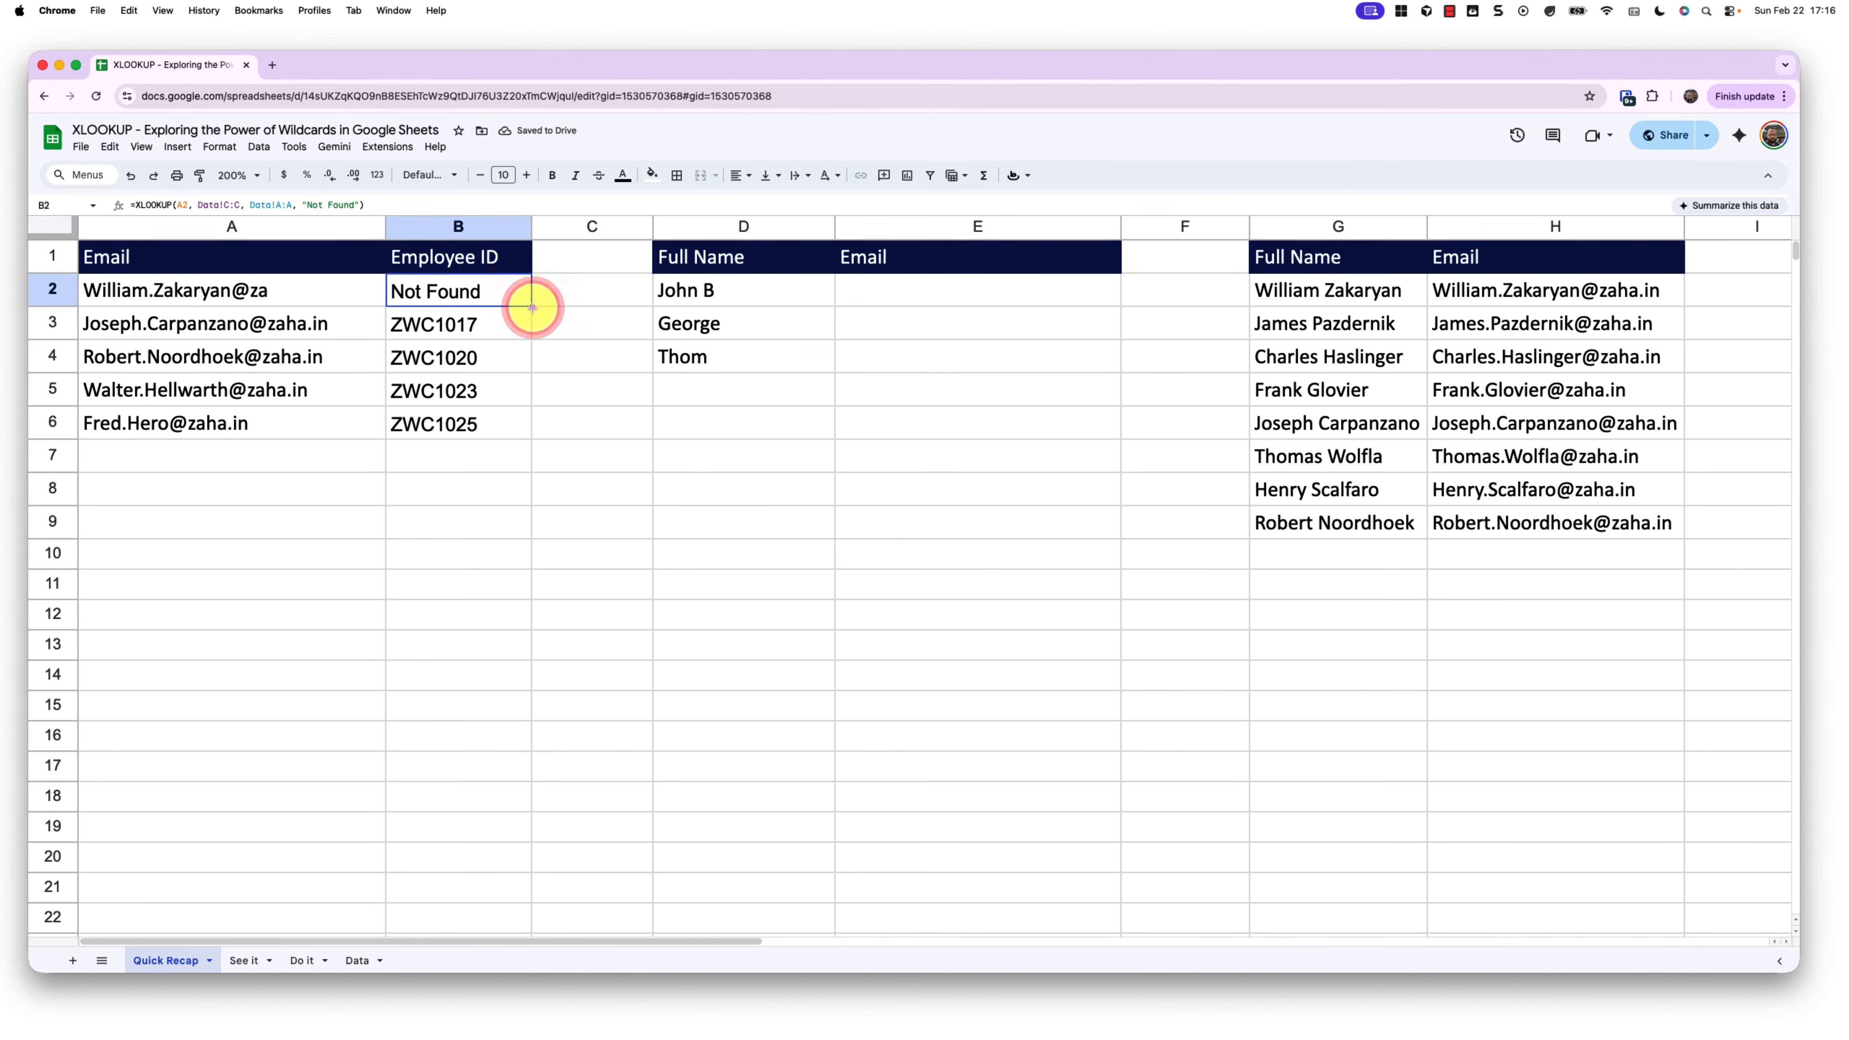
{"action": "left_click_drag", "start_coordinate": [532, 308], "coordinate": [529, 422]}
{"action": "left_click", "coordinate": [473, 290]}
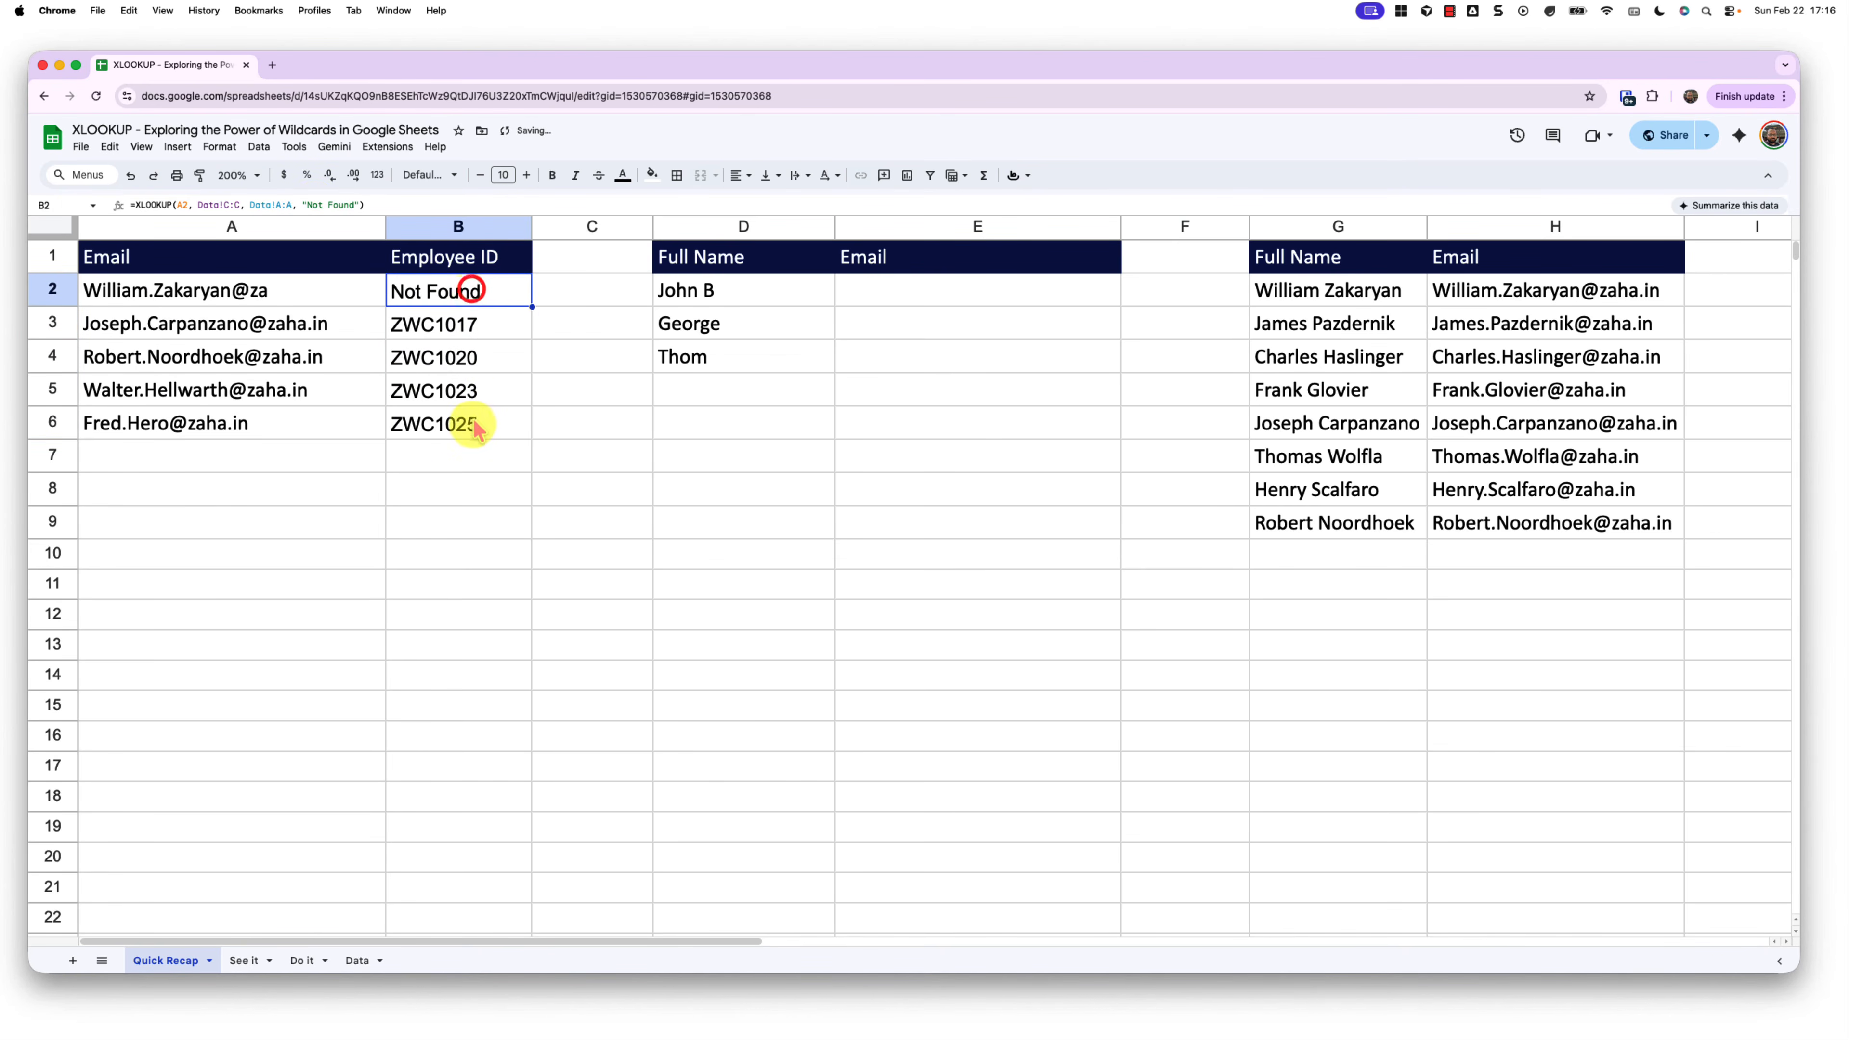
{"action": "left_click", "coordinate": [464, 457]}
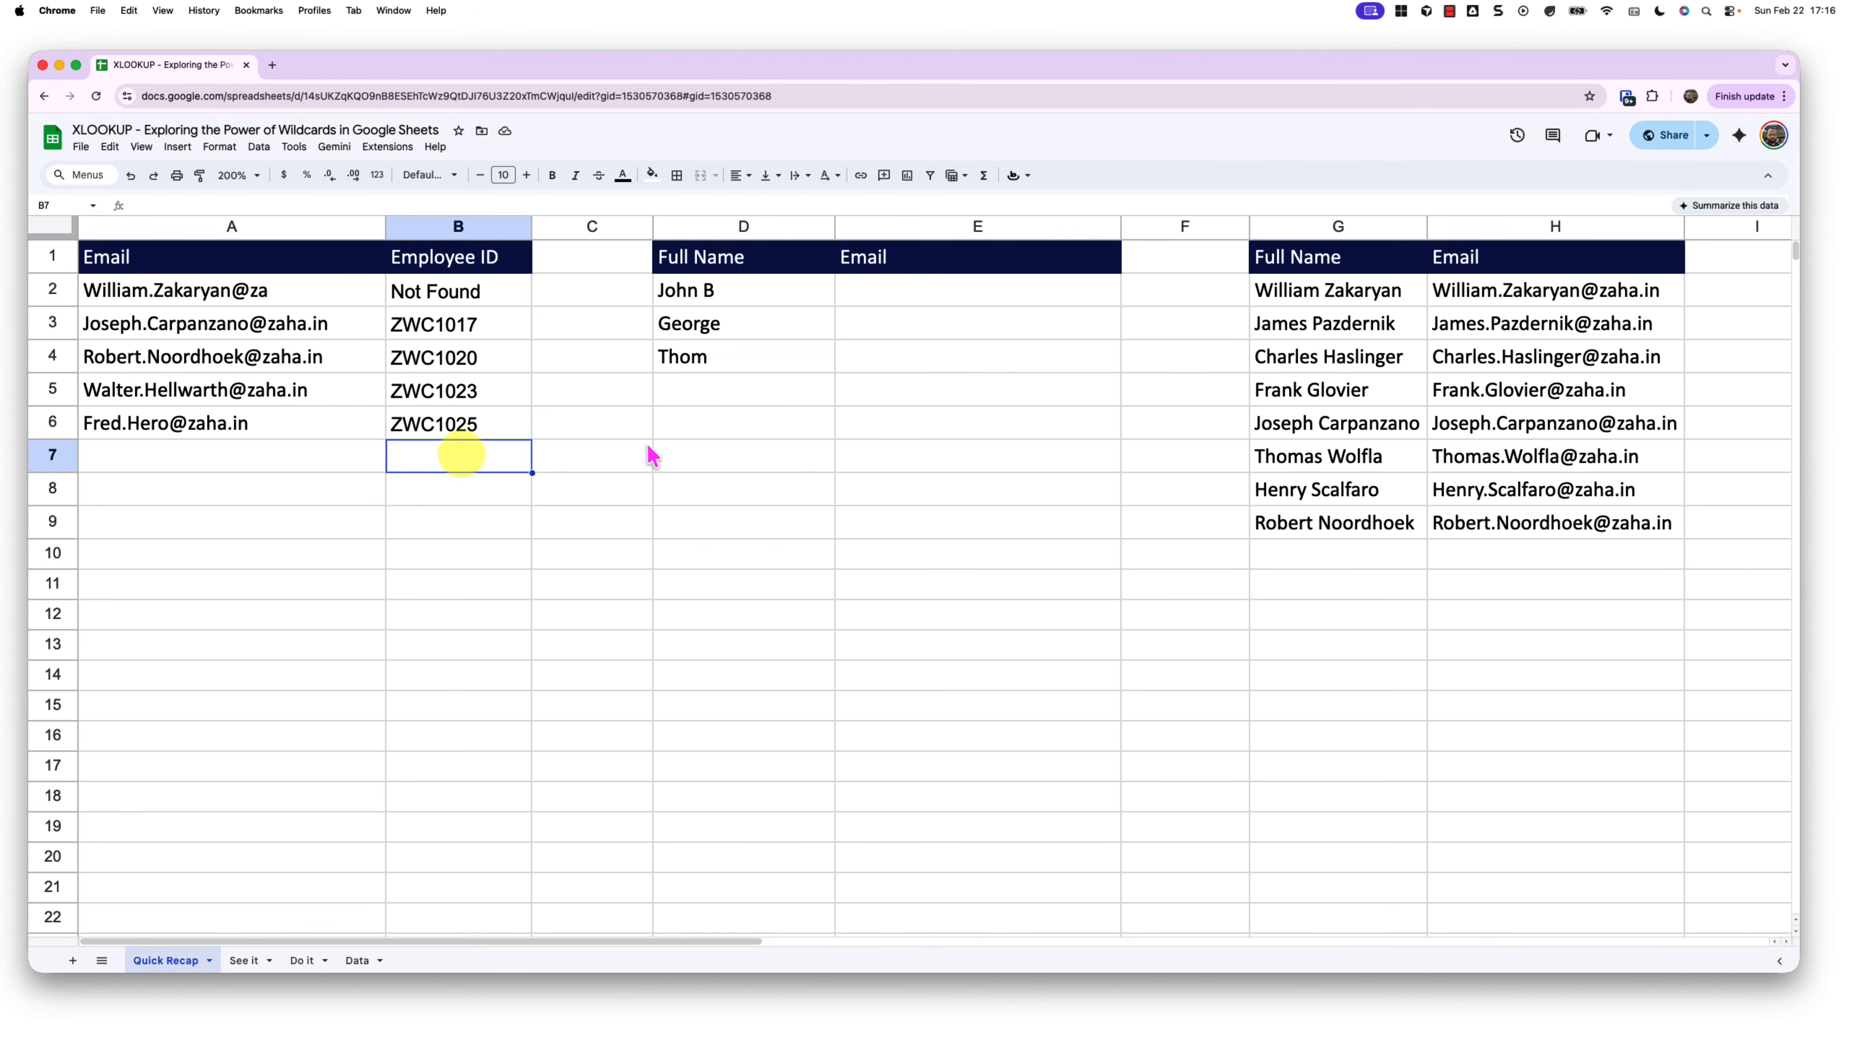
Step: Start an XLOOKUP formula in E2 of the Email column with the partial name in D2 as the search key
{"action": "left_click", "coordinate": [913, 297]}
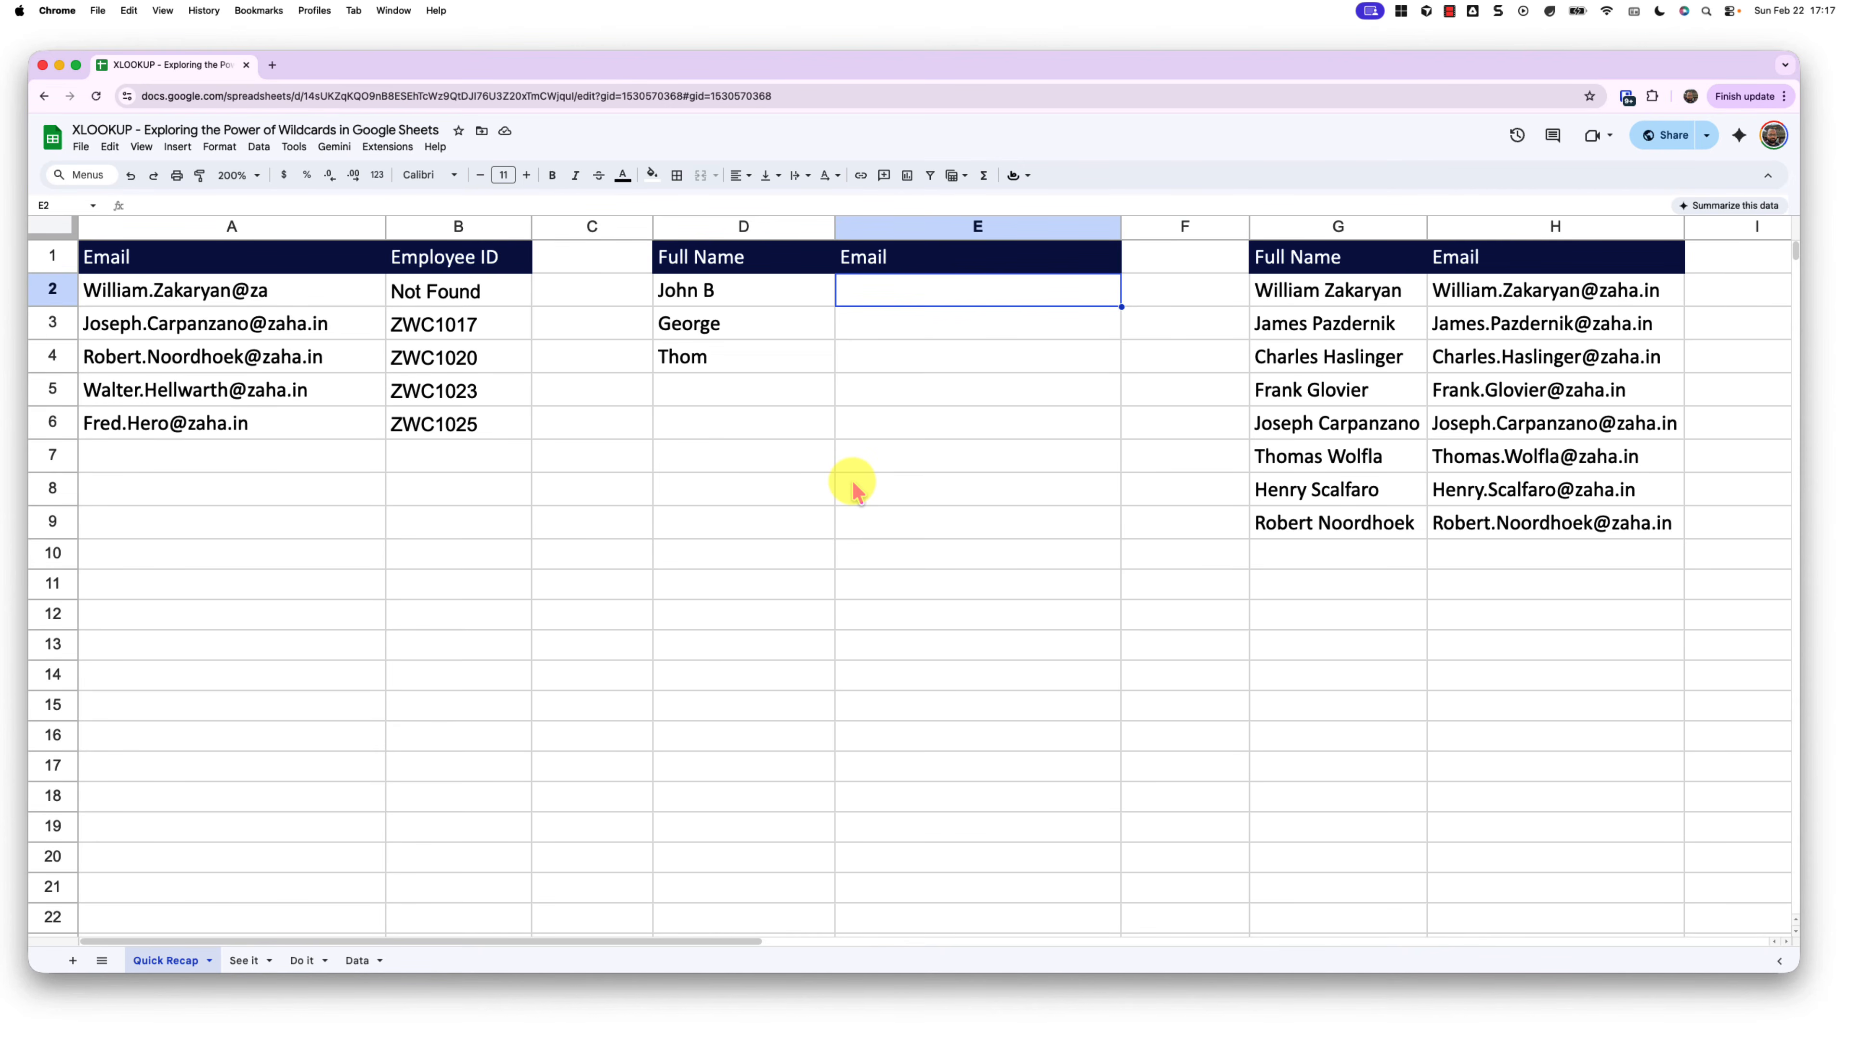
{"action": "left_click", "coordinate": [950, 289]}
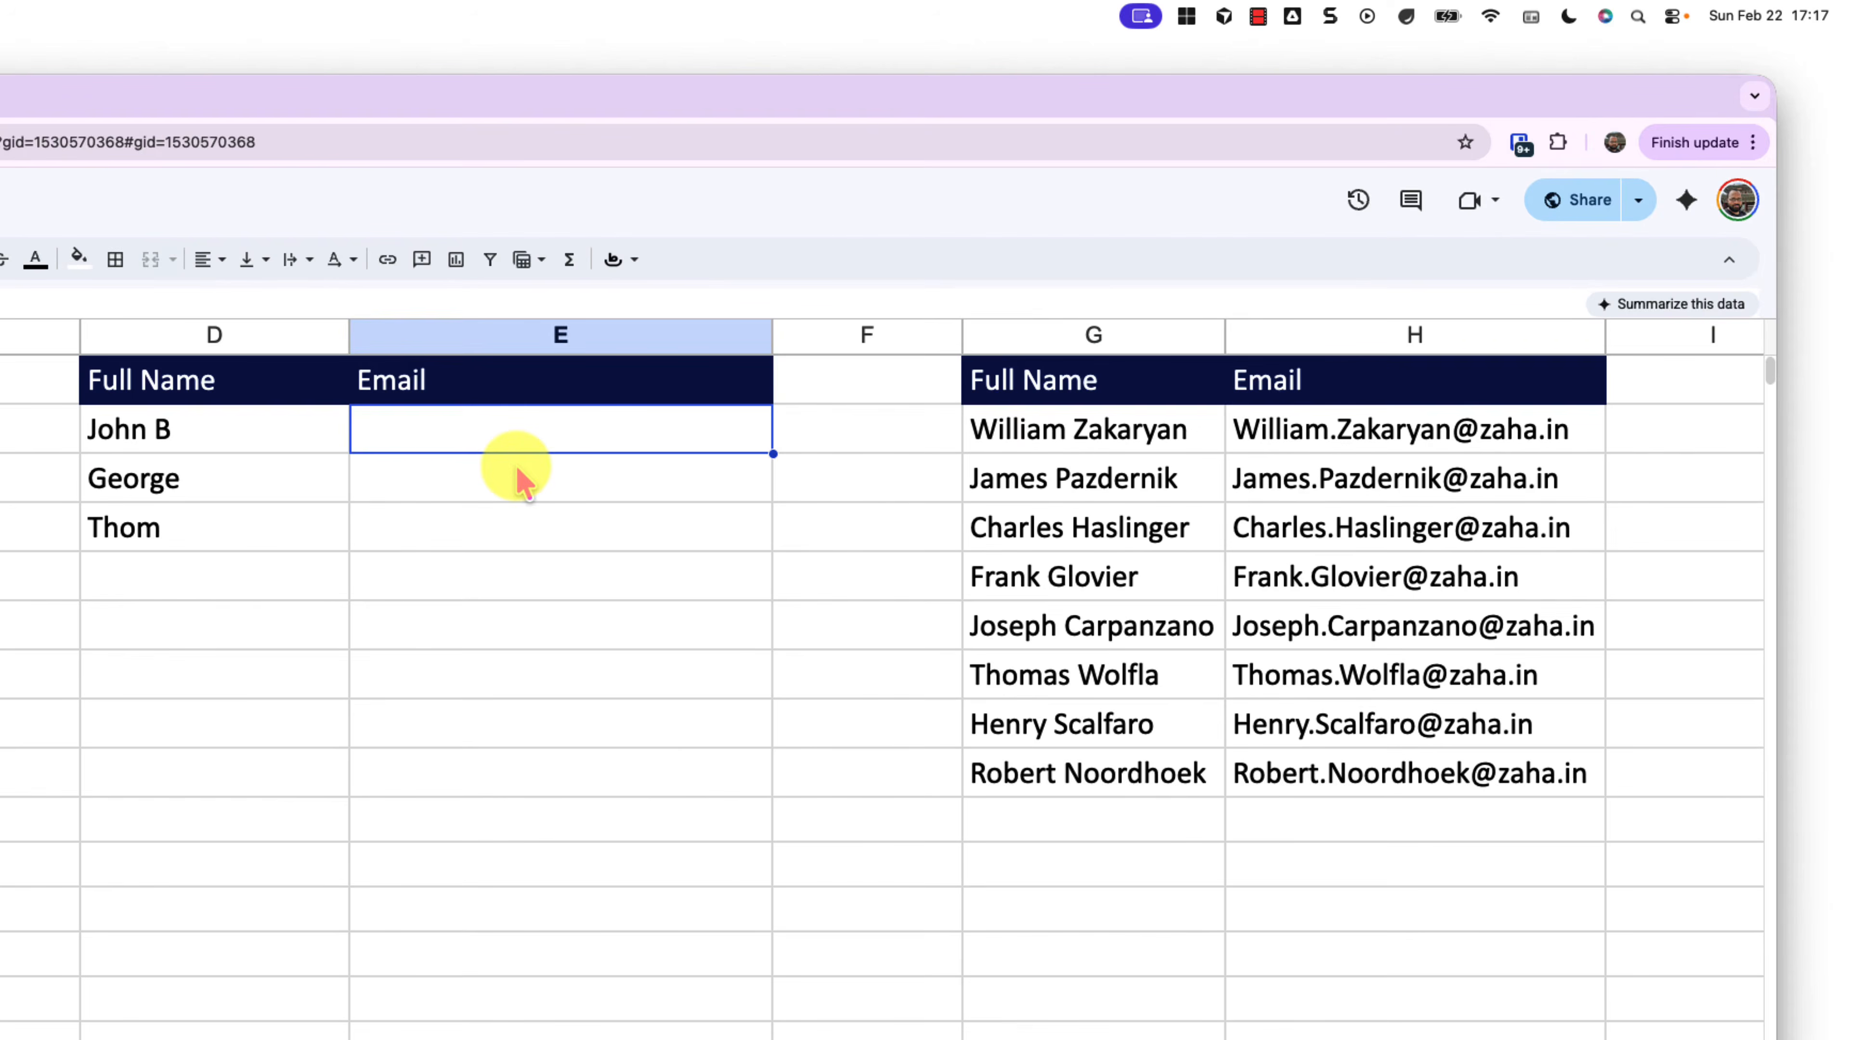
{"action": "left_click_drag", "start_coordinate": [231, 424], "coordinate": [242, 546]}
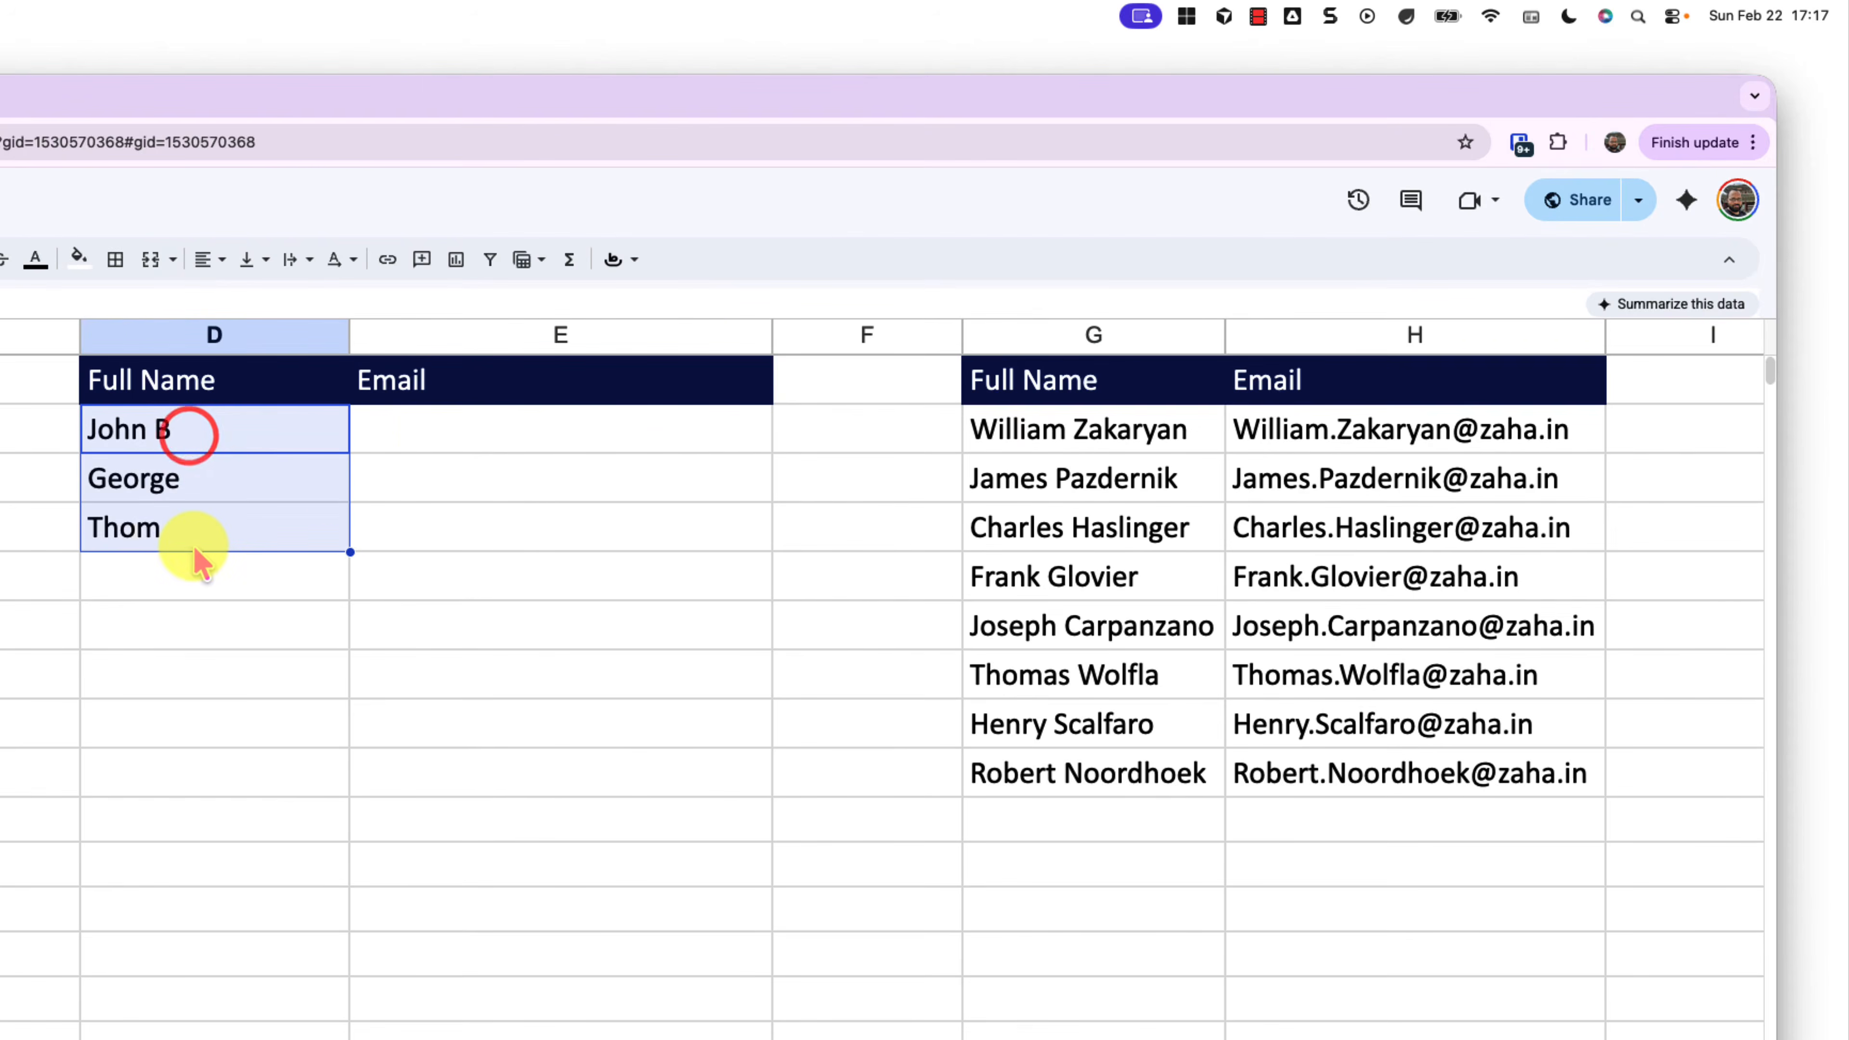
{"action": "left_click", "coordinate": [454, 429]}
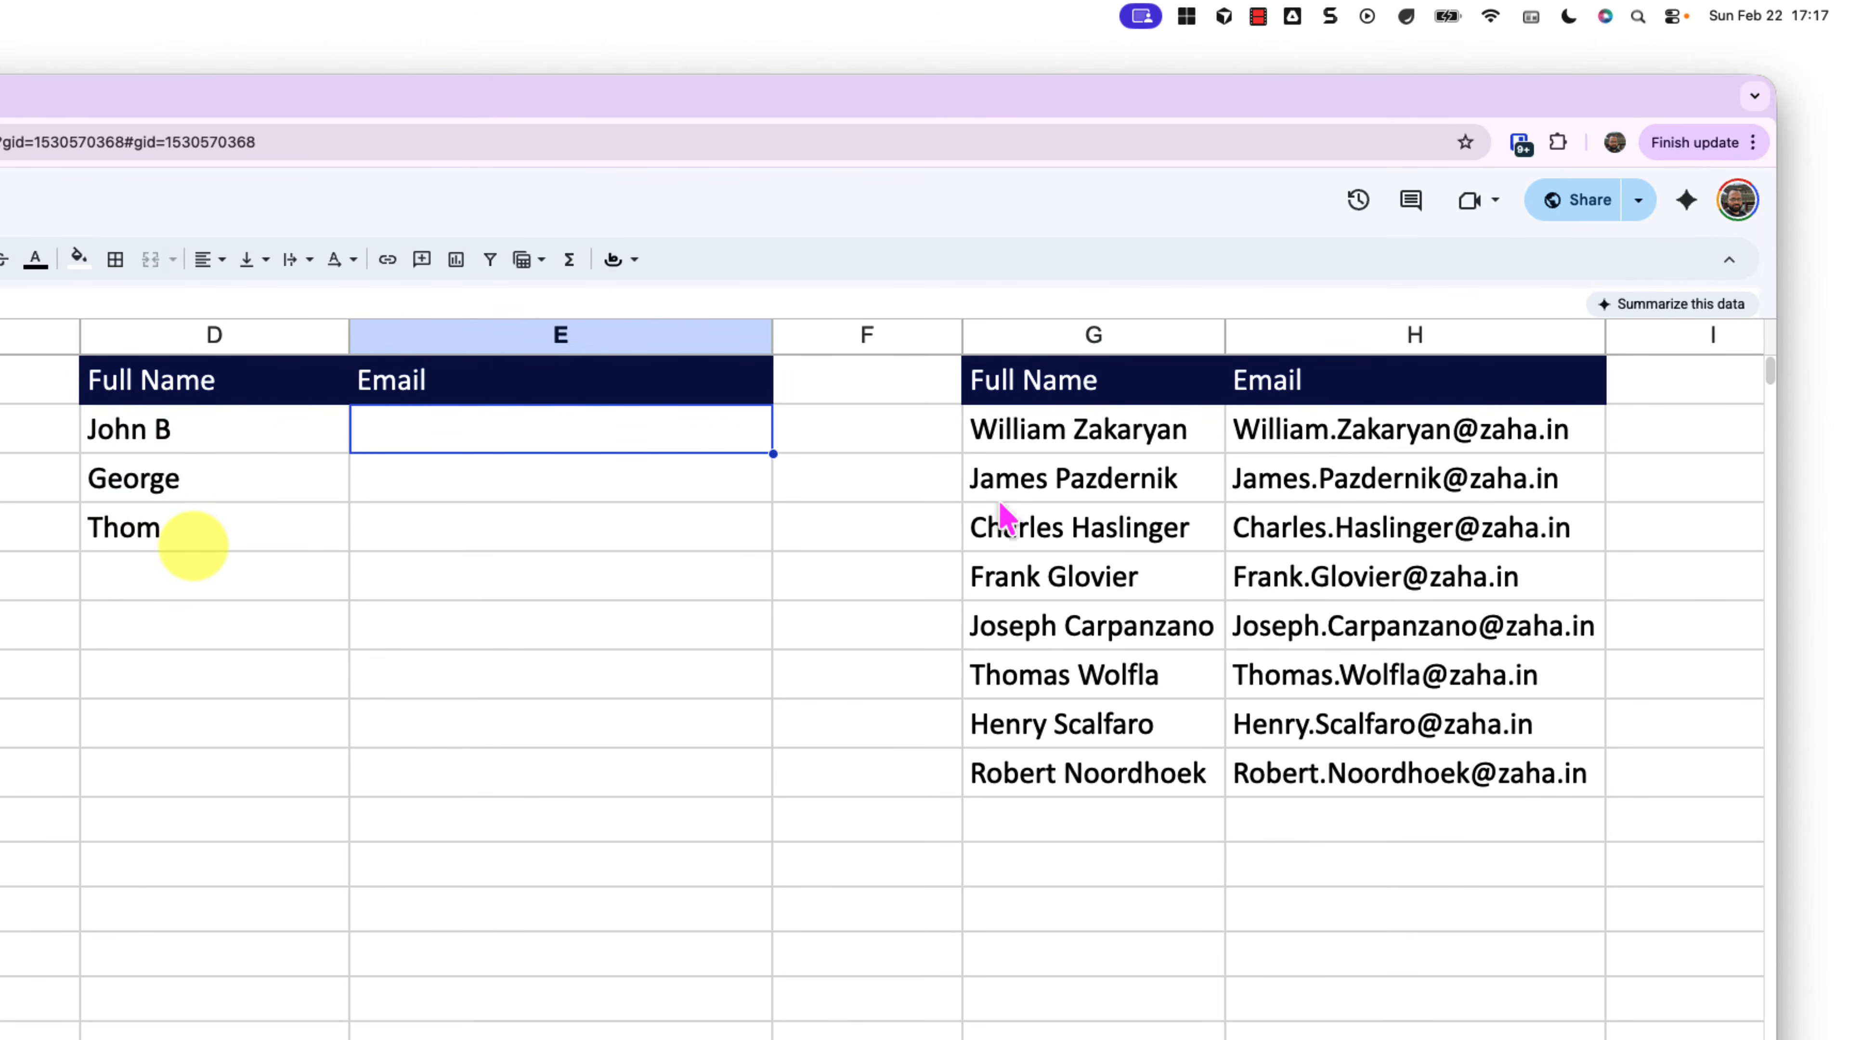
{"action": "left_click", "coordinate": [507, 419]}
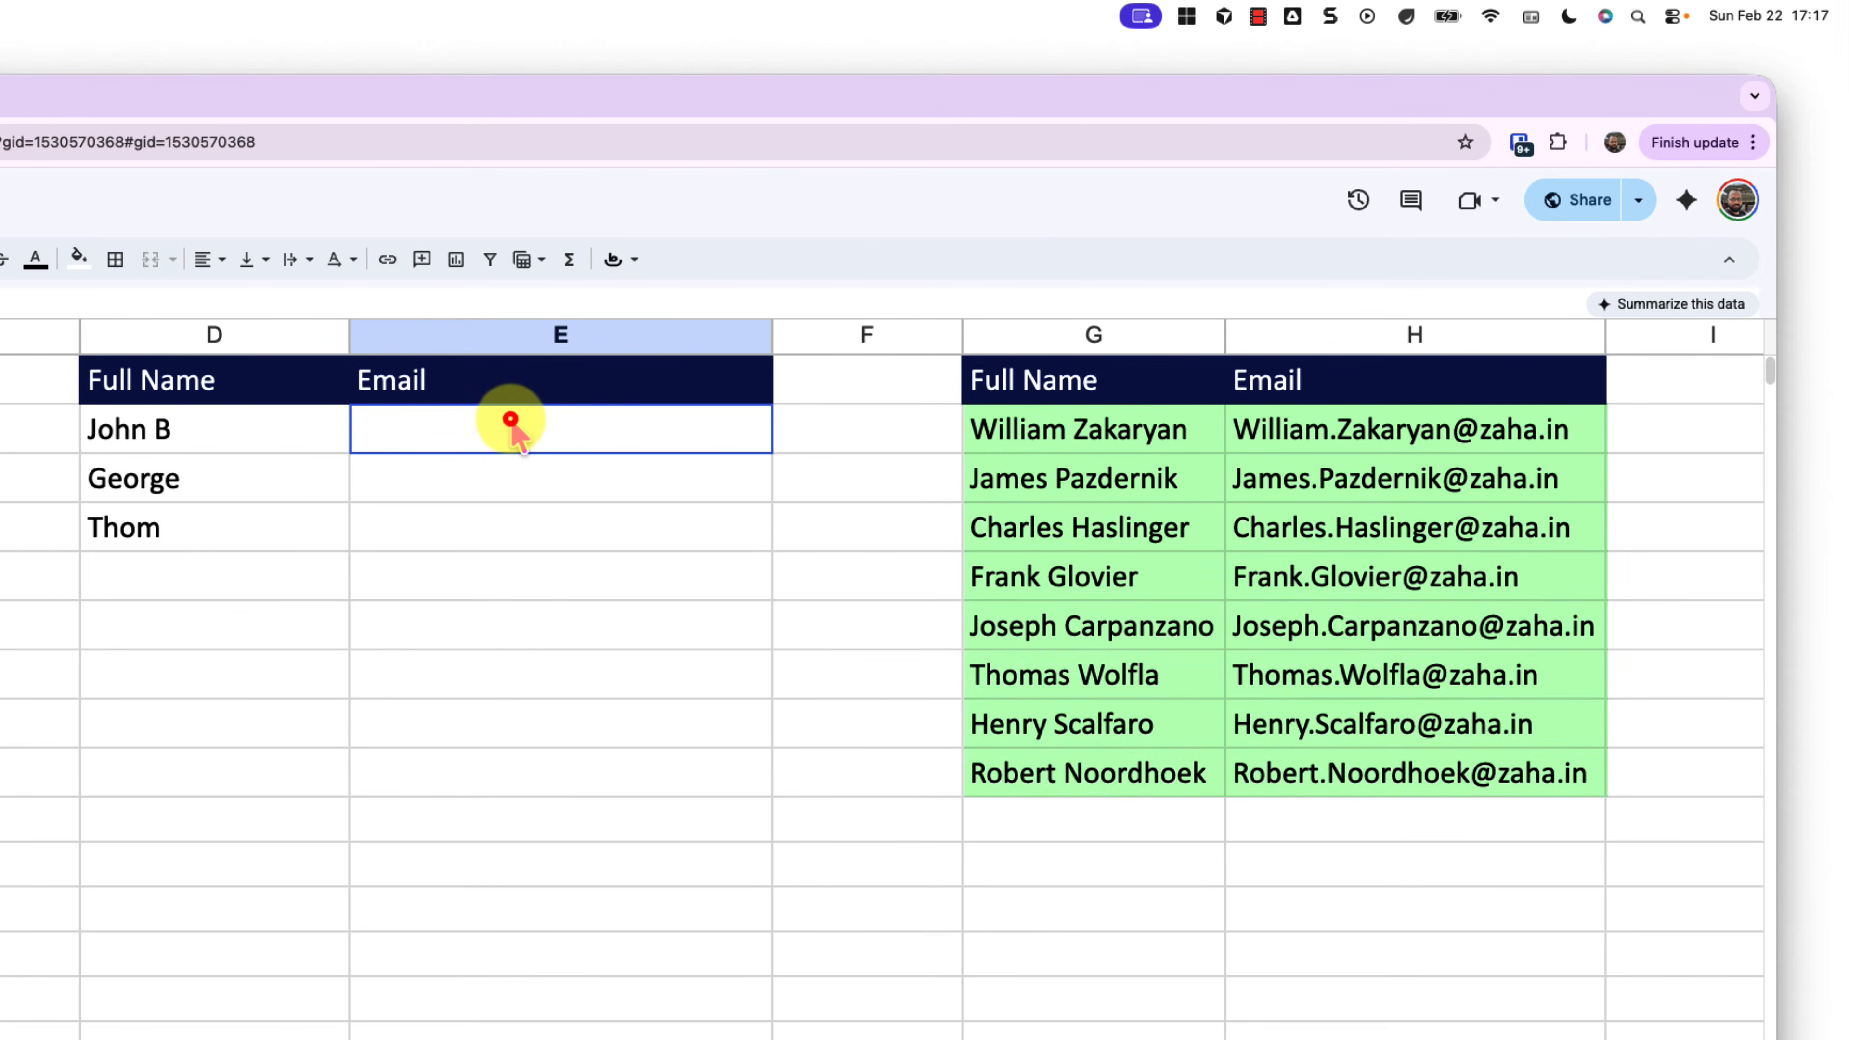
{"action": "type", "text": "="}
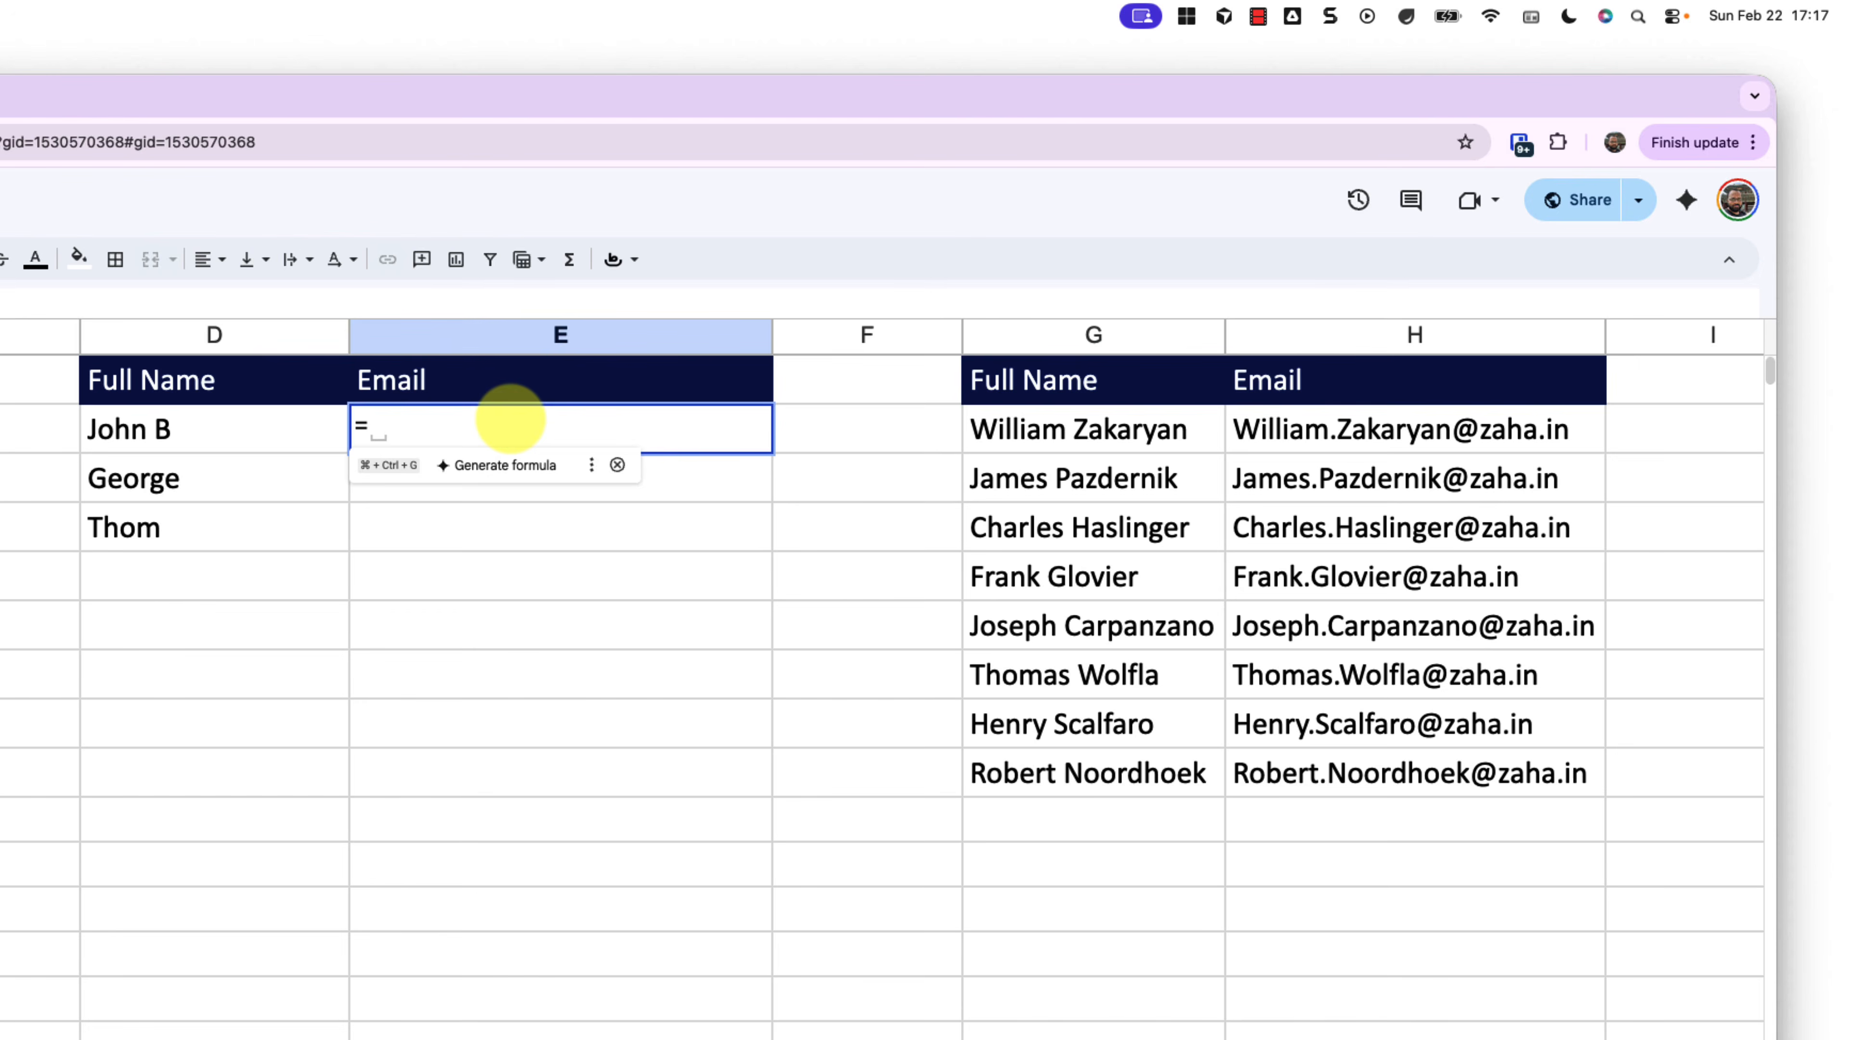
{"action": "type", "text": "xl"}
{"action": "key", "text": "Tab"}
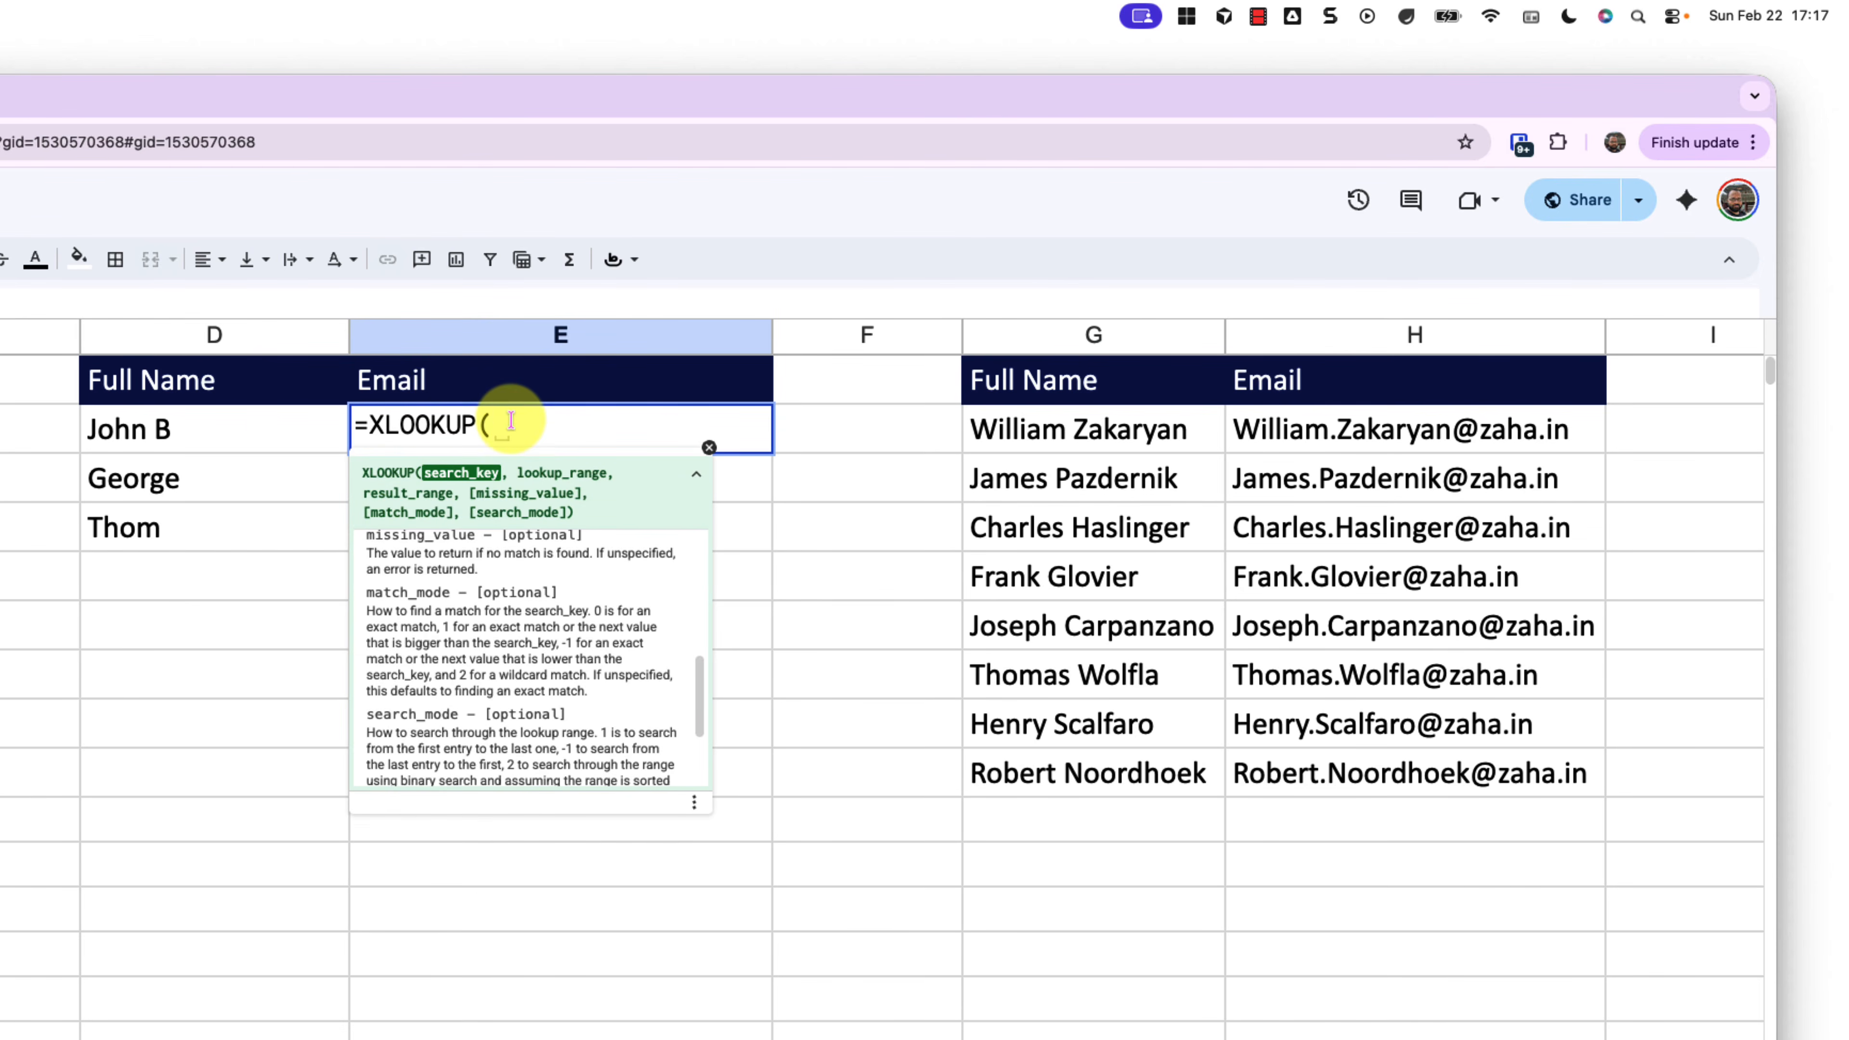
{"action": "left_click", "coordinate": [264, 436]}
{"action": "type", "text": ","}
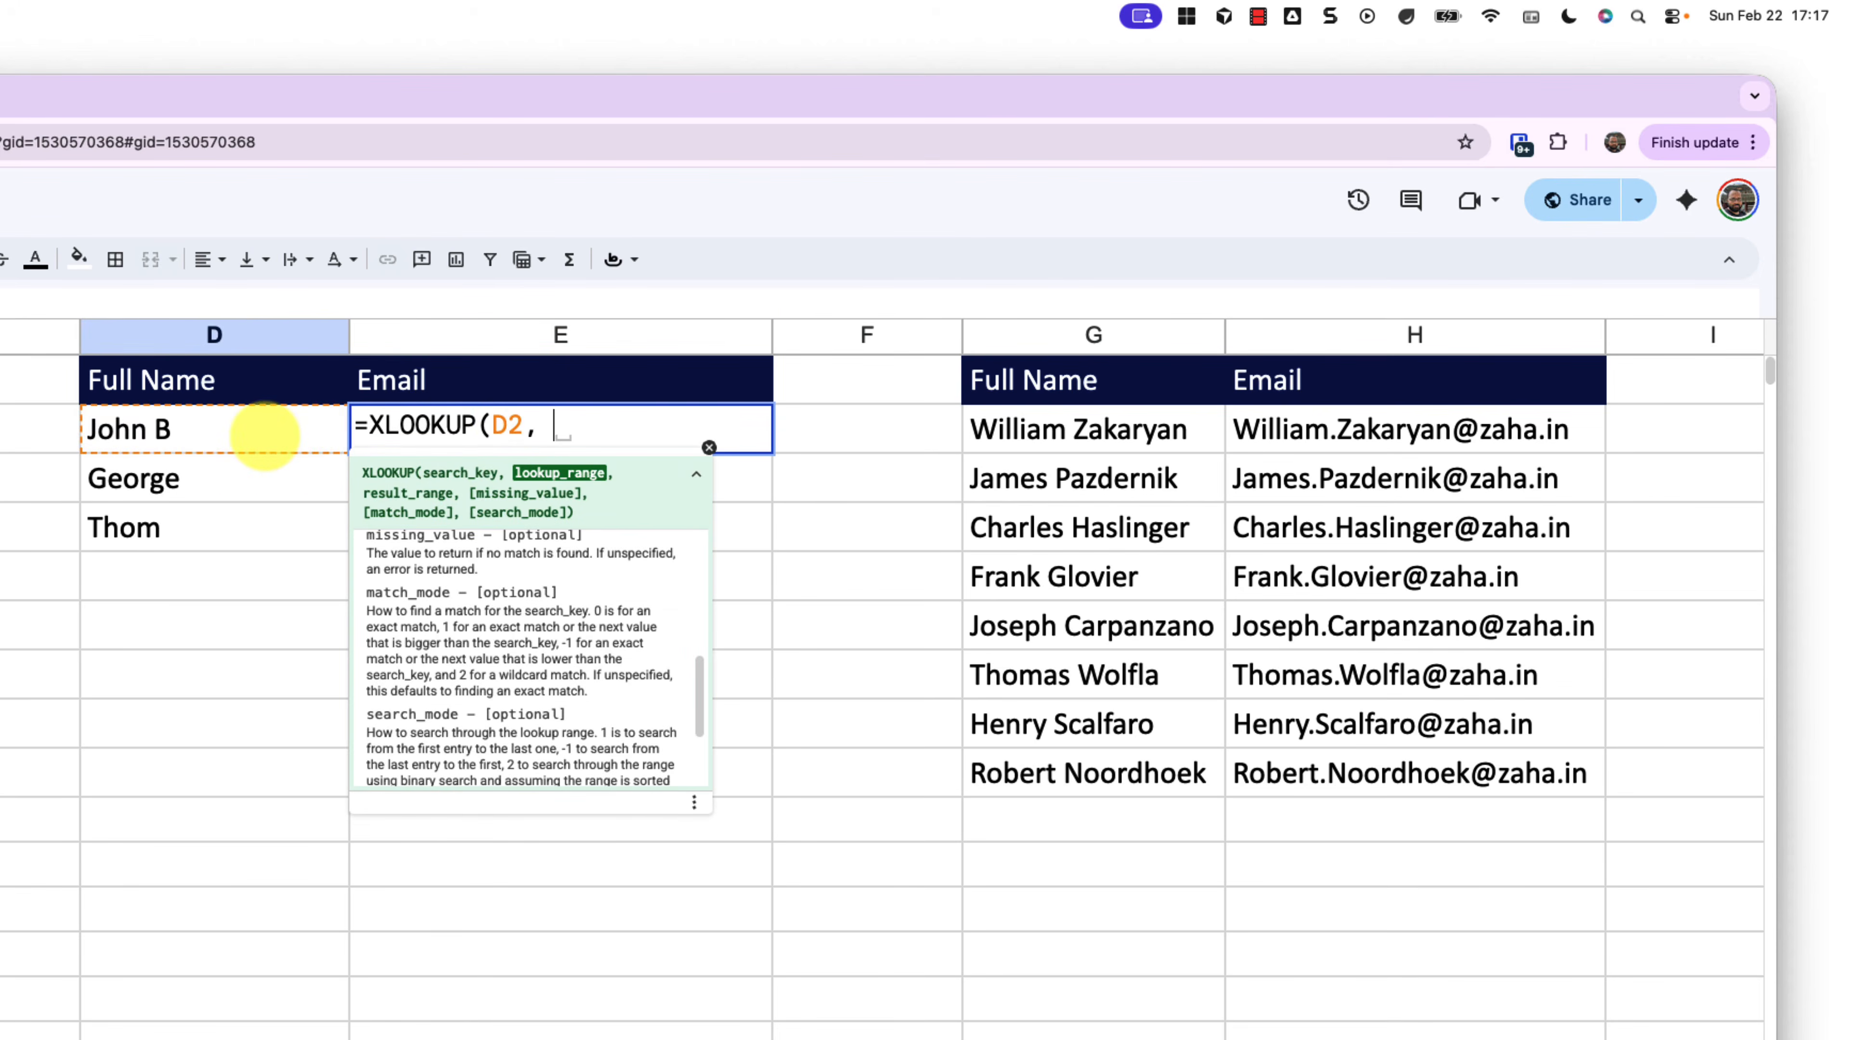
Step: Add G:G as the lookup range and H:H as the result range of the XLOOKUP formula in E2
{"action": "left_click", "coordinate": [1094, 334]}
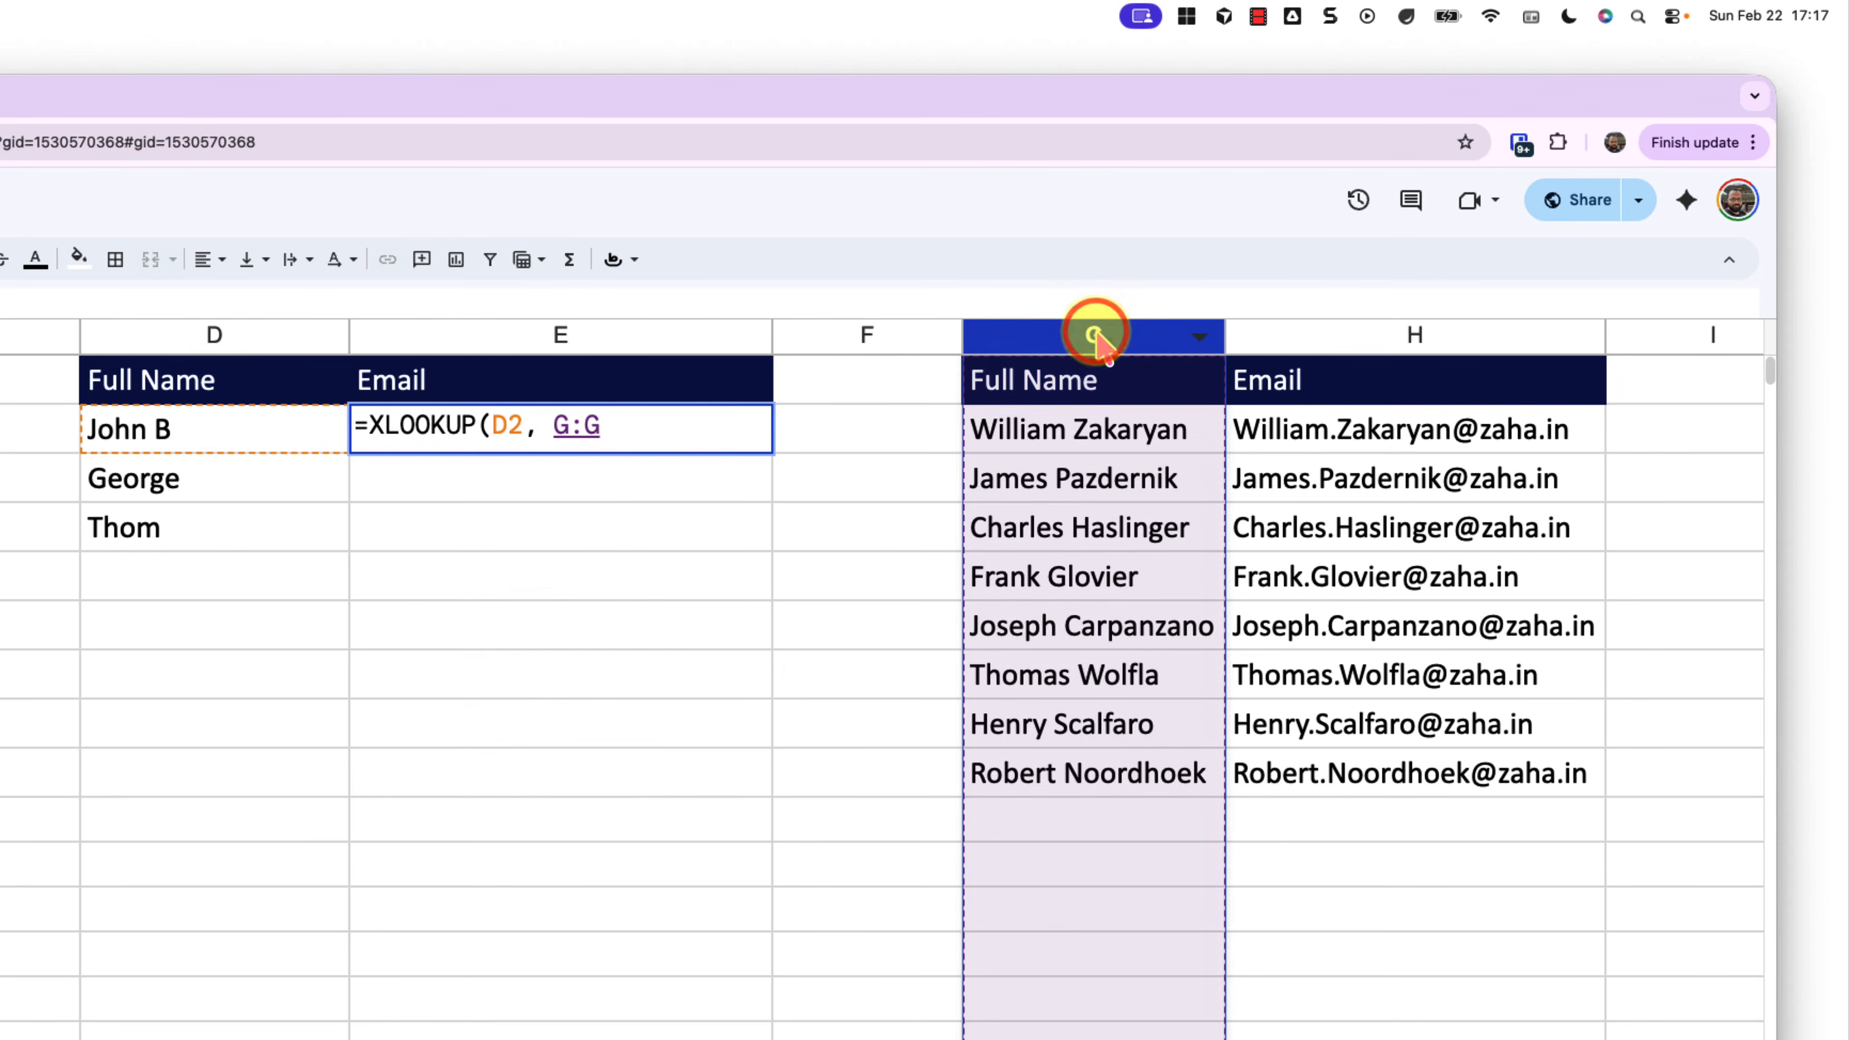
{"action": "type", "text": ","}
{"action": "left_click", "coordinate": [1365, 336]}
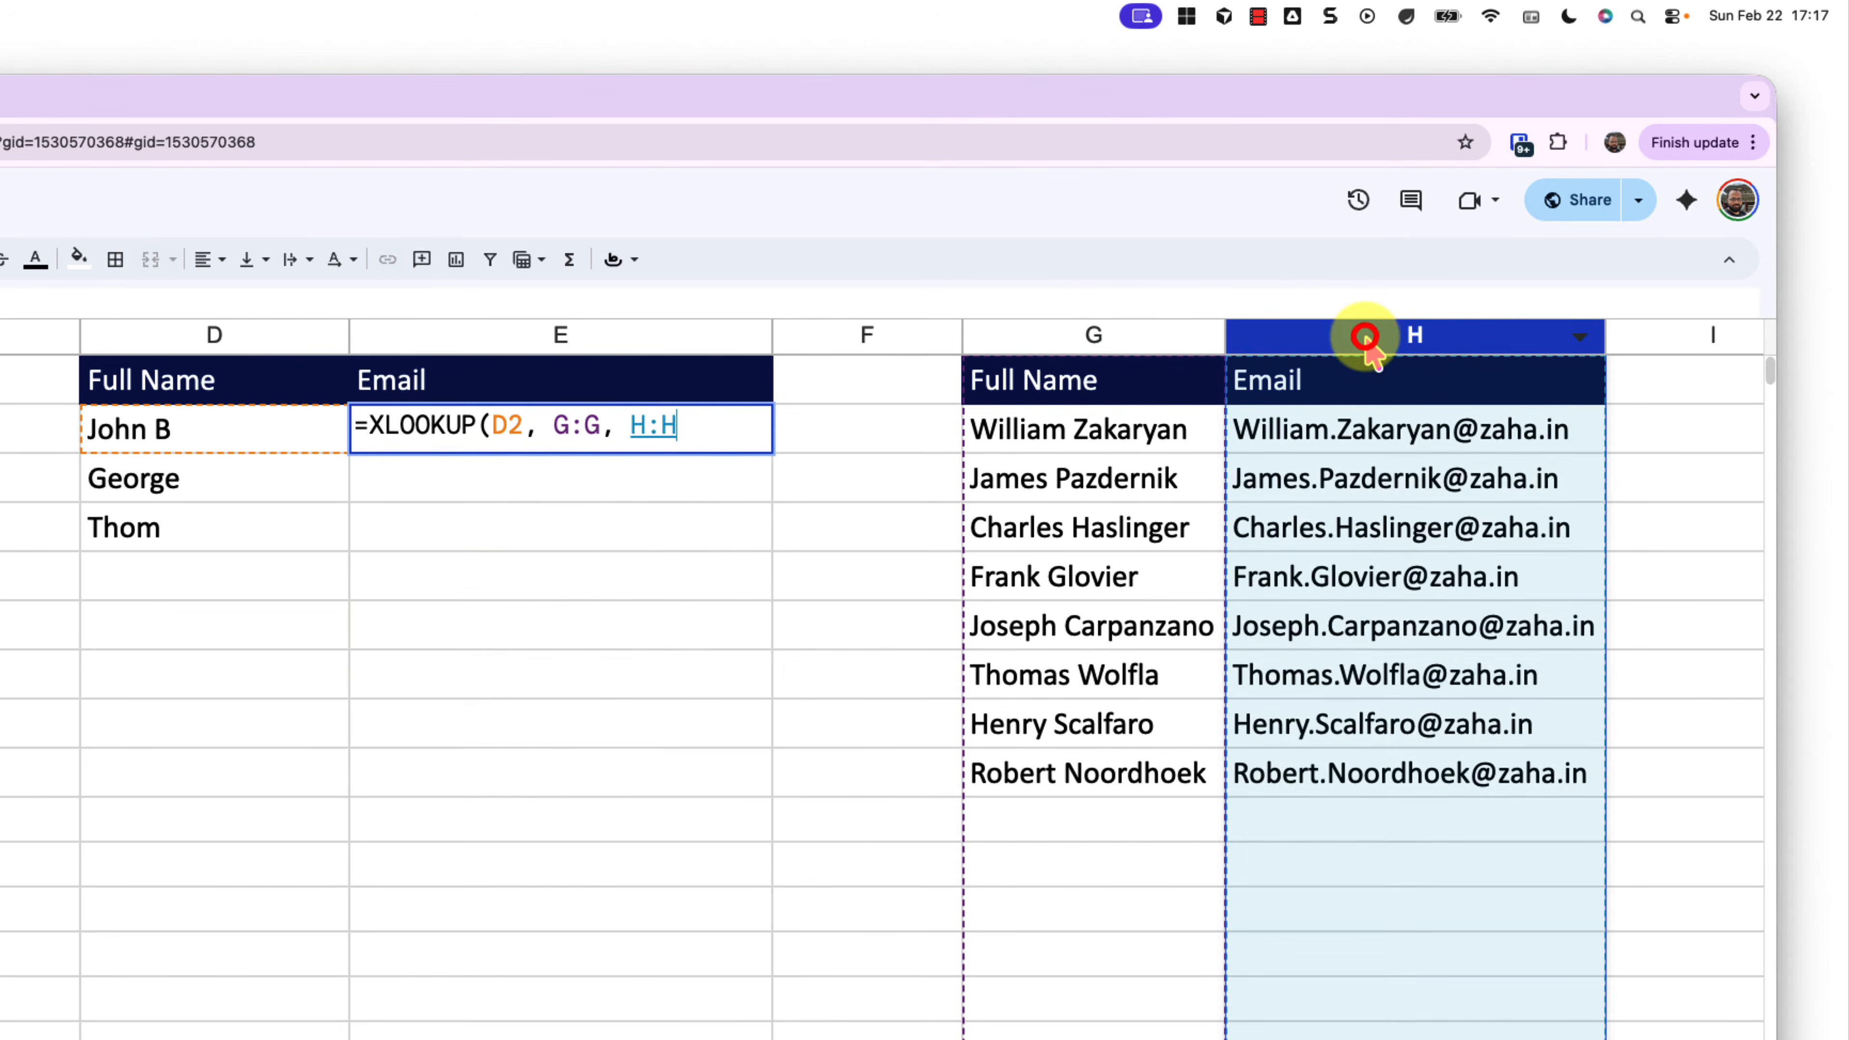
Step: Complete the E2 formula with "Not Found" as the missing value and match mode 1, and accept the suggested autofill for E3:E4
{"action": "type", "text": ", \"No"}
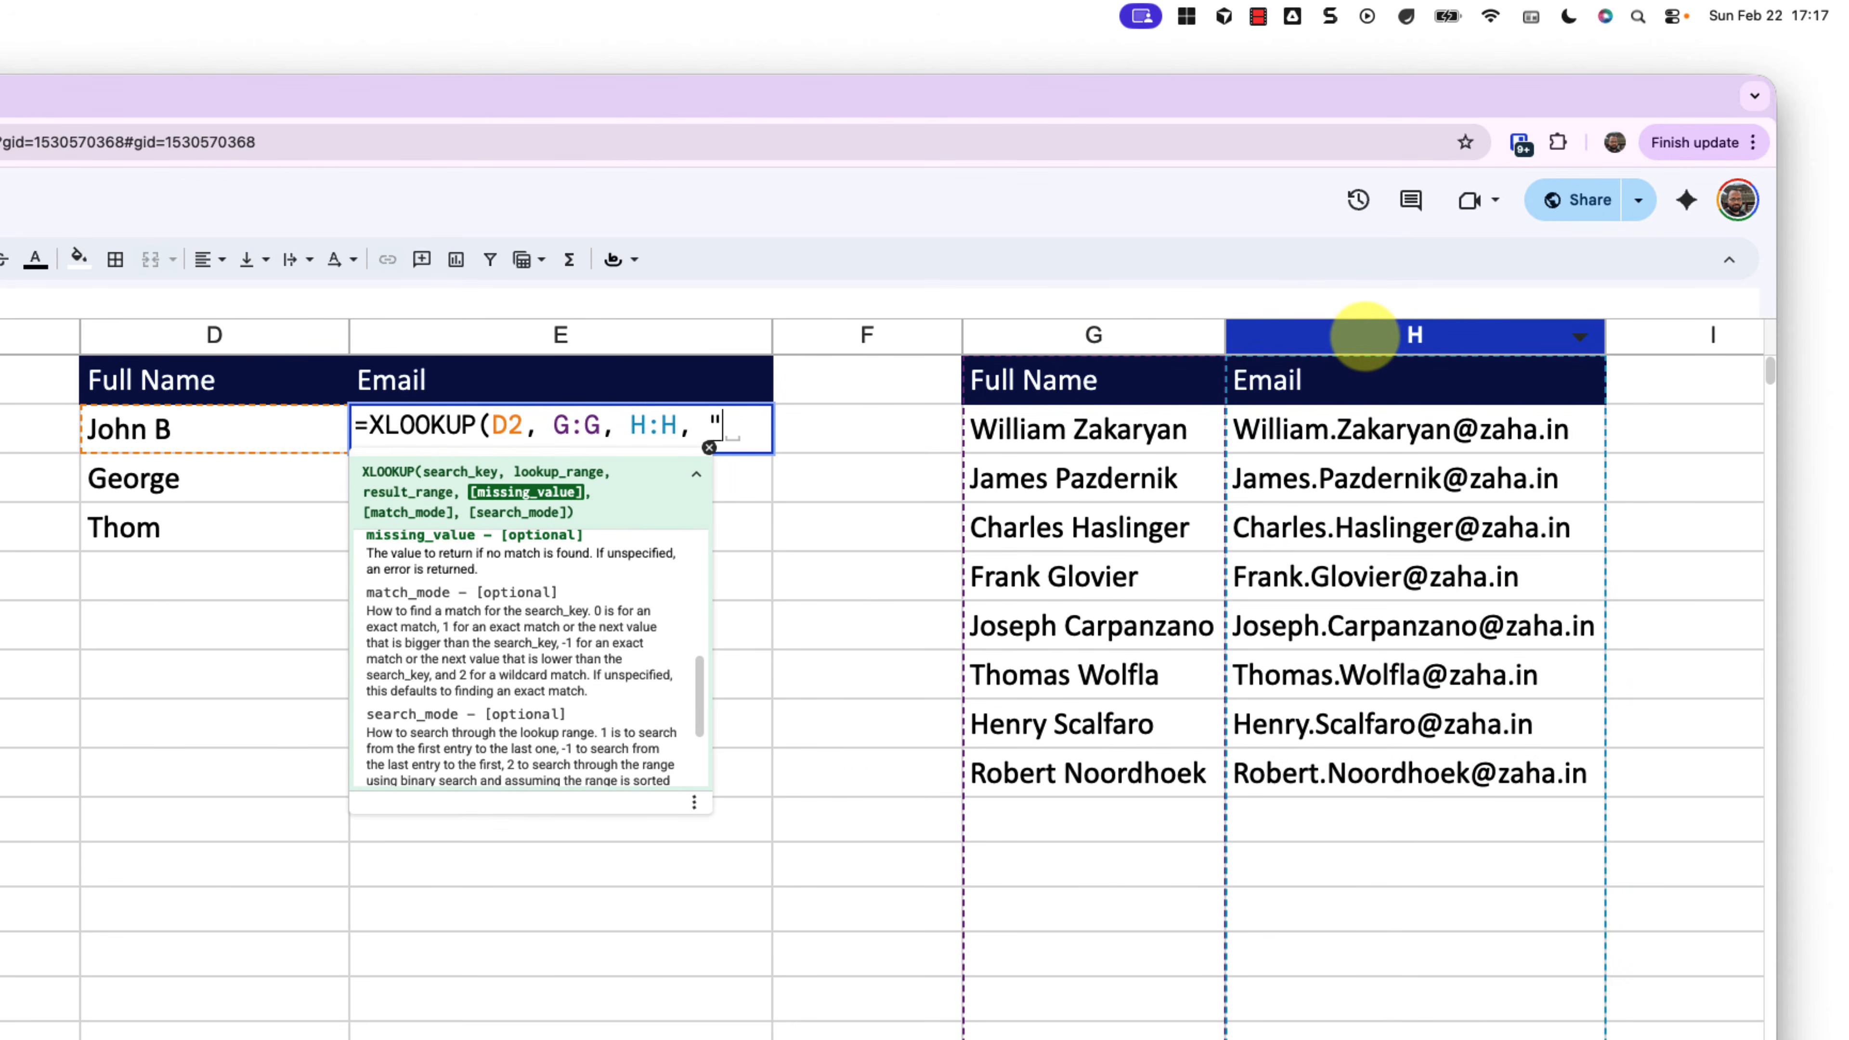
{"action": "type", "text": "t Fou"}
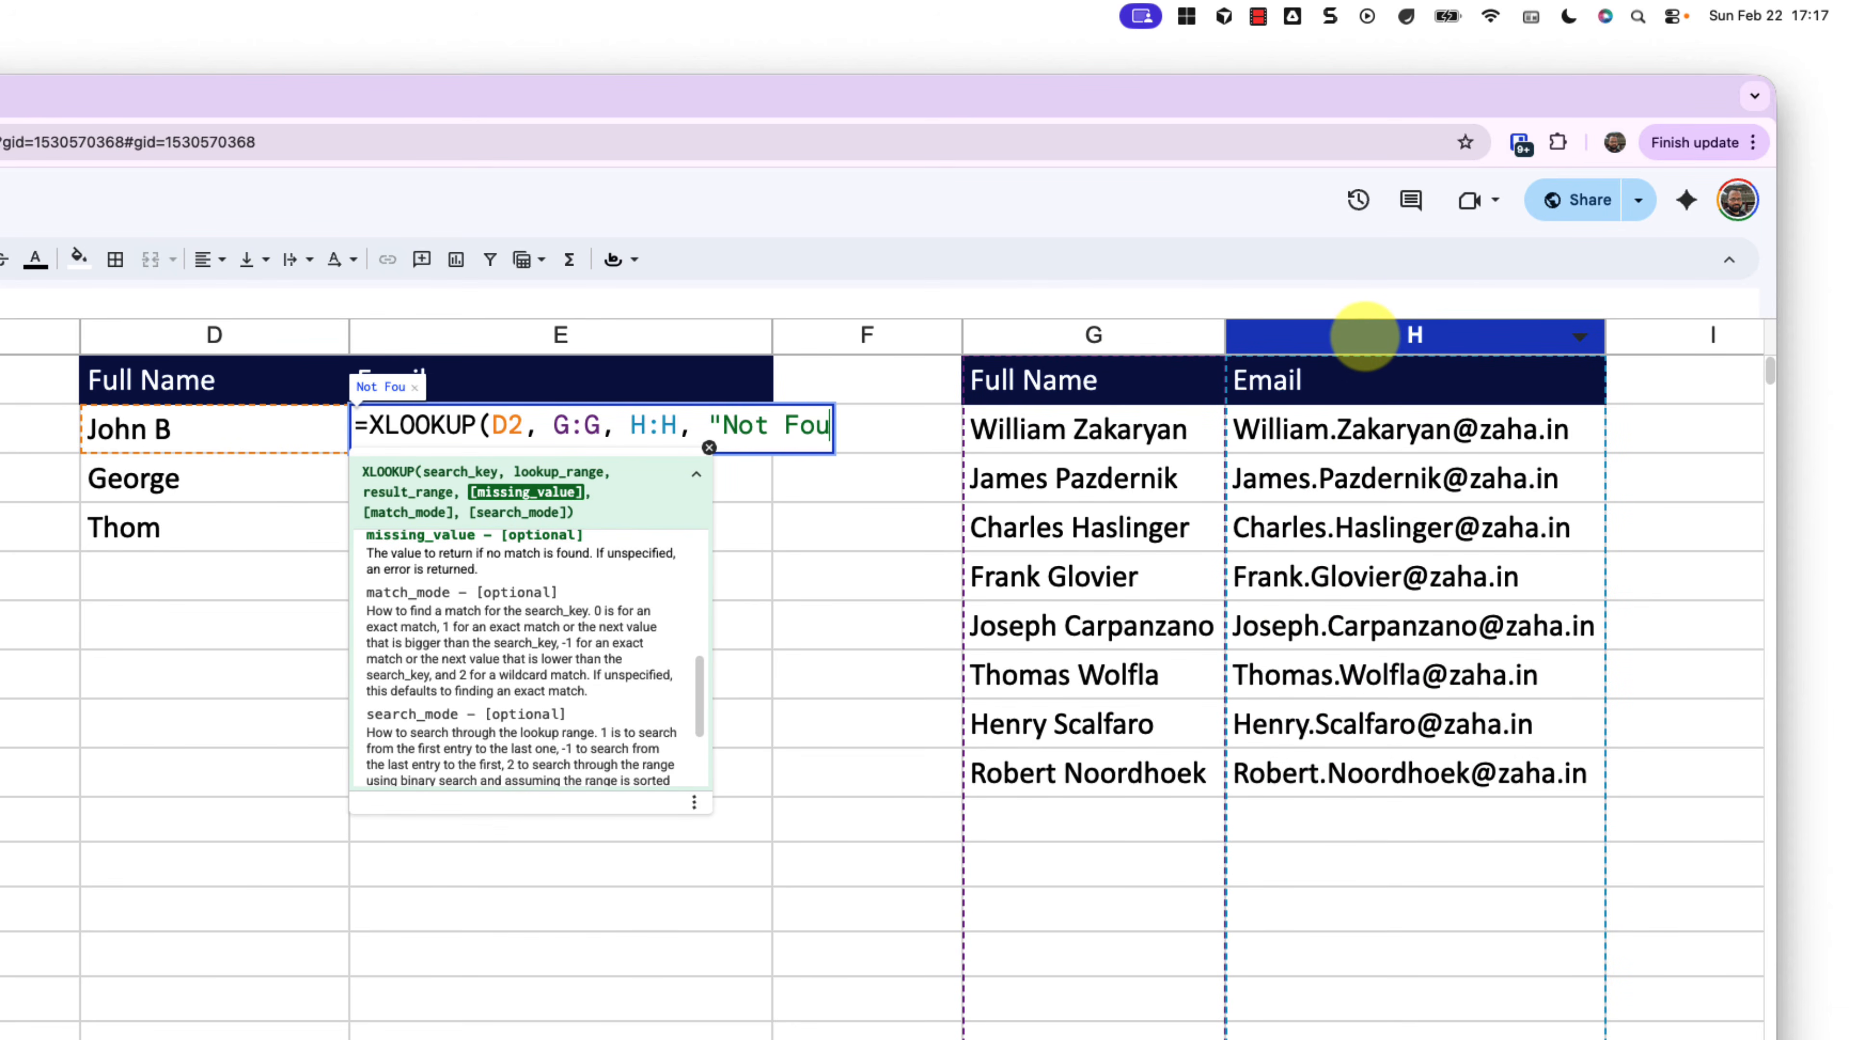
{"action": "type", "text": "nd\", "}
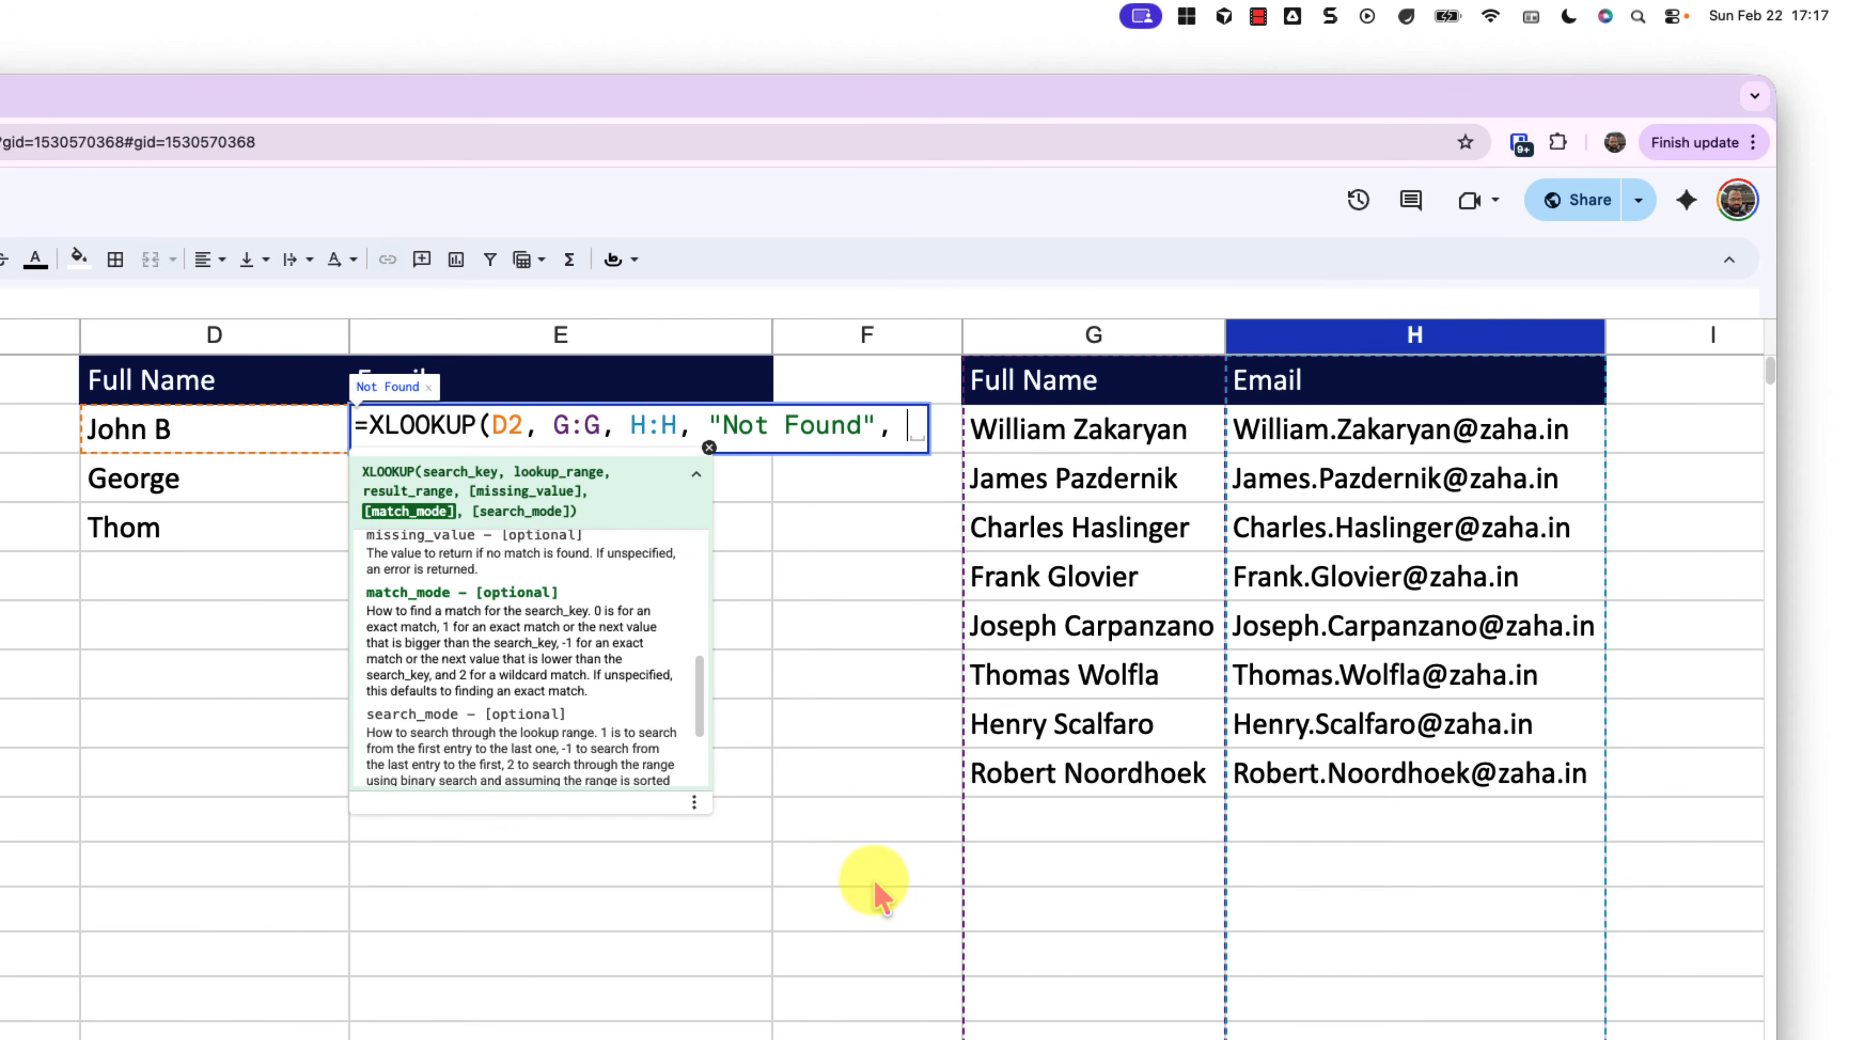
{"action": "type", "text": "1"}
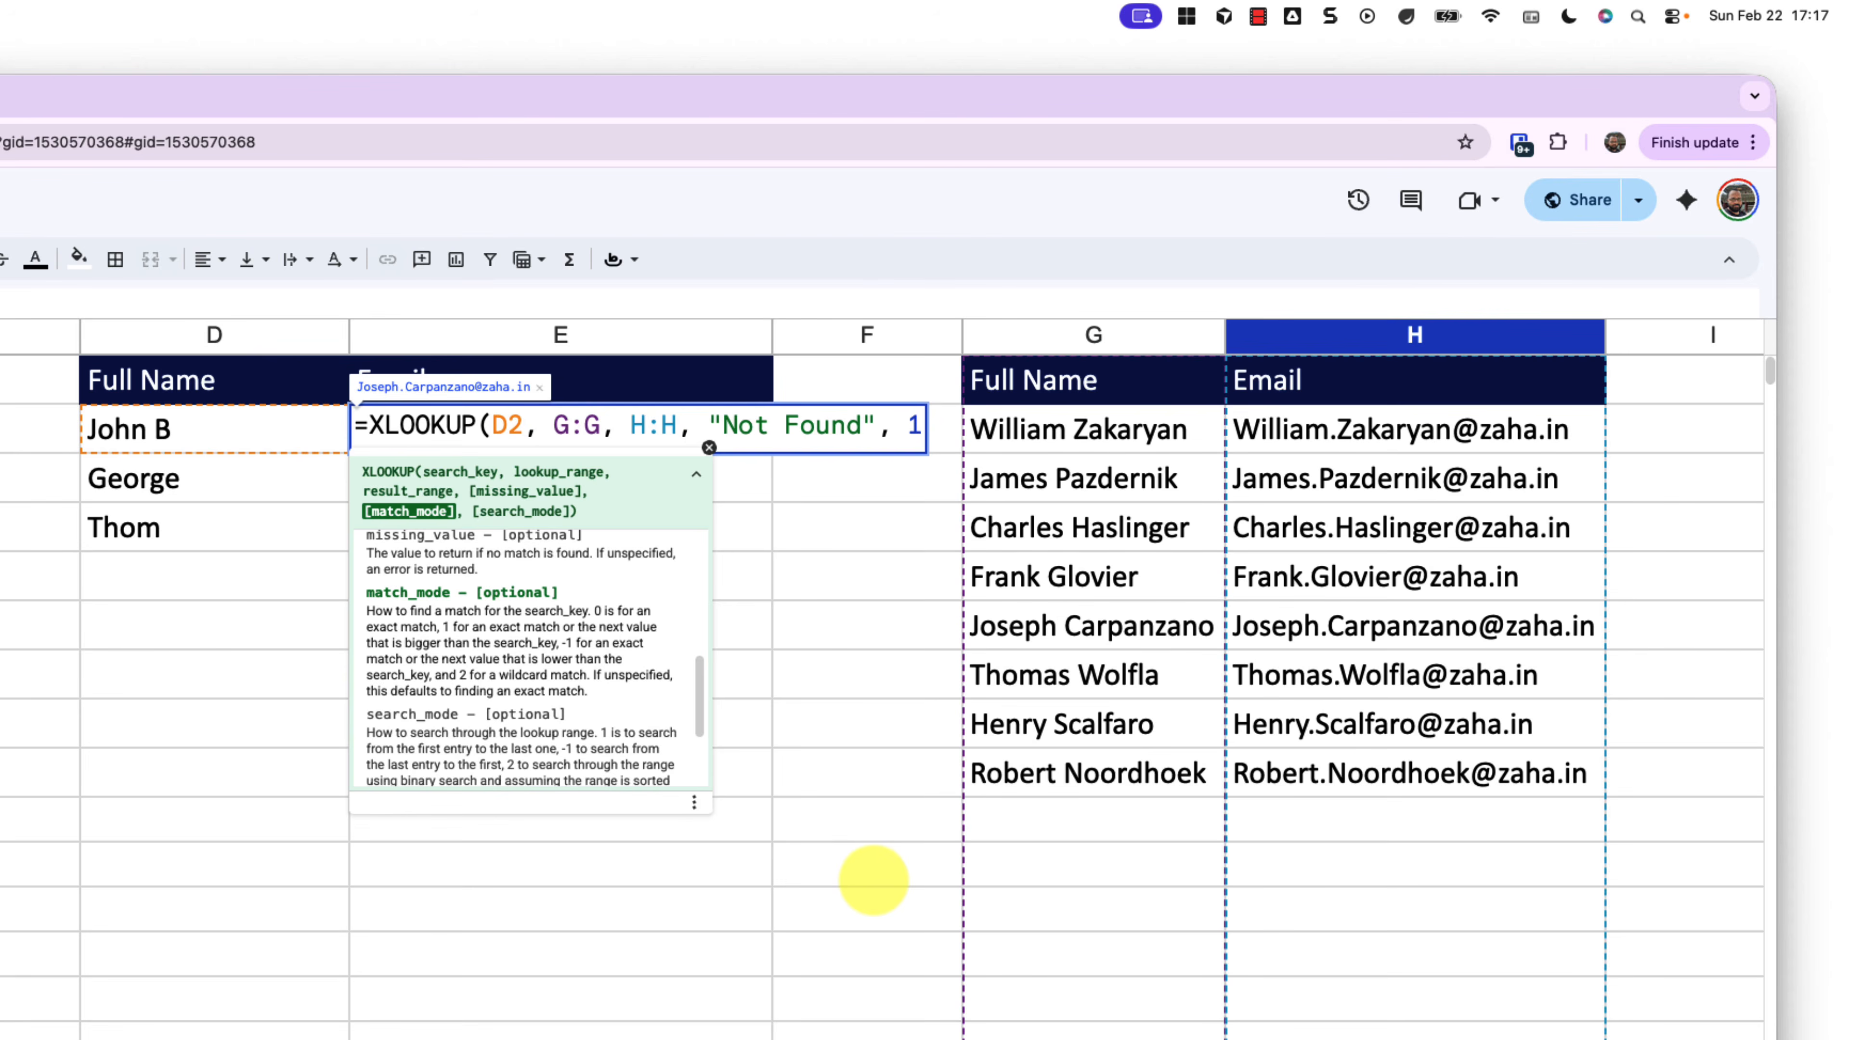
{"action": "type", "text": ")"}
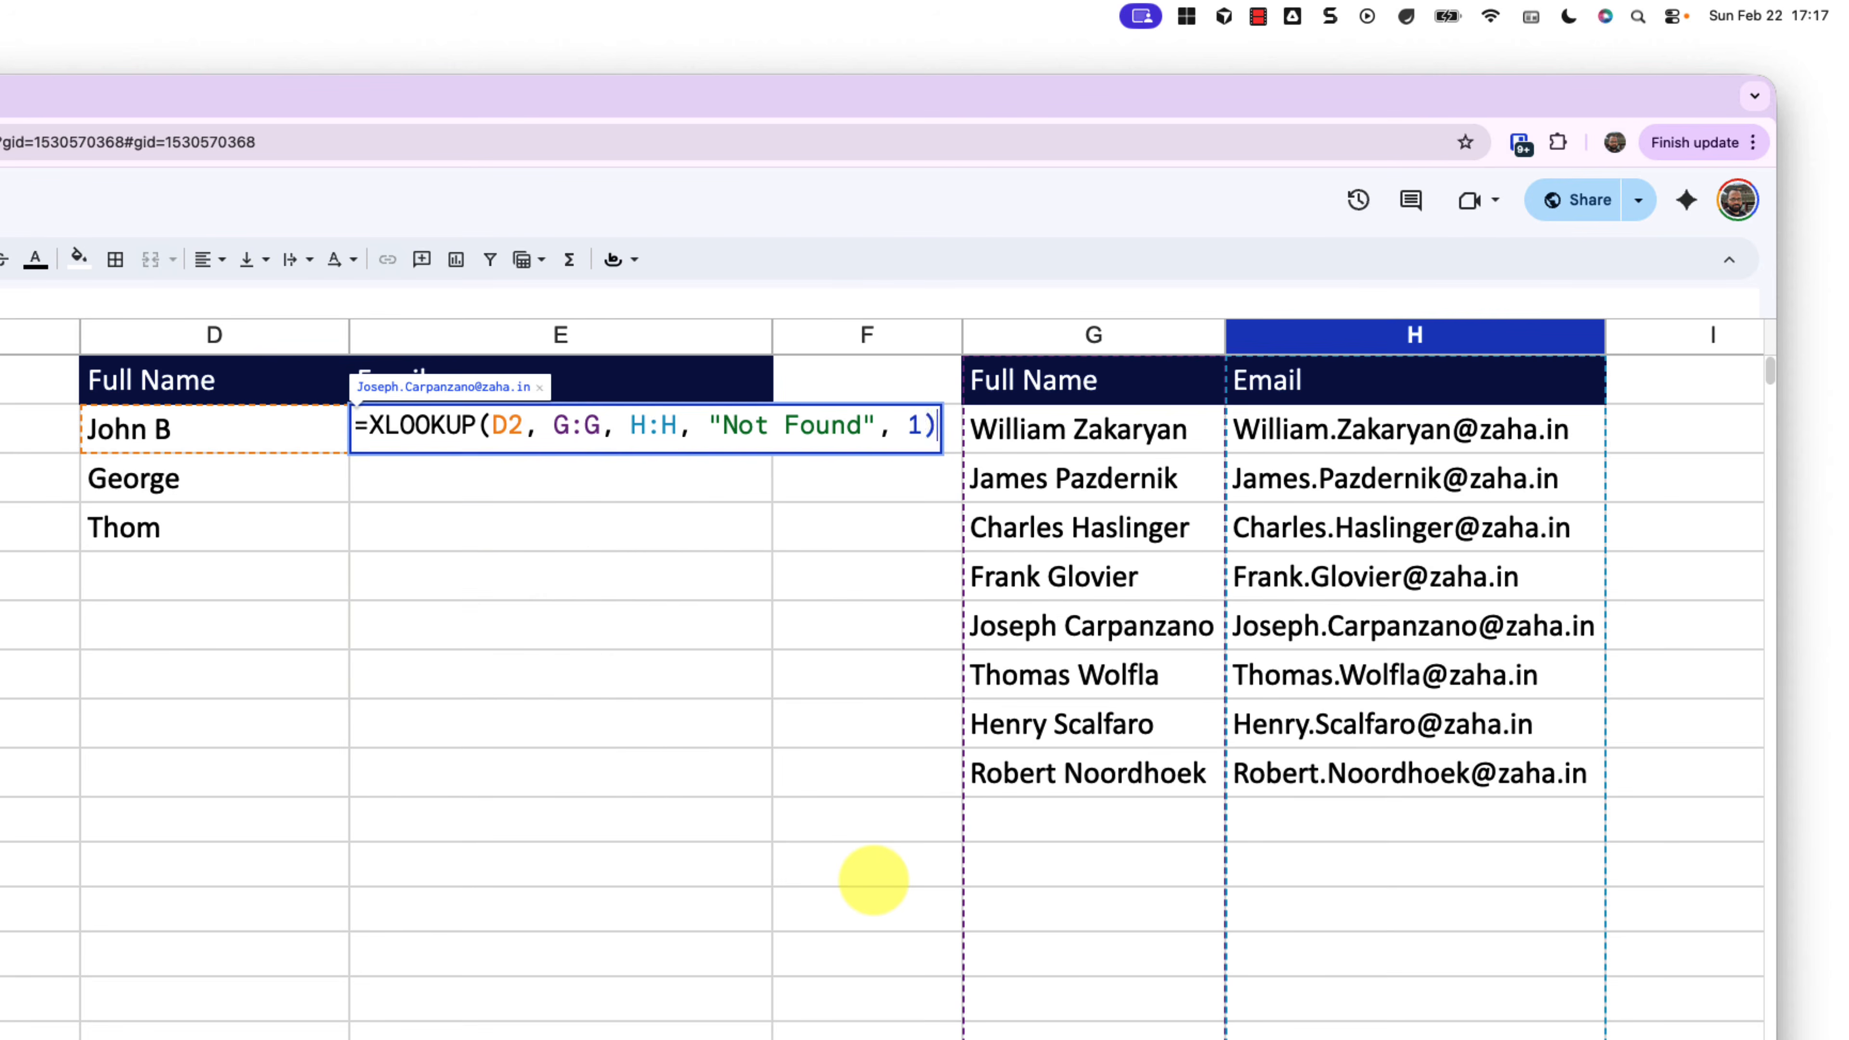
{"action": "key", "text": "Return"}
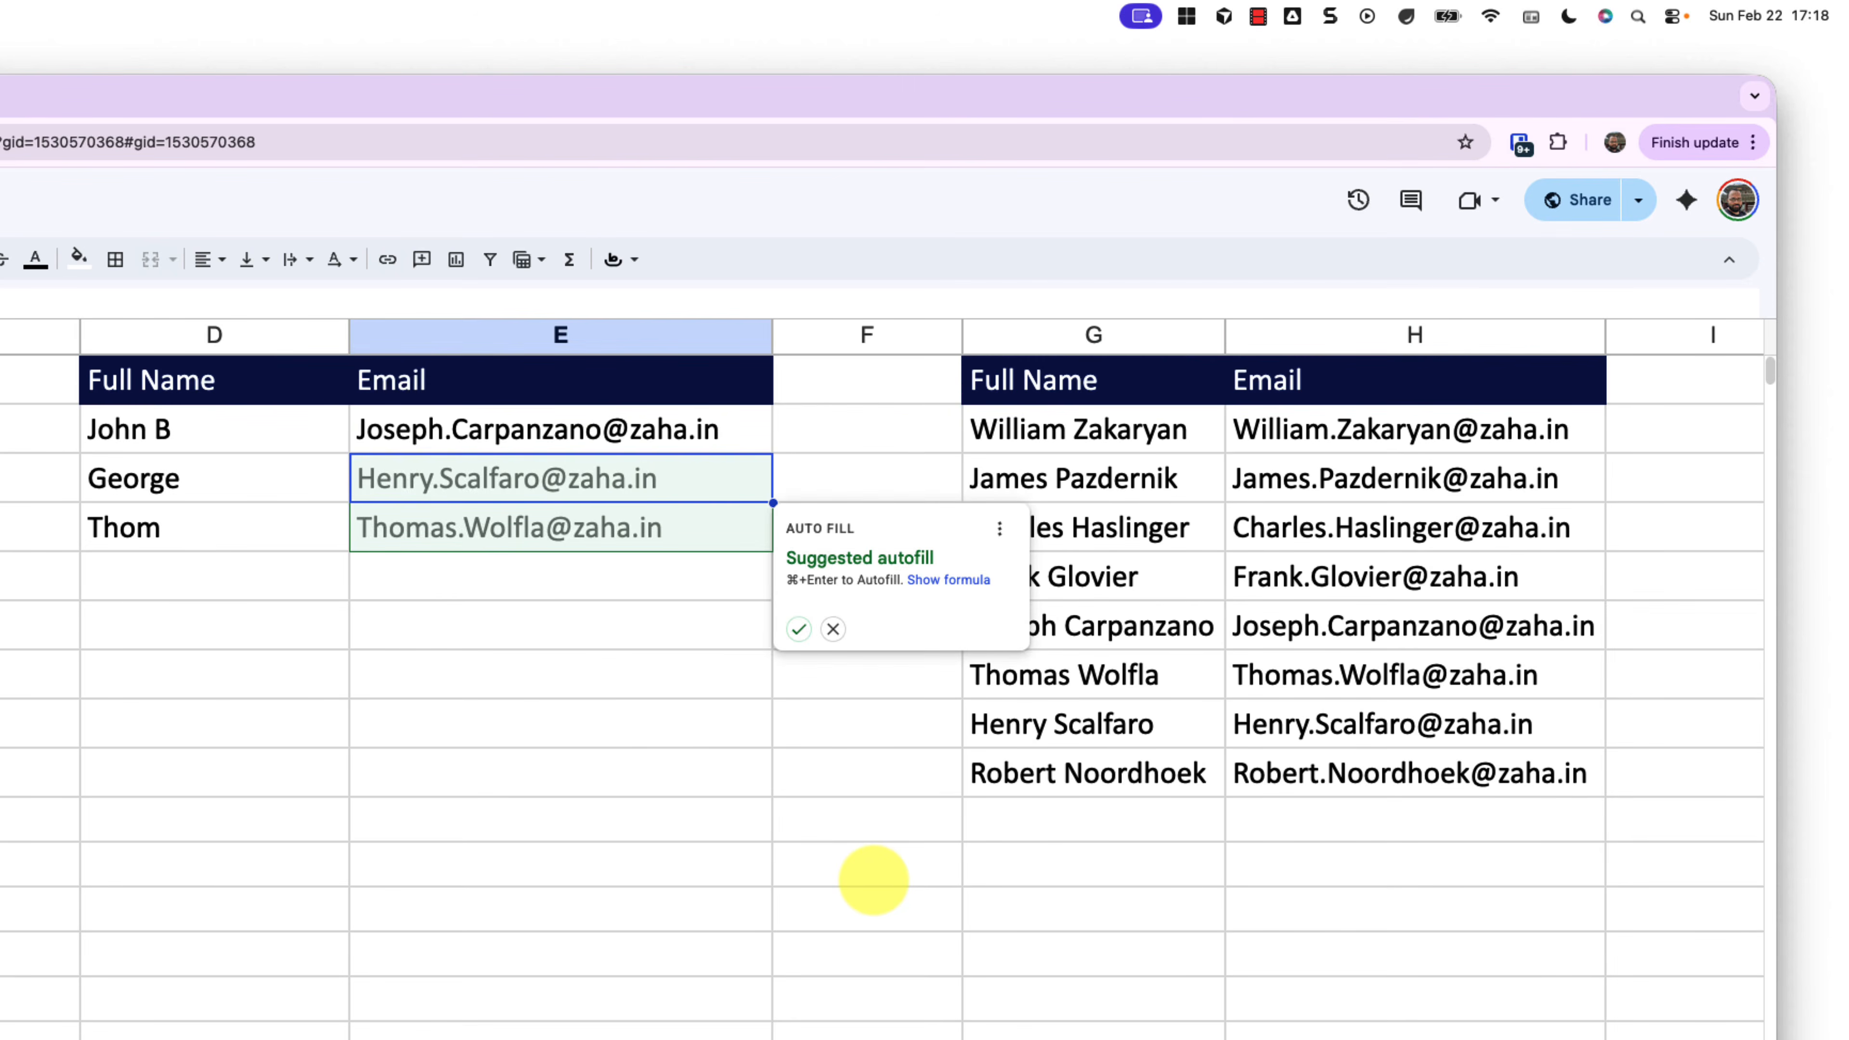
{"action": "left_click", "coordinate": [799, 629]}
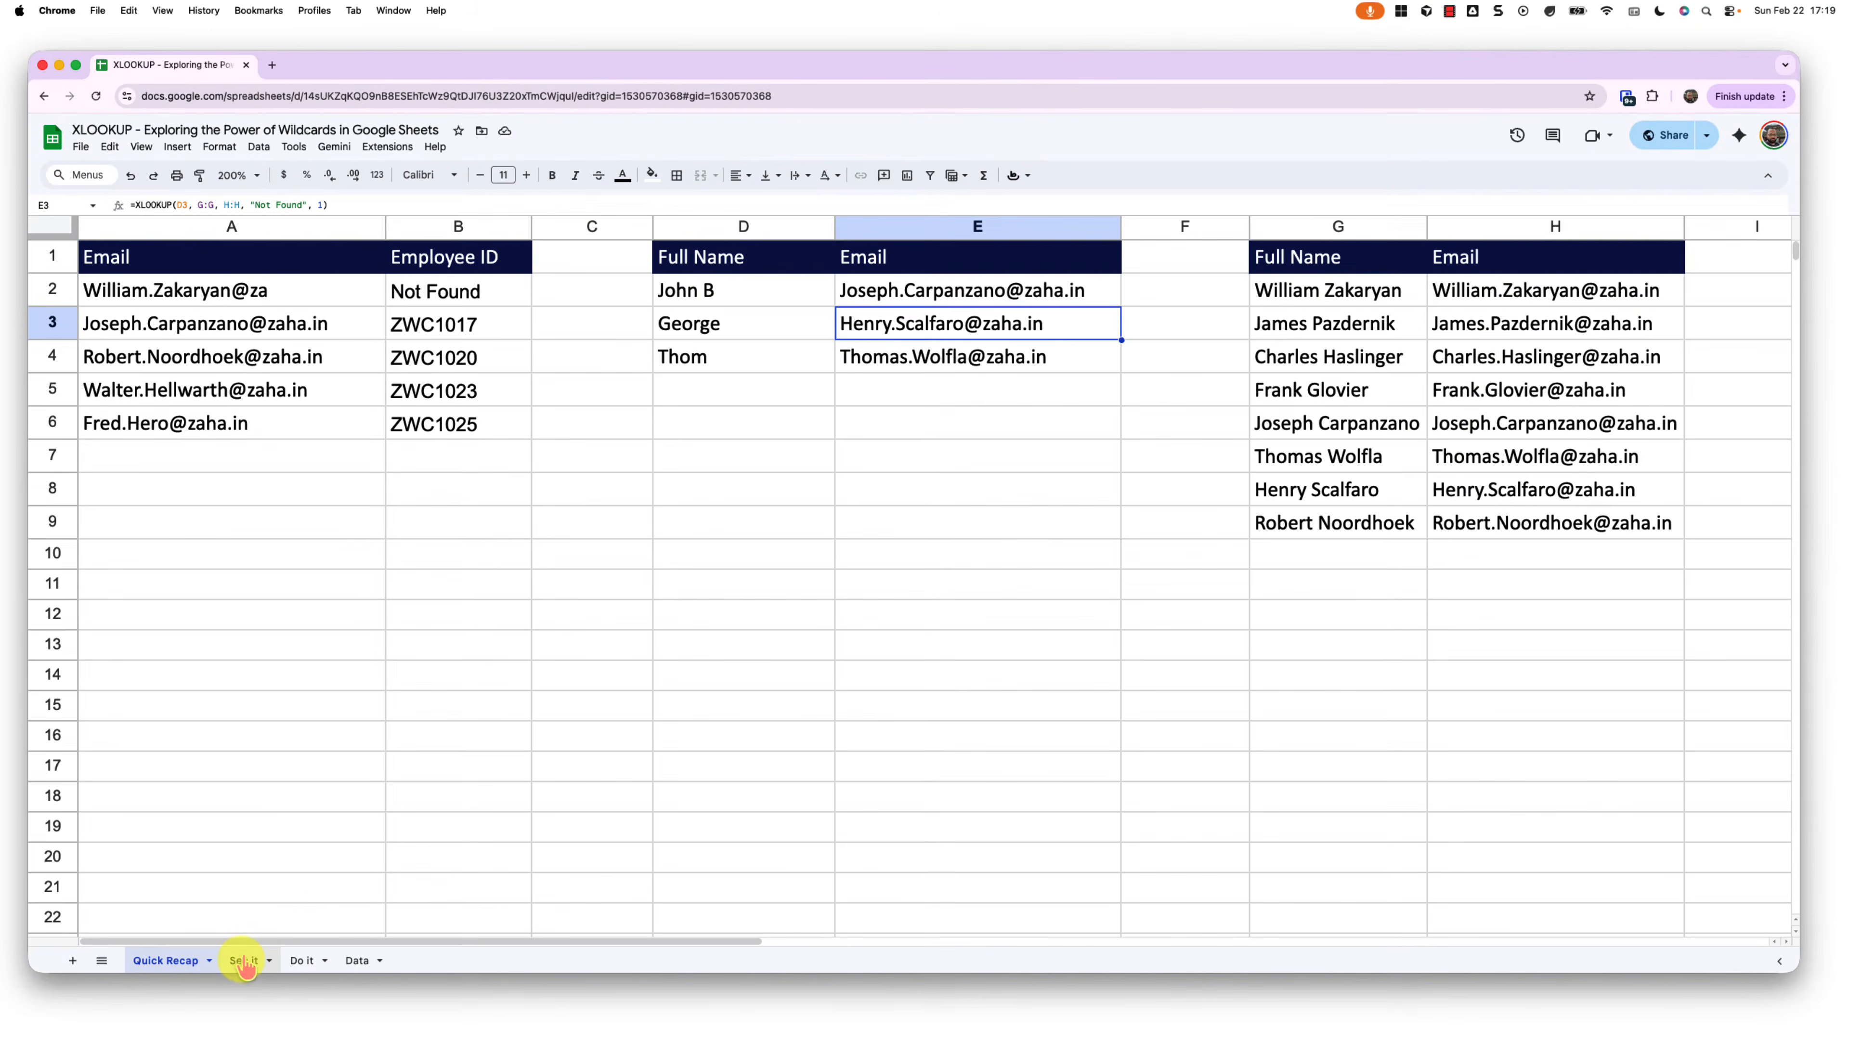
Step: On the See it sheet, start an XLOOKUP formula in B3 with the first name in A3 as the search key
{"action": "left_click", "coordinate": [242, 960]}
{"action": "left_click", "coordinate": [359, 390]}
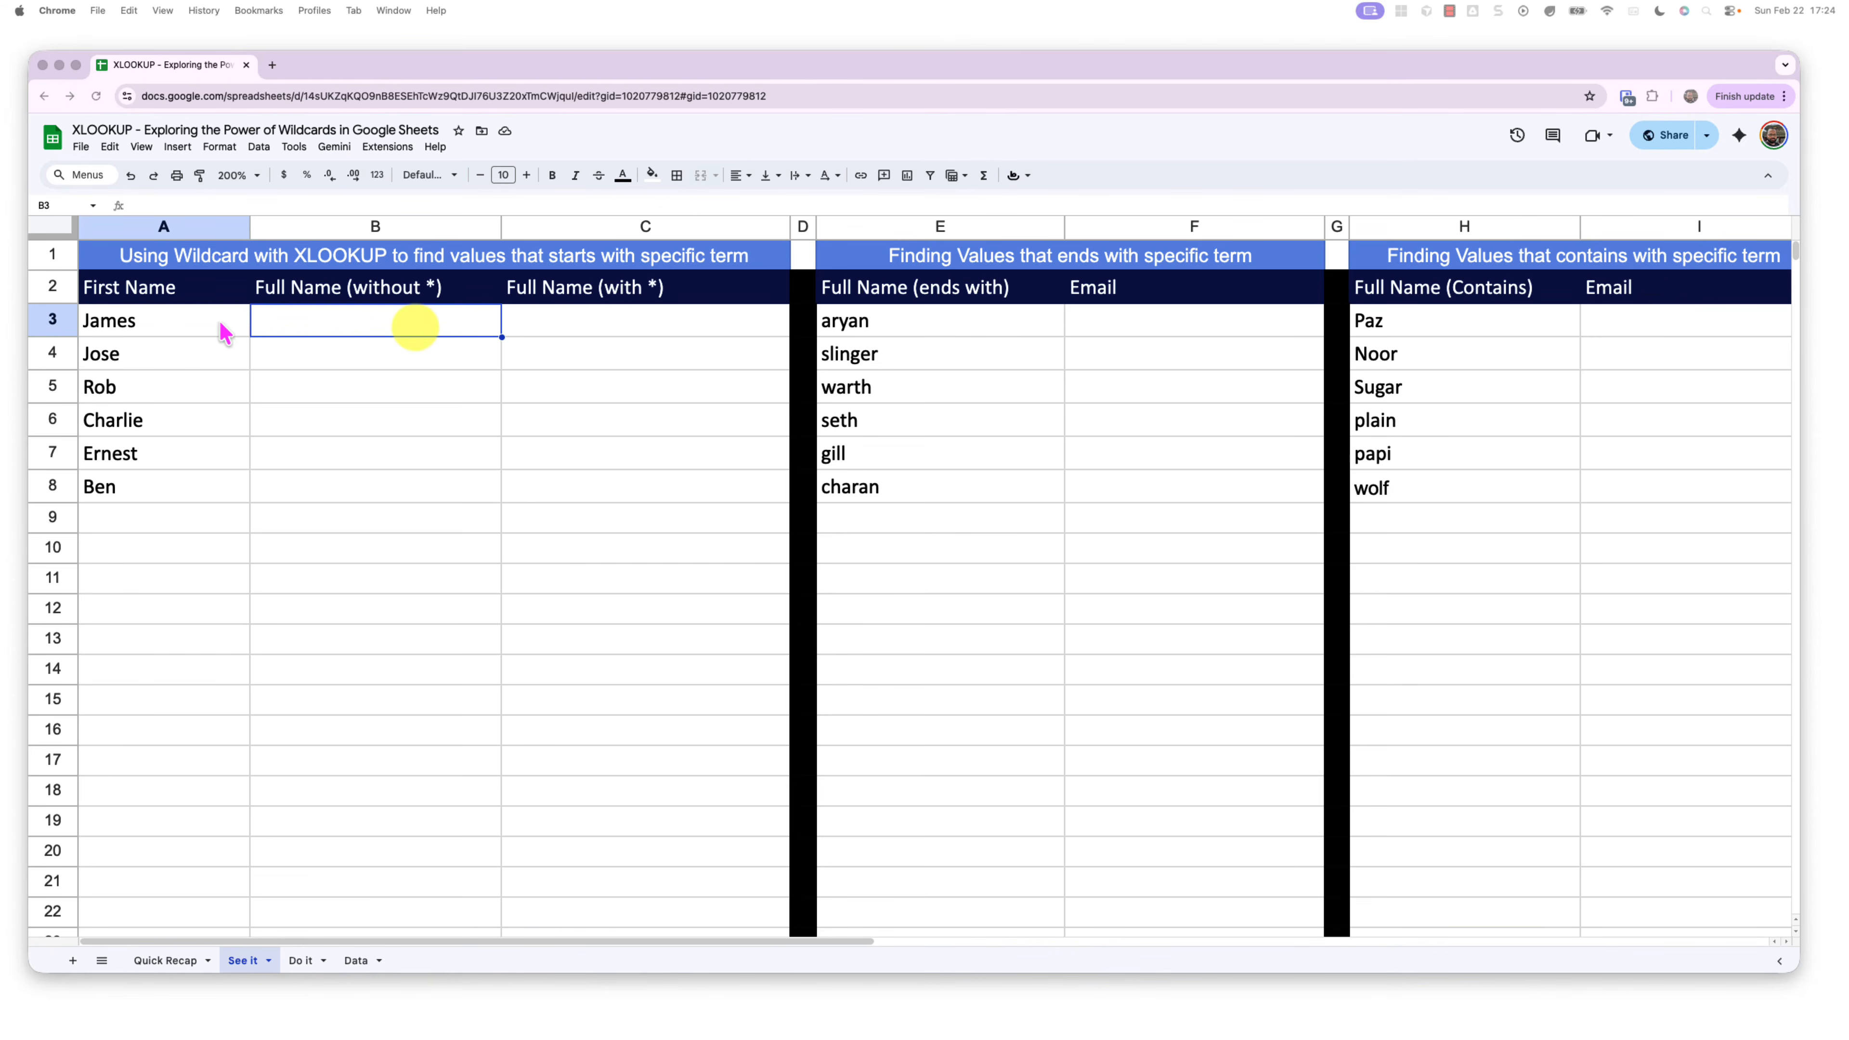
{"action": "left_click", "coordinate": [194, 336]}
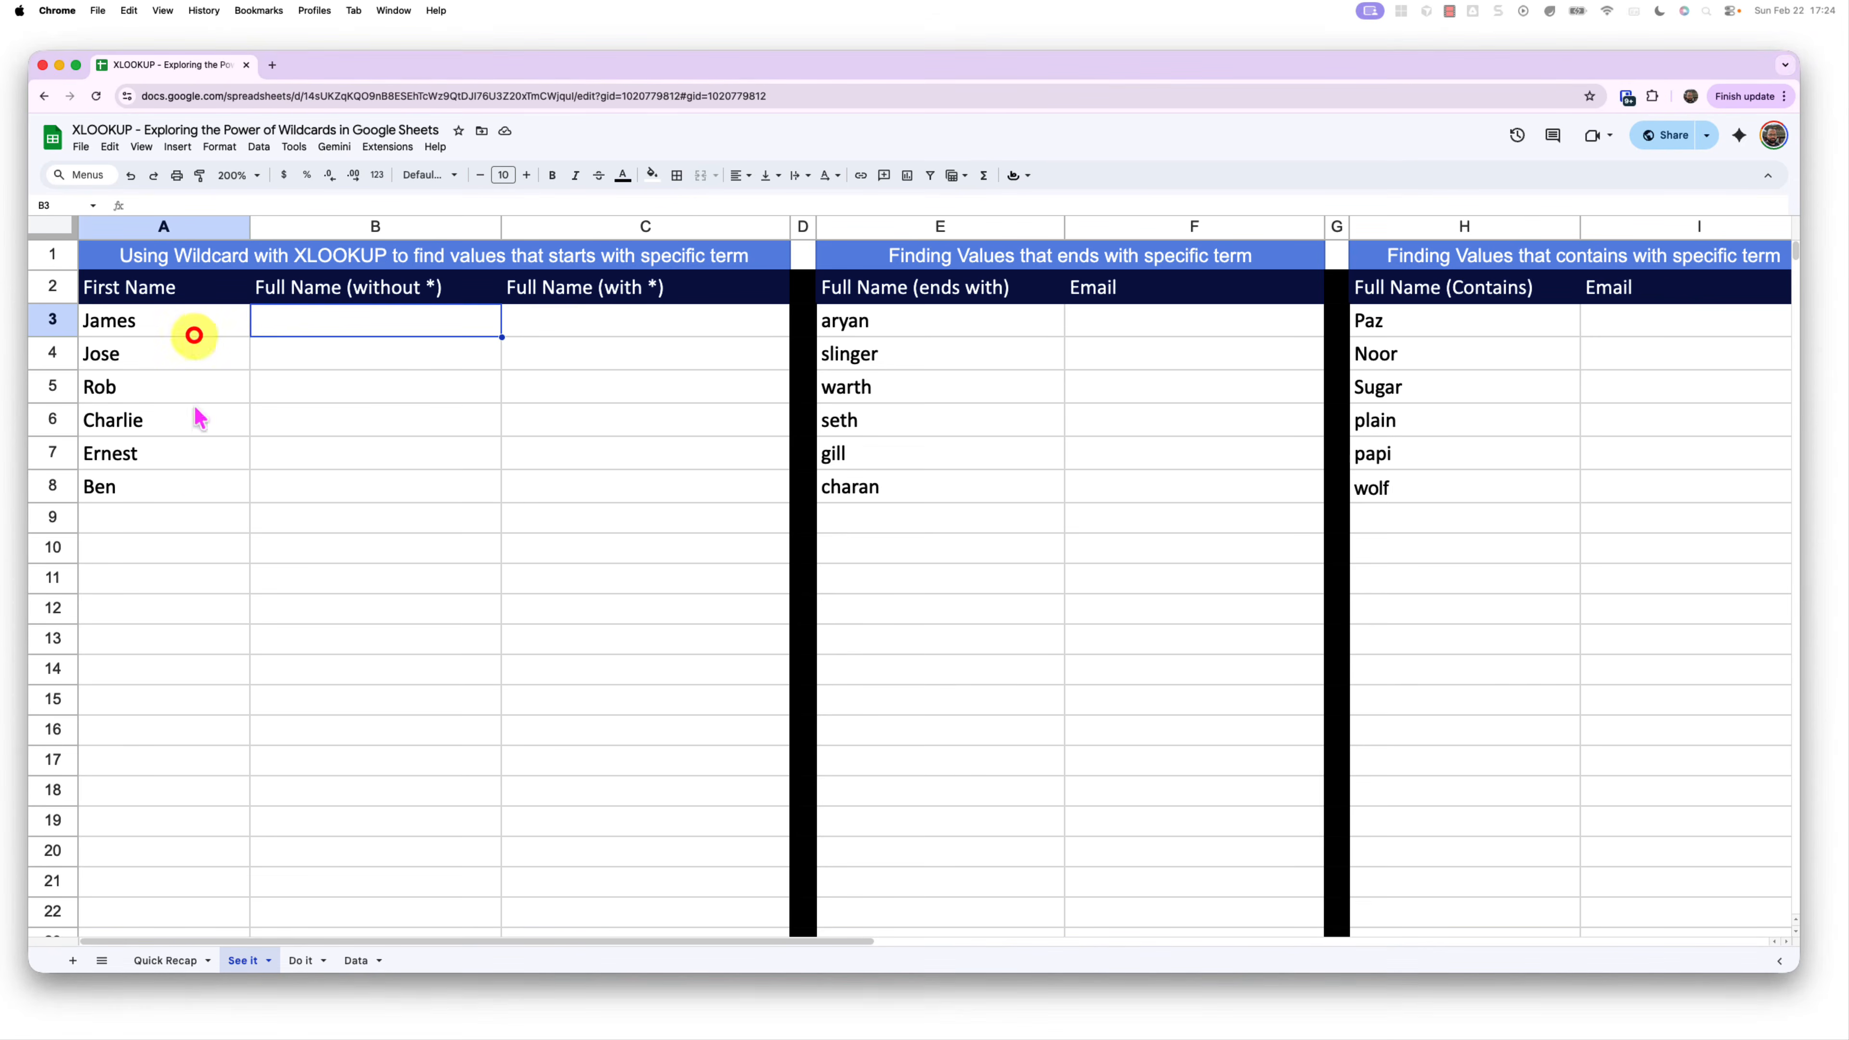
{"action": "left_click_drag", "start_coordinate": [186, 319], "coordinate": [182, 488]}
{"action": "left_click", "coordinate": [350, 320]}
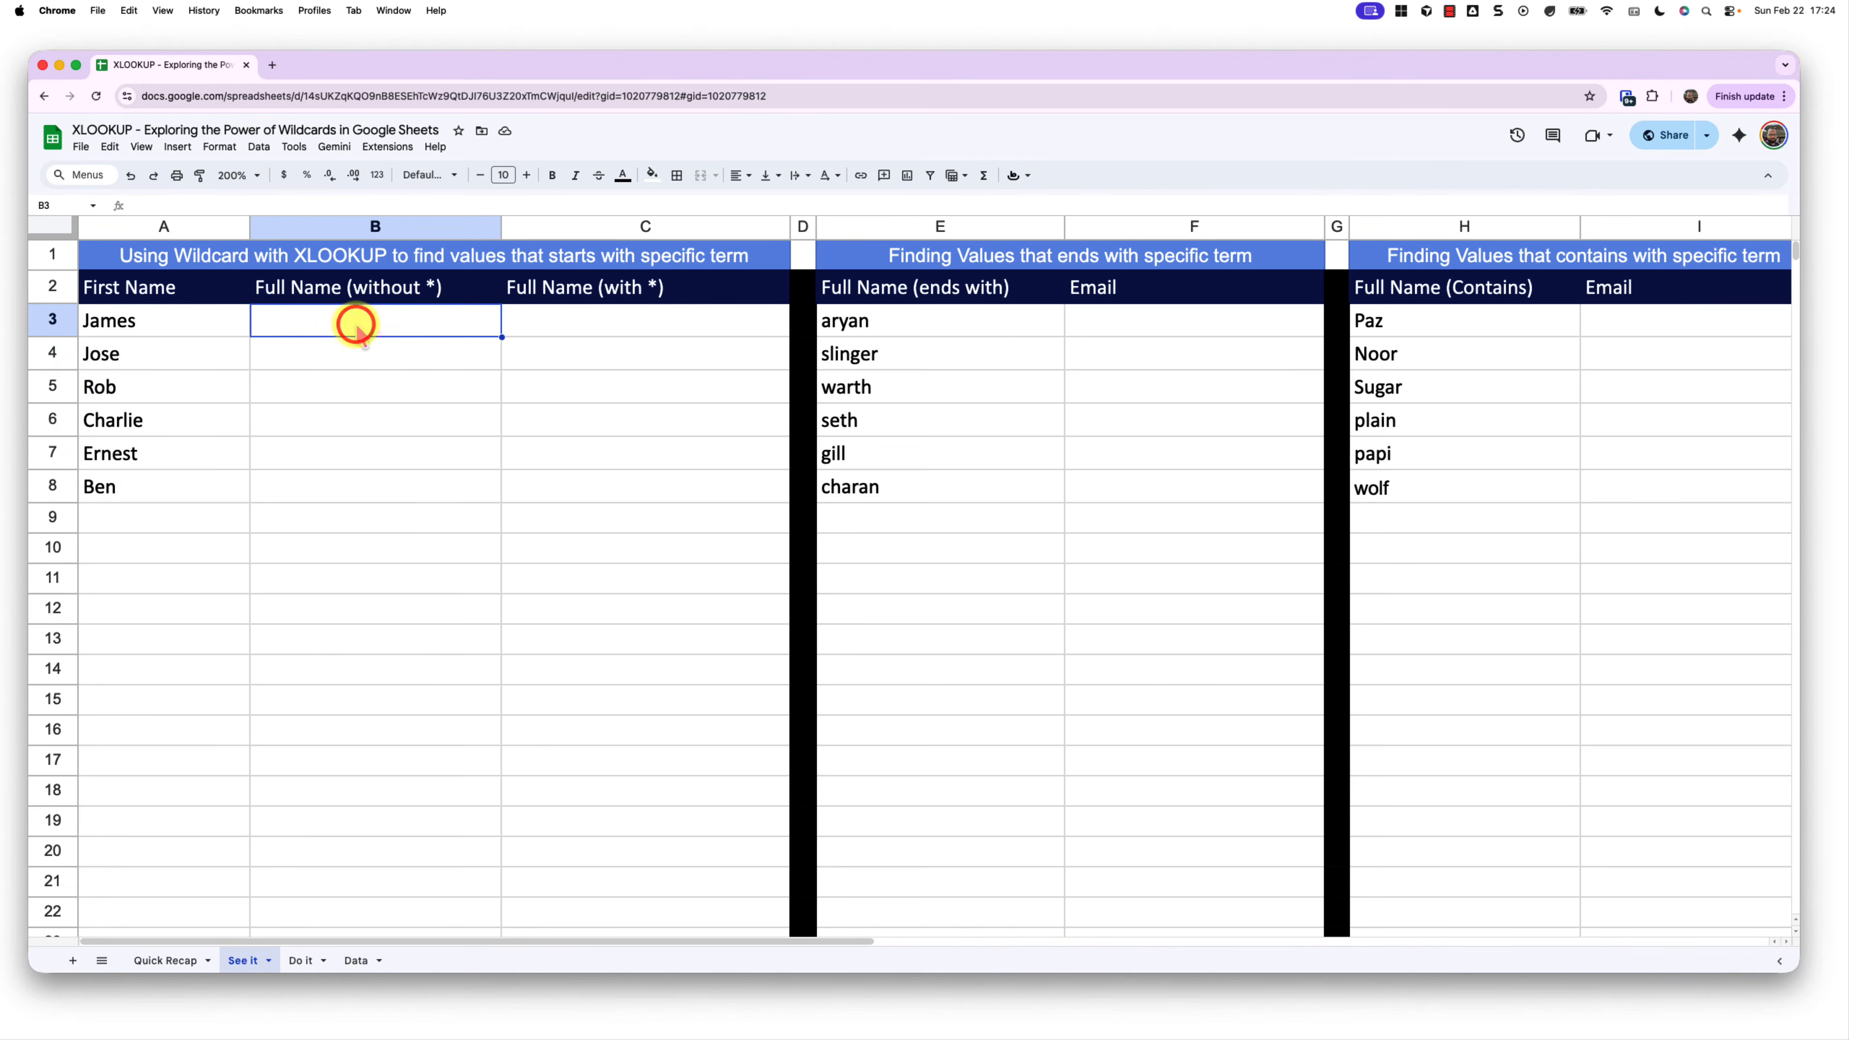
{"action": "type", "text": "=XLOOKUP("}
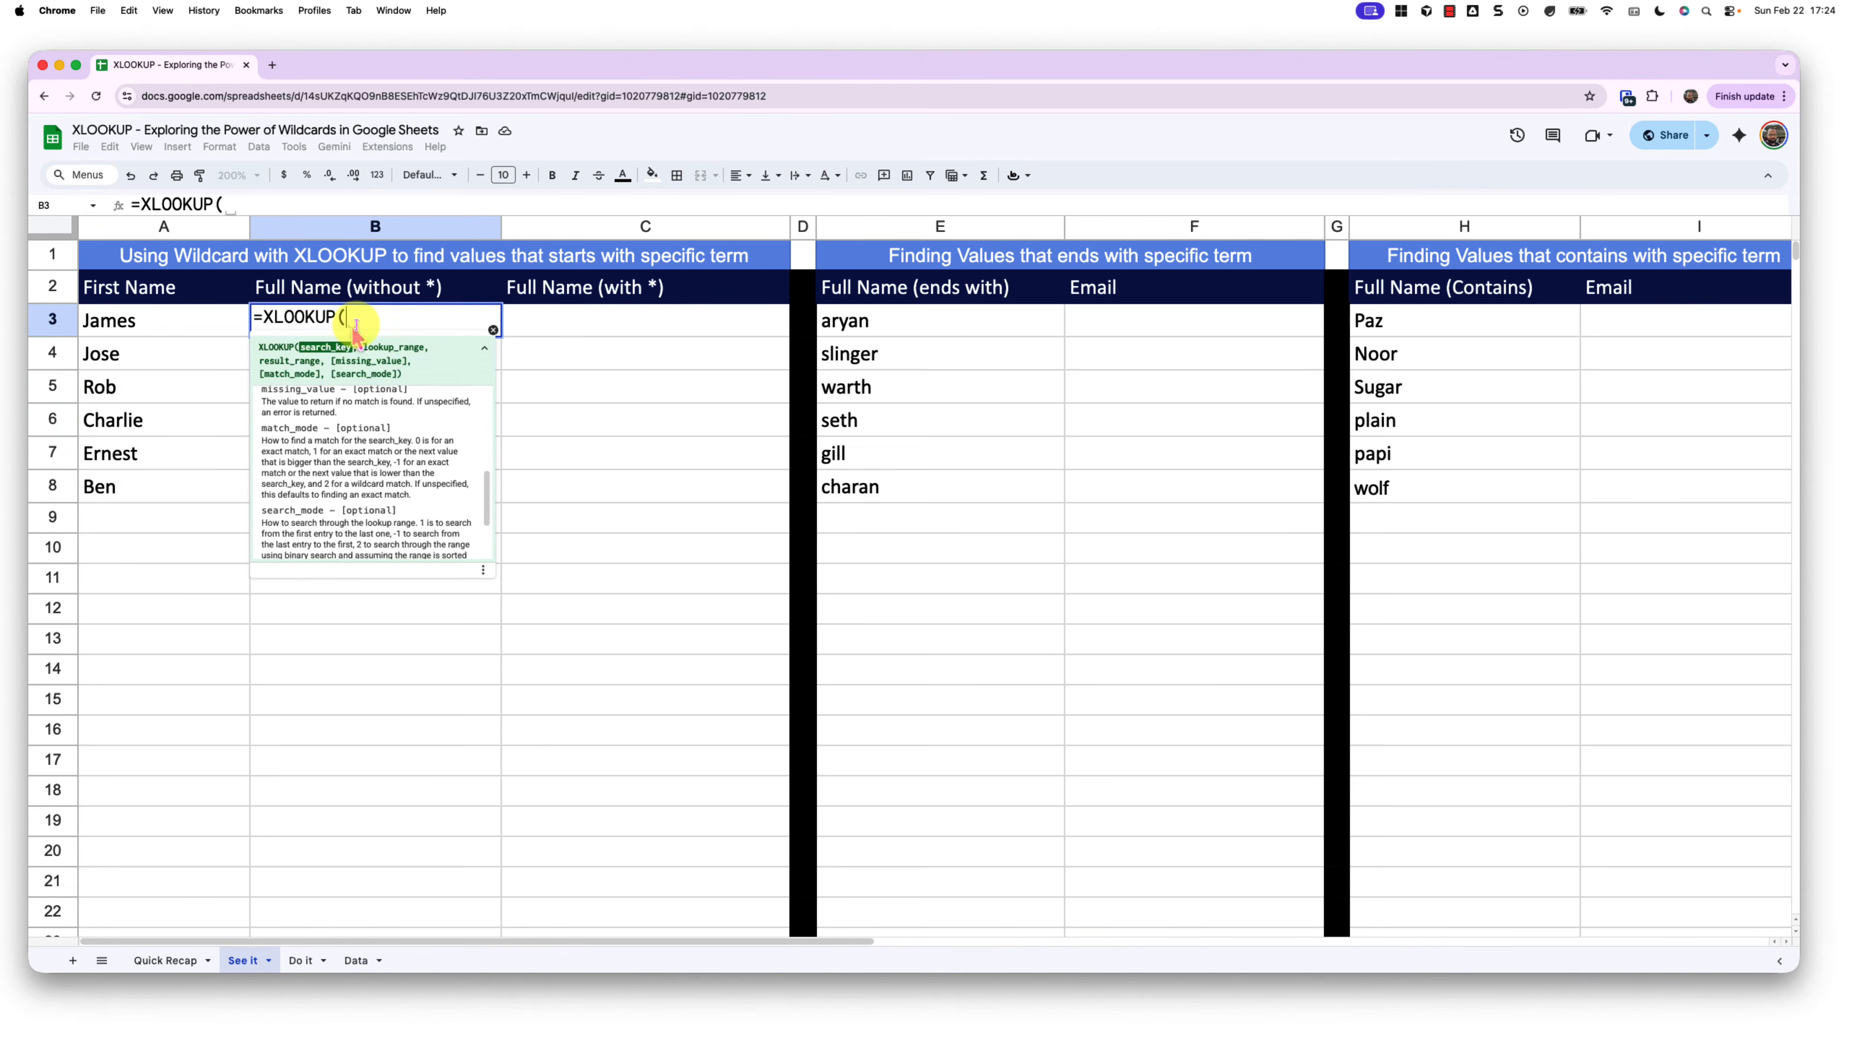
{"action": "left_click", "coordinate": [200, 321]}
{"action": "type", "text": ","}
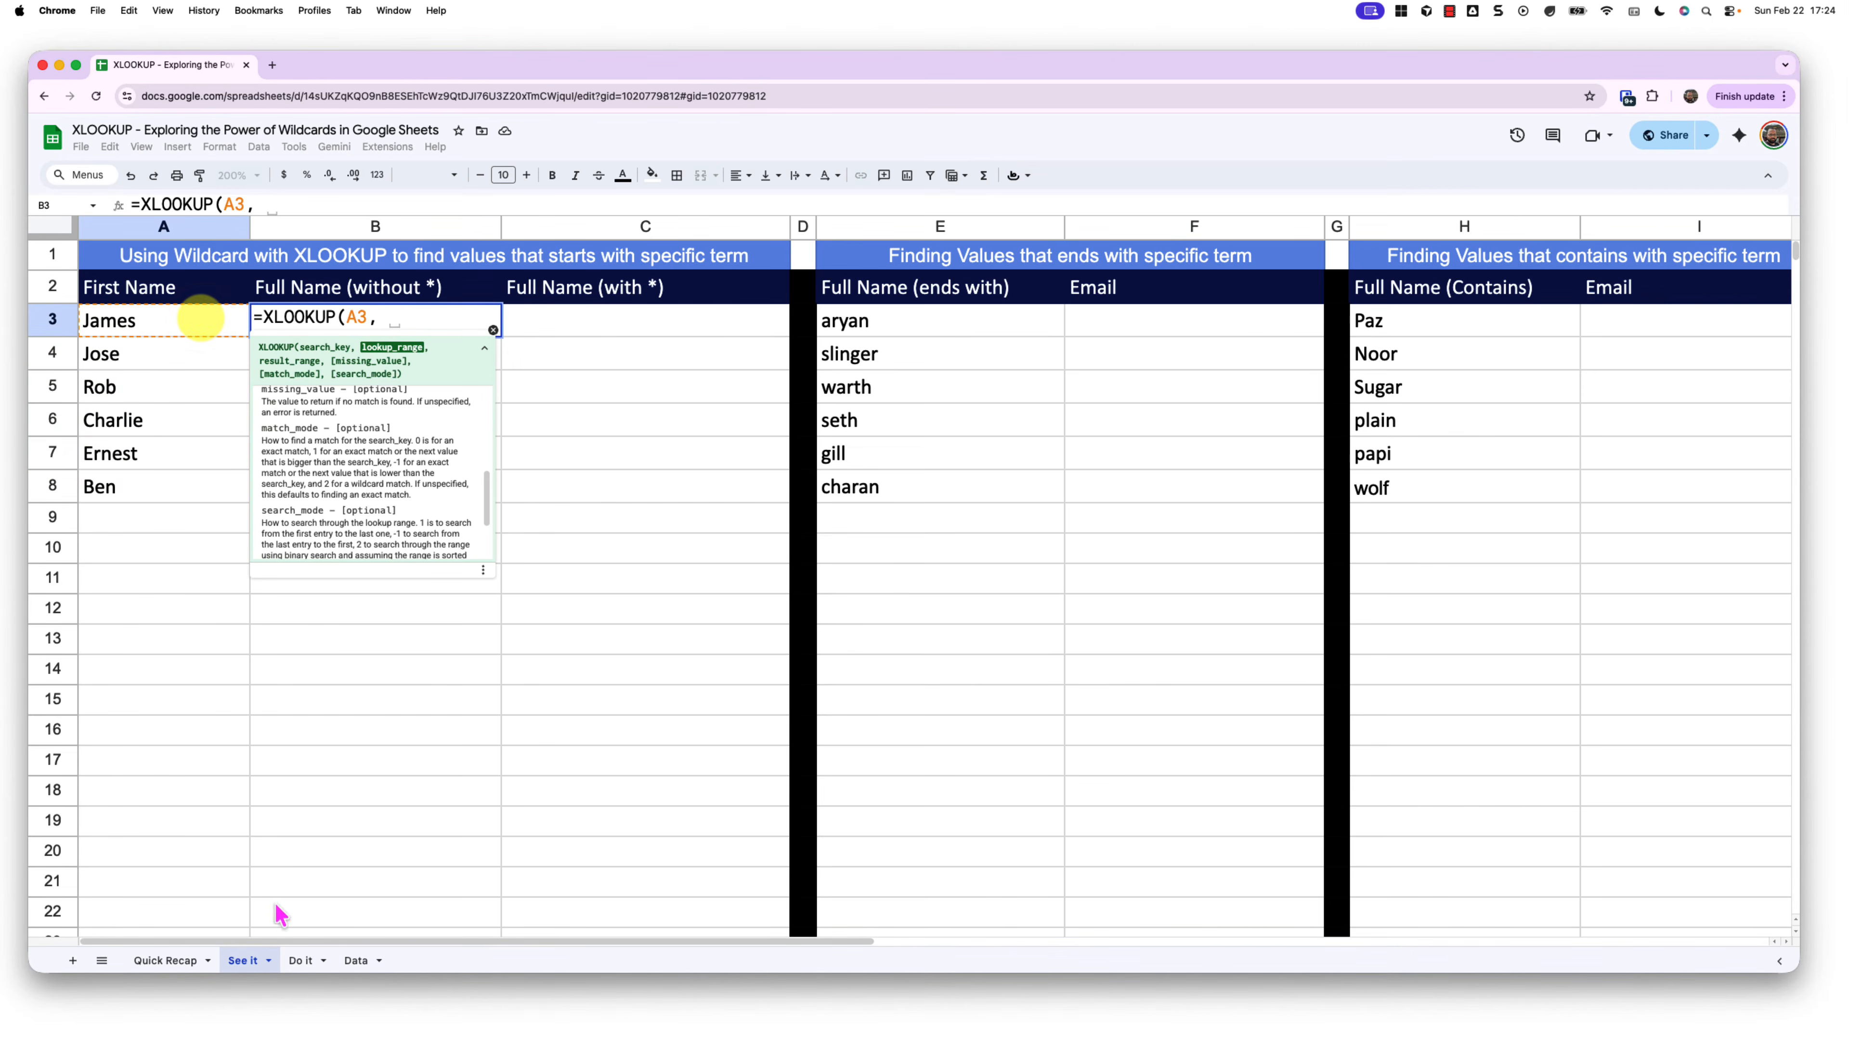
Step: Use Data!B:B as both the lookup range and the result range of the XLOOKUP formula in B3
{"action": "left_click", "coordinate": [358, 962]}
{"action": "left_click", "coordinate": [341, 226]}
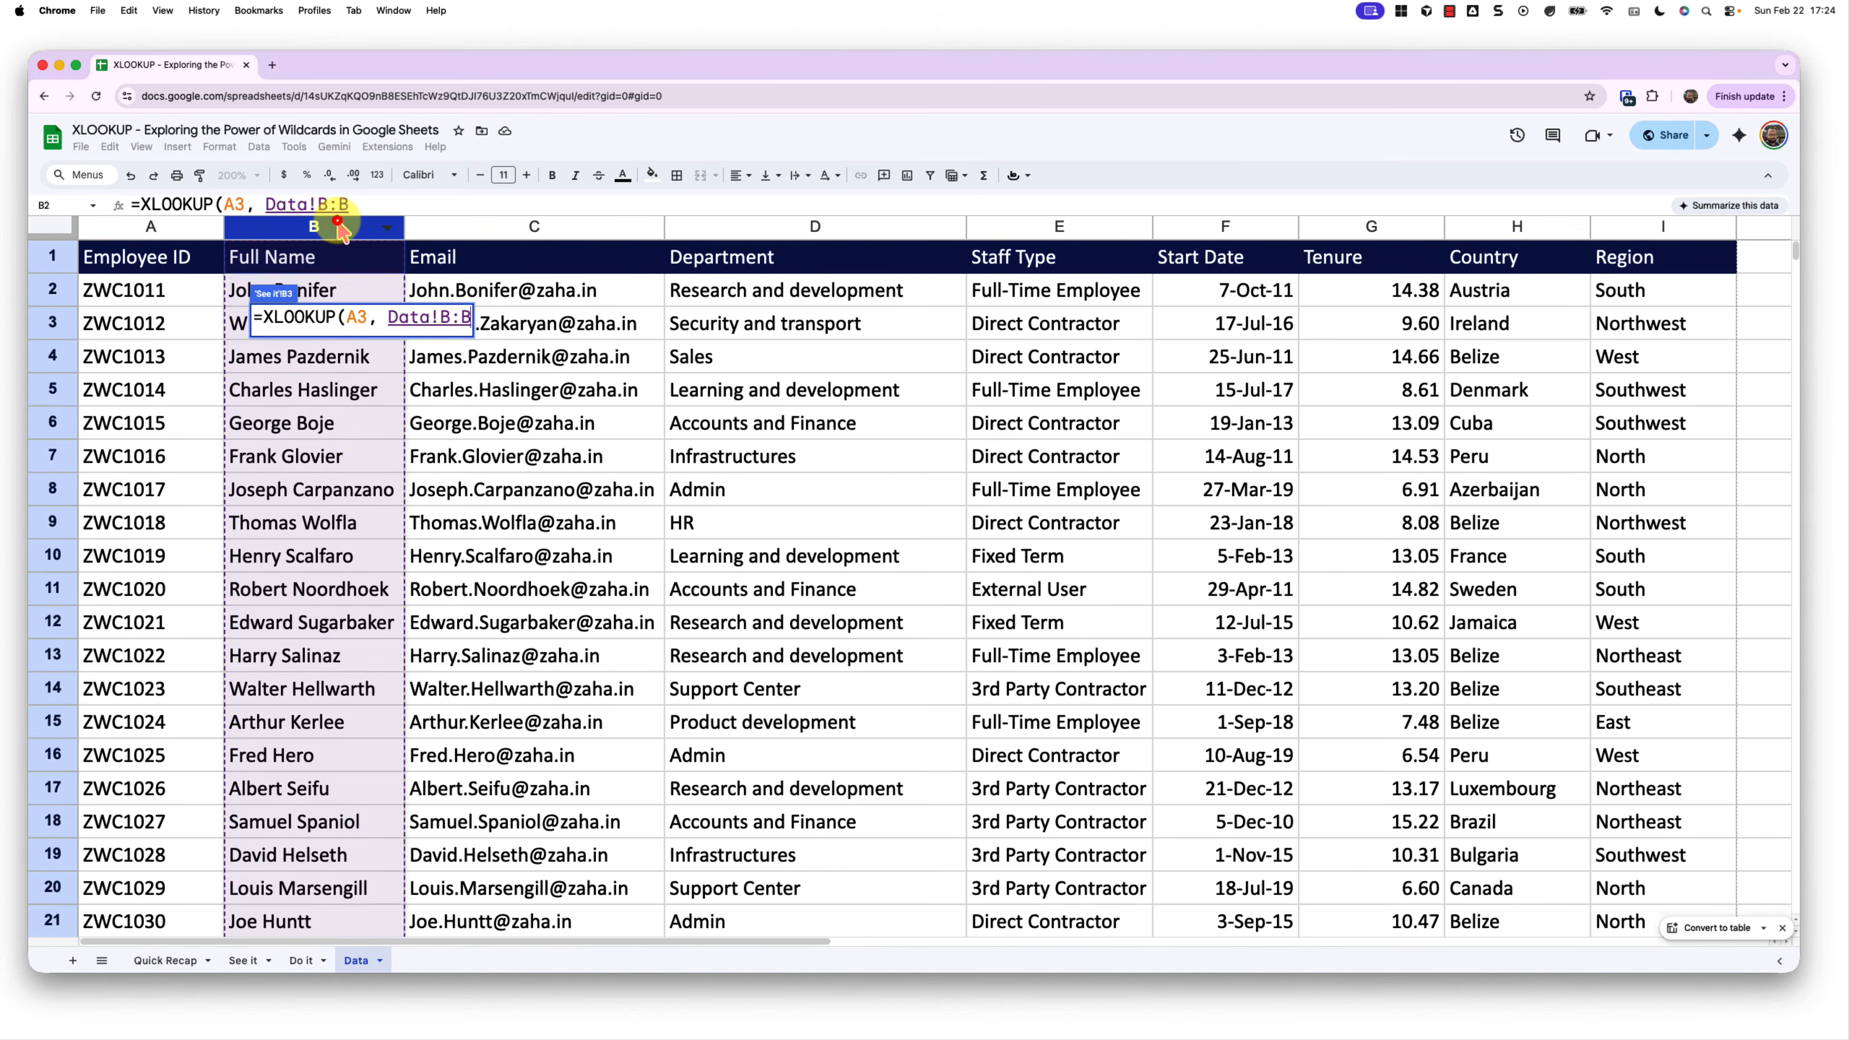
{"action": "type", "text": ","}
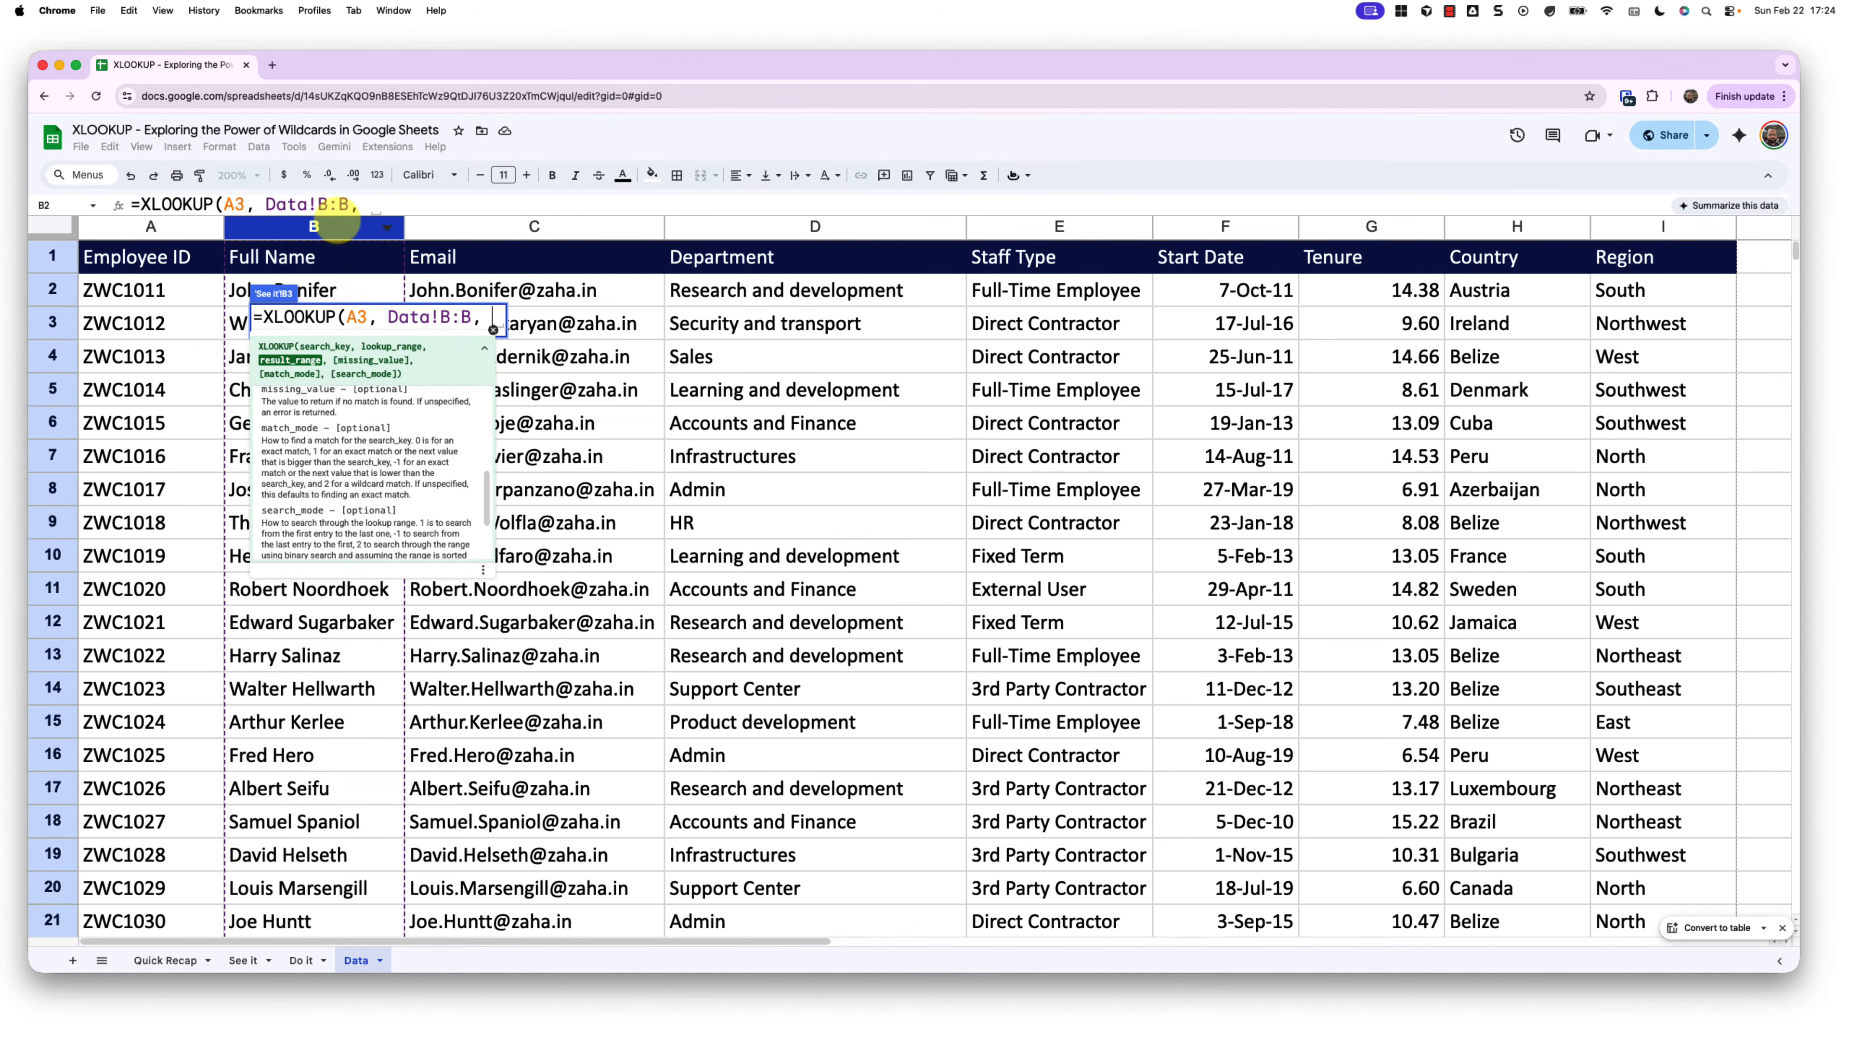
{"action": "left_click", "coordinate": [335, 227]}
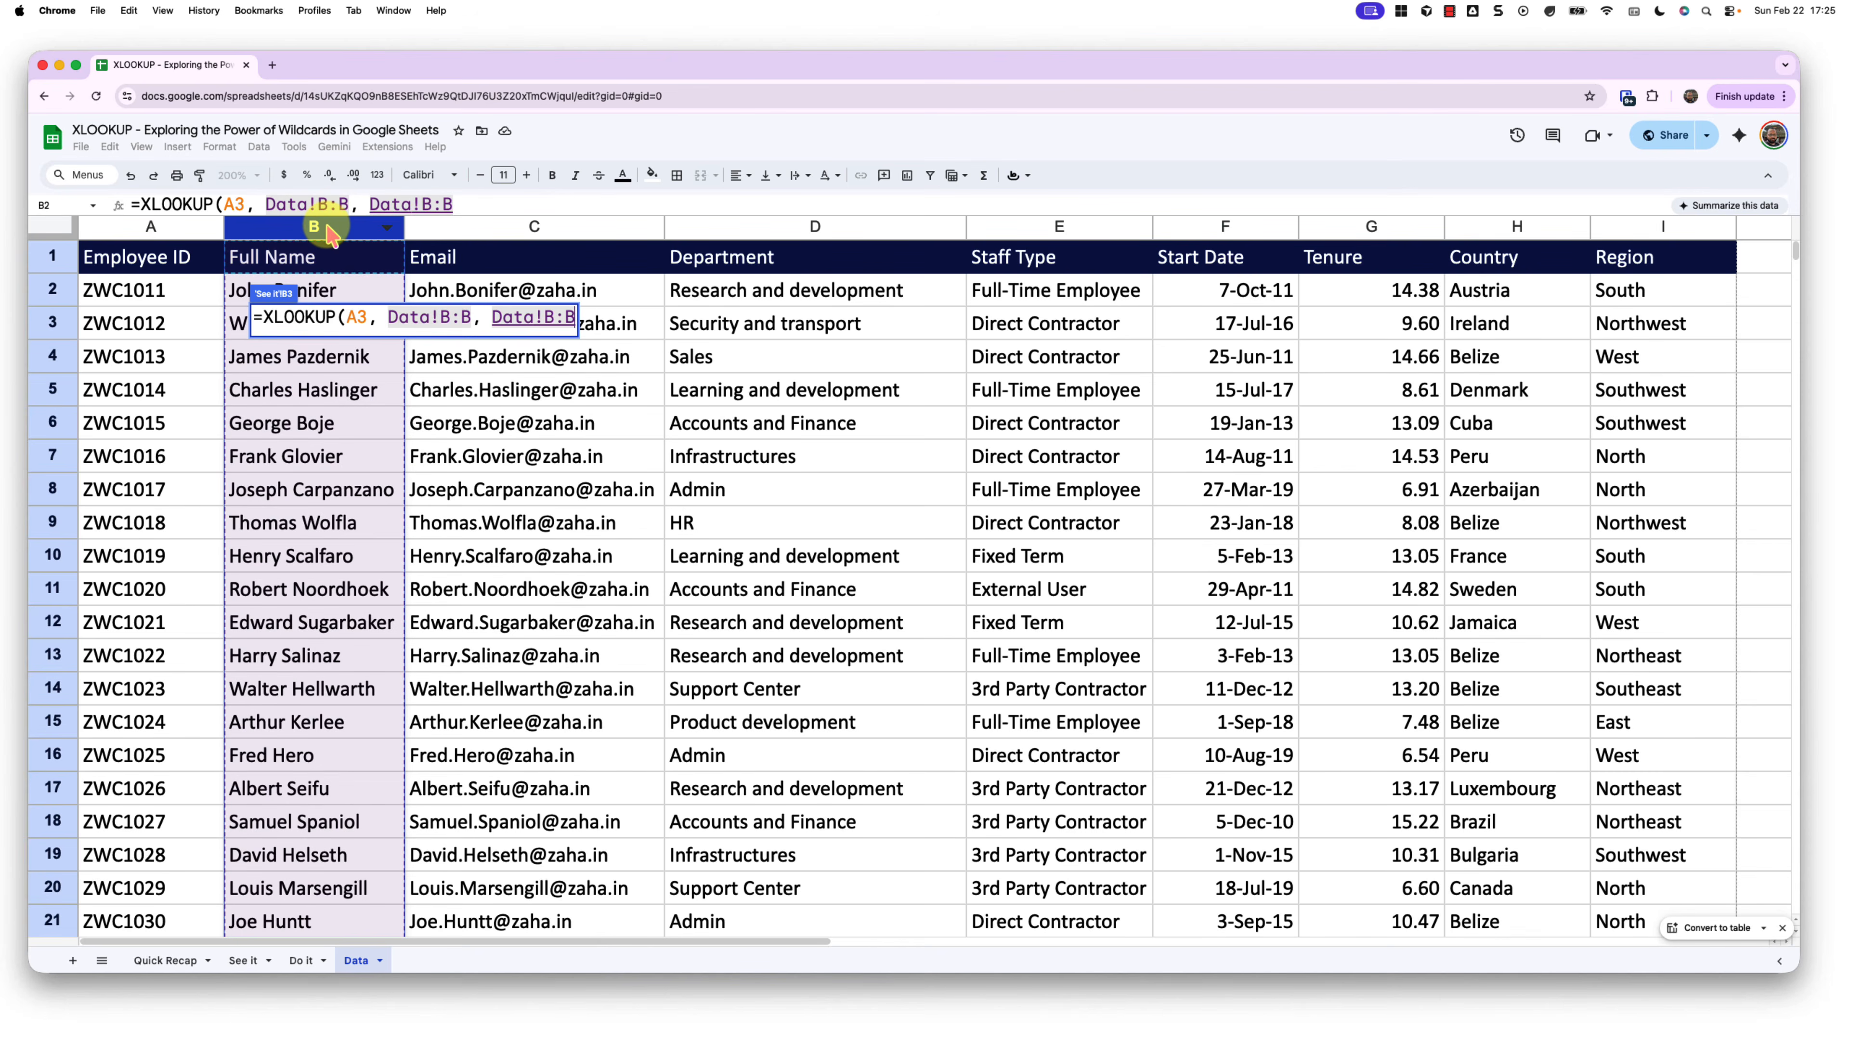
Step: Complete the B3 formula with "not found" as the missing value and exact match mode 0
{"action": "type", "text": ", \"not"}
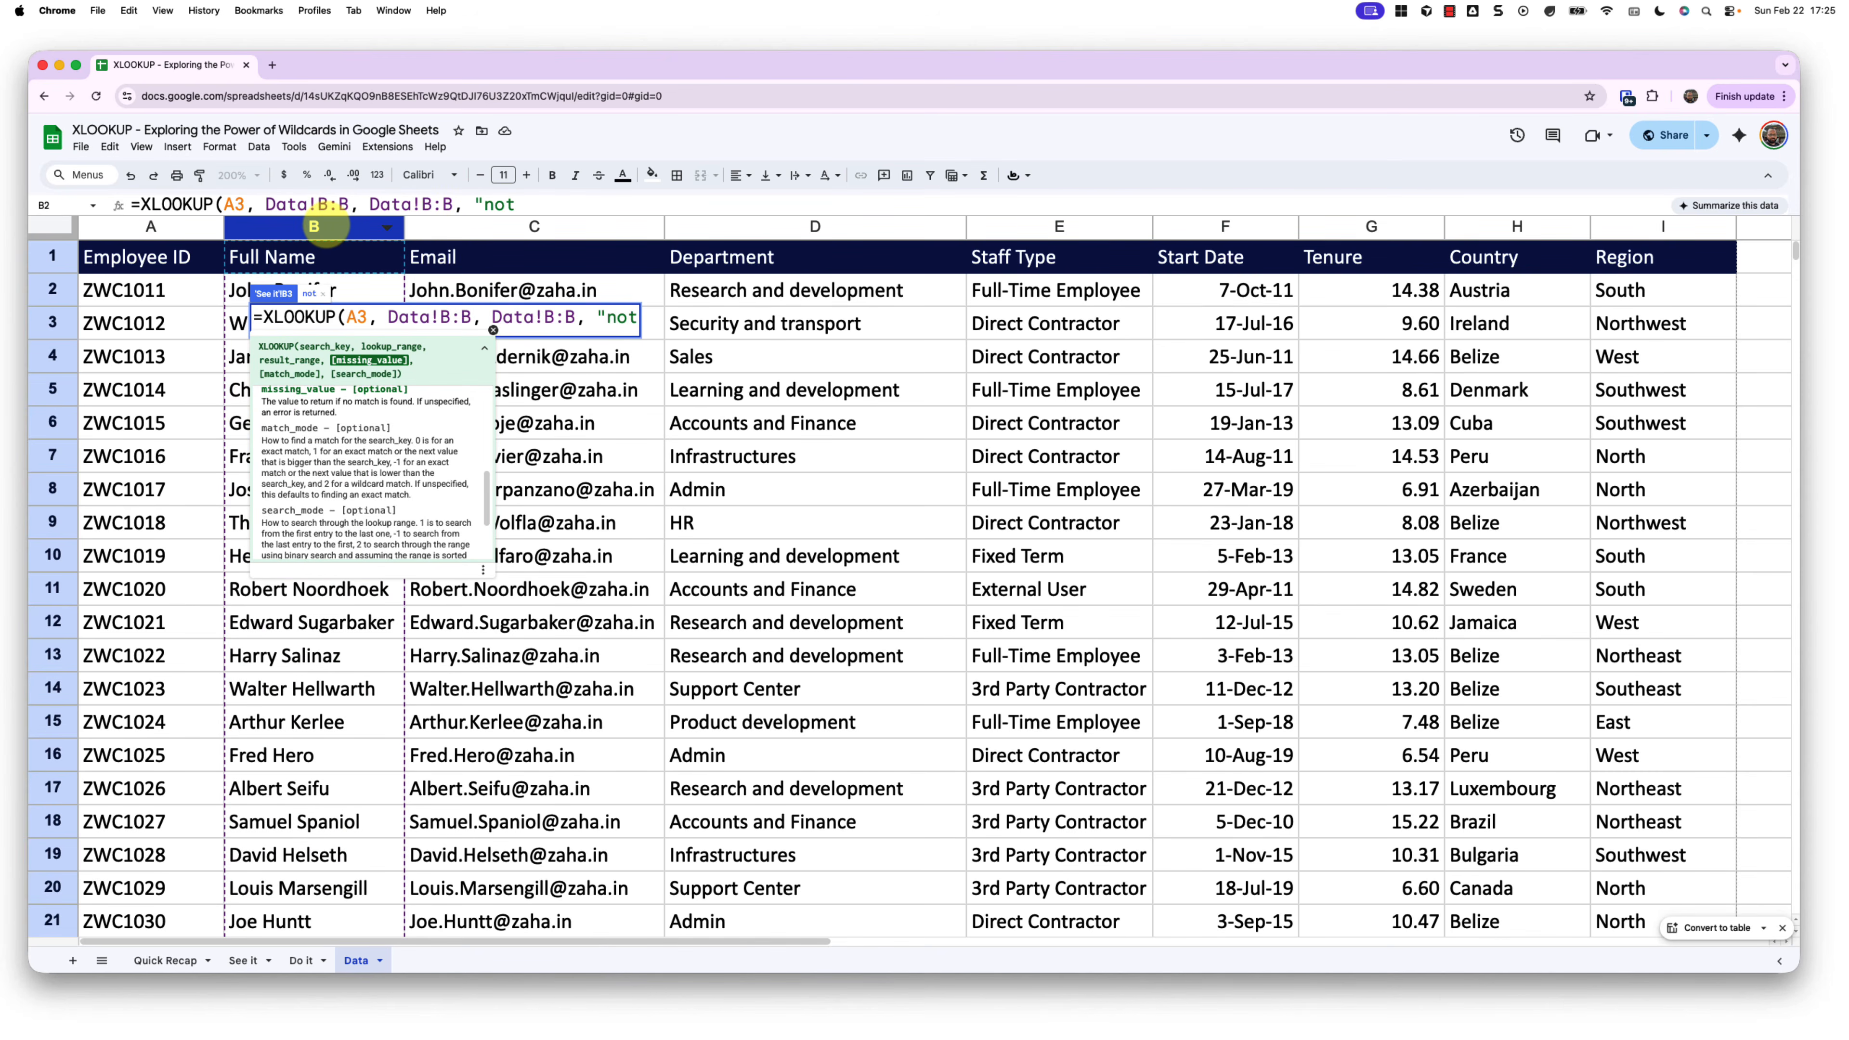
{"action": "type", "text": " found\""}
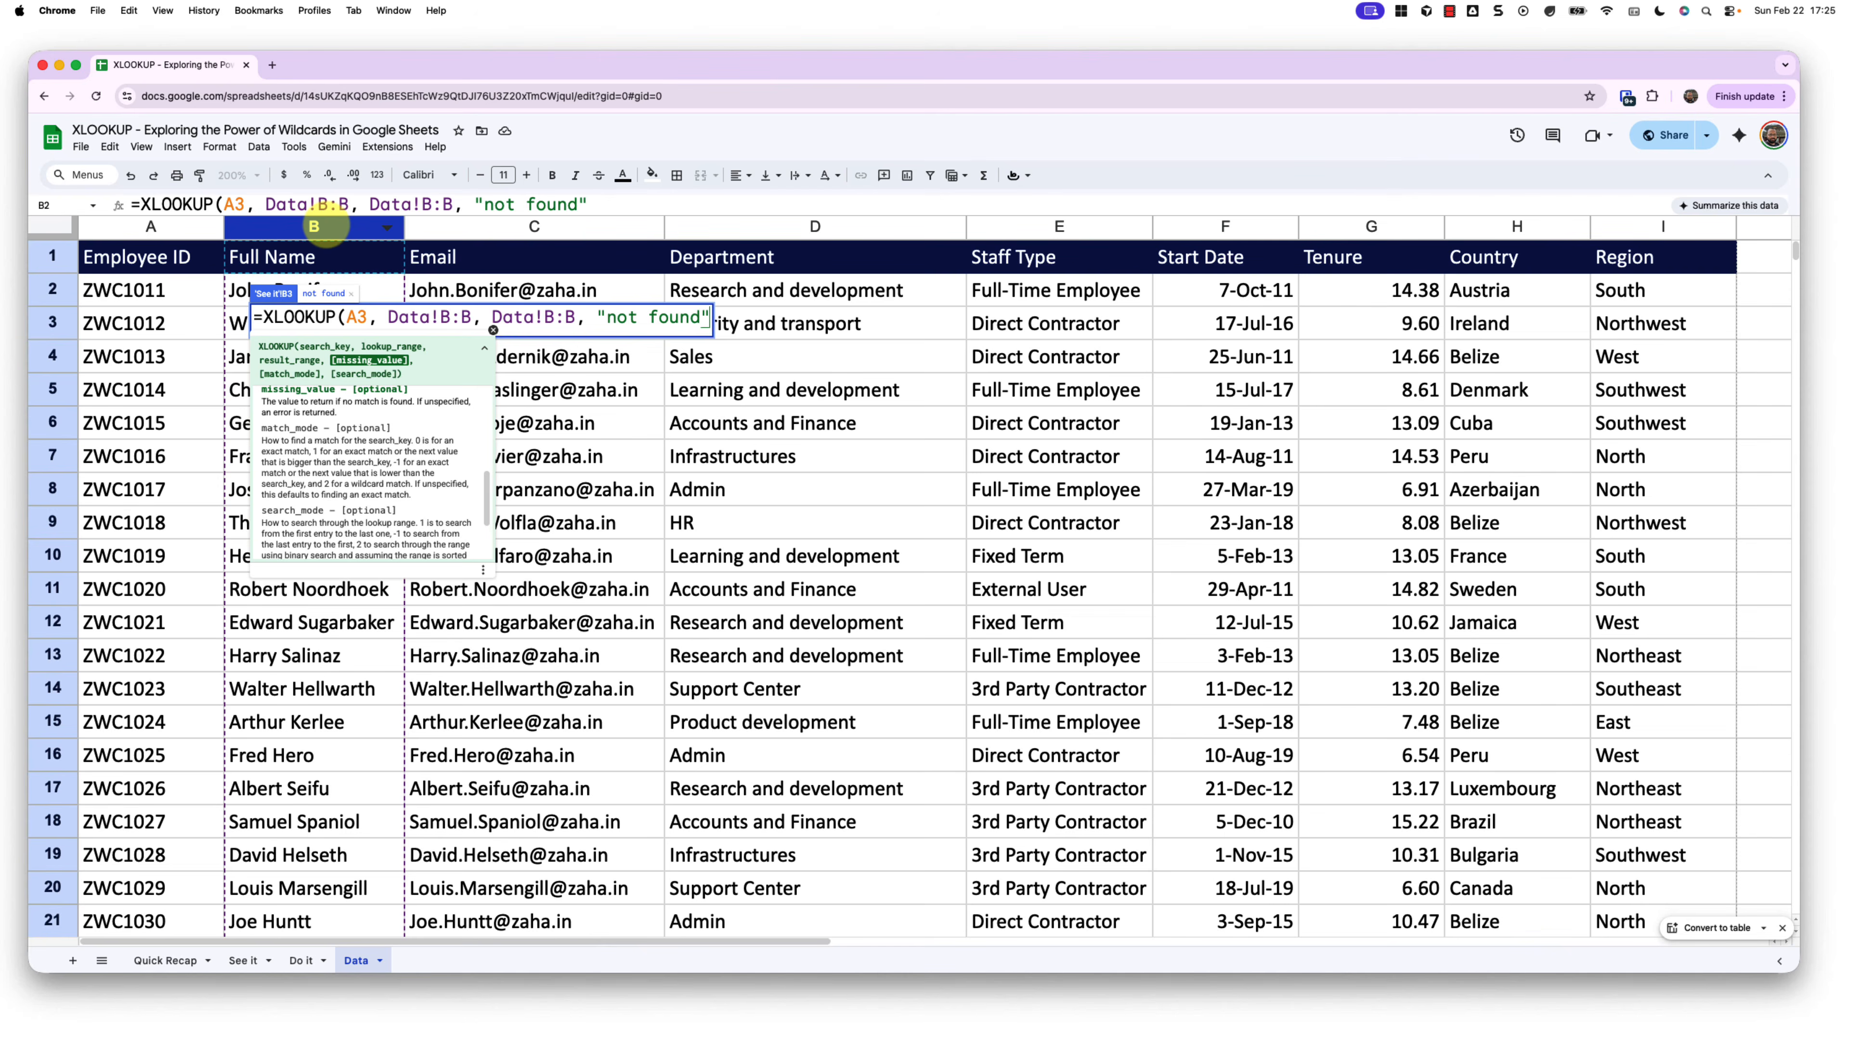
{"action": "type", "text": ","}
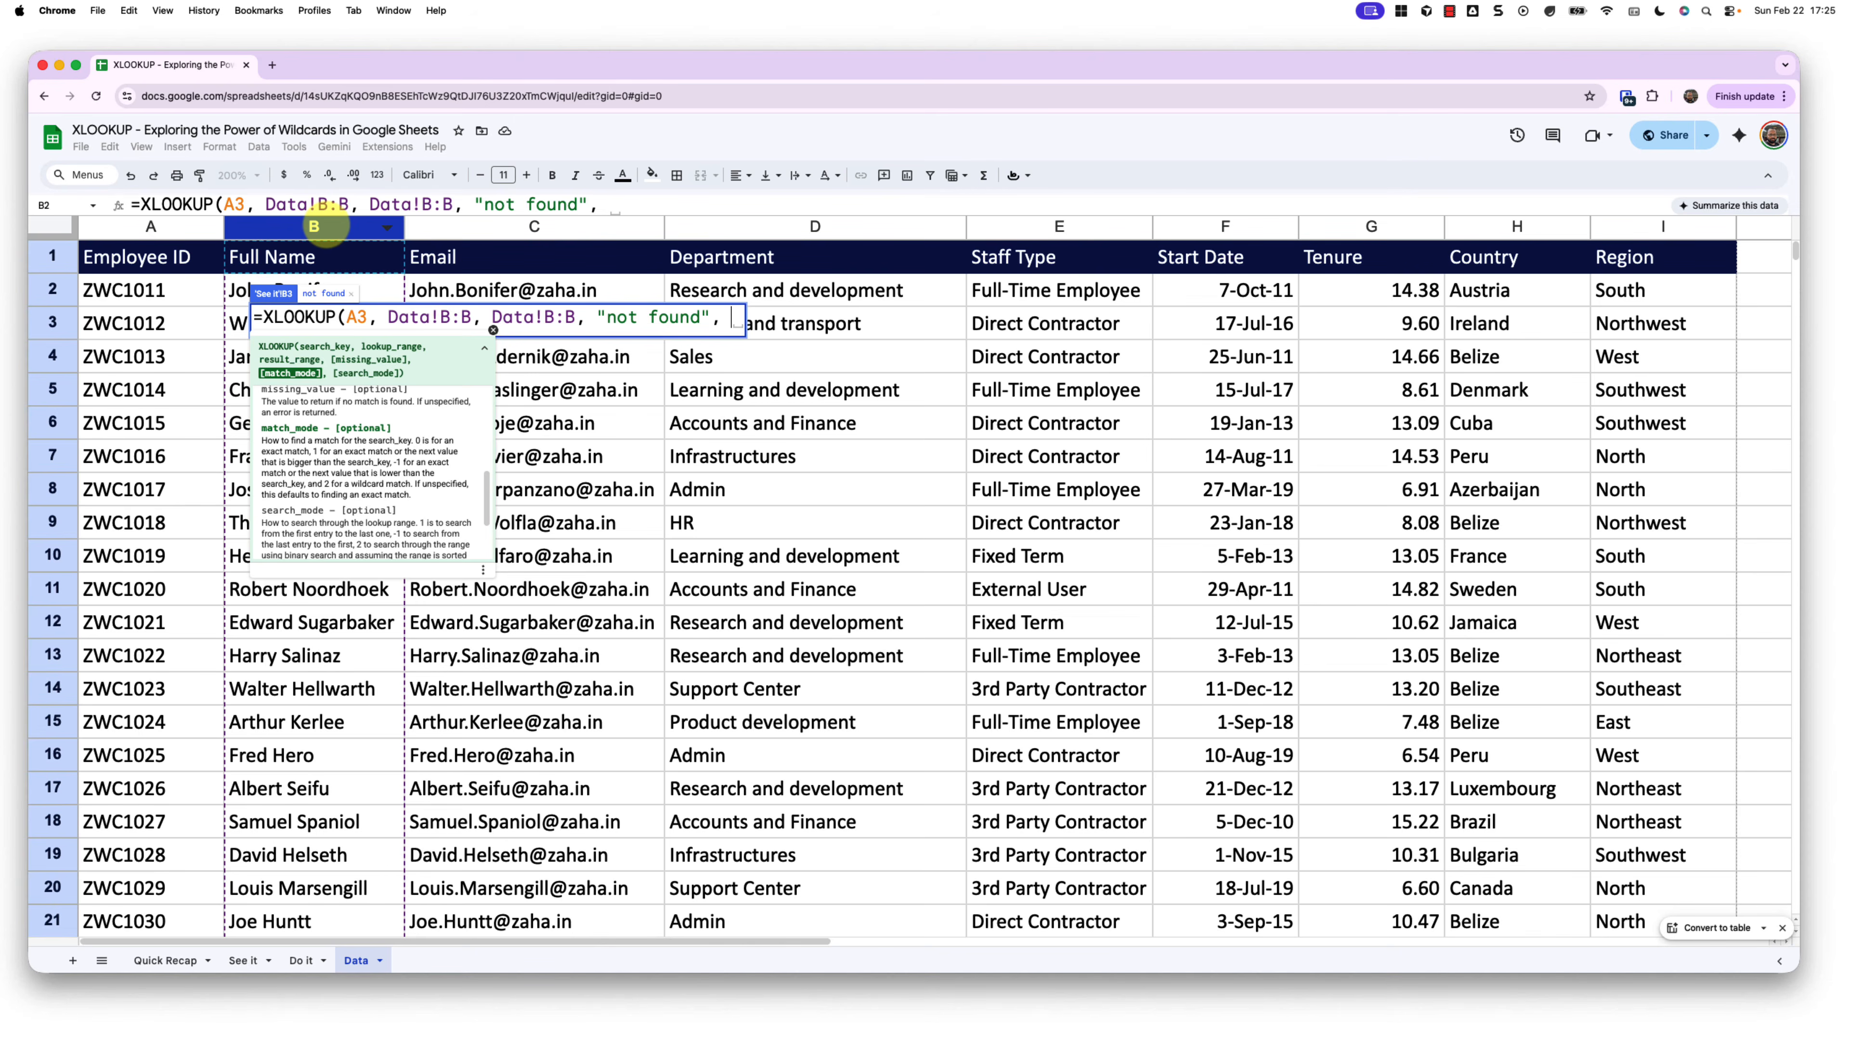
{"action": "type", "text": "0"}
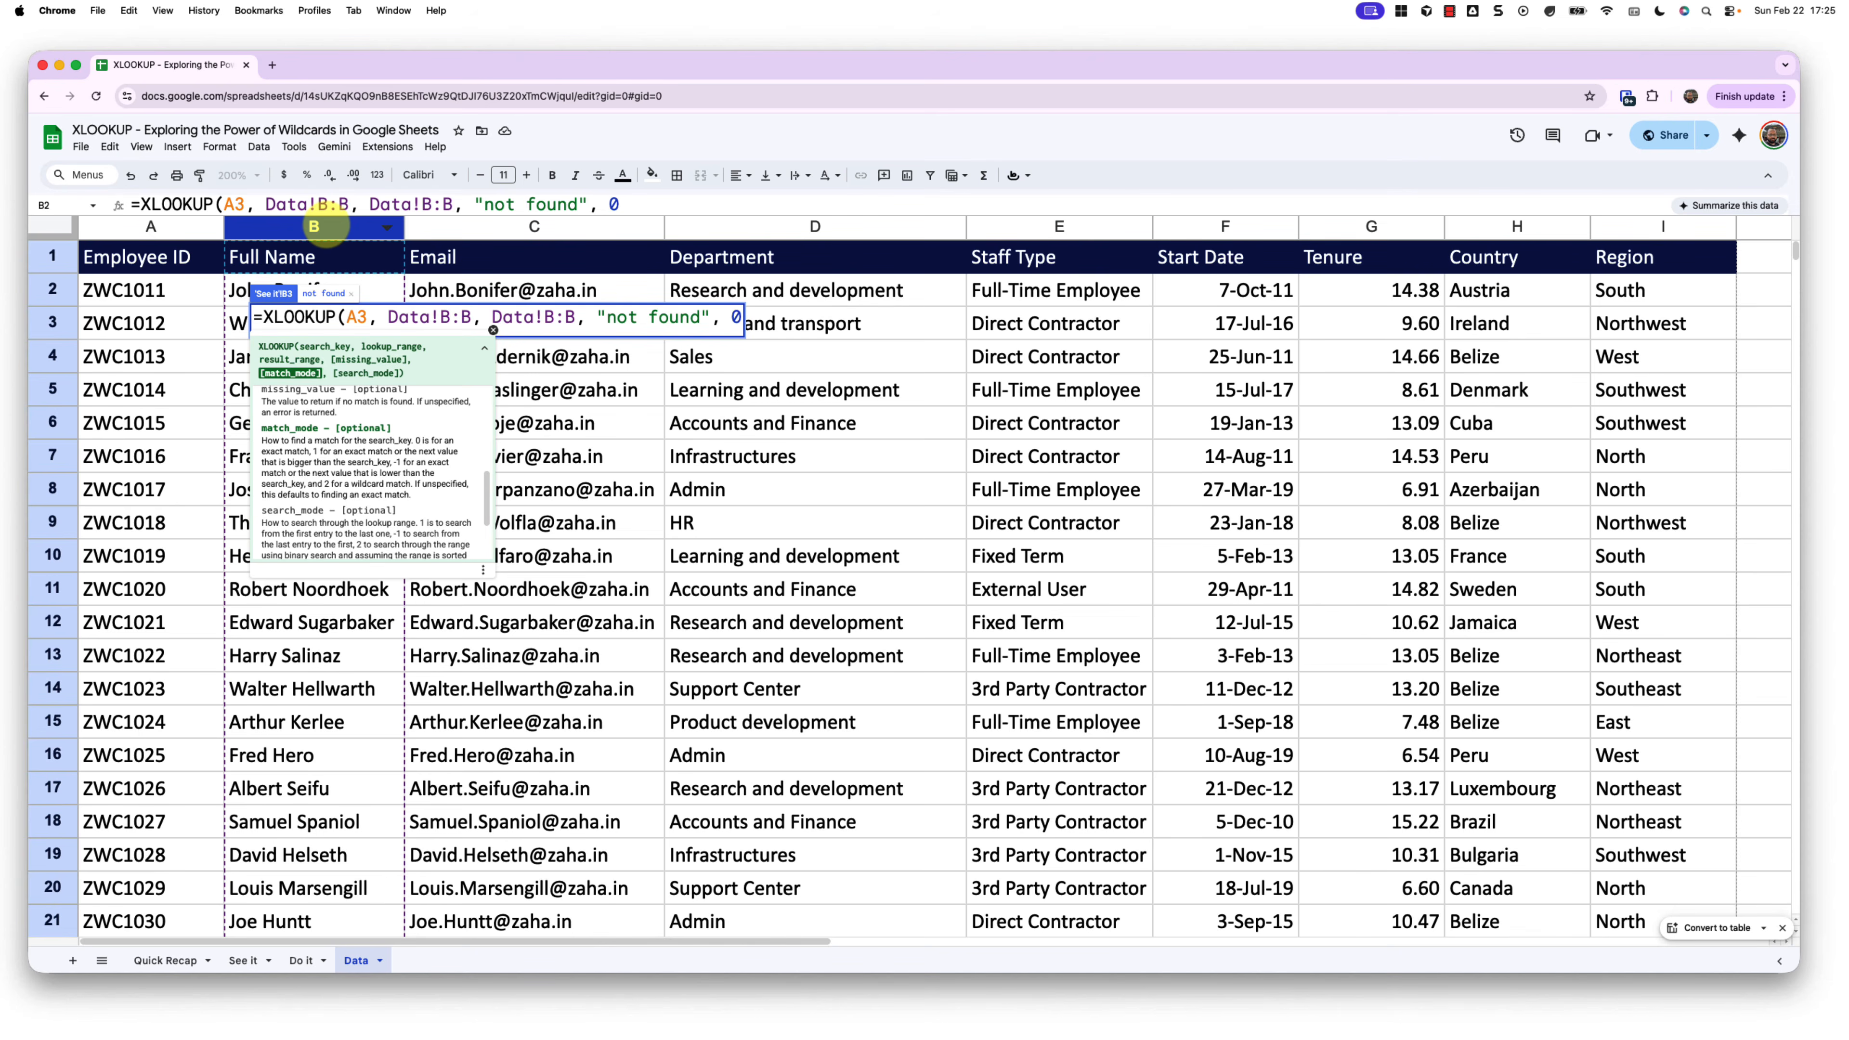
{"action": "type", "text": ")"}
{"action": "key", "text": "Return"}
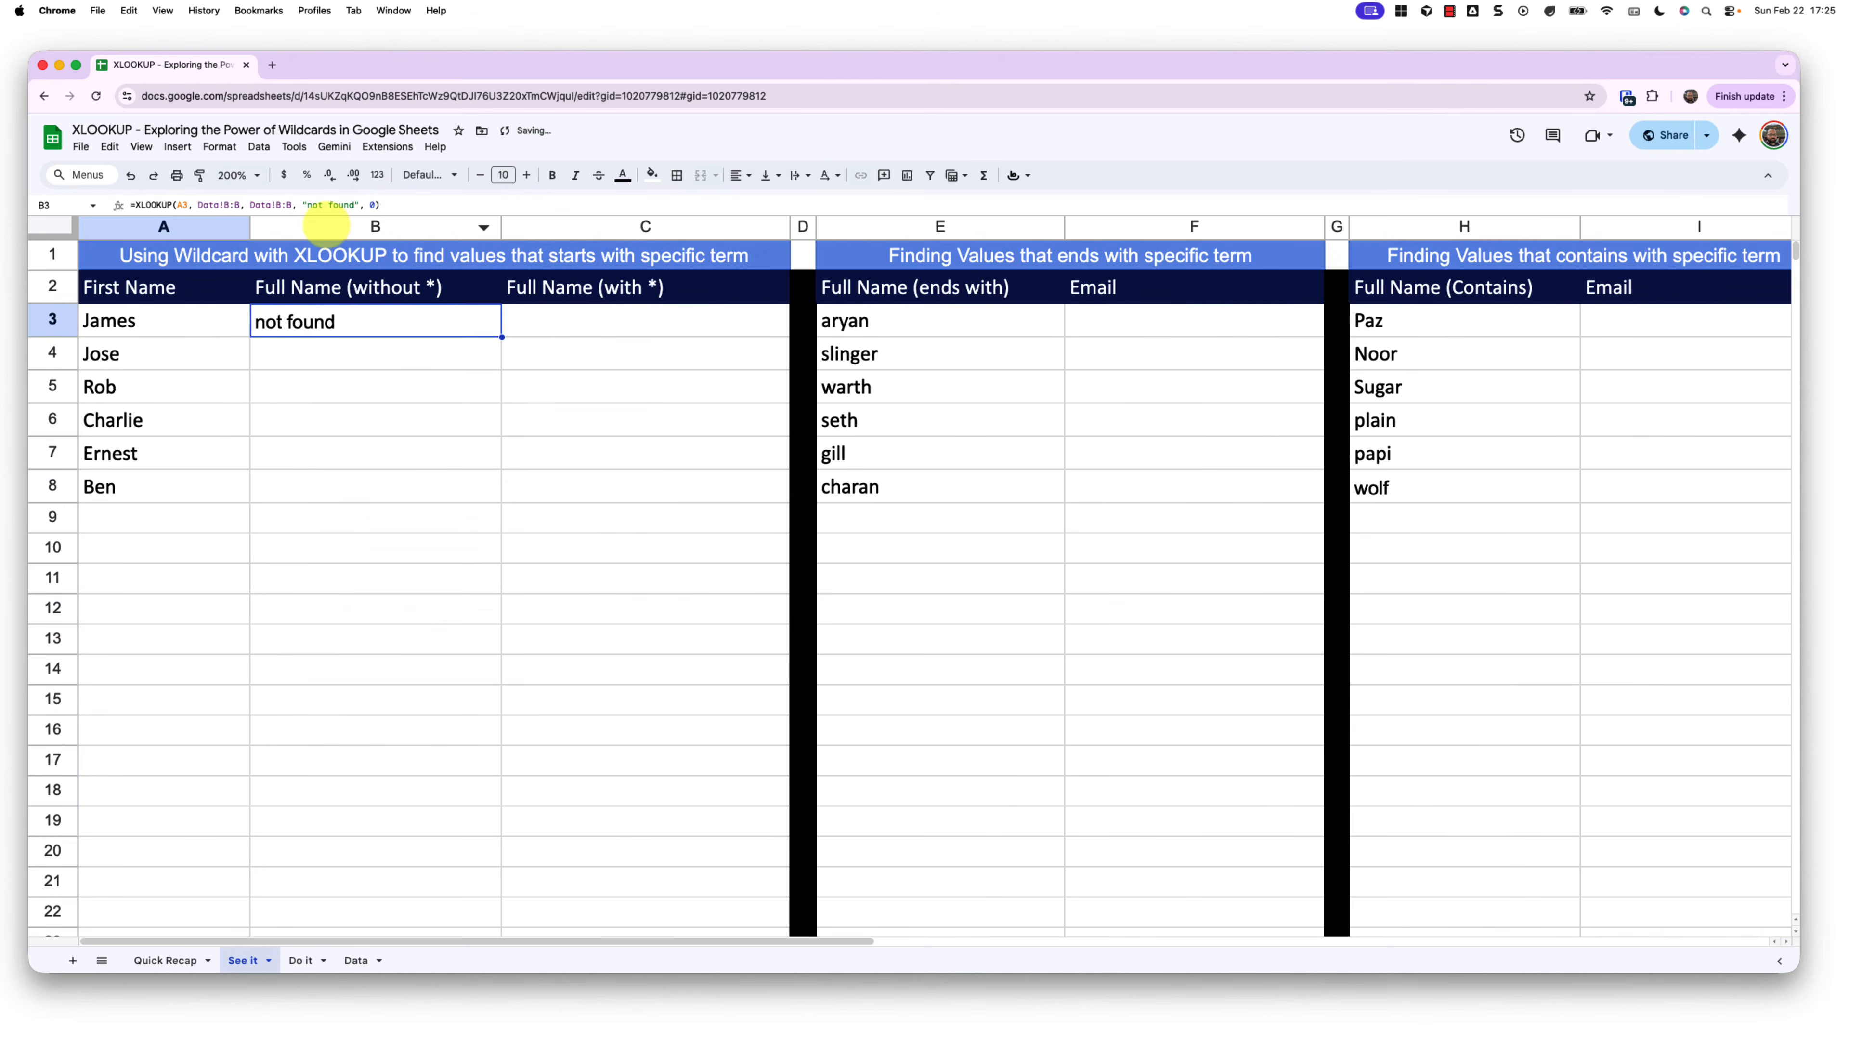
Step: Fill the XLOOKUP formula from B3 down the Full Name (without *) column to B8
{"action": "left_click", "coordinate": [434, 318]}
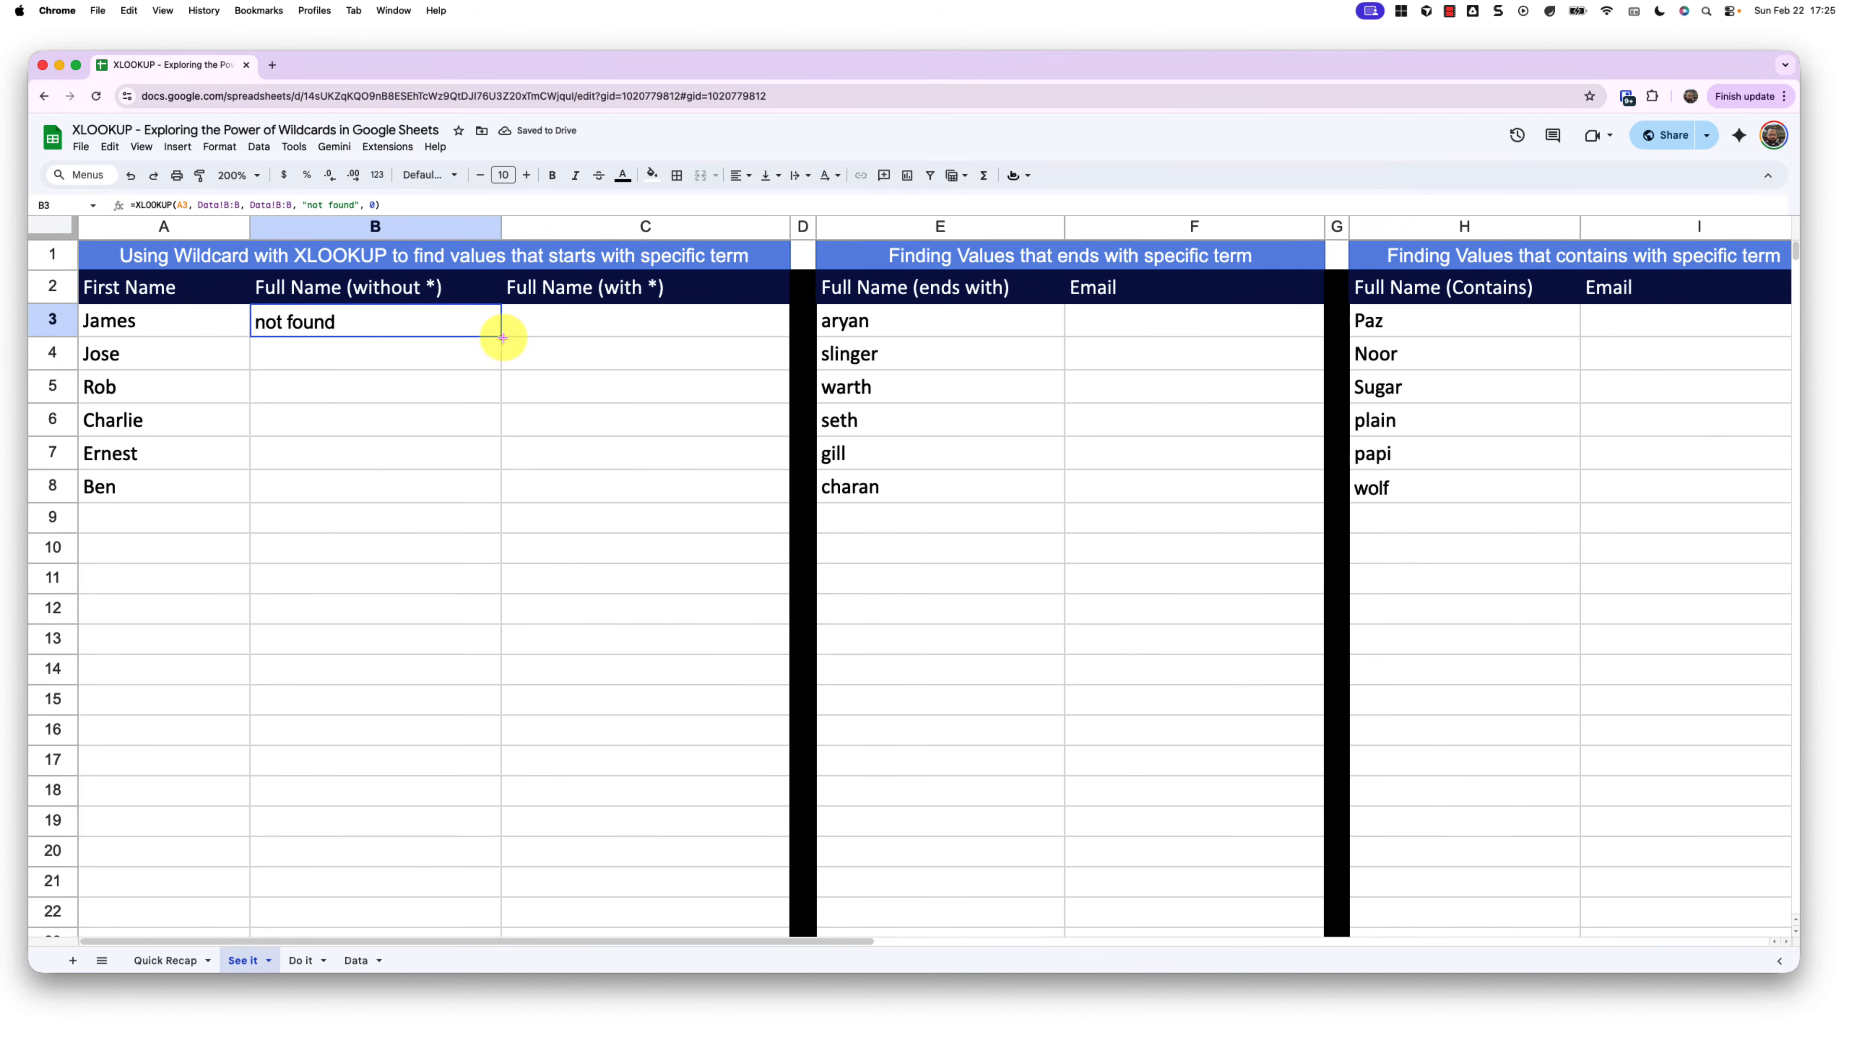
{"action": "double_click", "coordinate": [502, 337]}
{"action": "left_click_drag", "start_coordinate": [145, 328], "coordinate": [185, 483]}
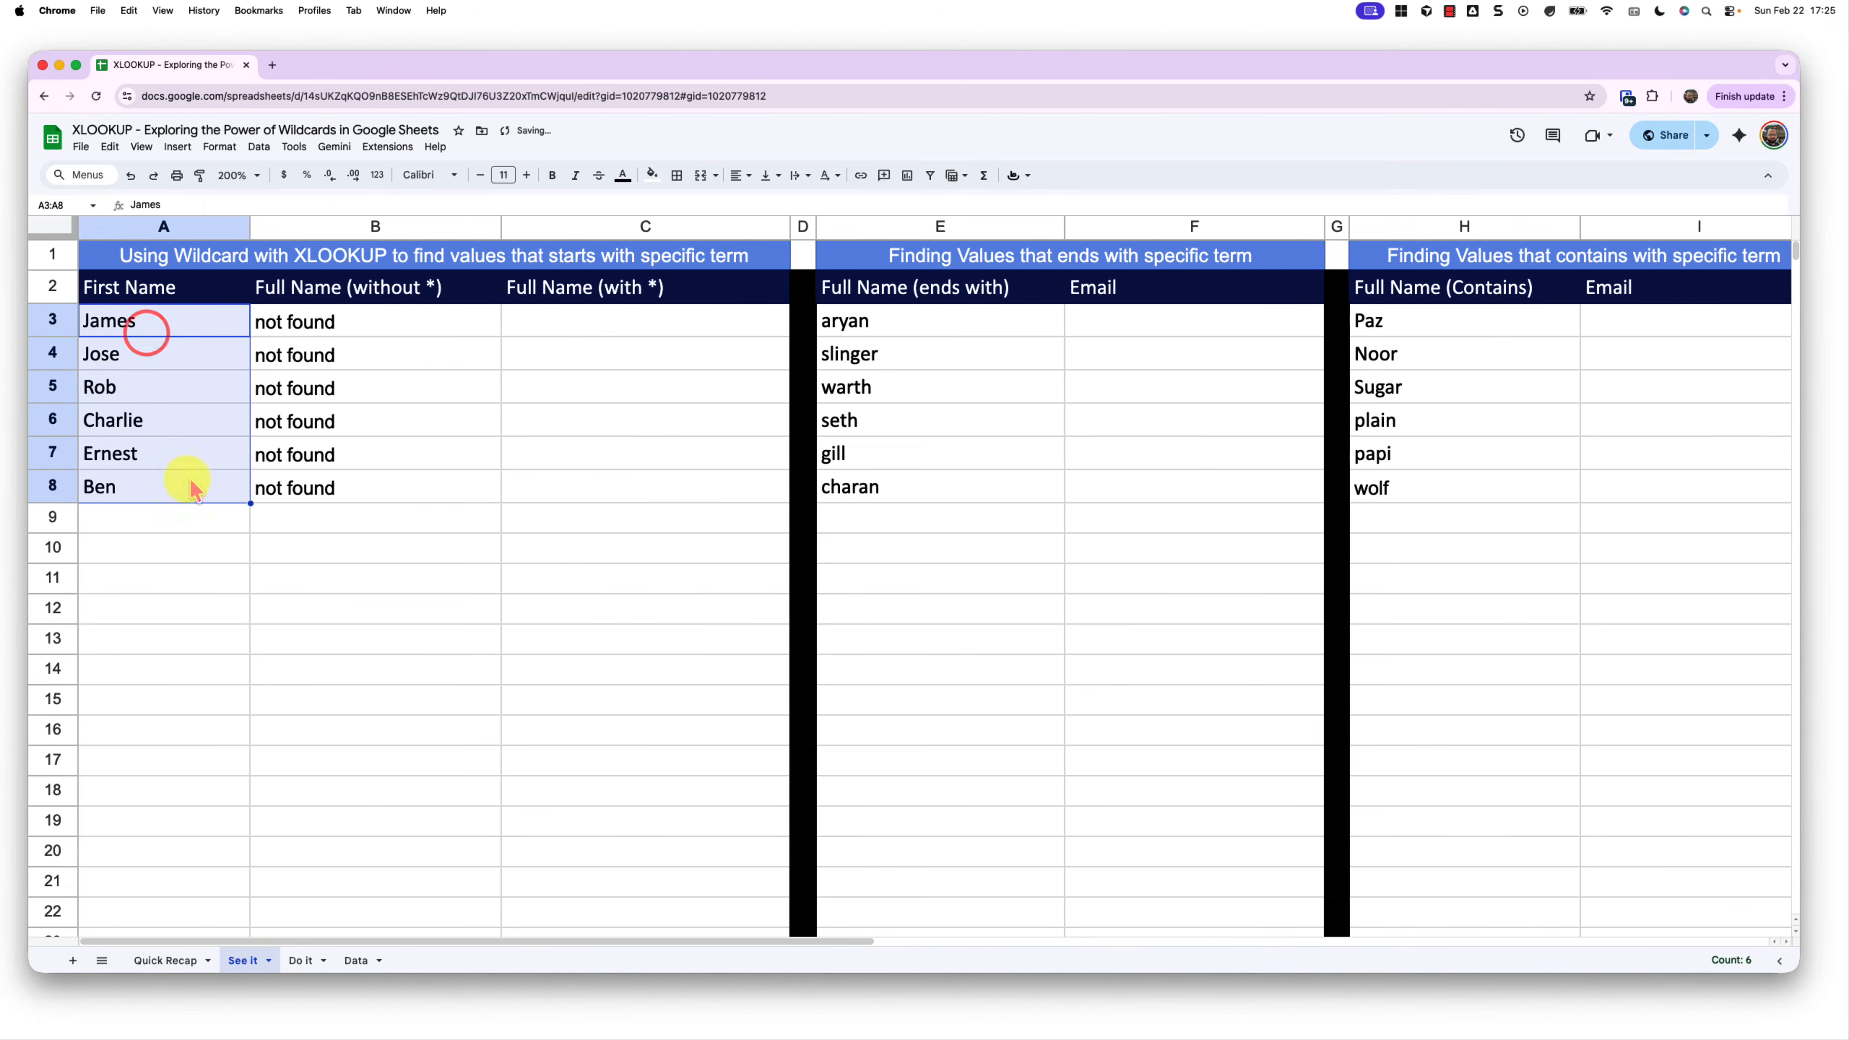
{"action": "left_click", "coordinate": [415, 460]}
{"action": "left_click_drag", "start_coordinate": [375, 321], "coordinate": [367, 495]}
Step: Start an XLOOKUP formula in C3 with A3&"*" as the search key
{"action": "left_click", "coordinate": [602, 321]}
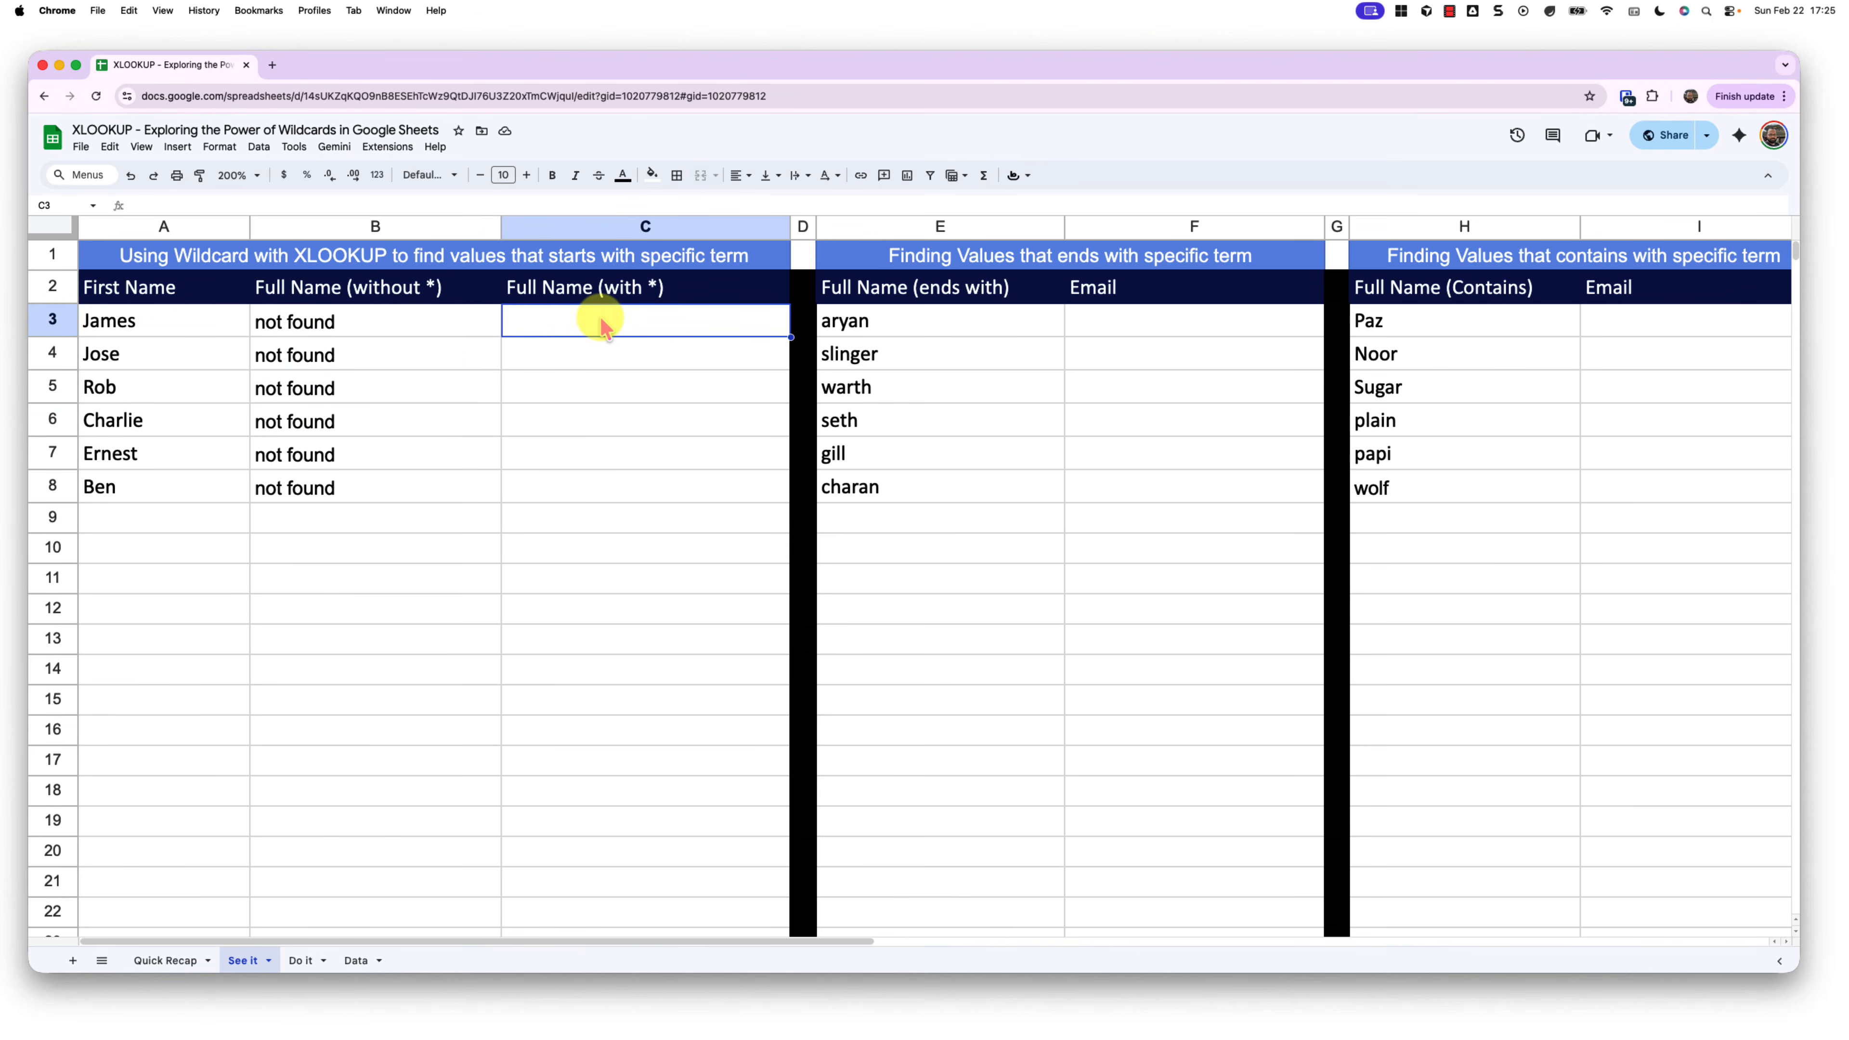
{"action": "type", "text": "=xl"}
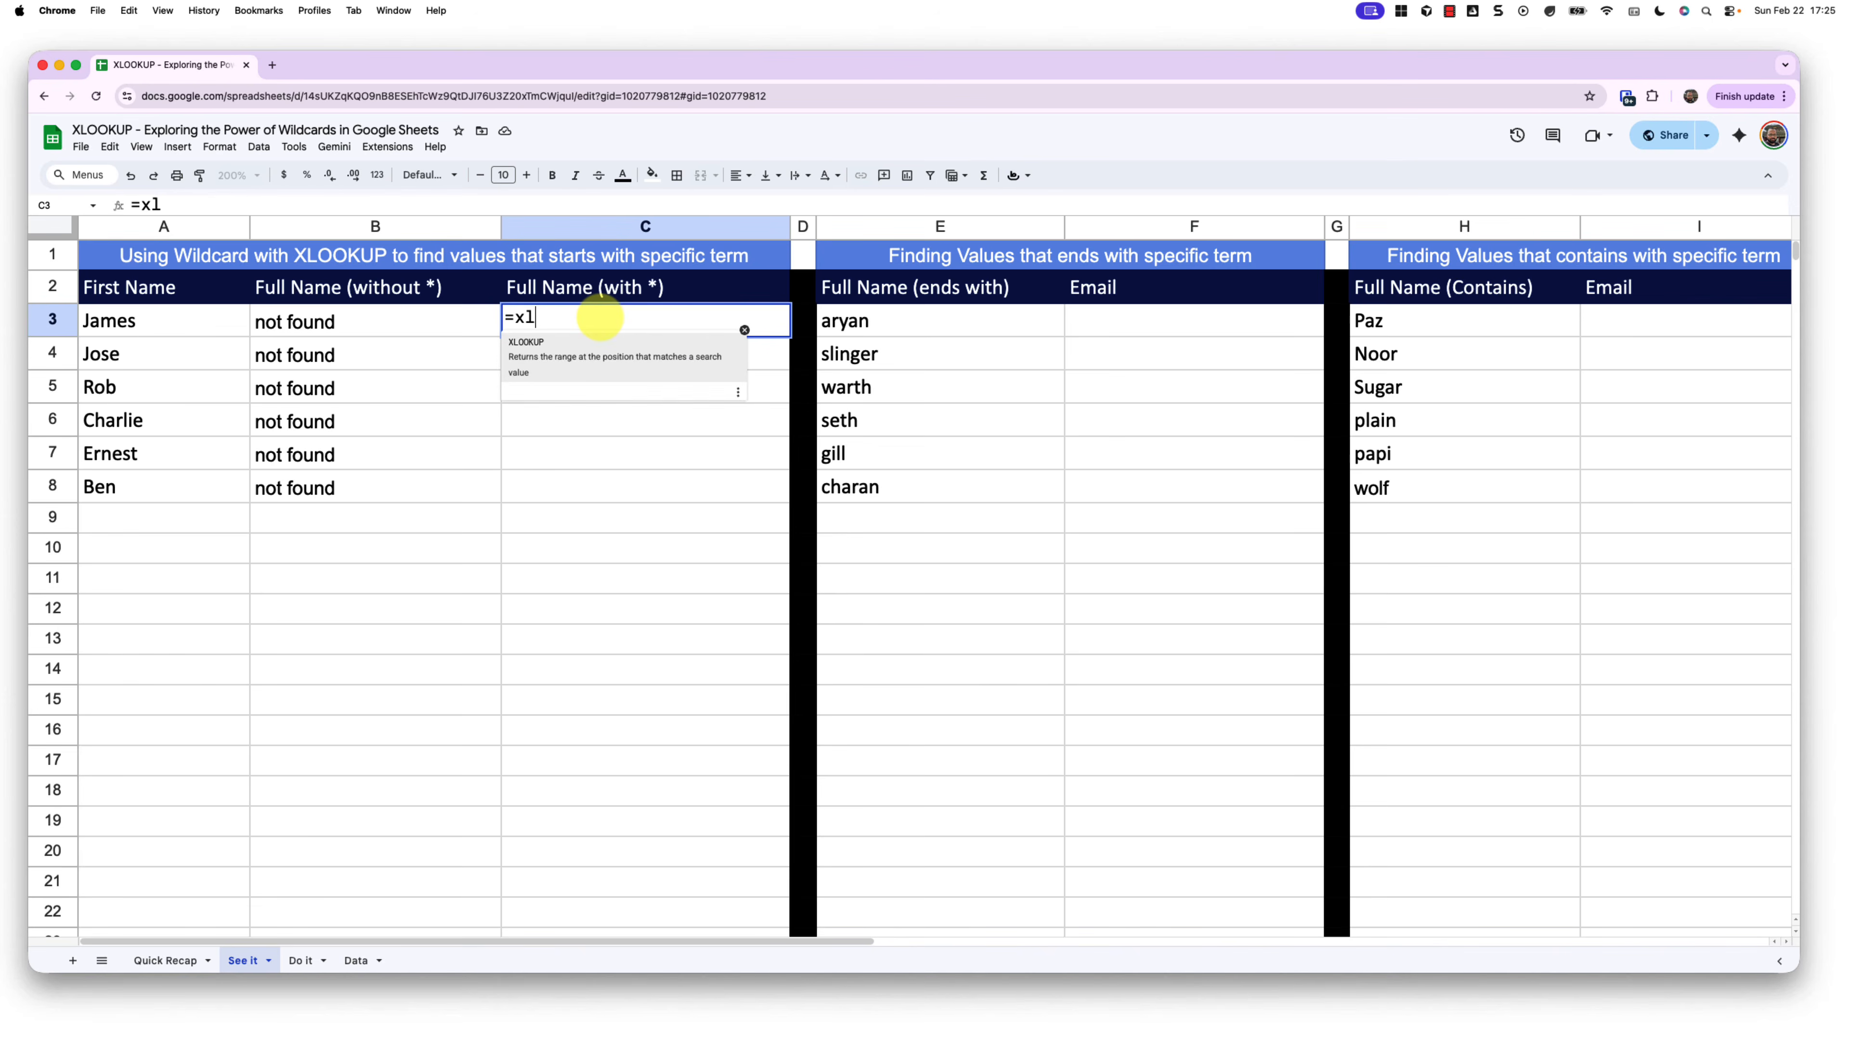
{"action": "key", "text": "Tab"}
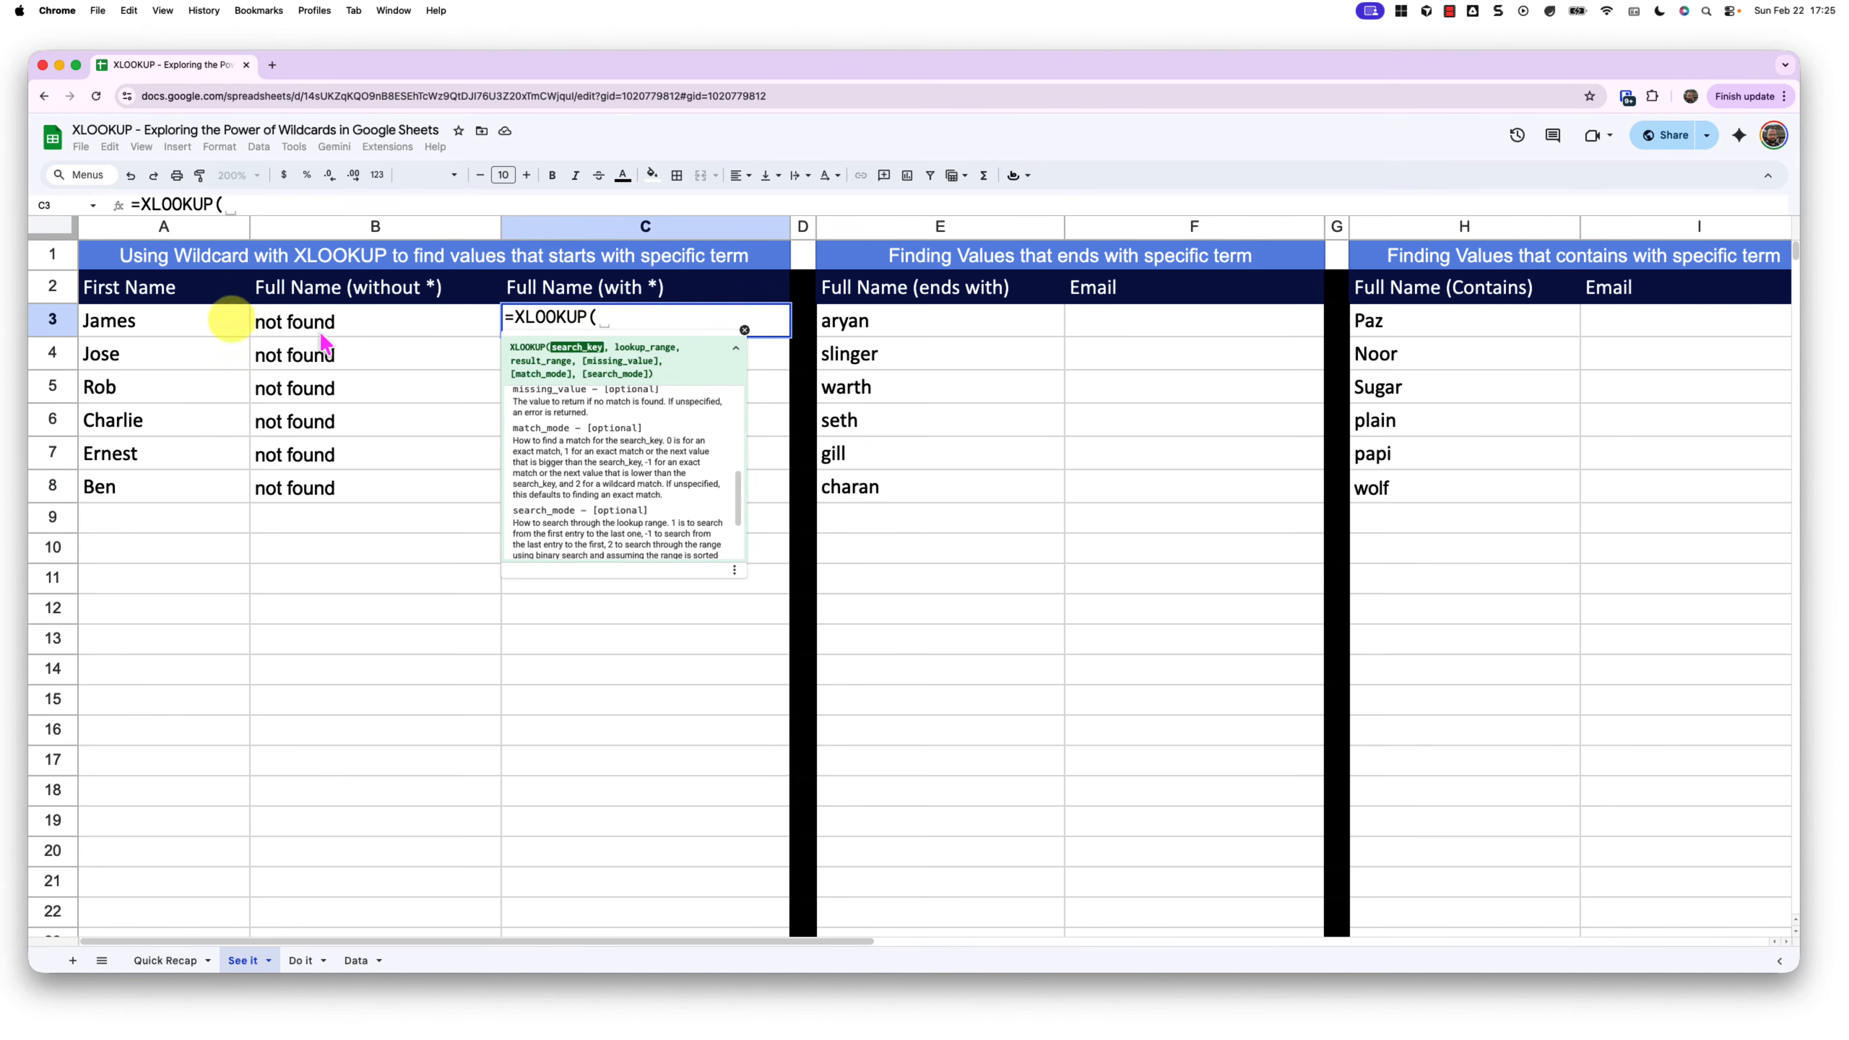
{"action": "left_click", "coordinate": [191, 325]}
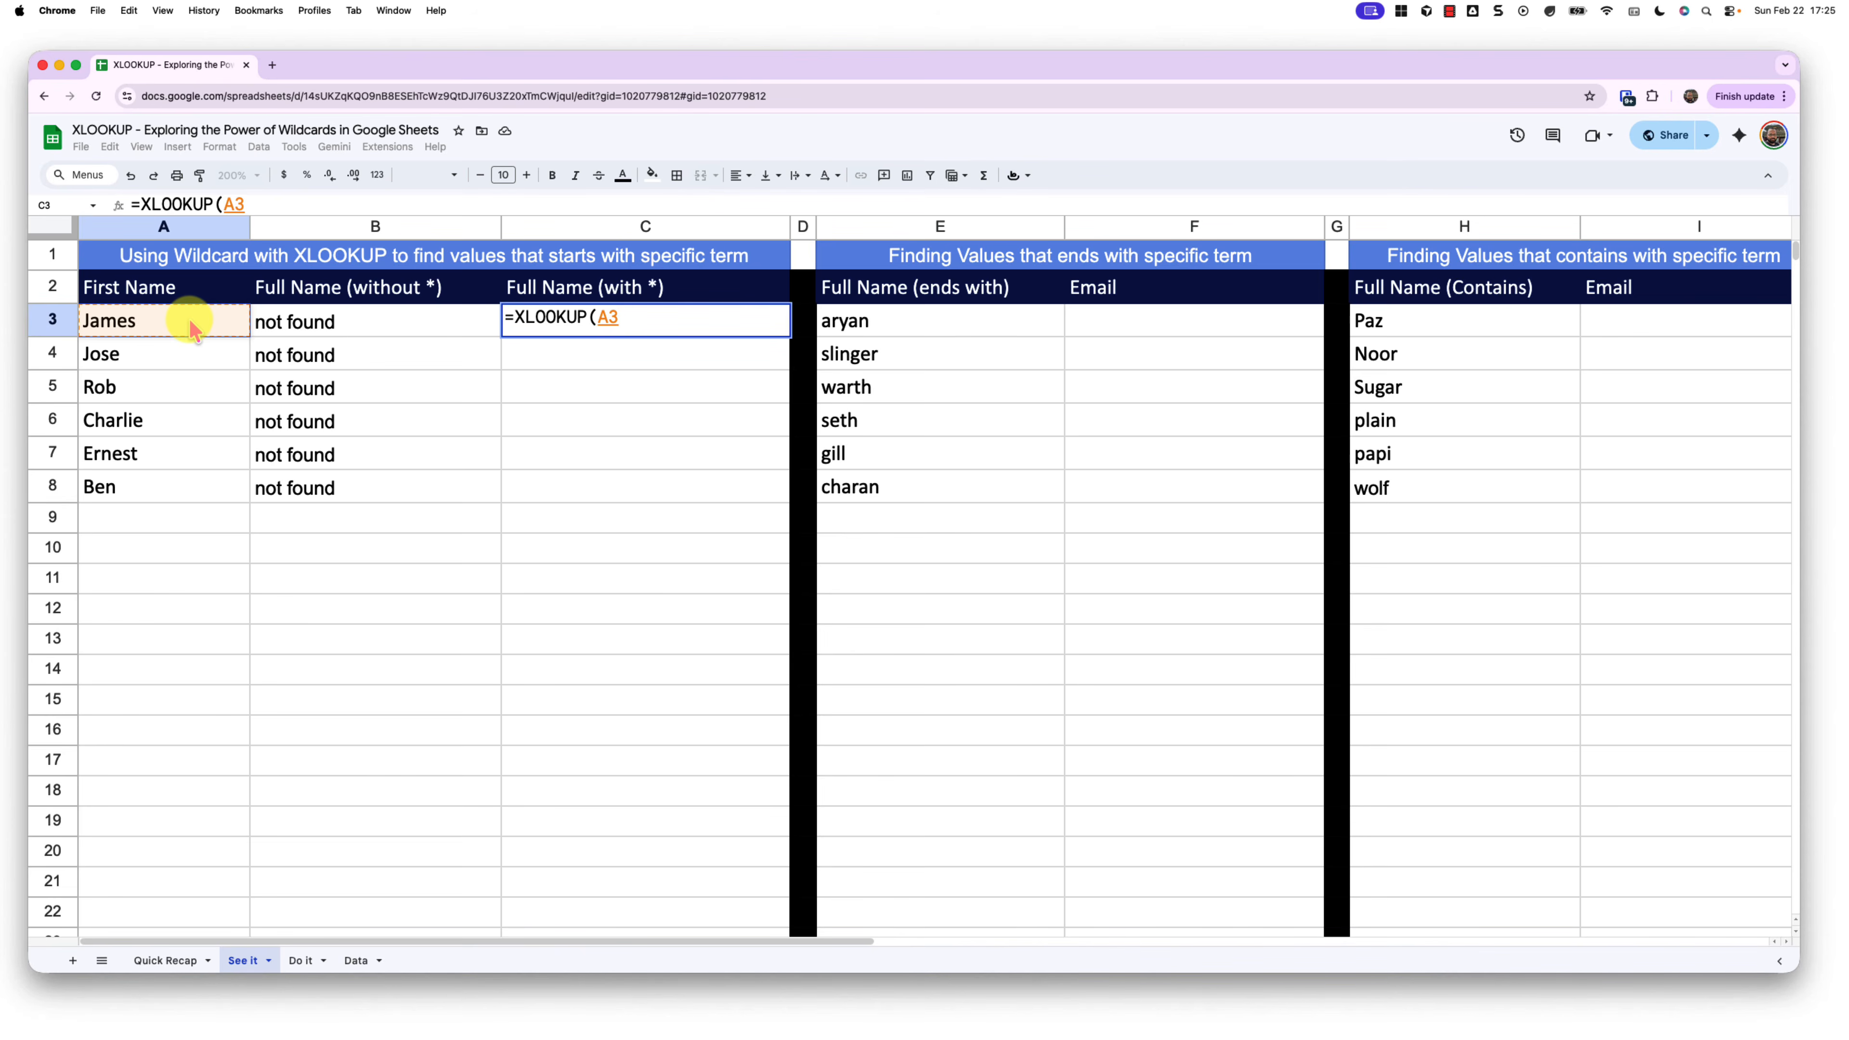
{"action": "type", "text": "&"}
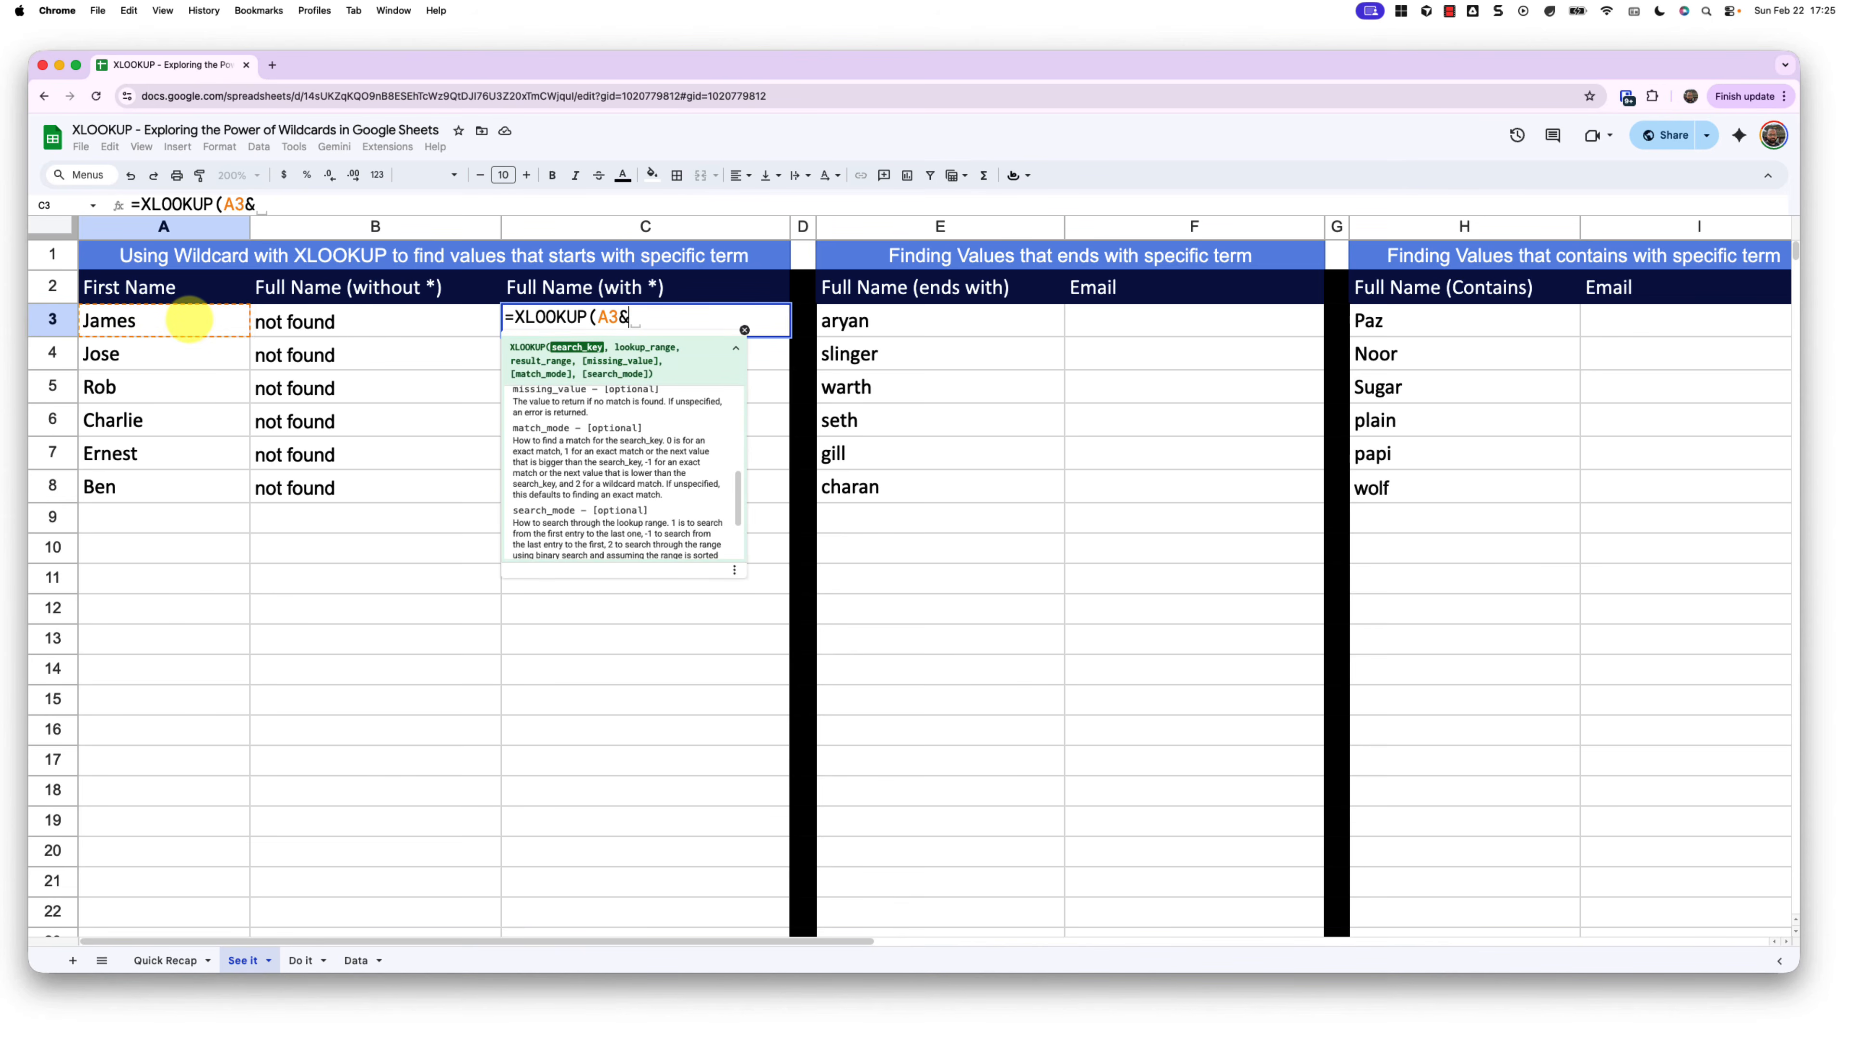
{"action": "type", "text": "\""}
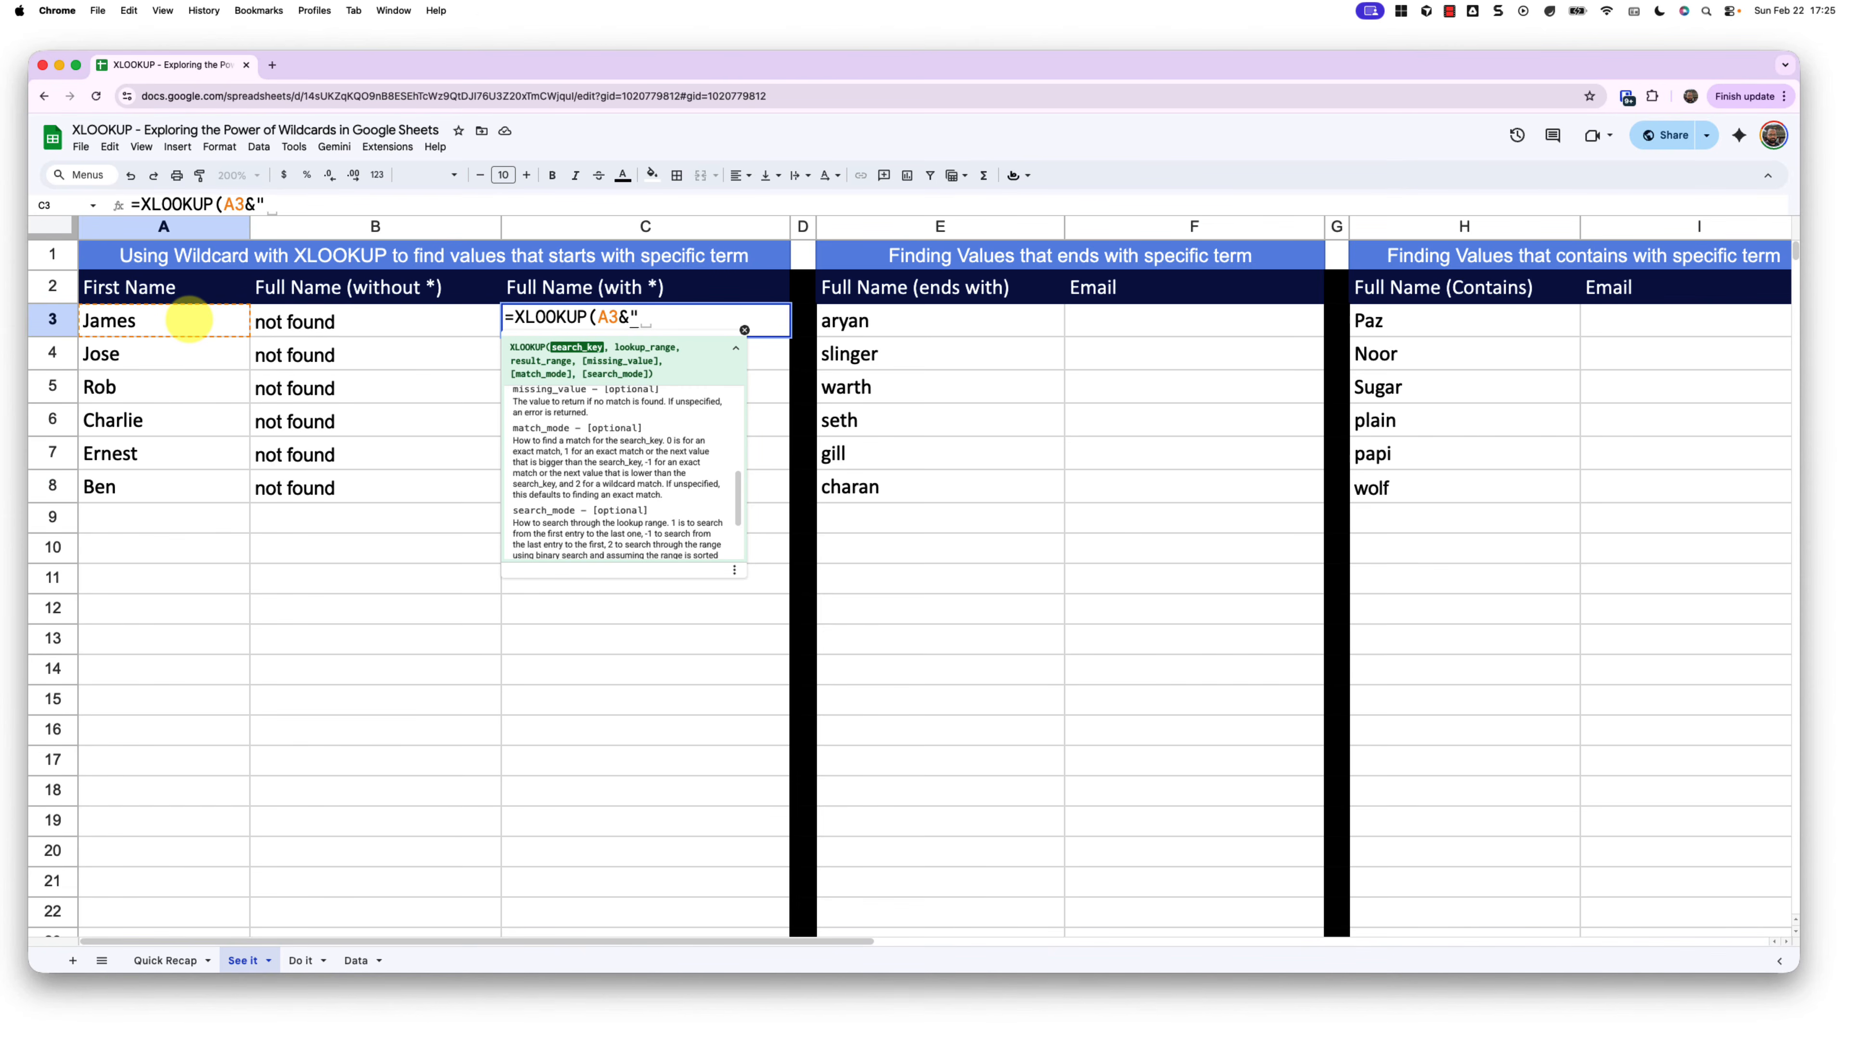
{"action": "type", "text": "*\""}
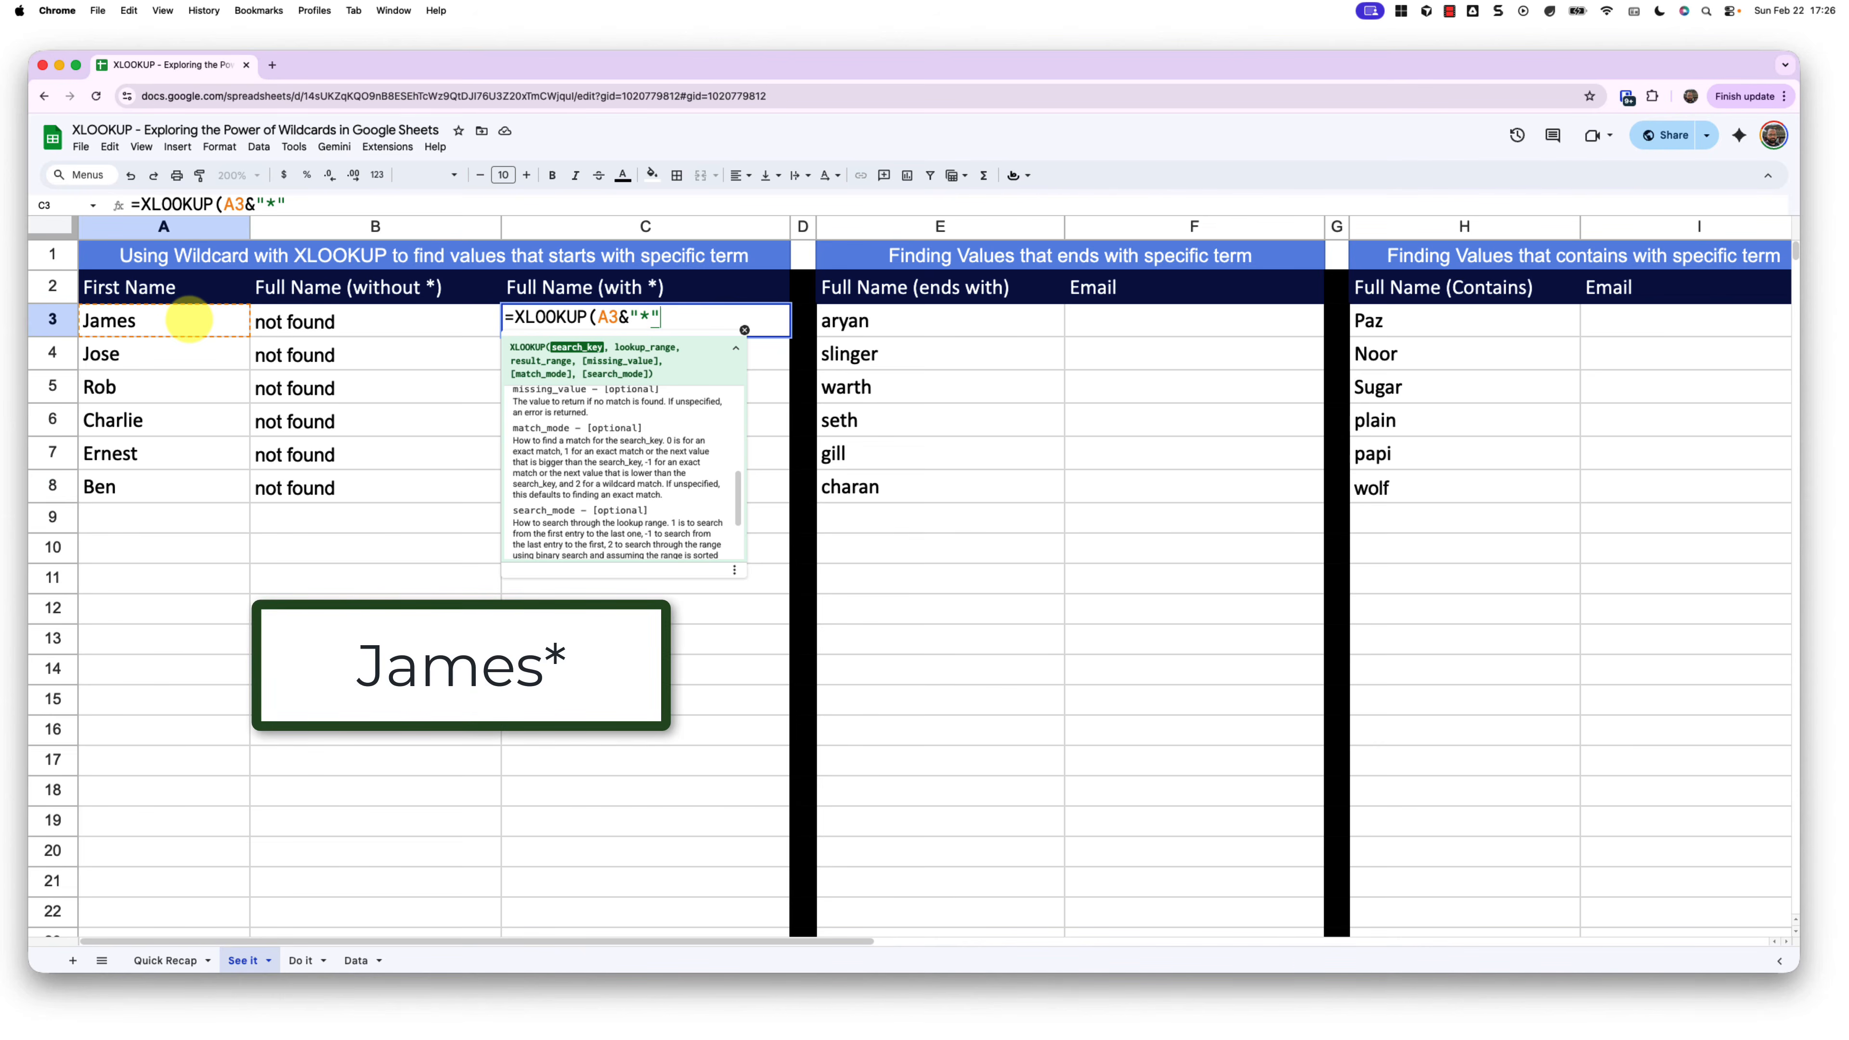
{"action": "type", "text": ","}
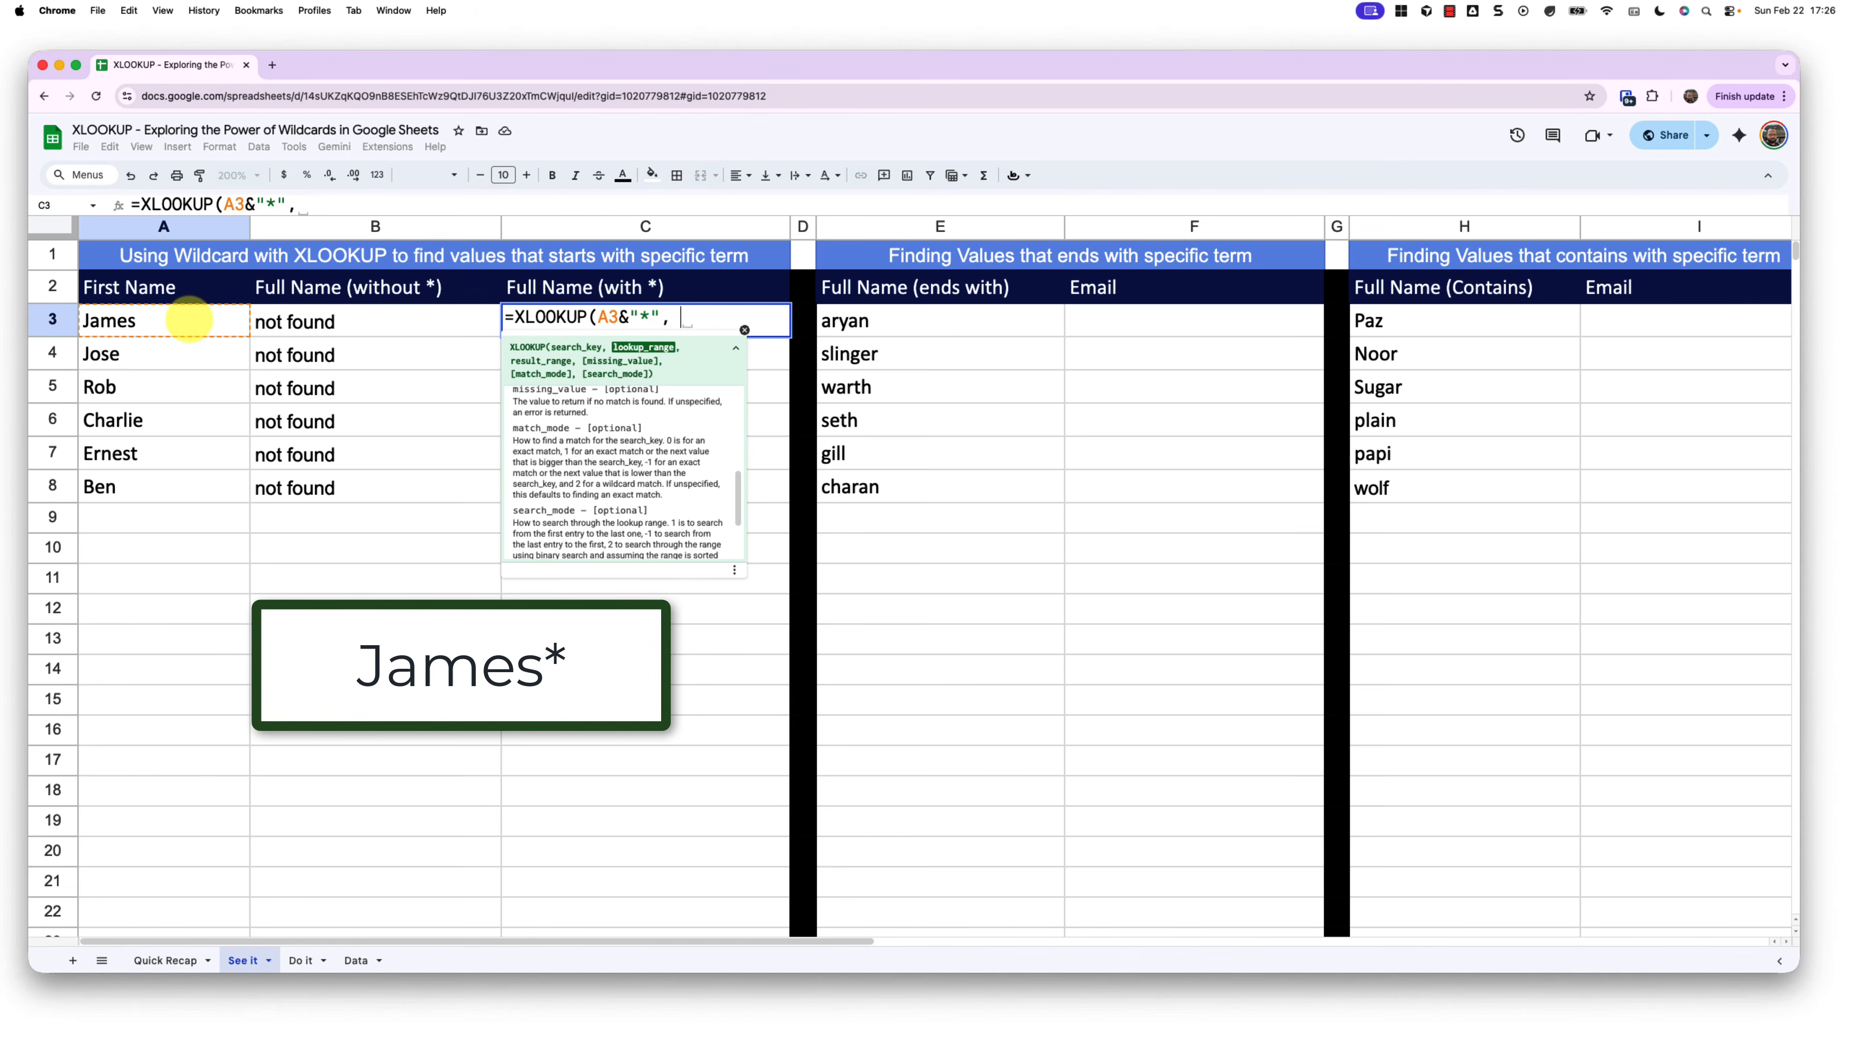
Step: Use Data!B:B as both the lookup range and the result range of the XLOOKUP formula in C3
{"action": "left_click", "coordinate": [356, 961]}
{"action": "left_click", "coordinate": [341, 226]}
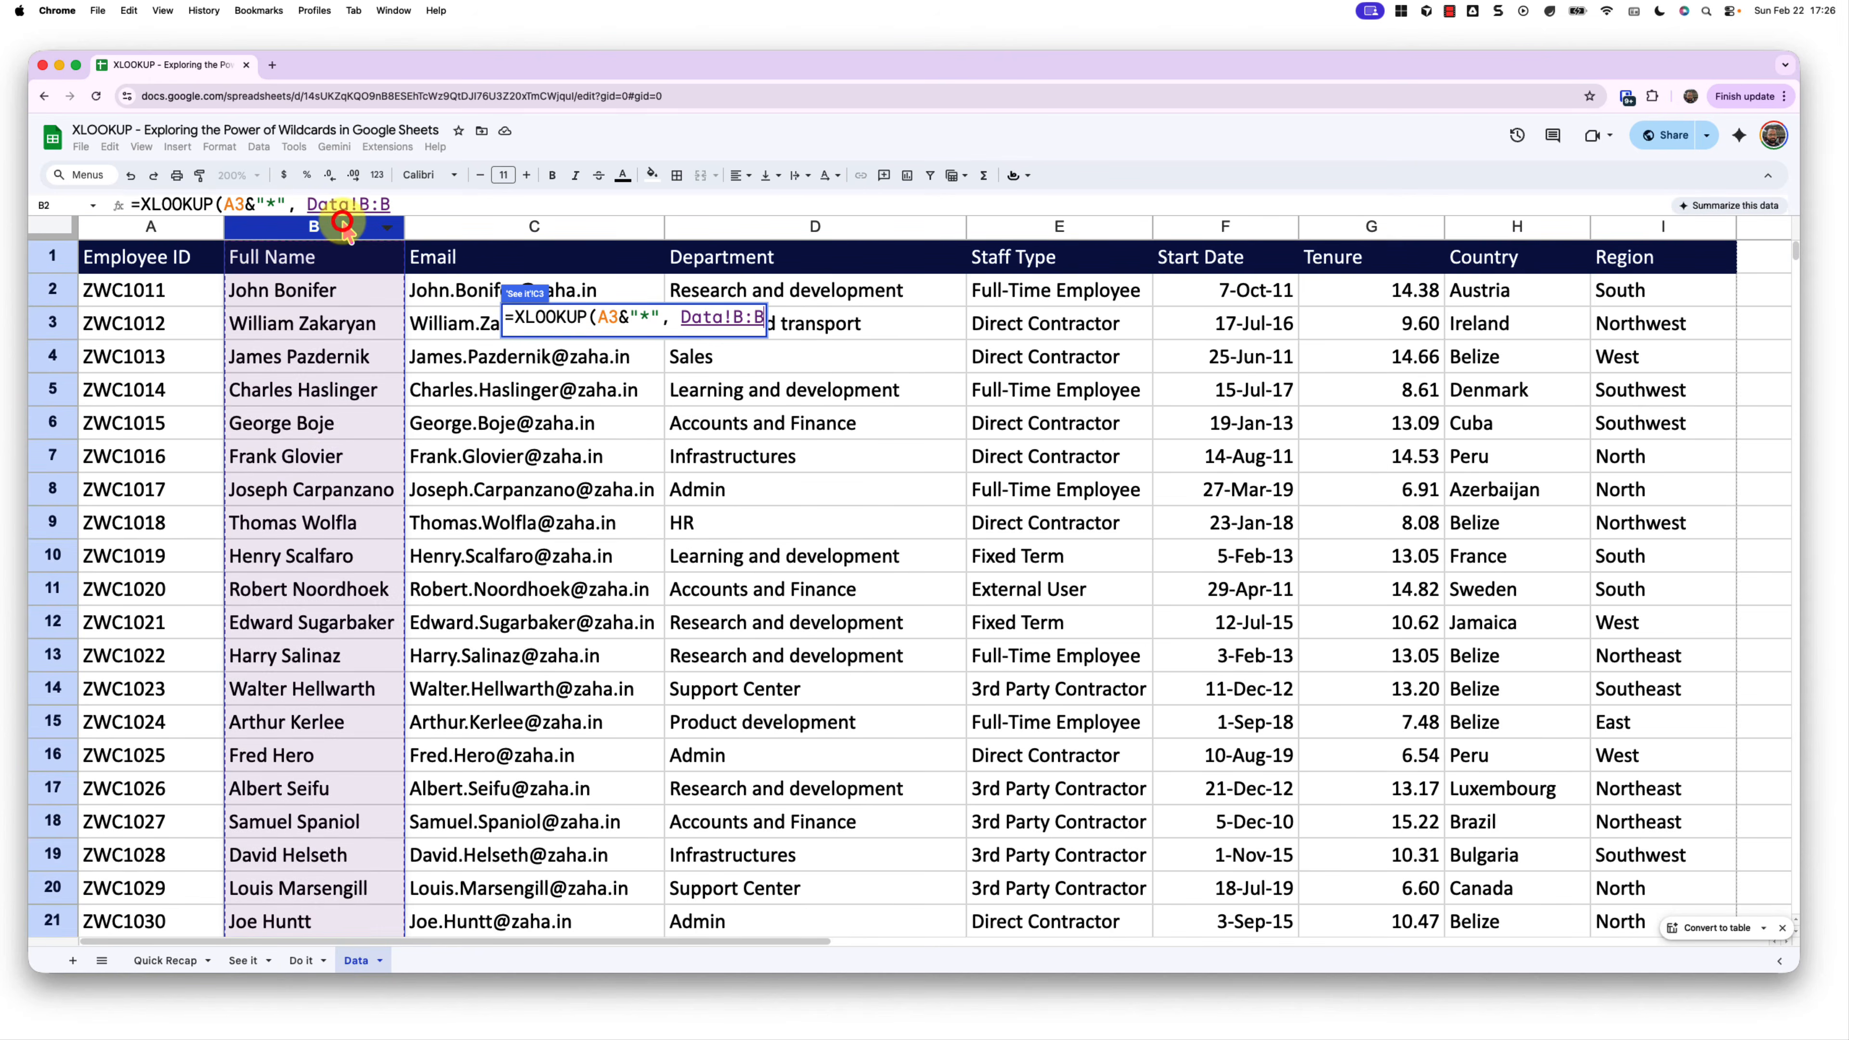
{"action": "type", "text": ","}
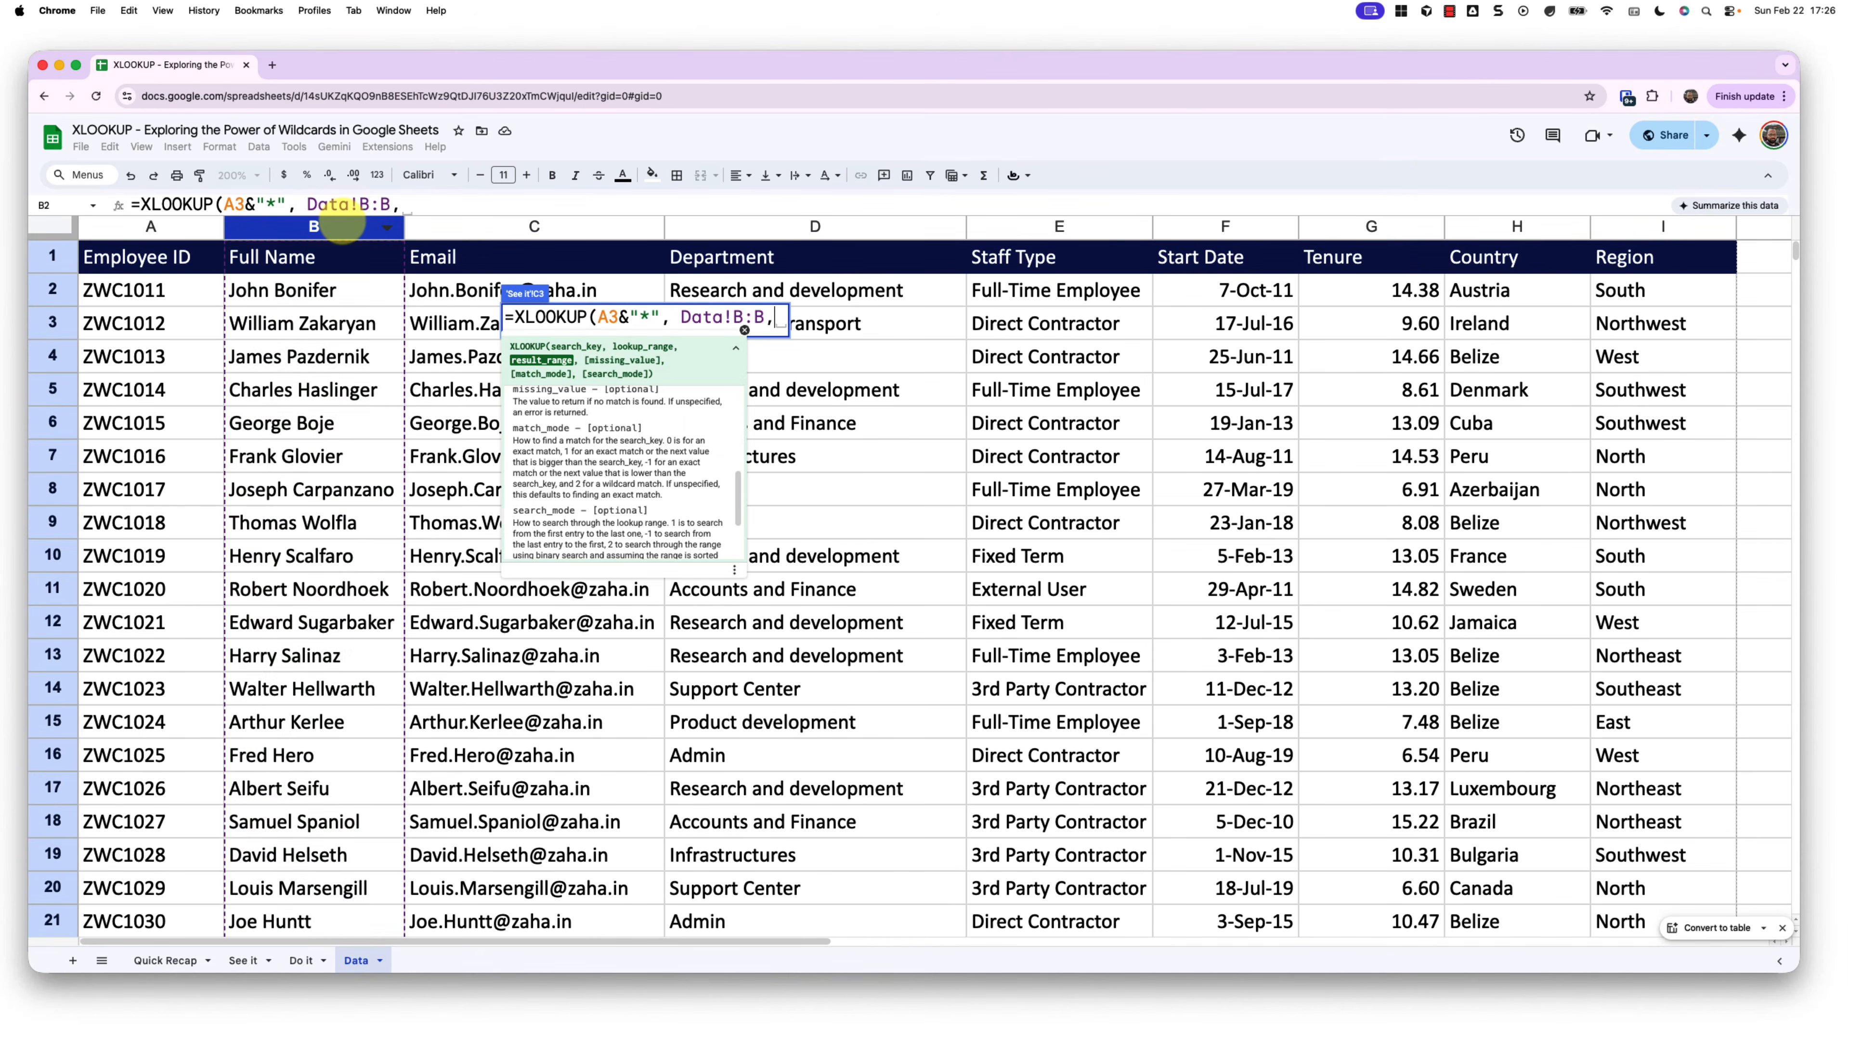
{"action": "left_click", "coordinate": [336, 228]}
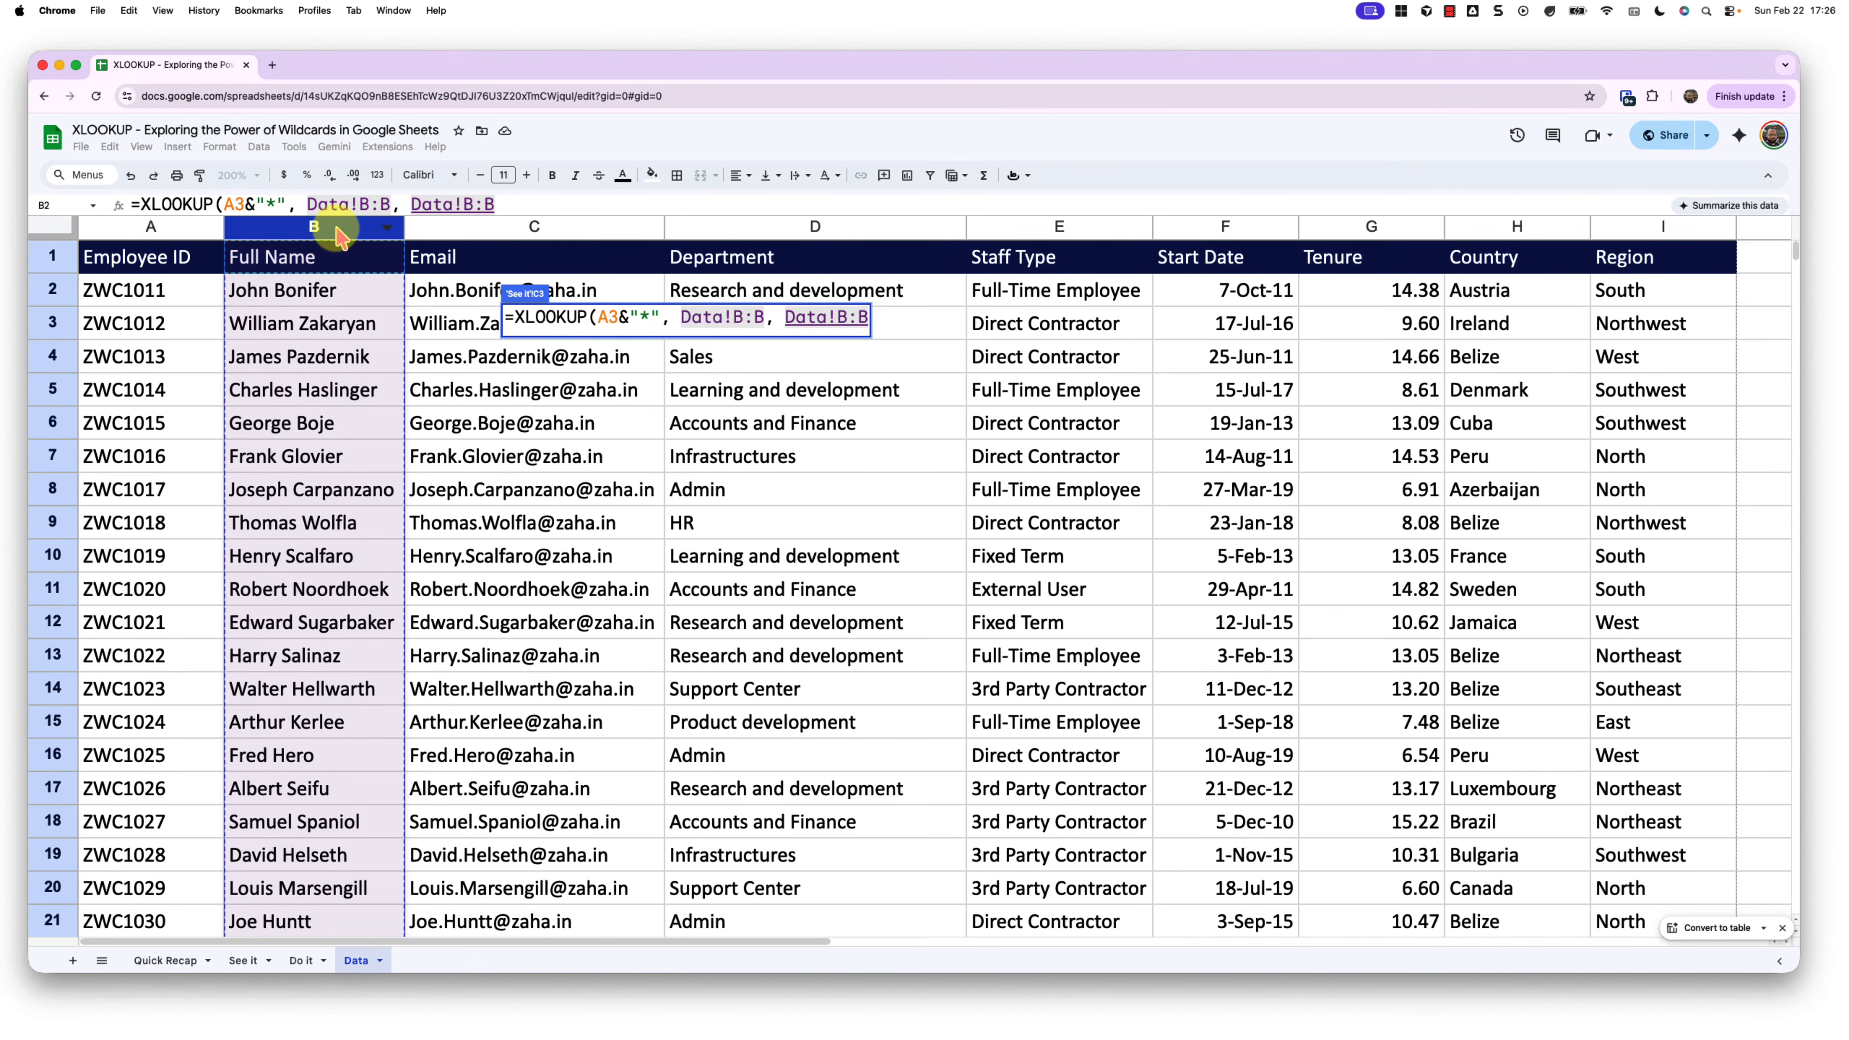
Step: Complete the C3 formula with "Not Found" as the missing value and wildcard match mode 2
{"action": "type", "text": ", Data!B:B, \"Not "}
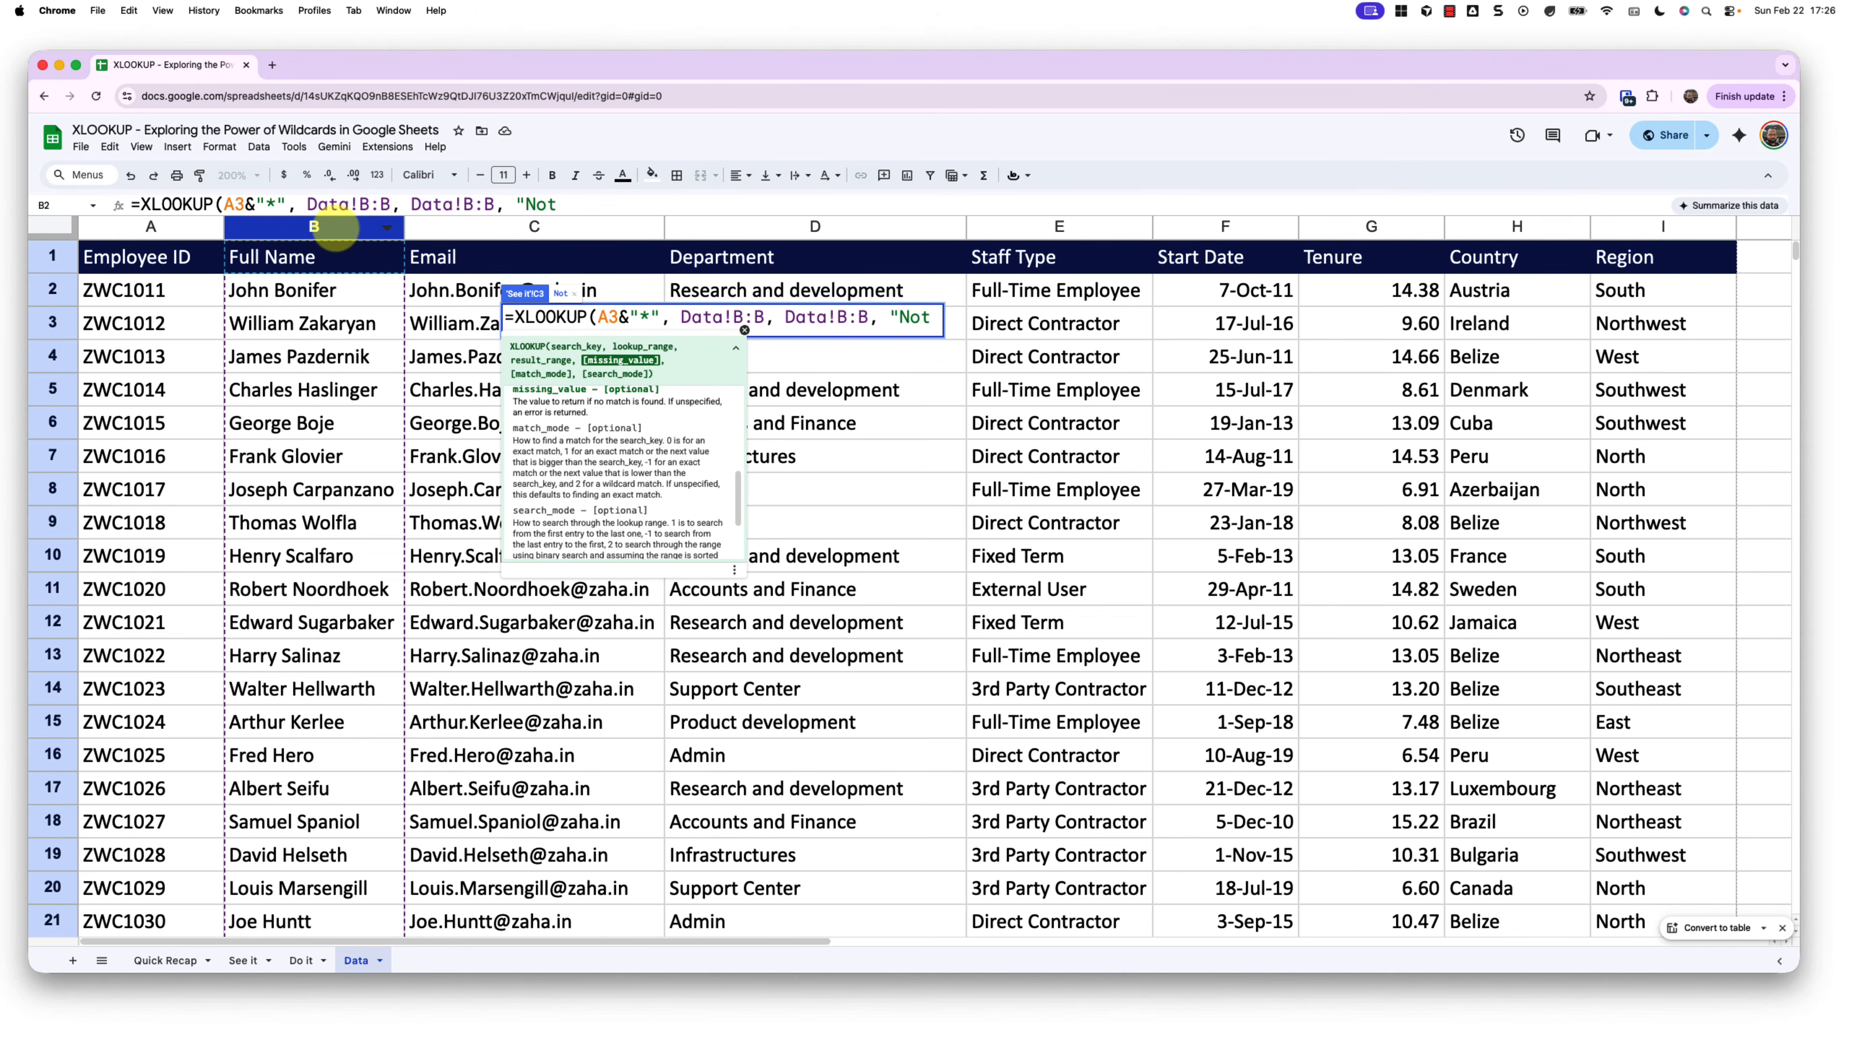
{"action": "type", "text": "Found\""}
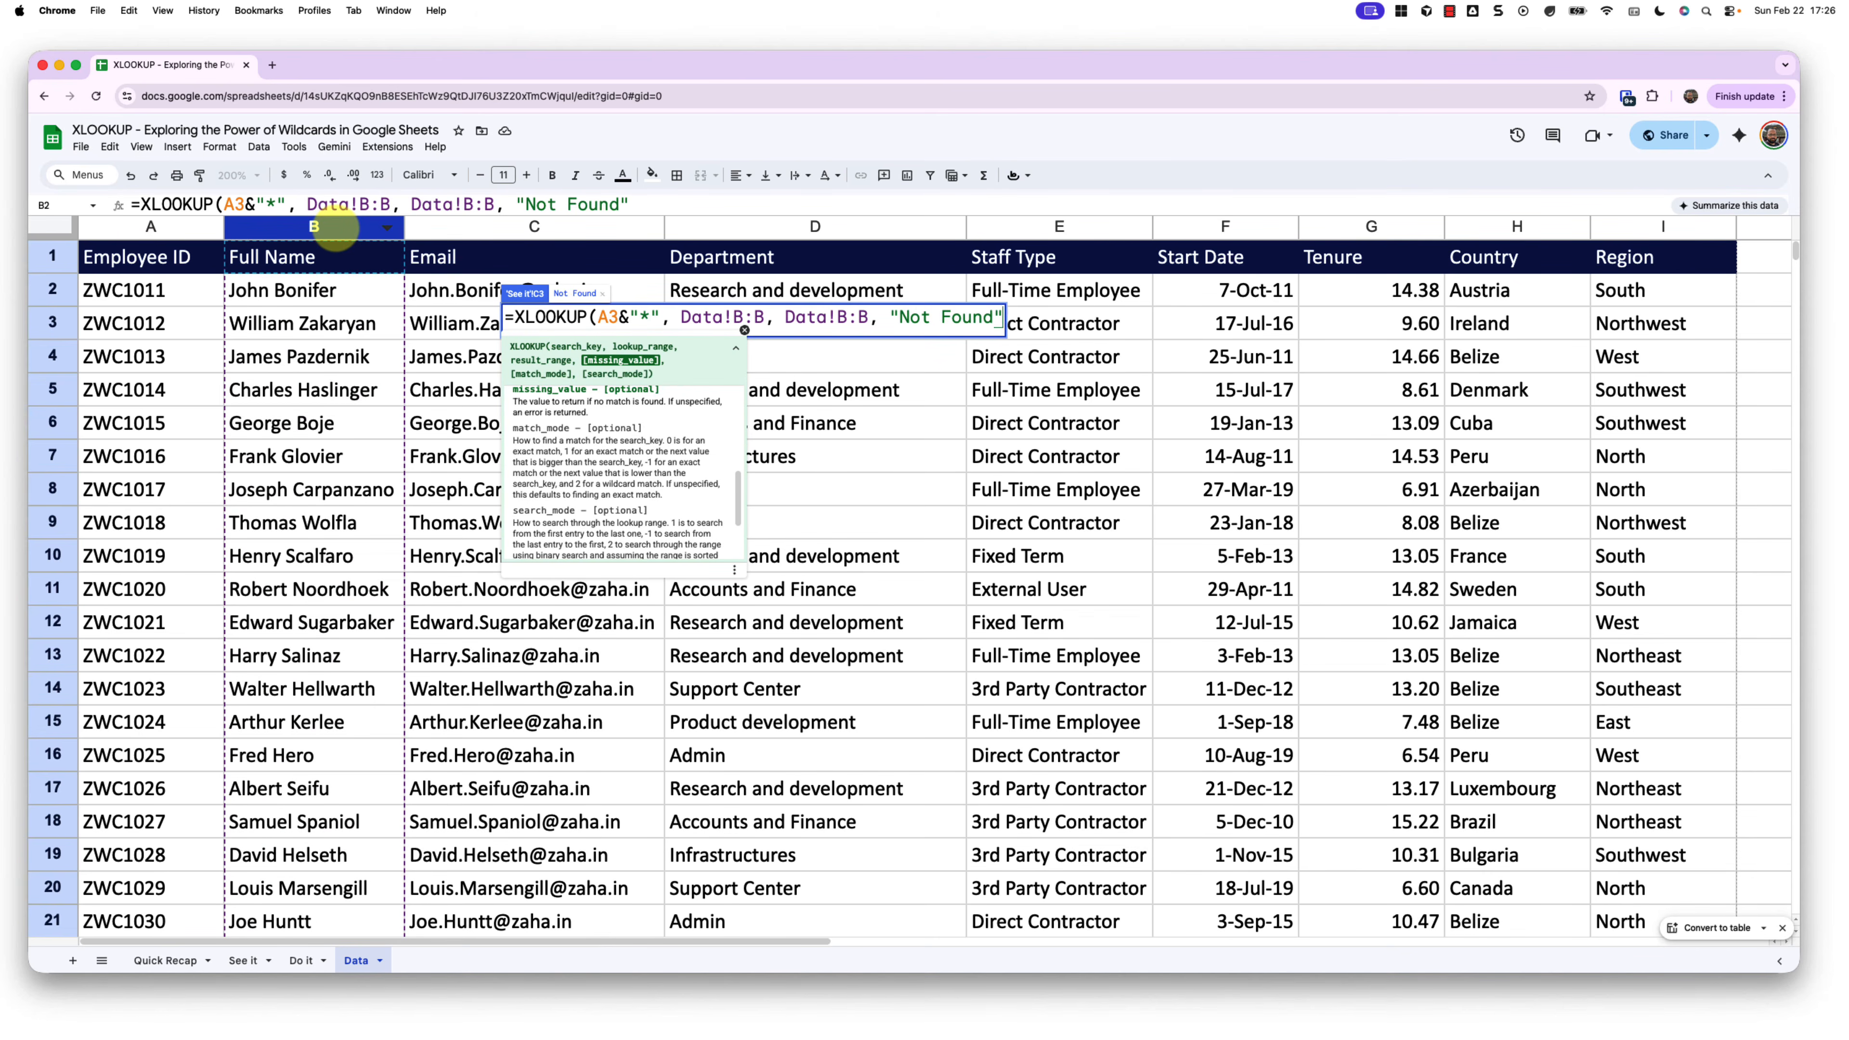
{"action": "type", "text": ","}
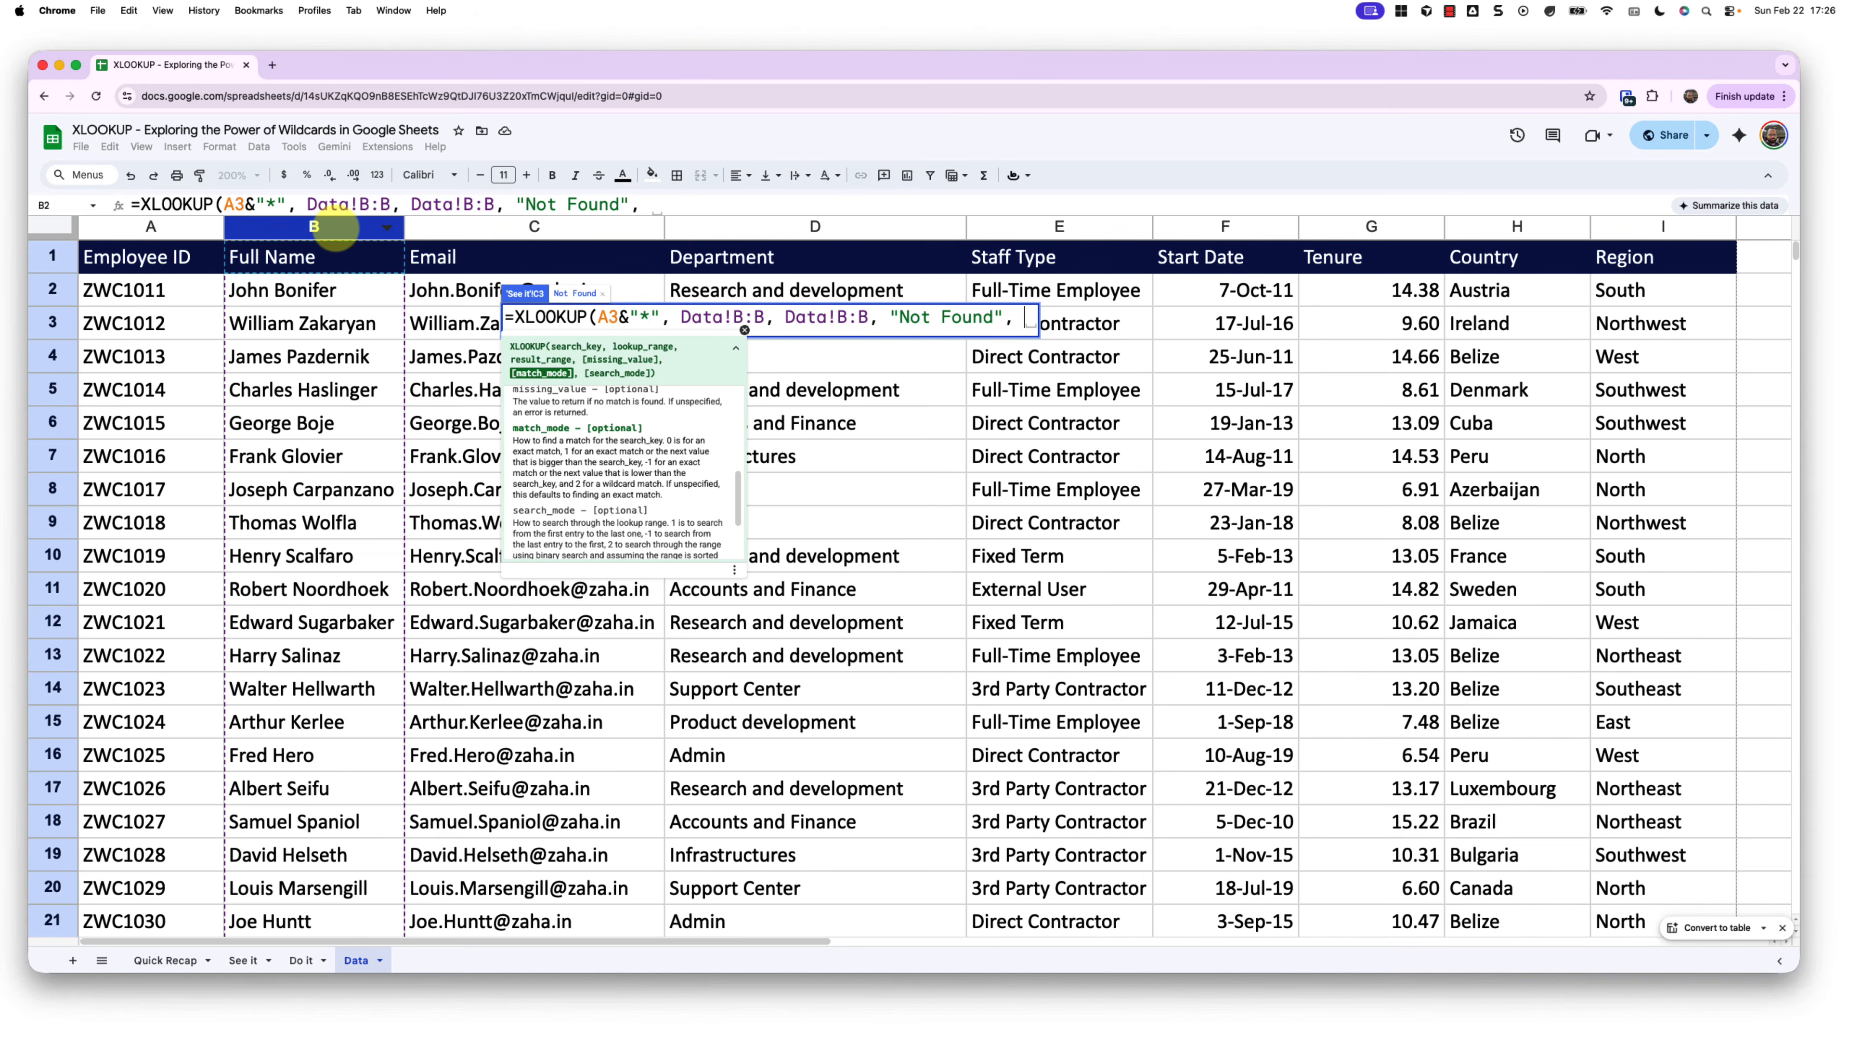
{"action": "type", "text": "2"}
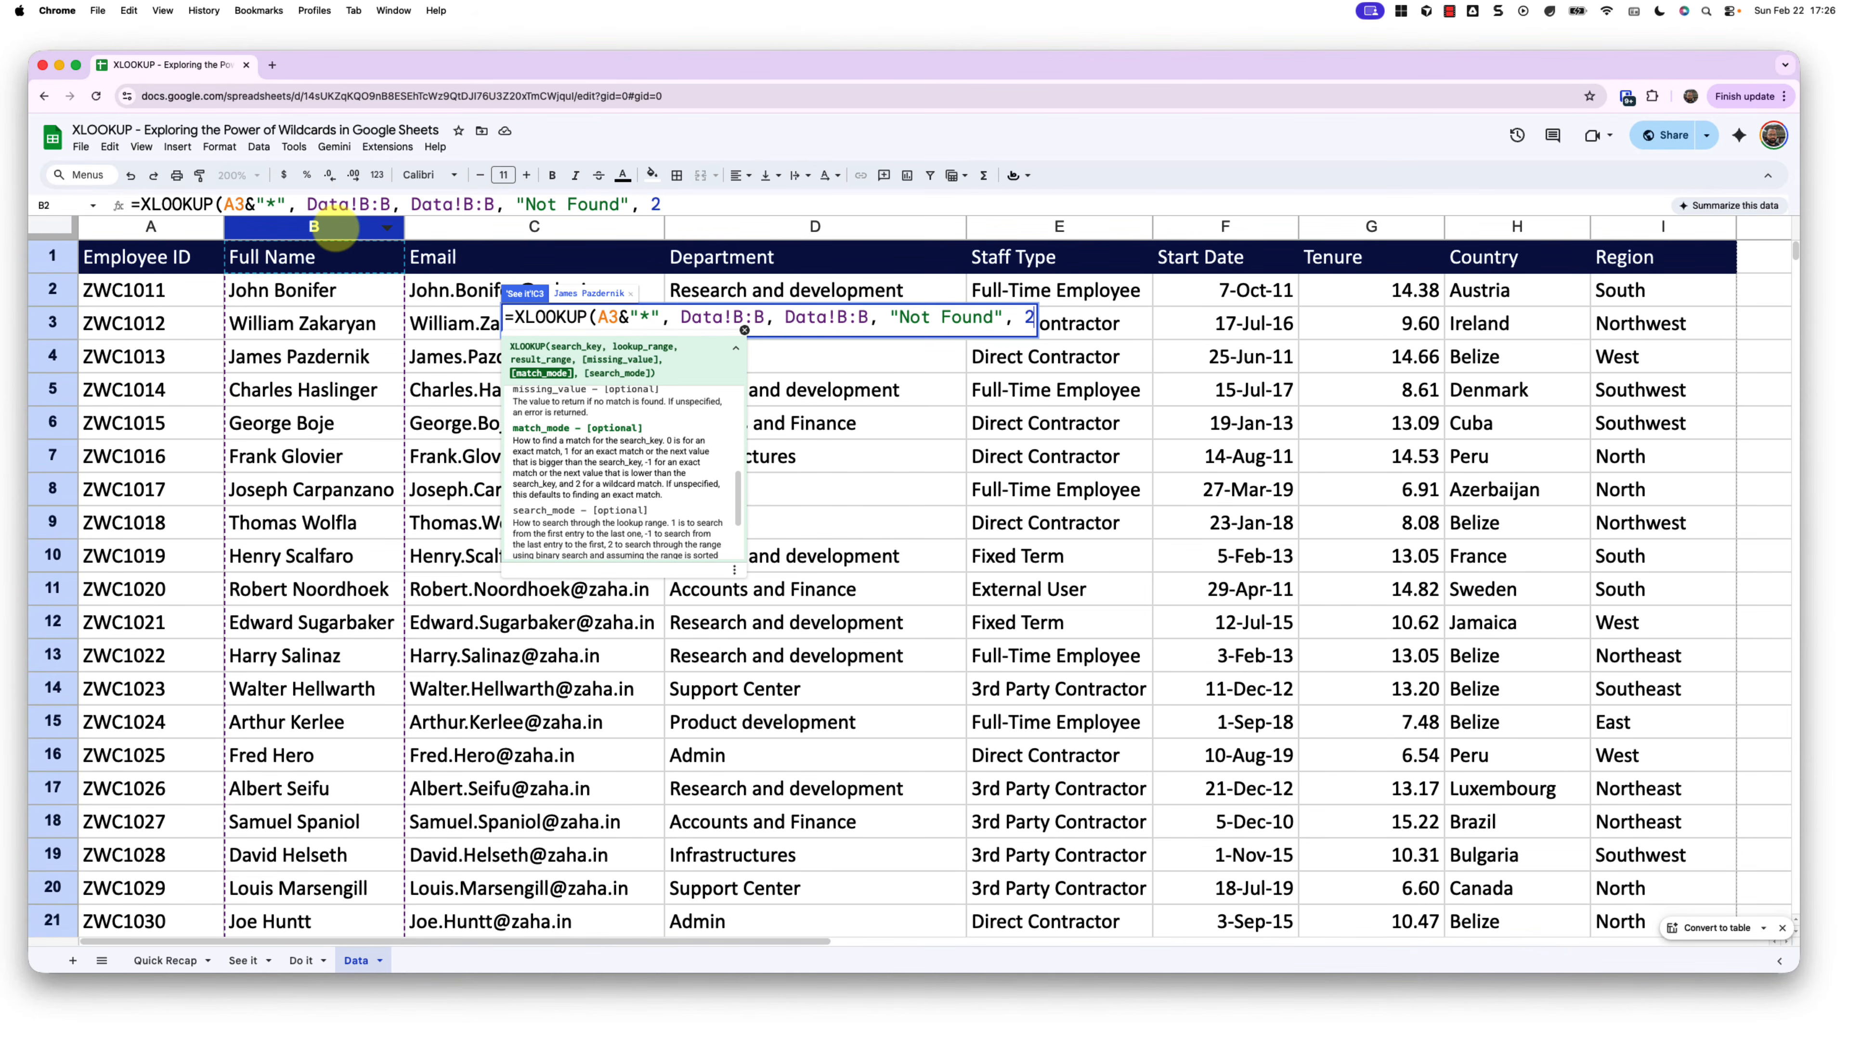
{"action": "type", "text": ")"}
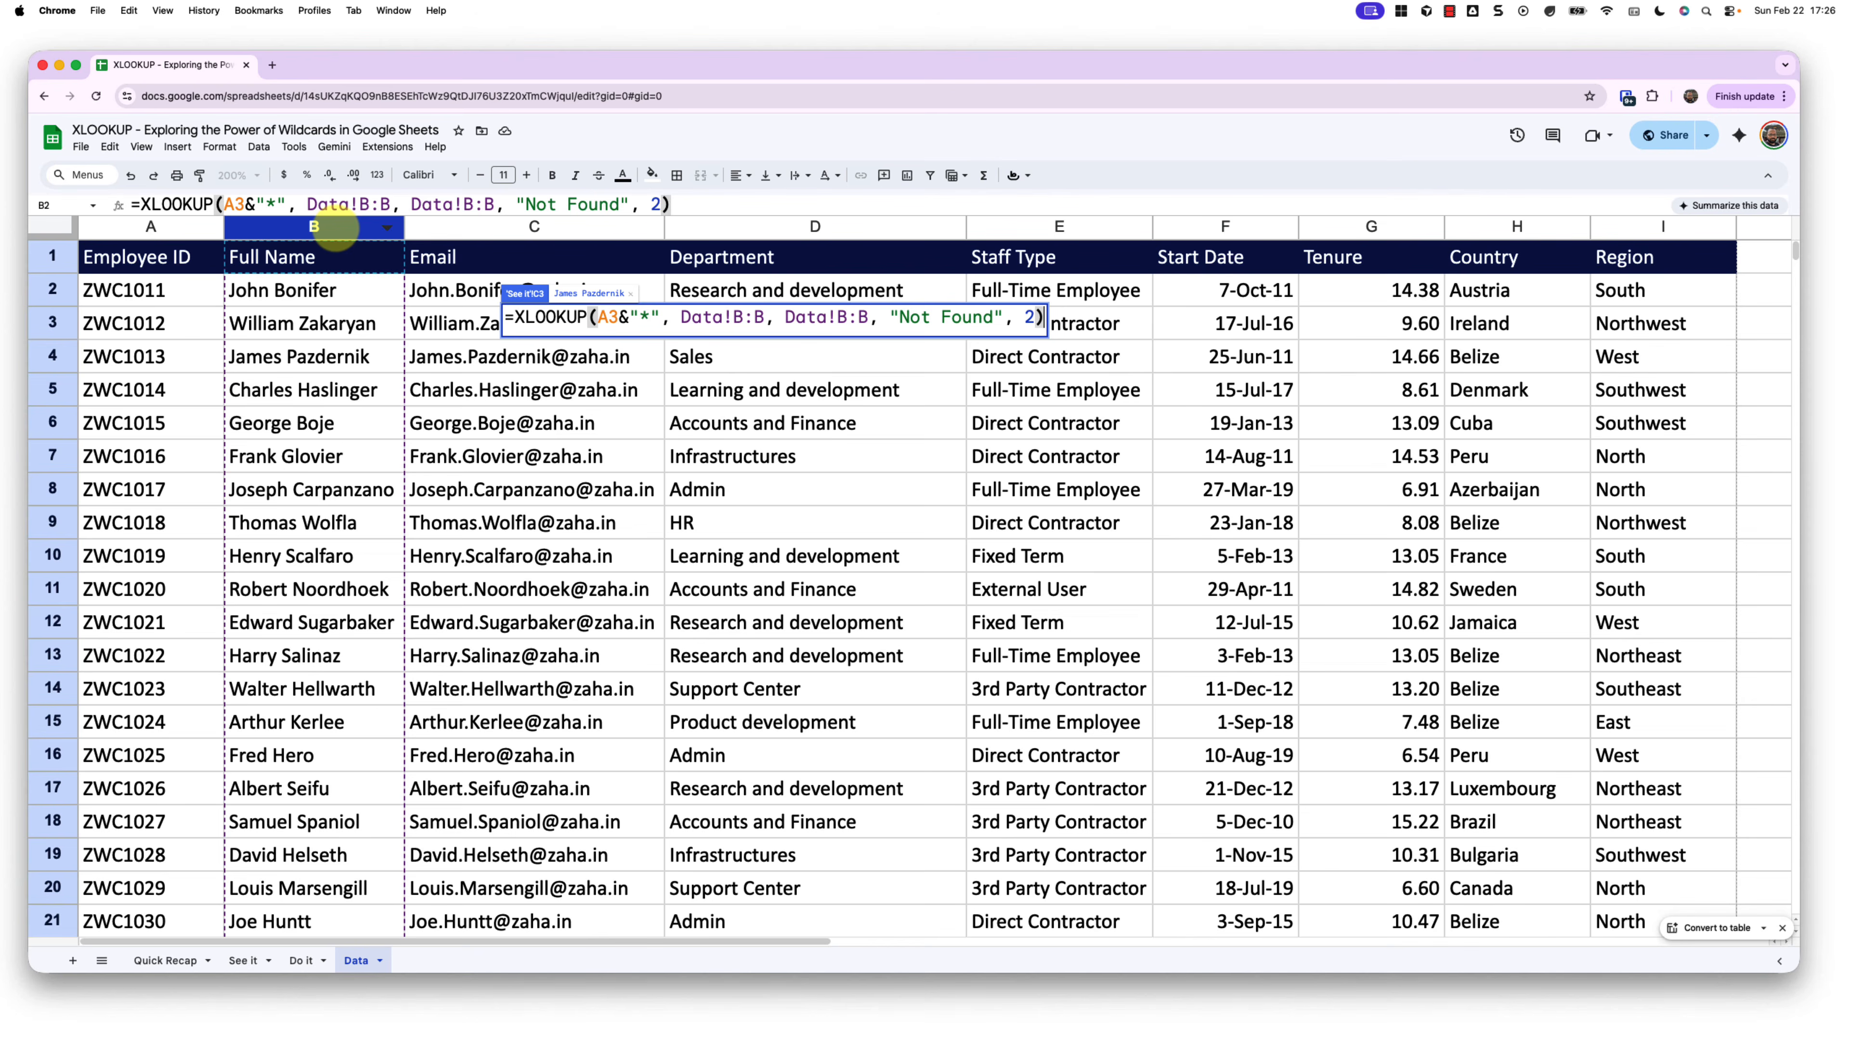
{"action": "key", "text": "Return"}
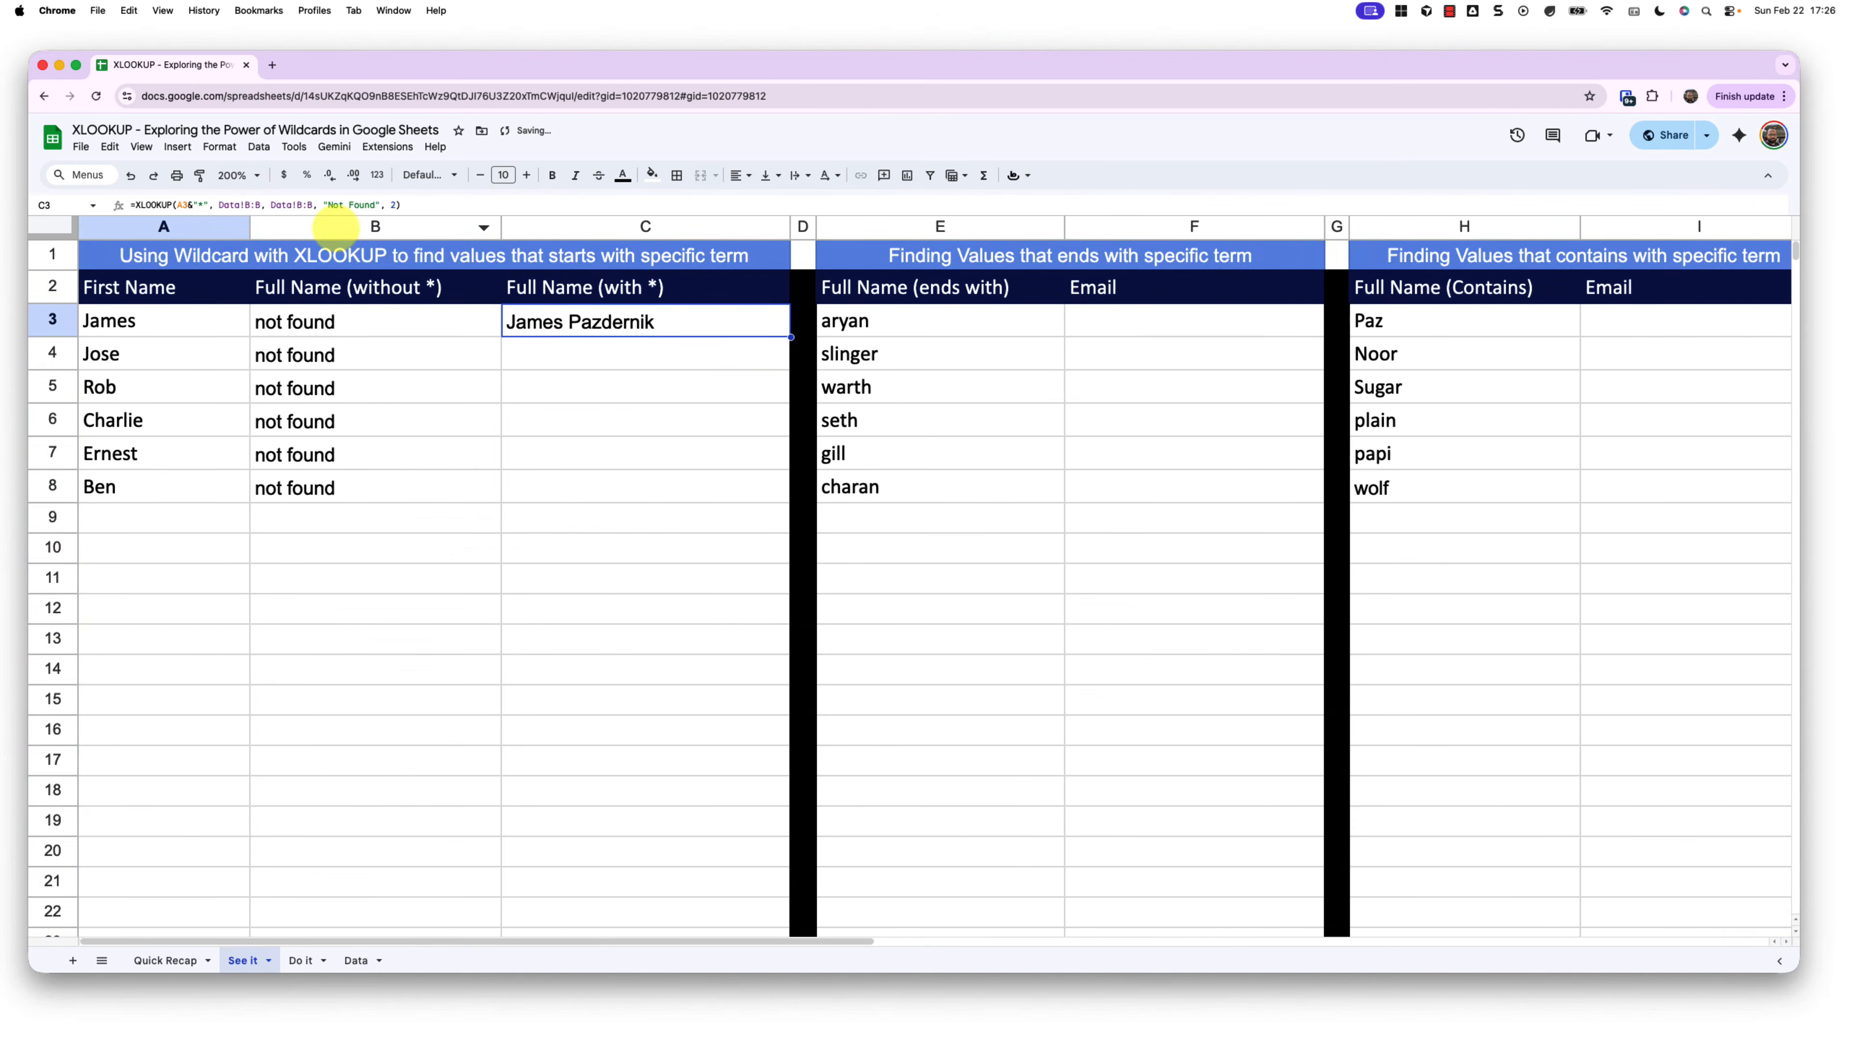
Step: Fill the wildcard XLOOKUP formula from C3 down the Full Name (with *) column to C8
{"action": "left_click", "coordinate": [748, 321]}
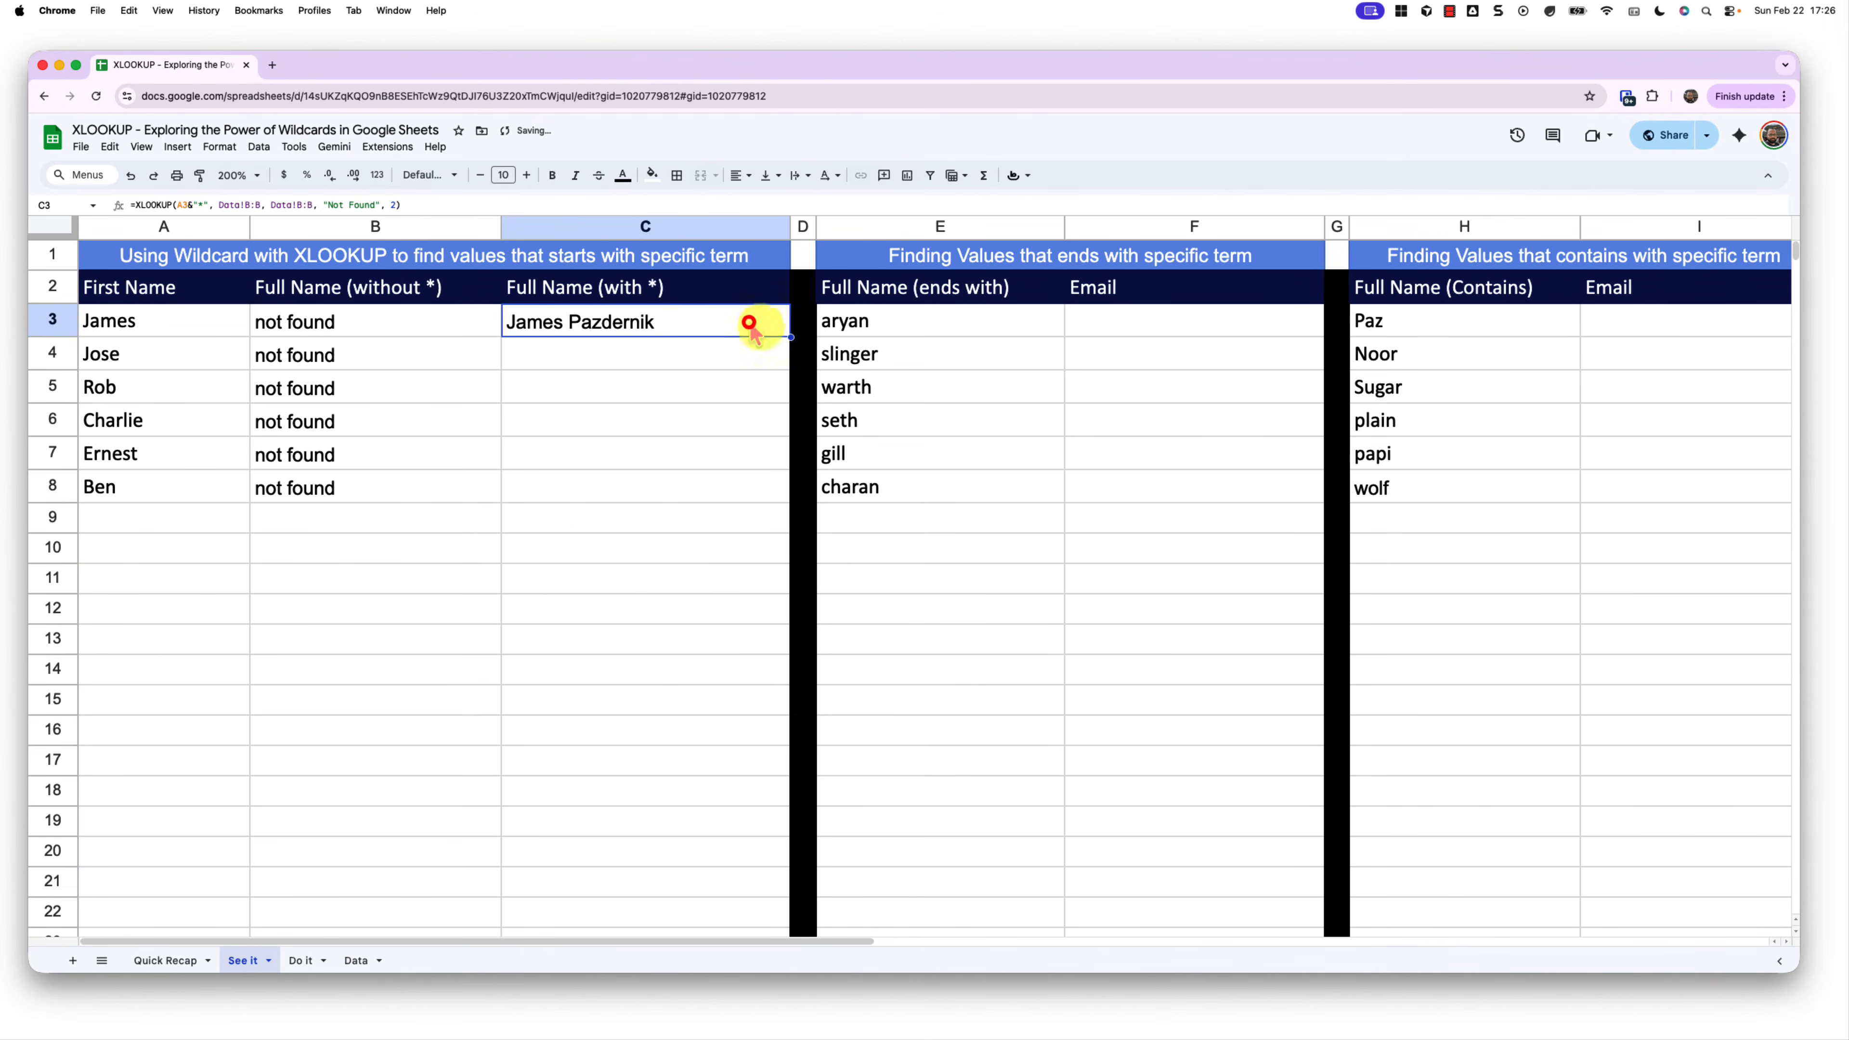
{"action": "left_click", "coordinate": [791, 336]}
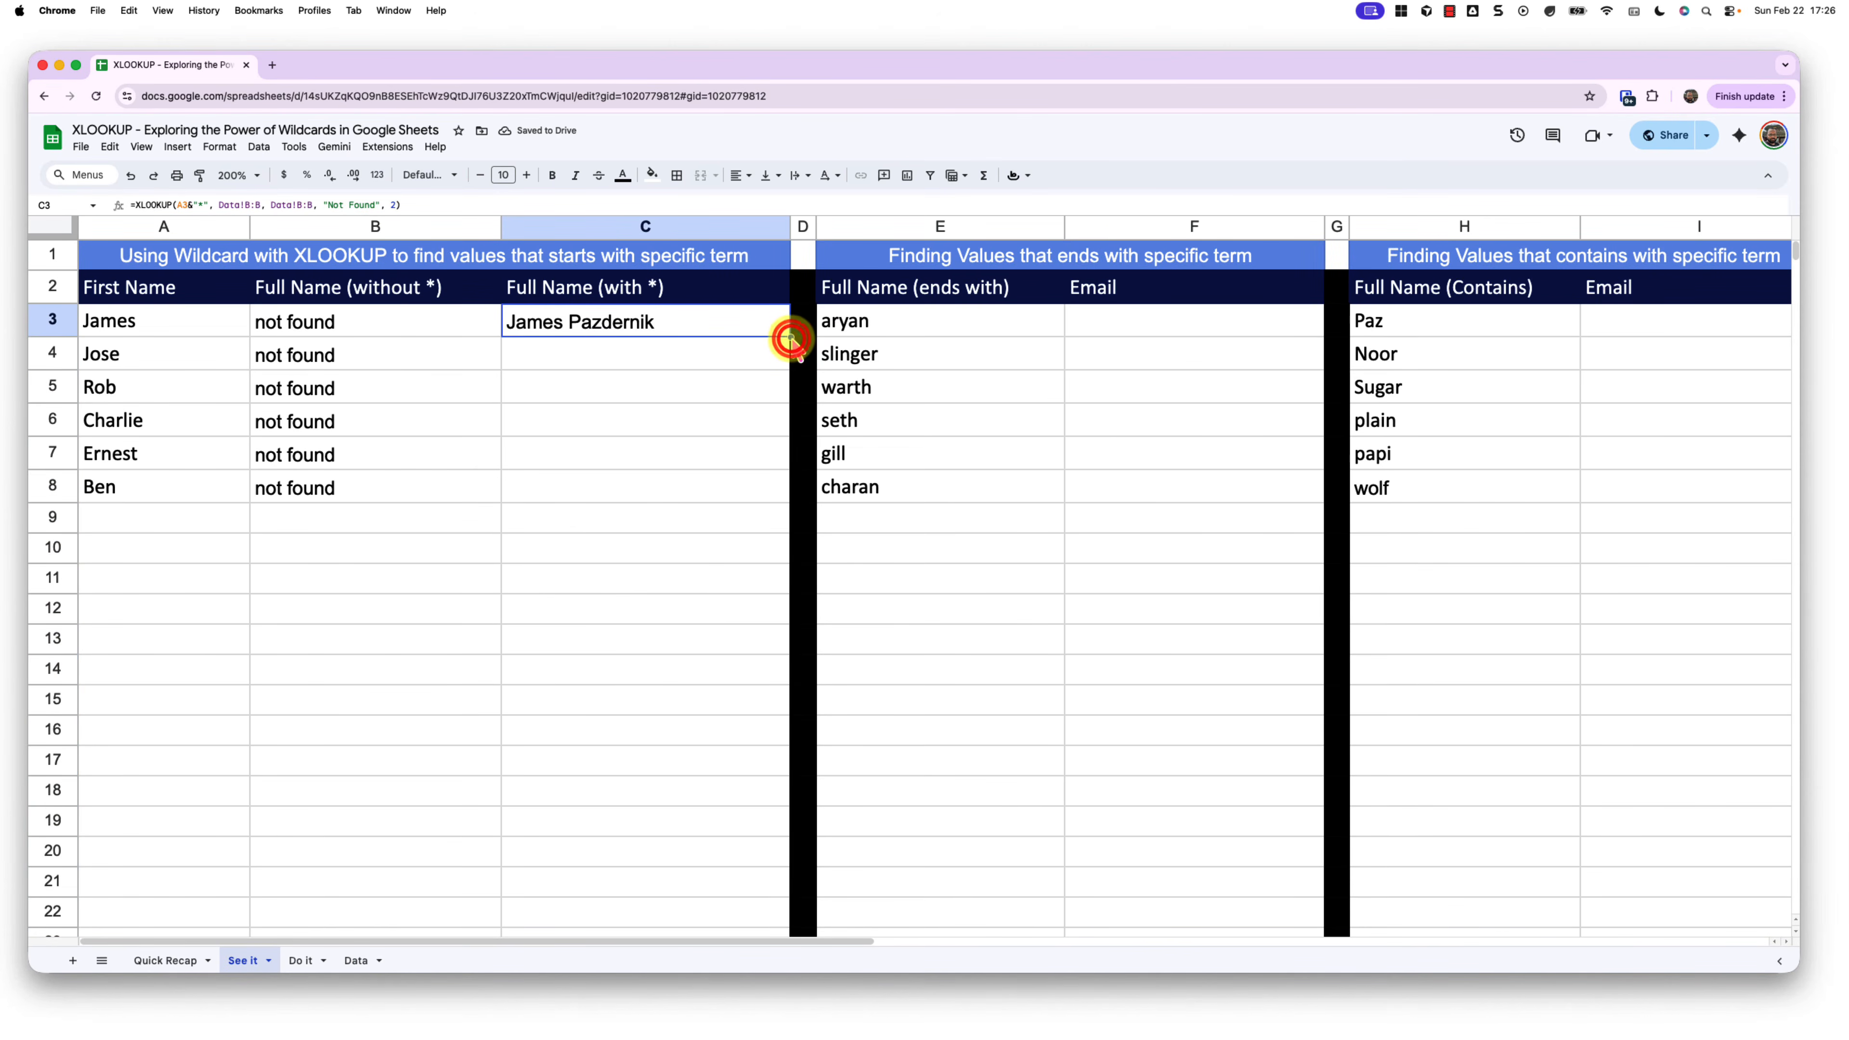
{"action": "double_click", "coordinate": [791, 336]}
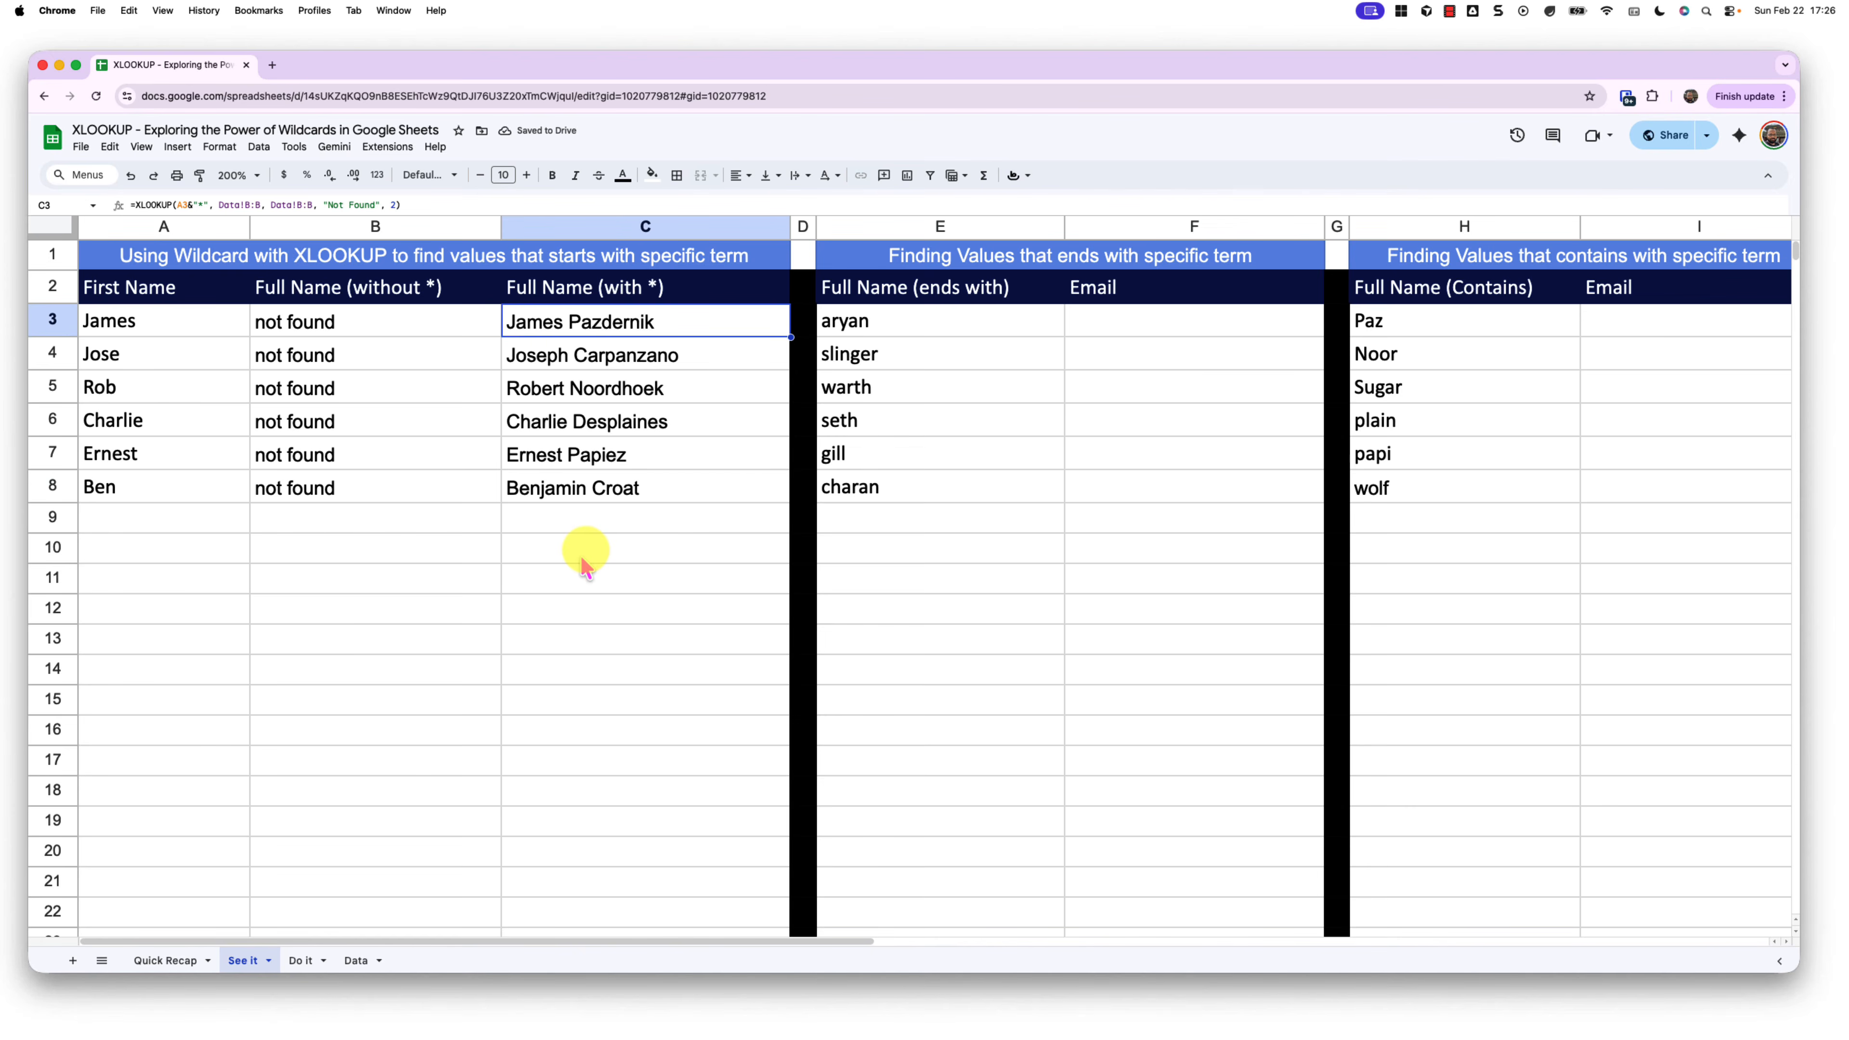
{"action": "left_click", "coordinate": [1152, 322]}
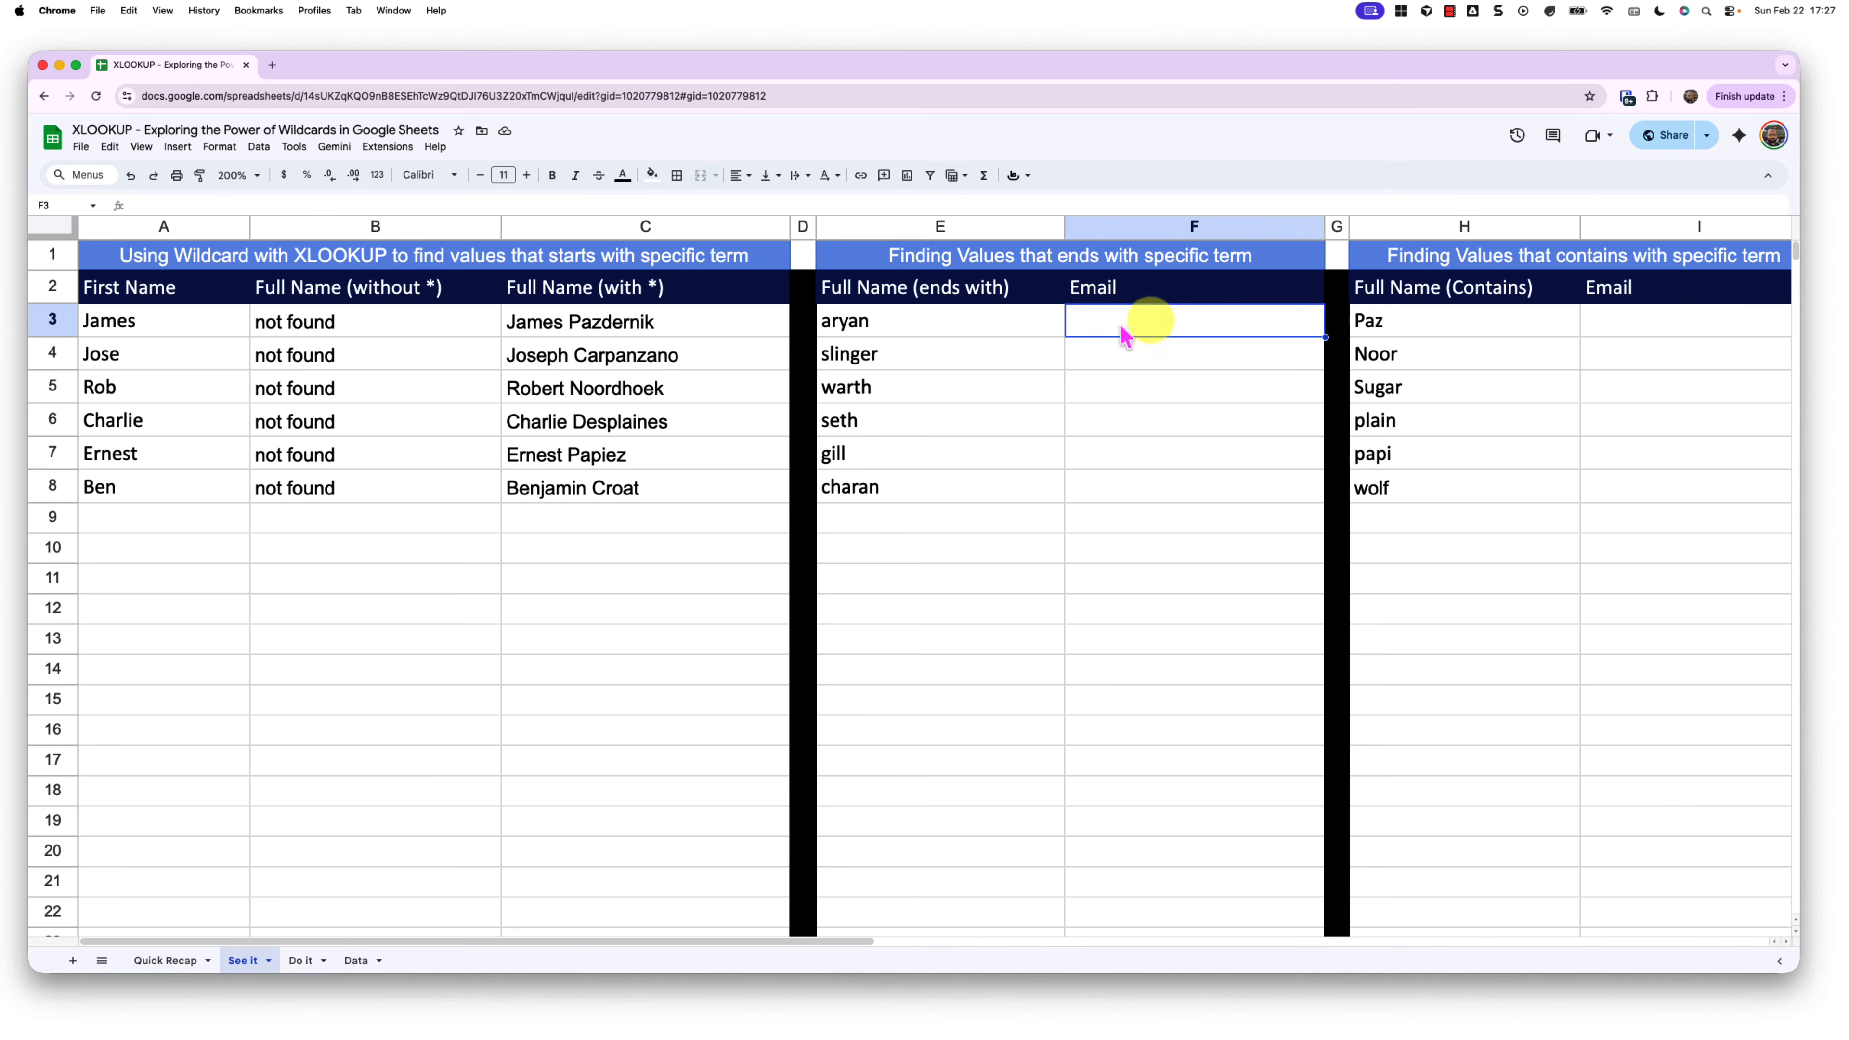
{"action": "left_click_drag", "start_coordinate": [902, 317], "coordinate": [909, 502]}
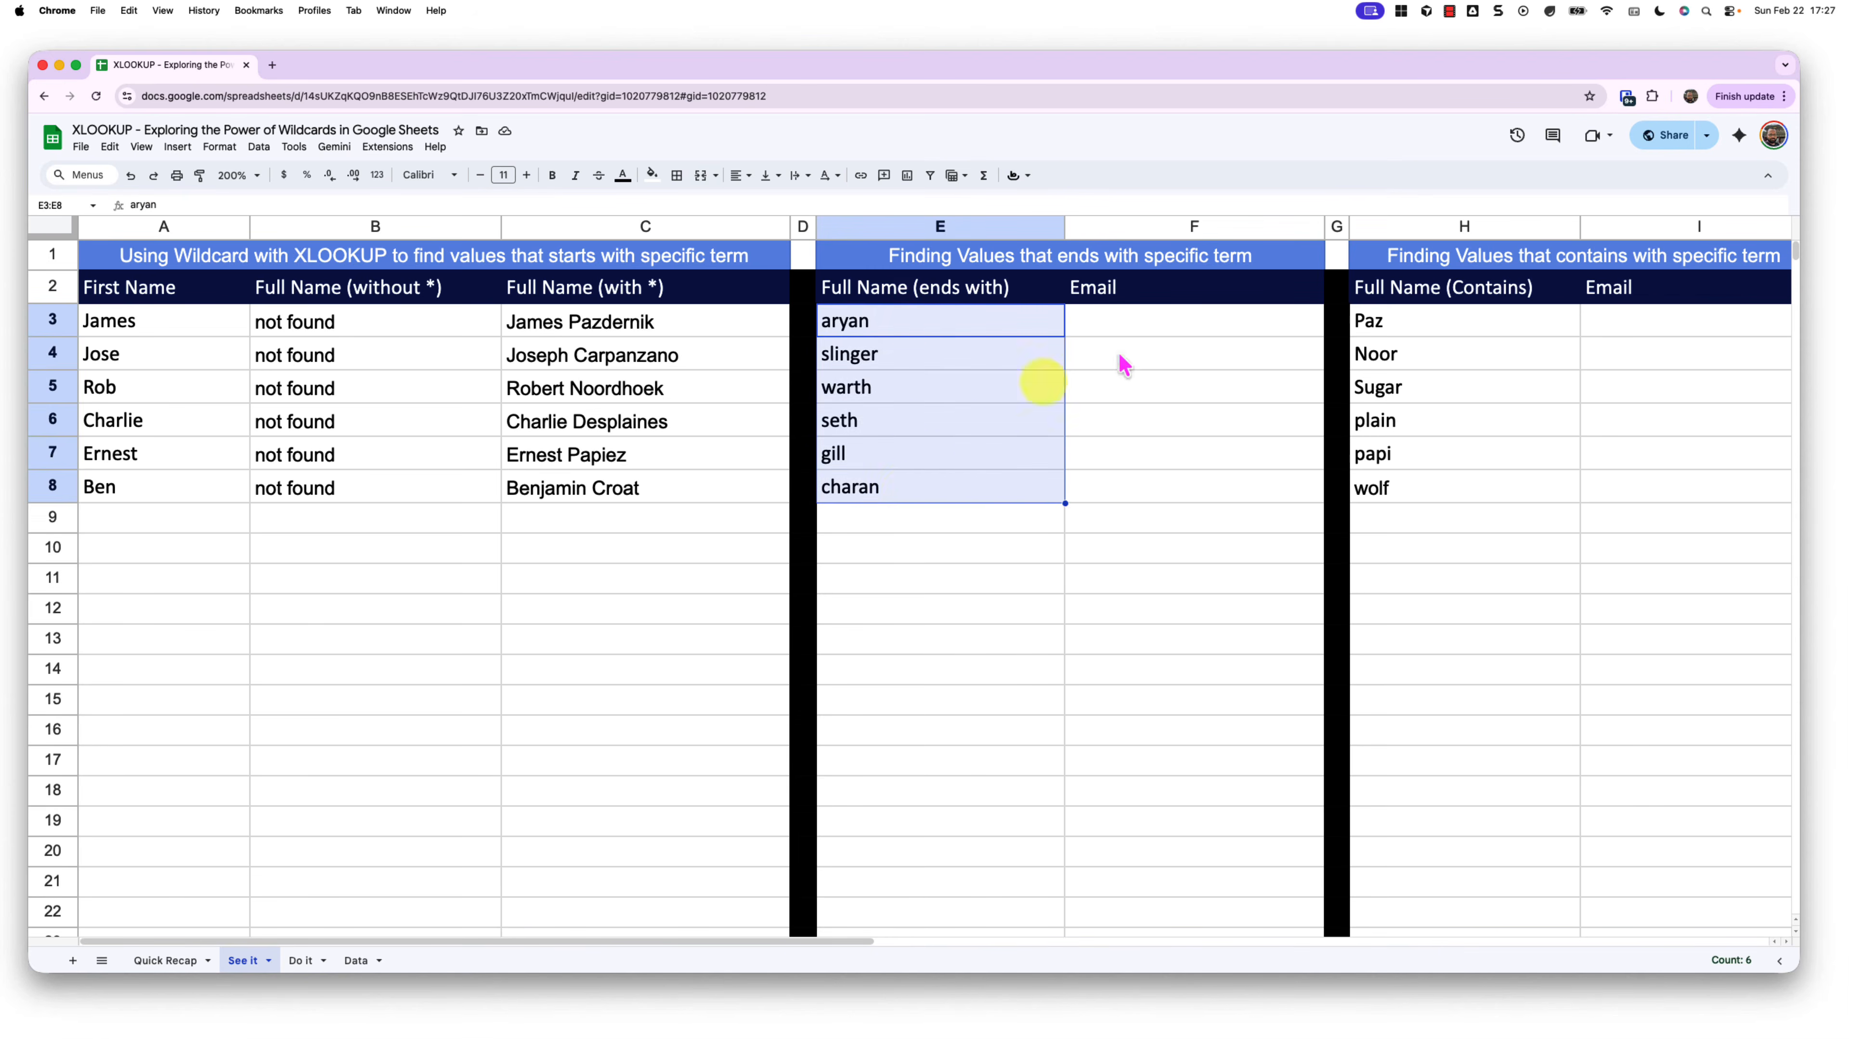
{"action": "left_click", "coordinate": [1127, 318]}
{"action": "left_click_drag", "start_coordinate": [982, 321], "coordinate": [964, 486]}
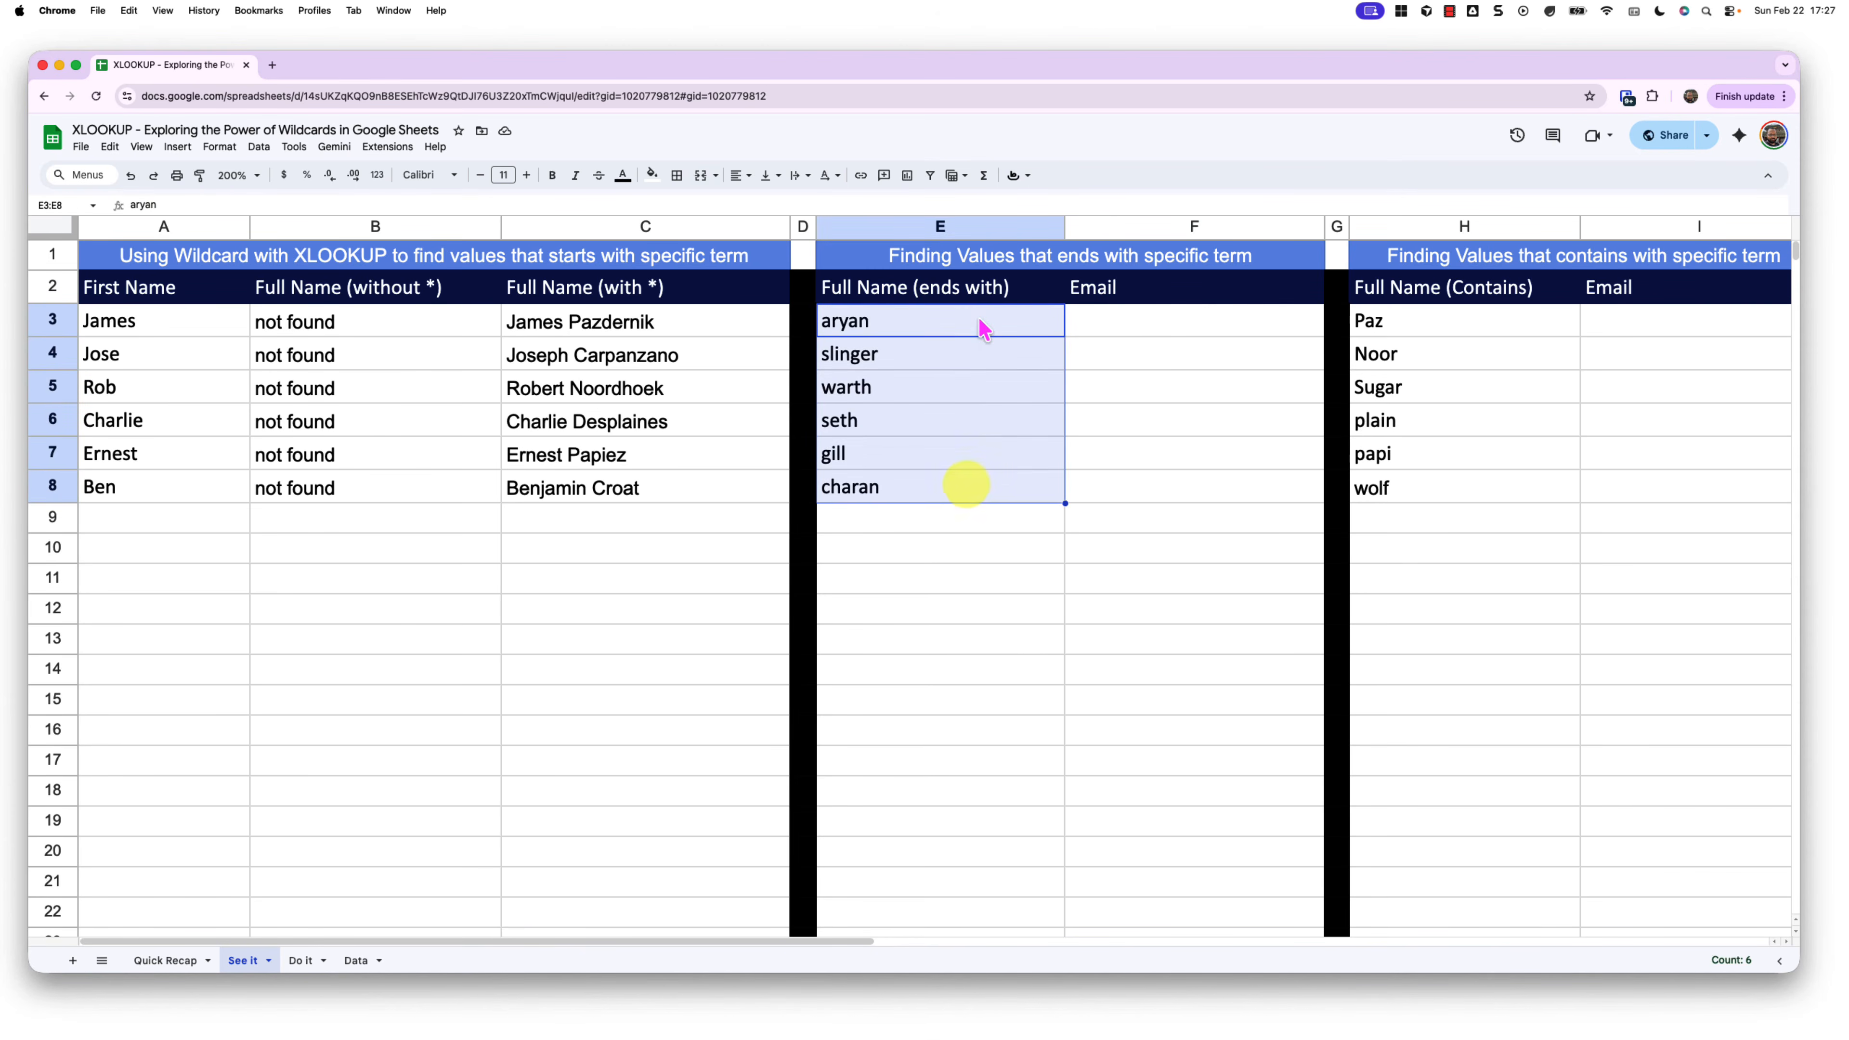
Step: Start an XLOOKUP formula in F3 with "*"&E3 as the search key to match names ending with the term
{"action": "left_click", "coordinate": [1118, 329]}
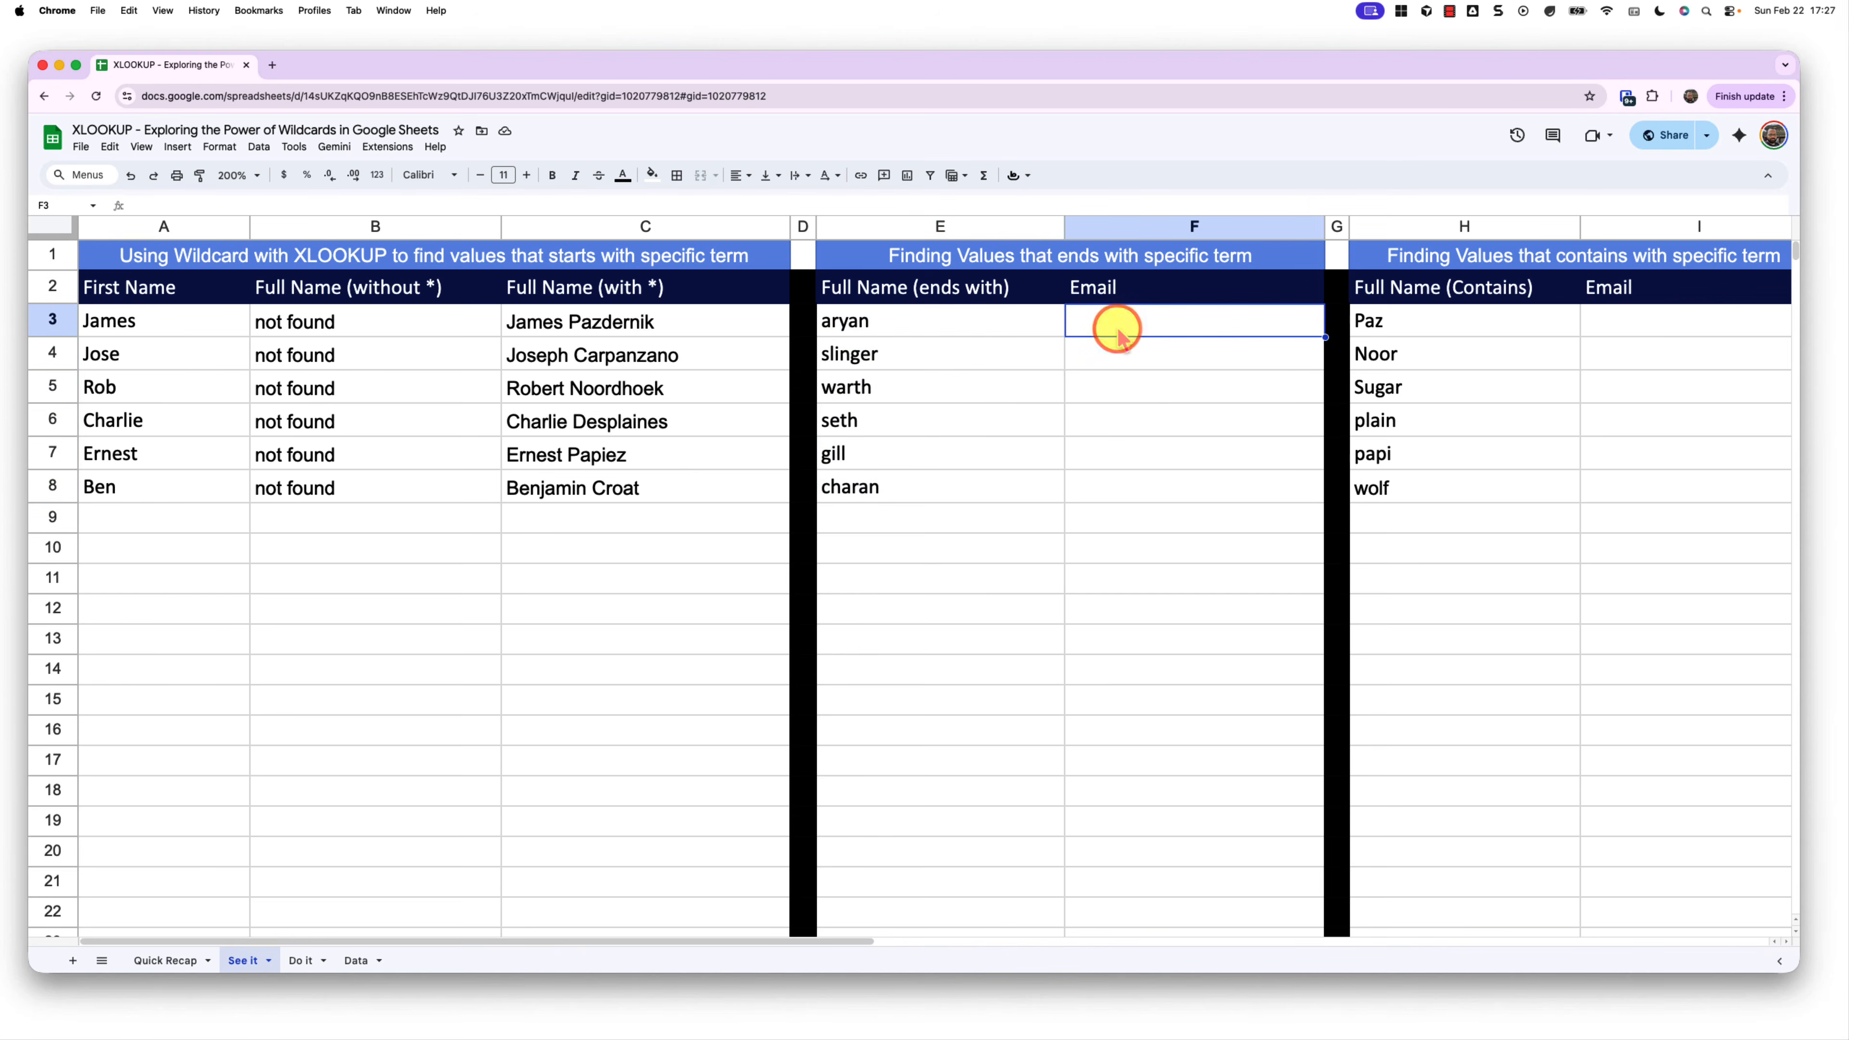
{"action": "type", "text": "=XLOOKUP("}
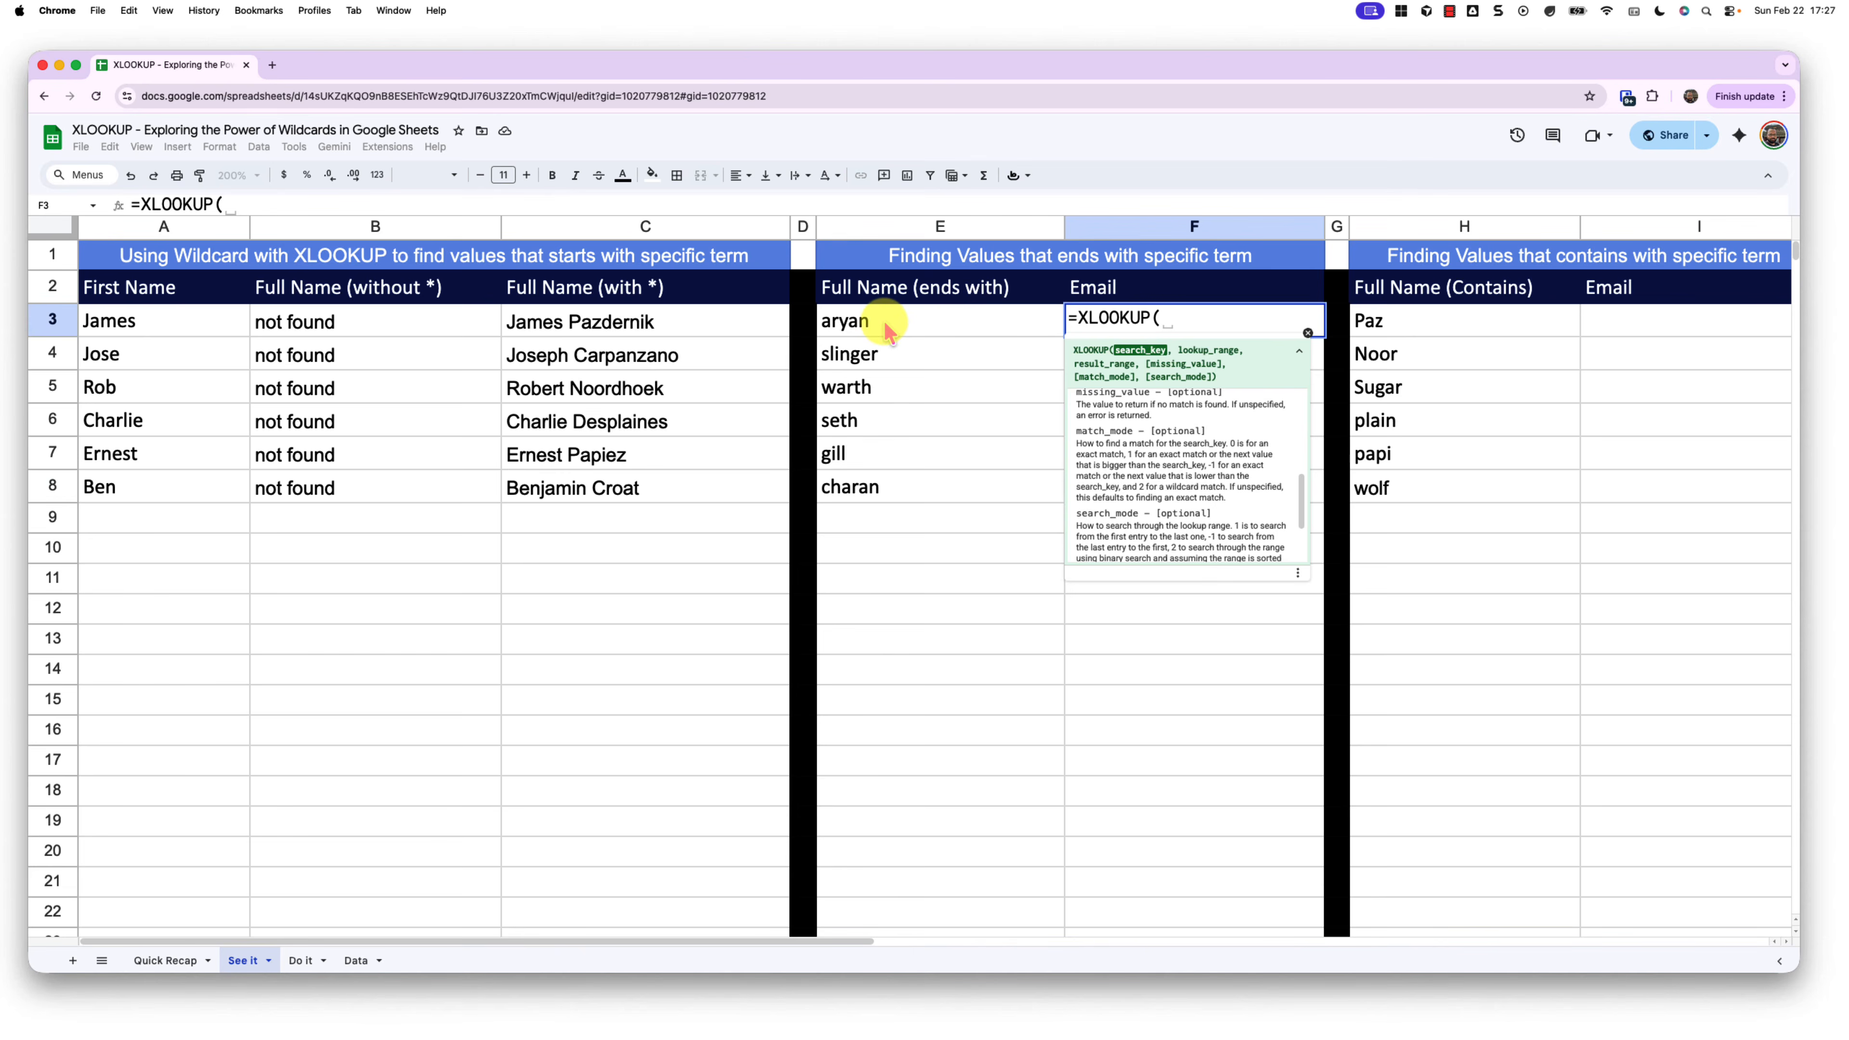
{"action": "type", "text": "*"}
{"action": "key", "text": "BackSpace"}
{"action": "type", "text": "\"*\""}
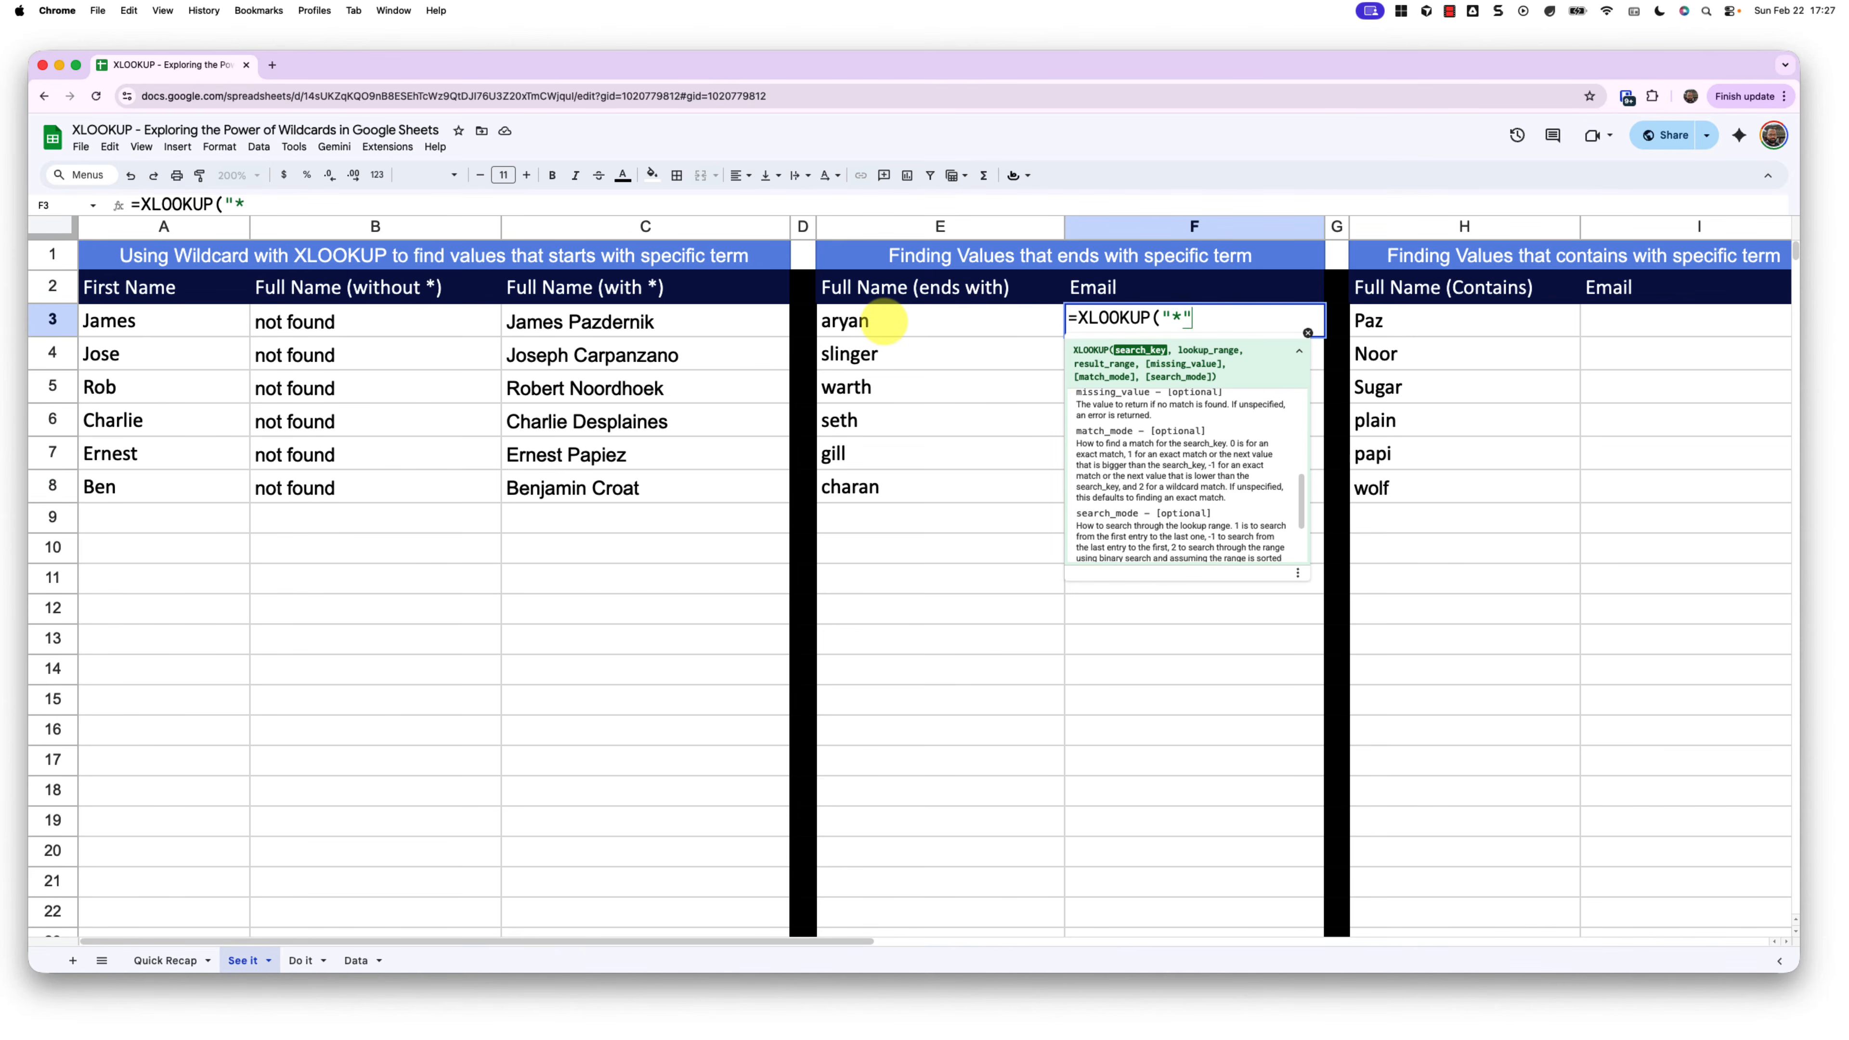
{"action": "type", "text": "&"}
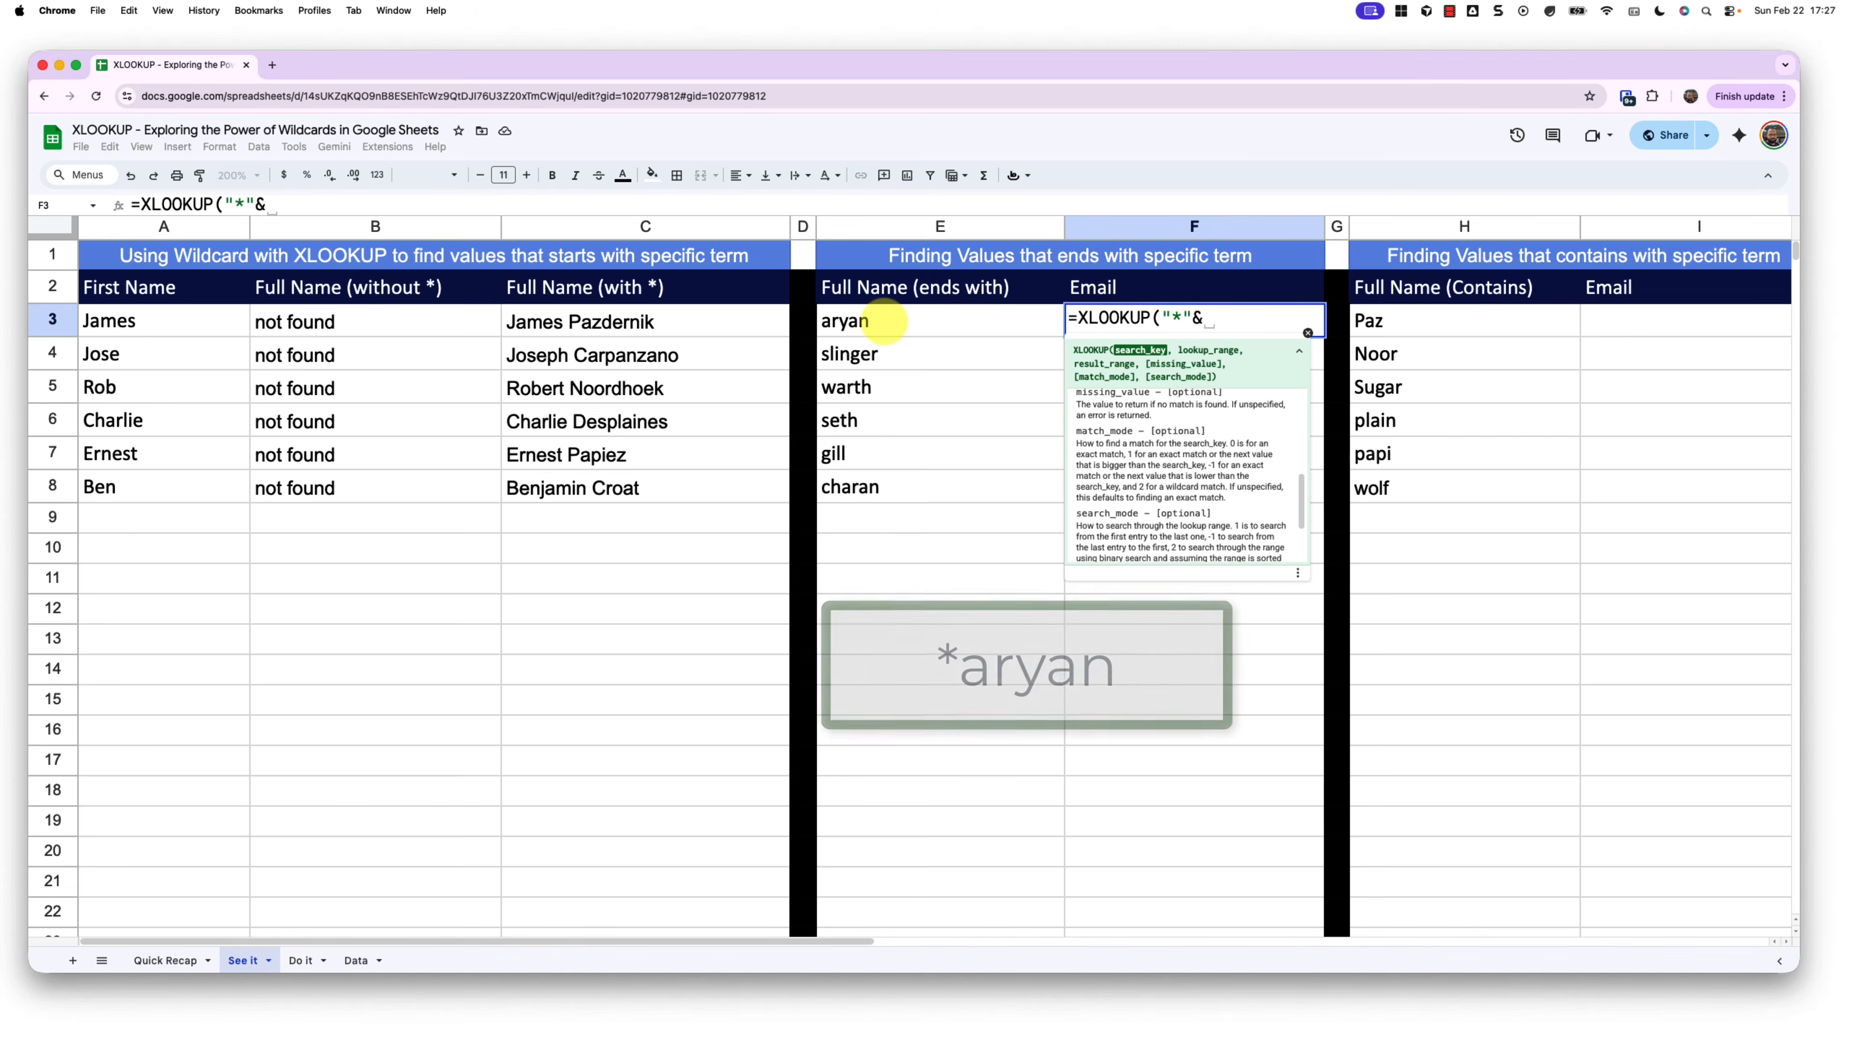
{"action": "left_click", "coordinate": [838, 321]}
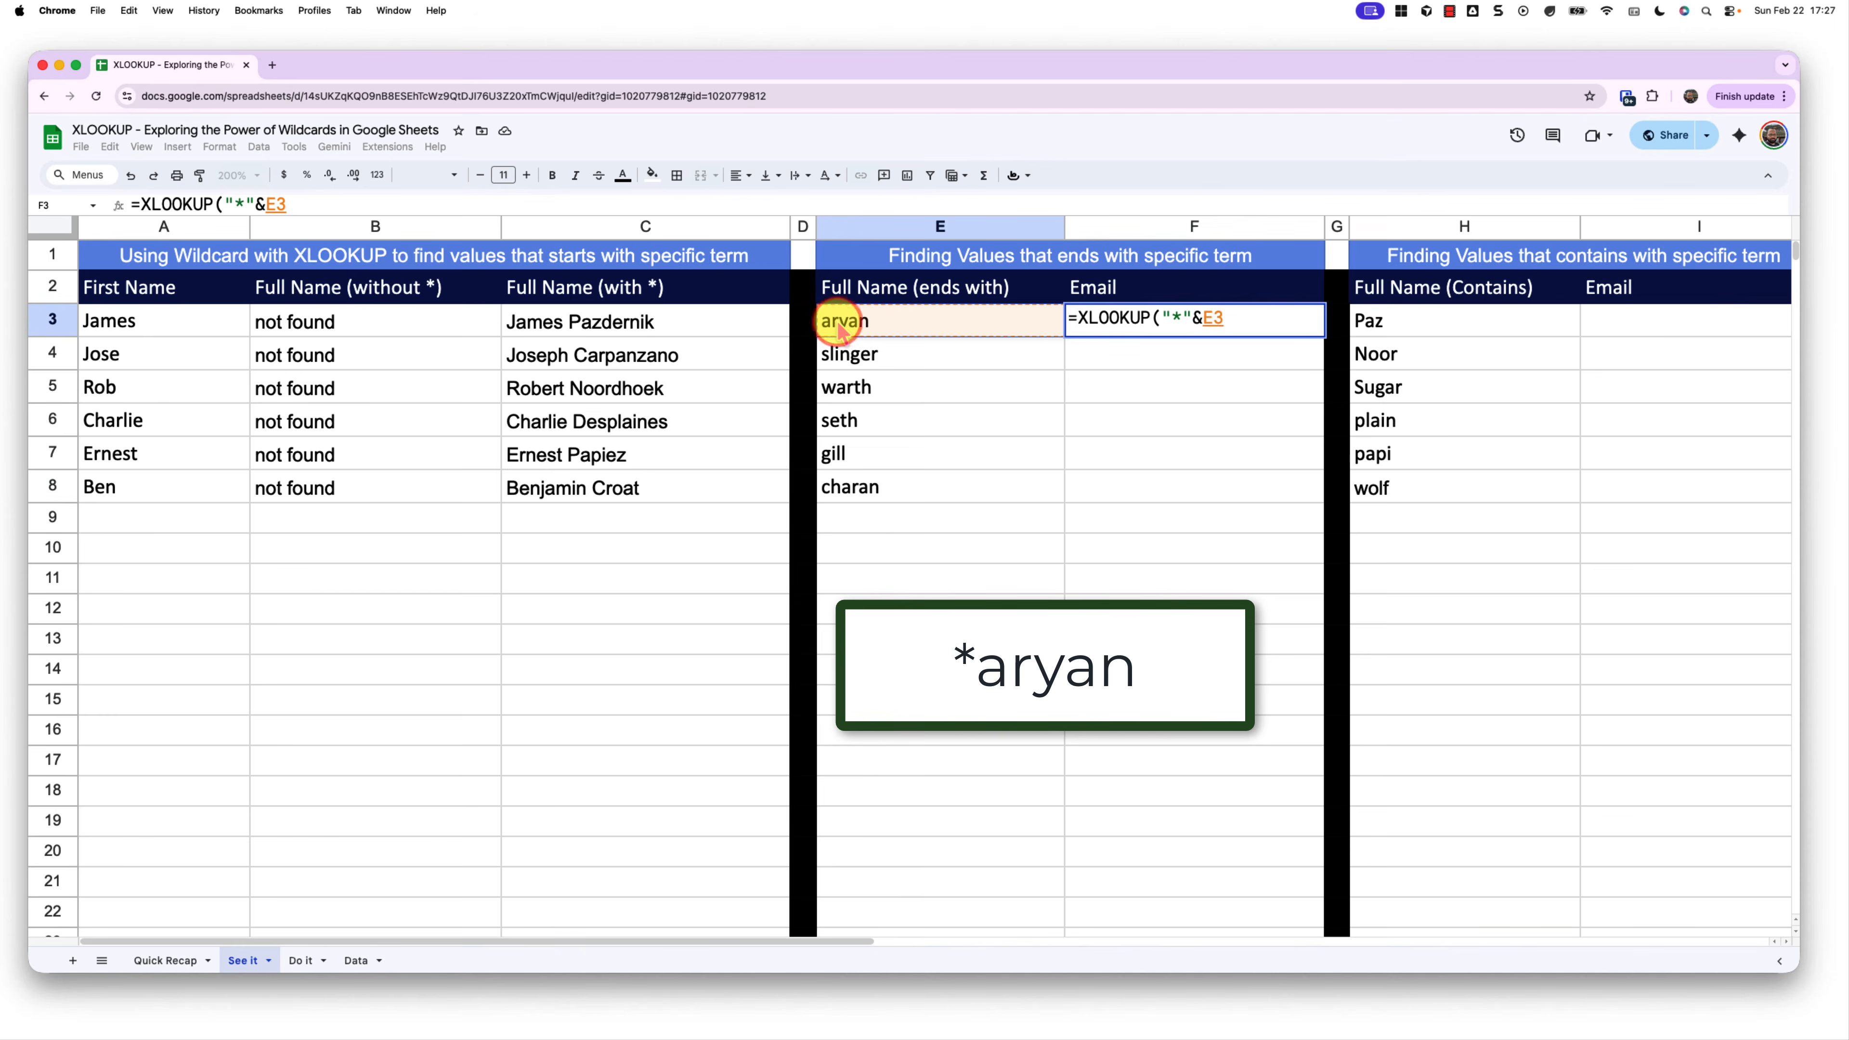
{"action": "type", "text": ","}
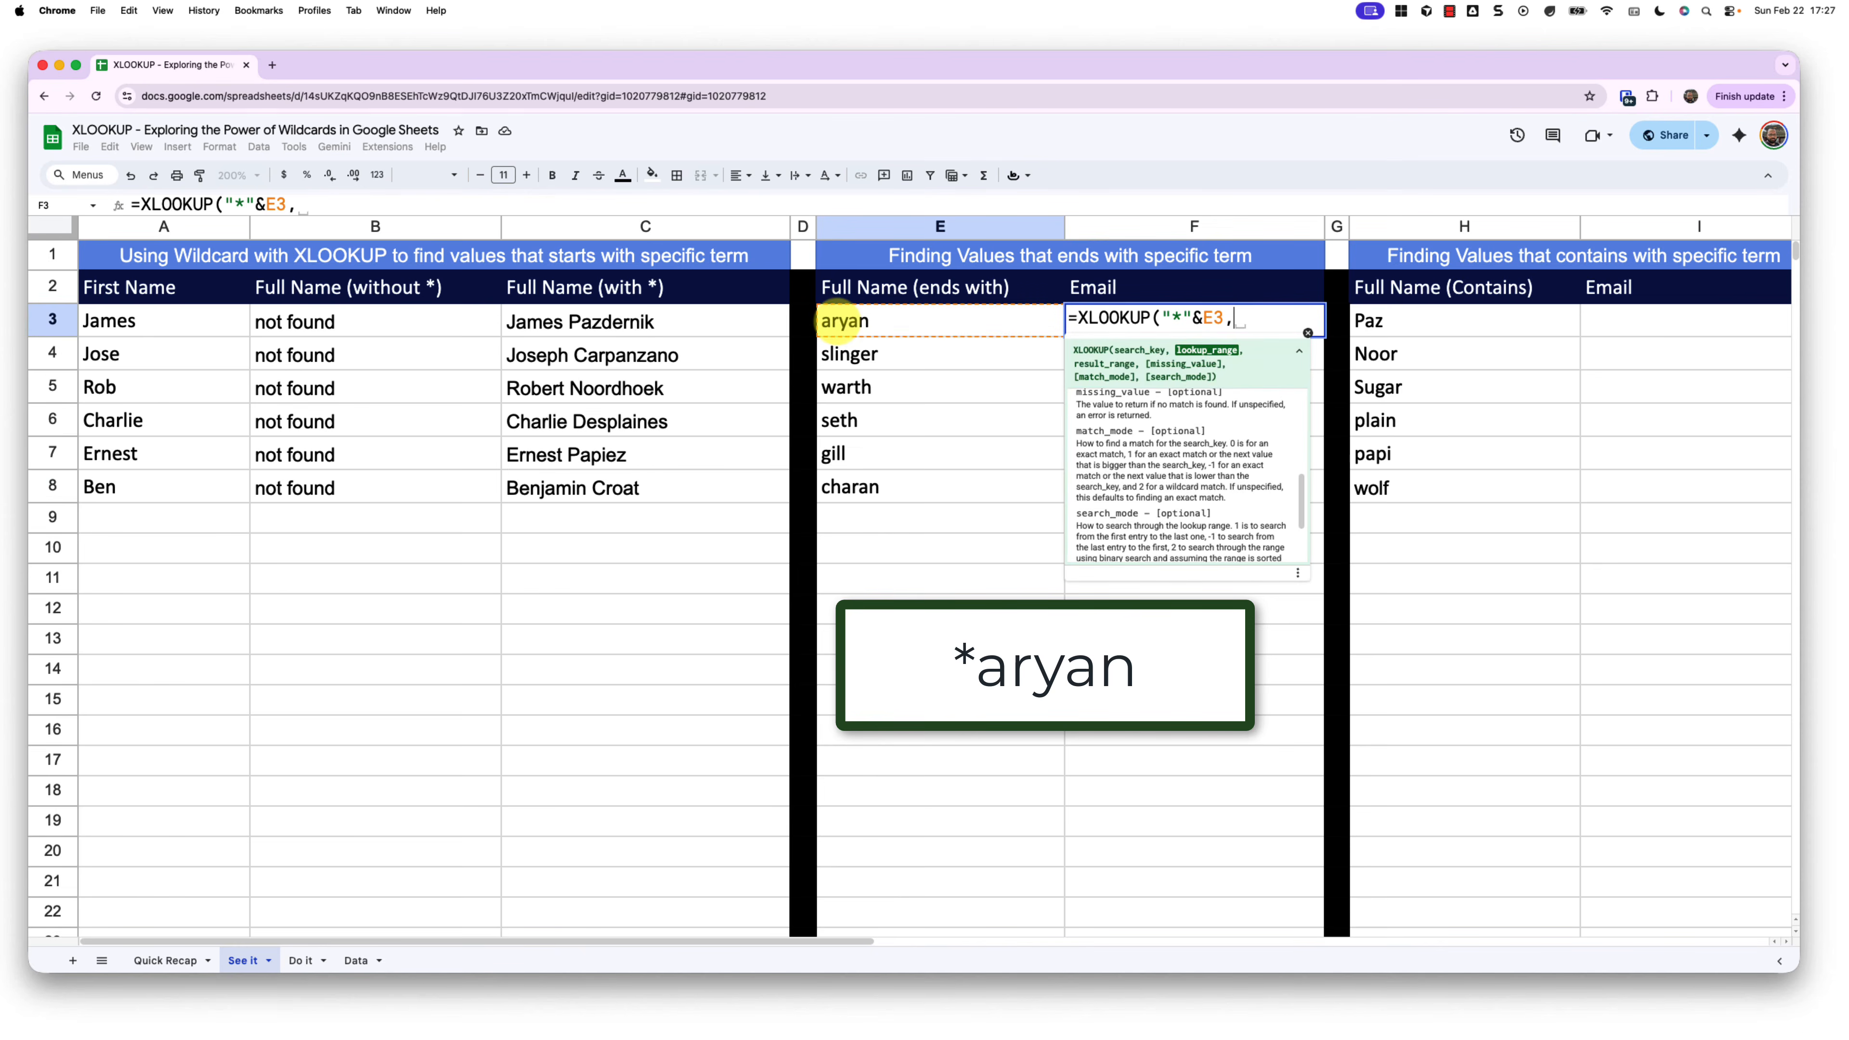
Step: Set Data!B:B as the lookup range and Data!C:C as the result range of the F3 formula
{"action": "left_click", "coordinate": [364, 962]}
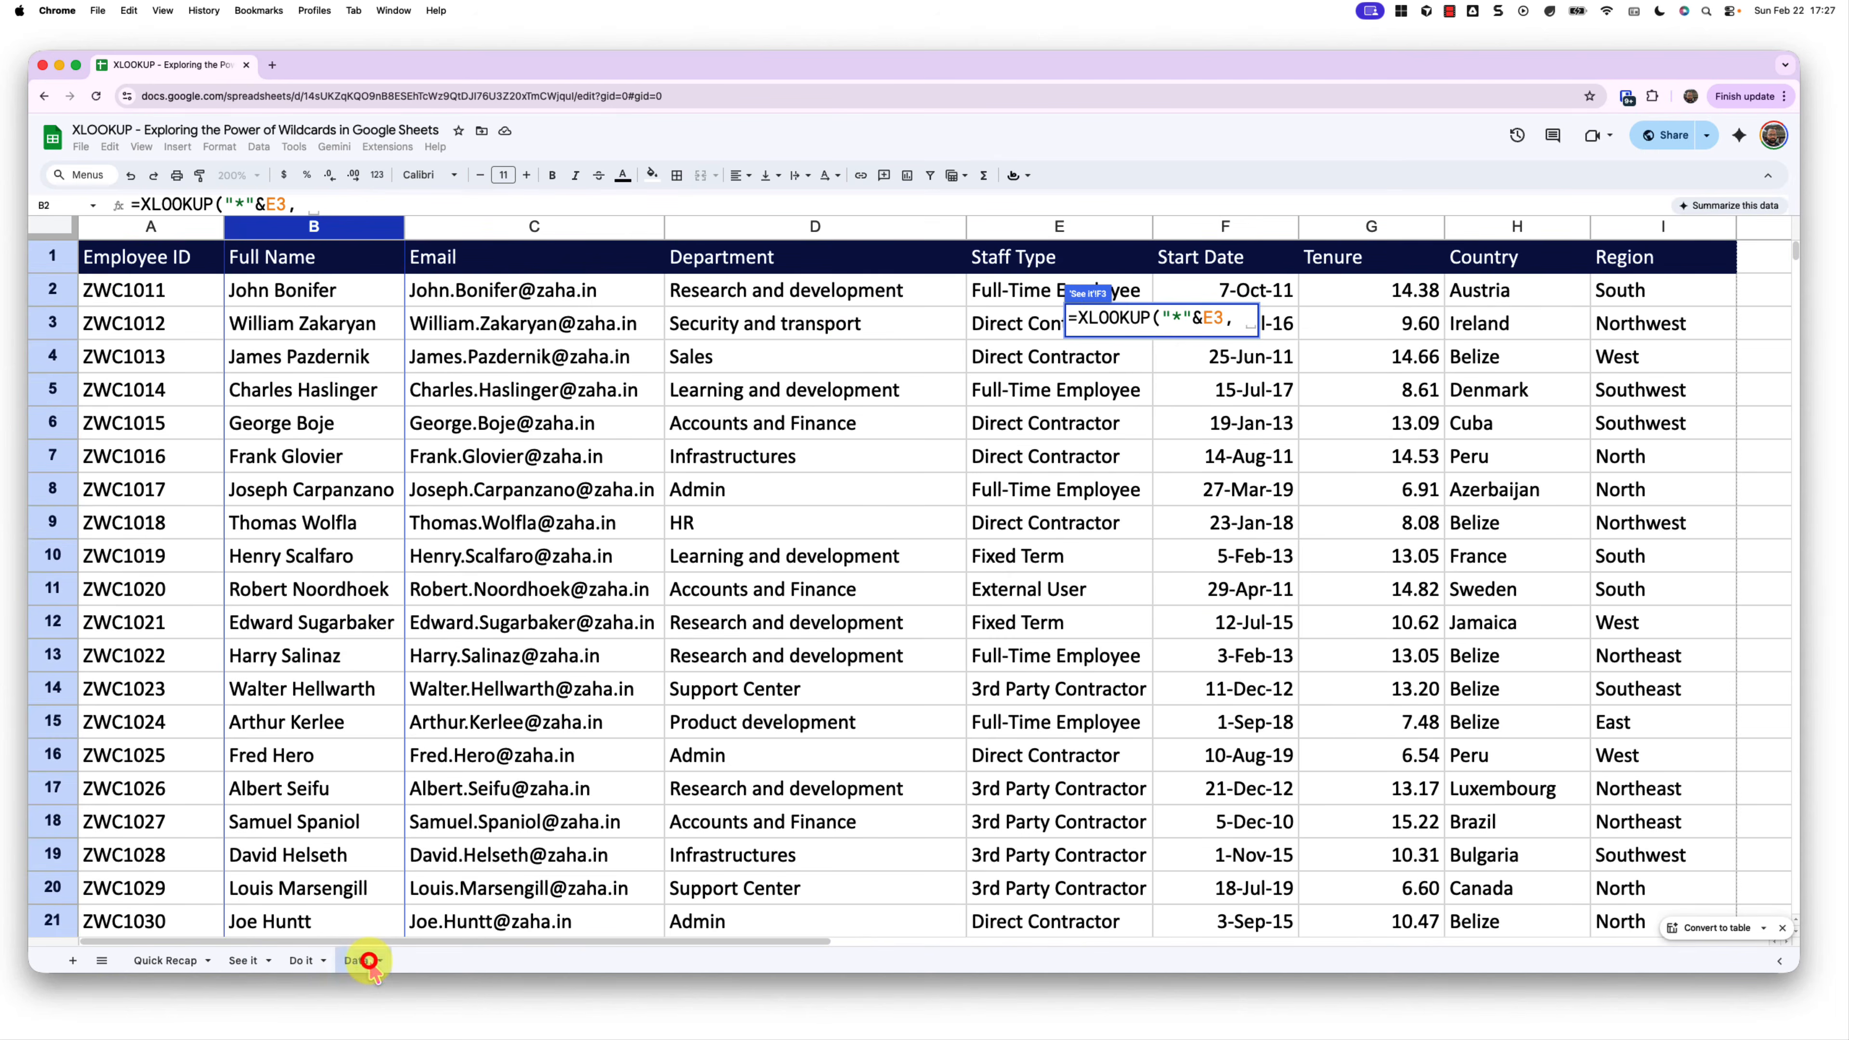
{"action": "left_click", "coordinate": [355, 228]}
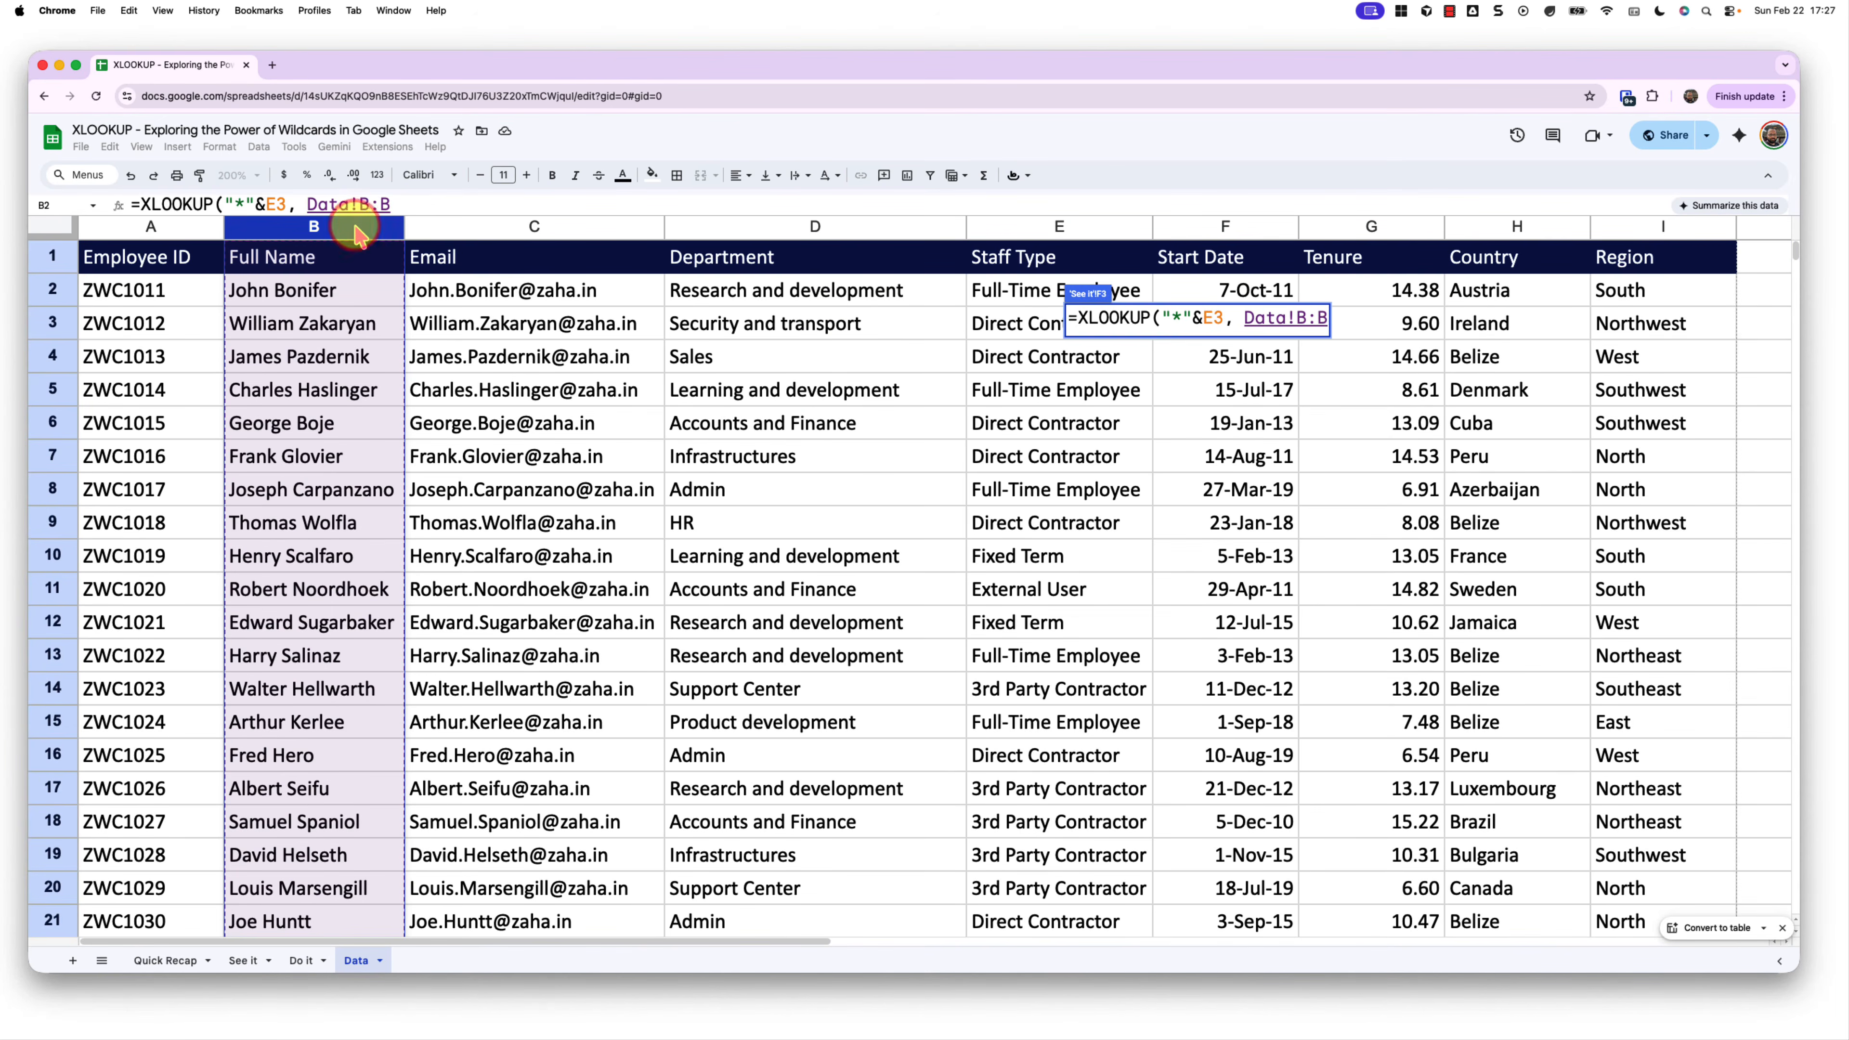
{"action": "type", "text": ","}
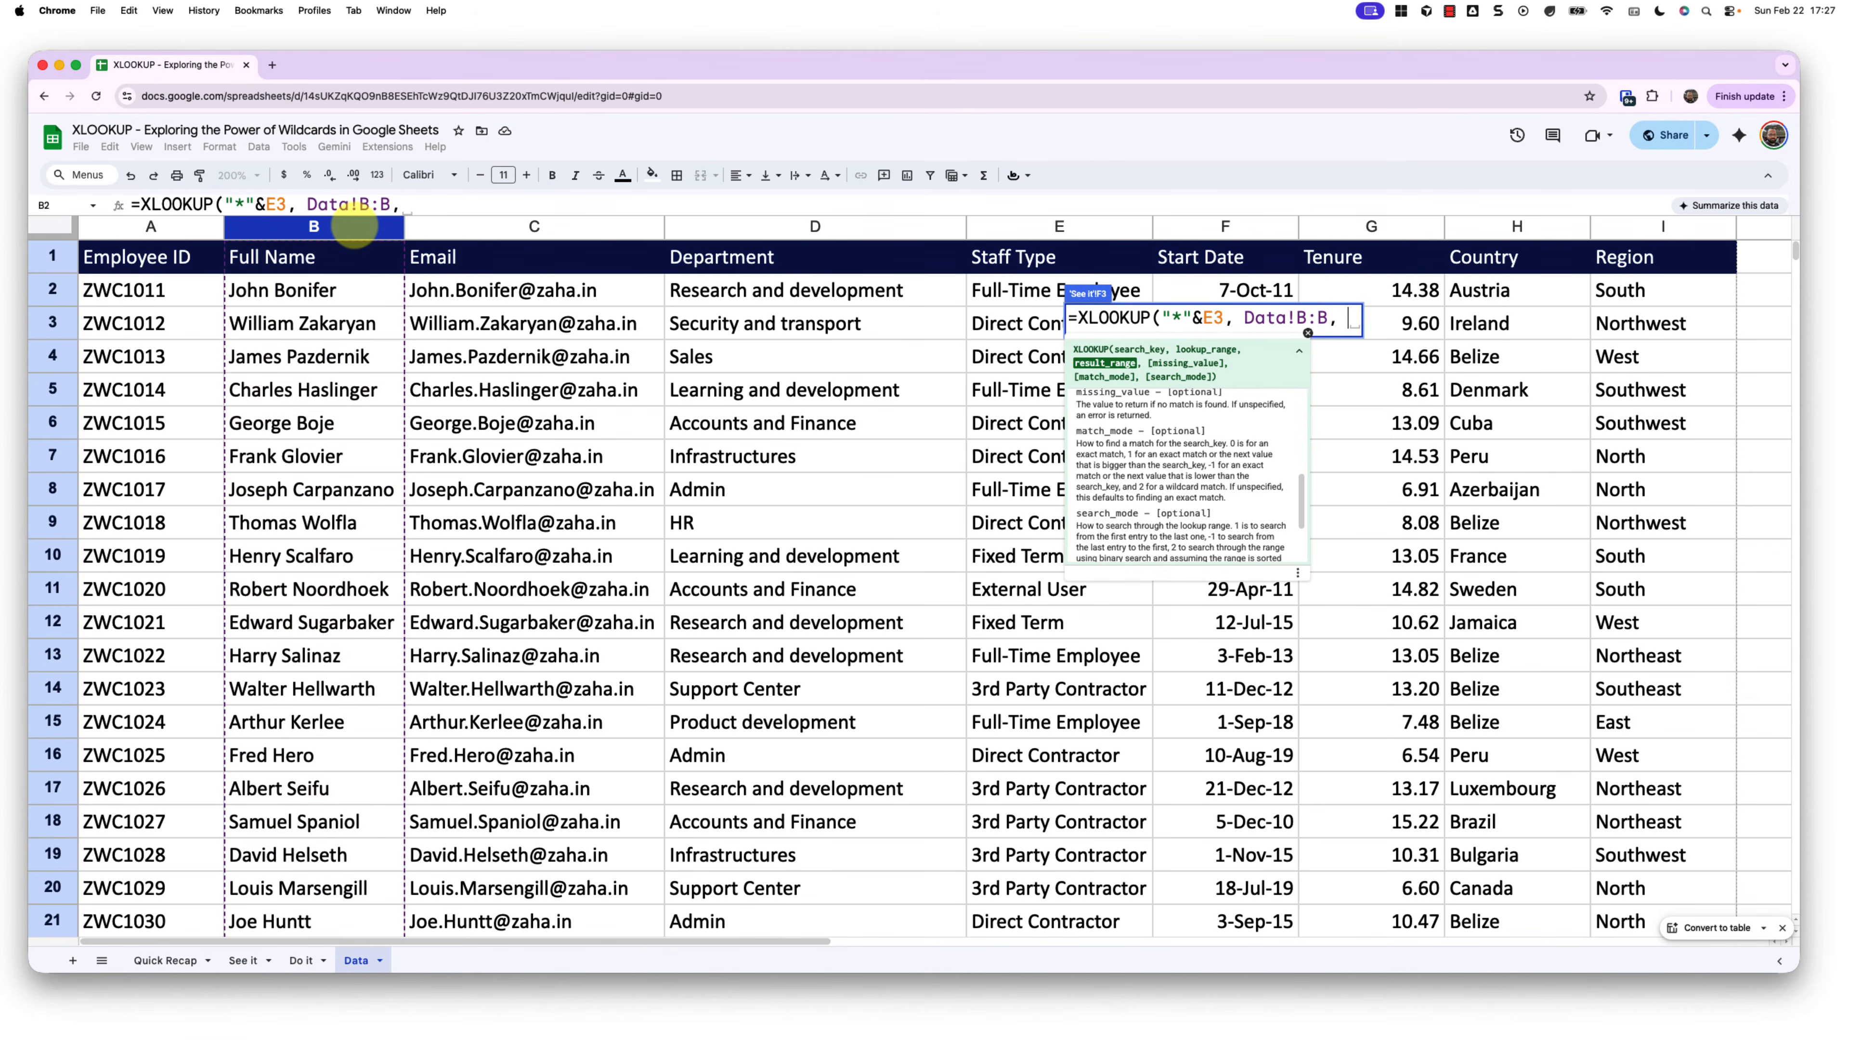
{"action": "left_click", "coordinate": [480, 229]}
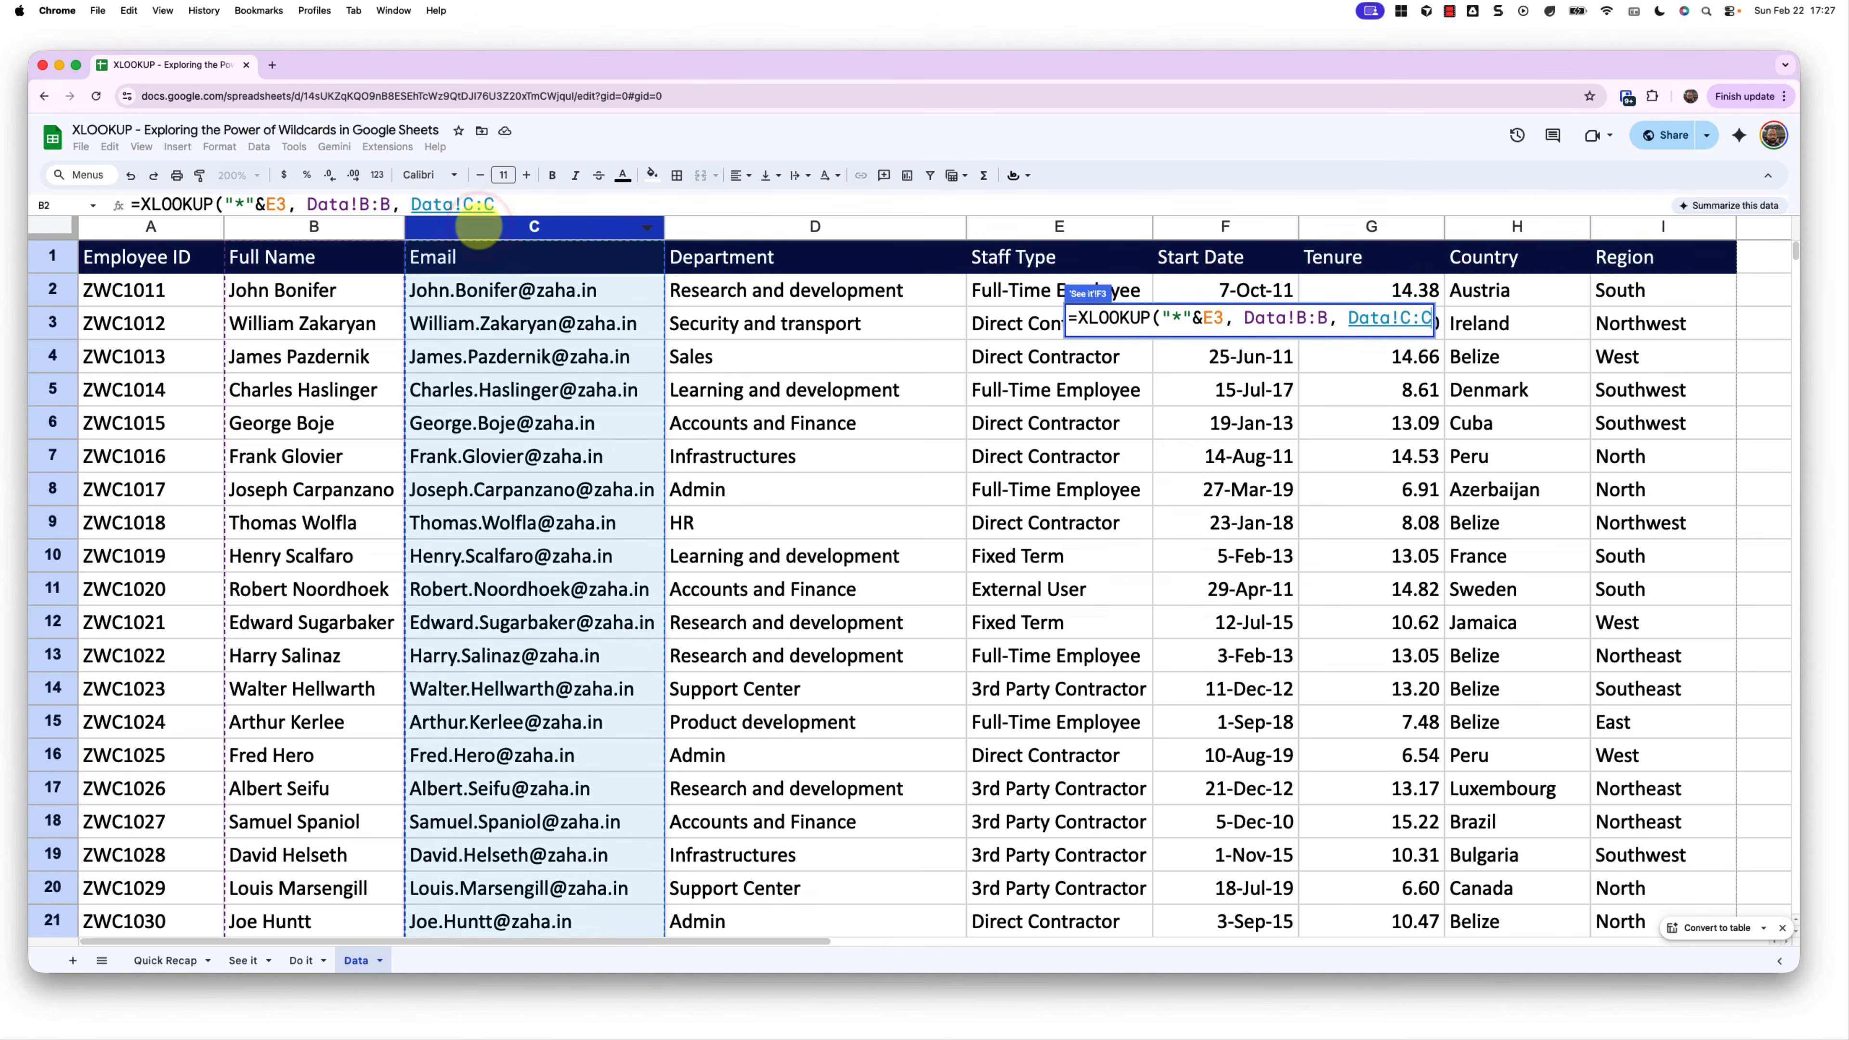
Step: Complete the F3 formula with "Not Found" as the missing value and wildcard match mode 2
{"action": "type", "text": ", \"Not "}
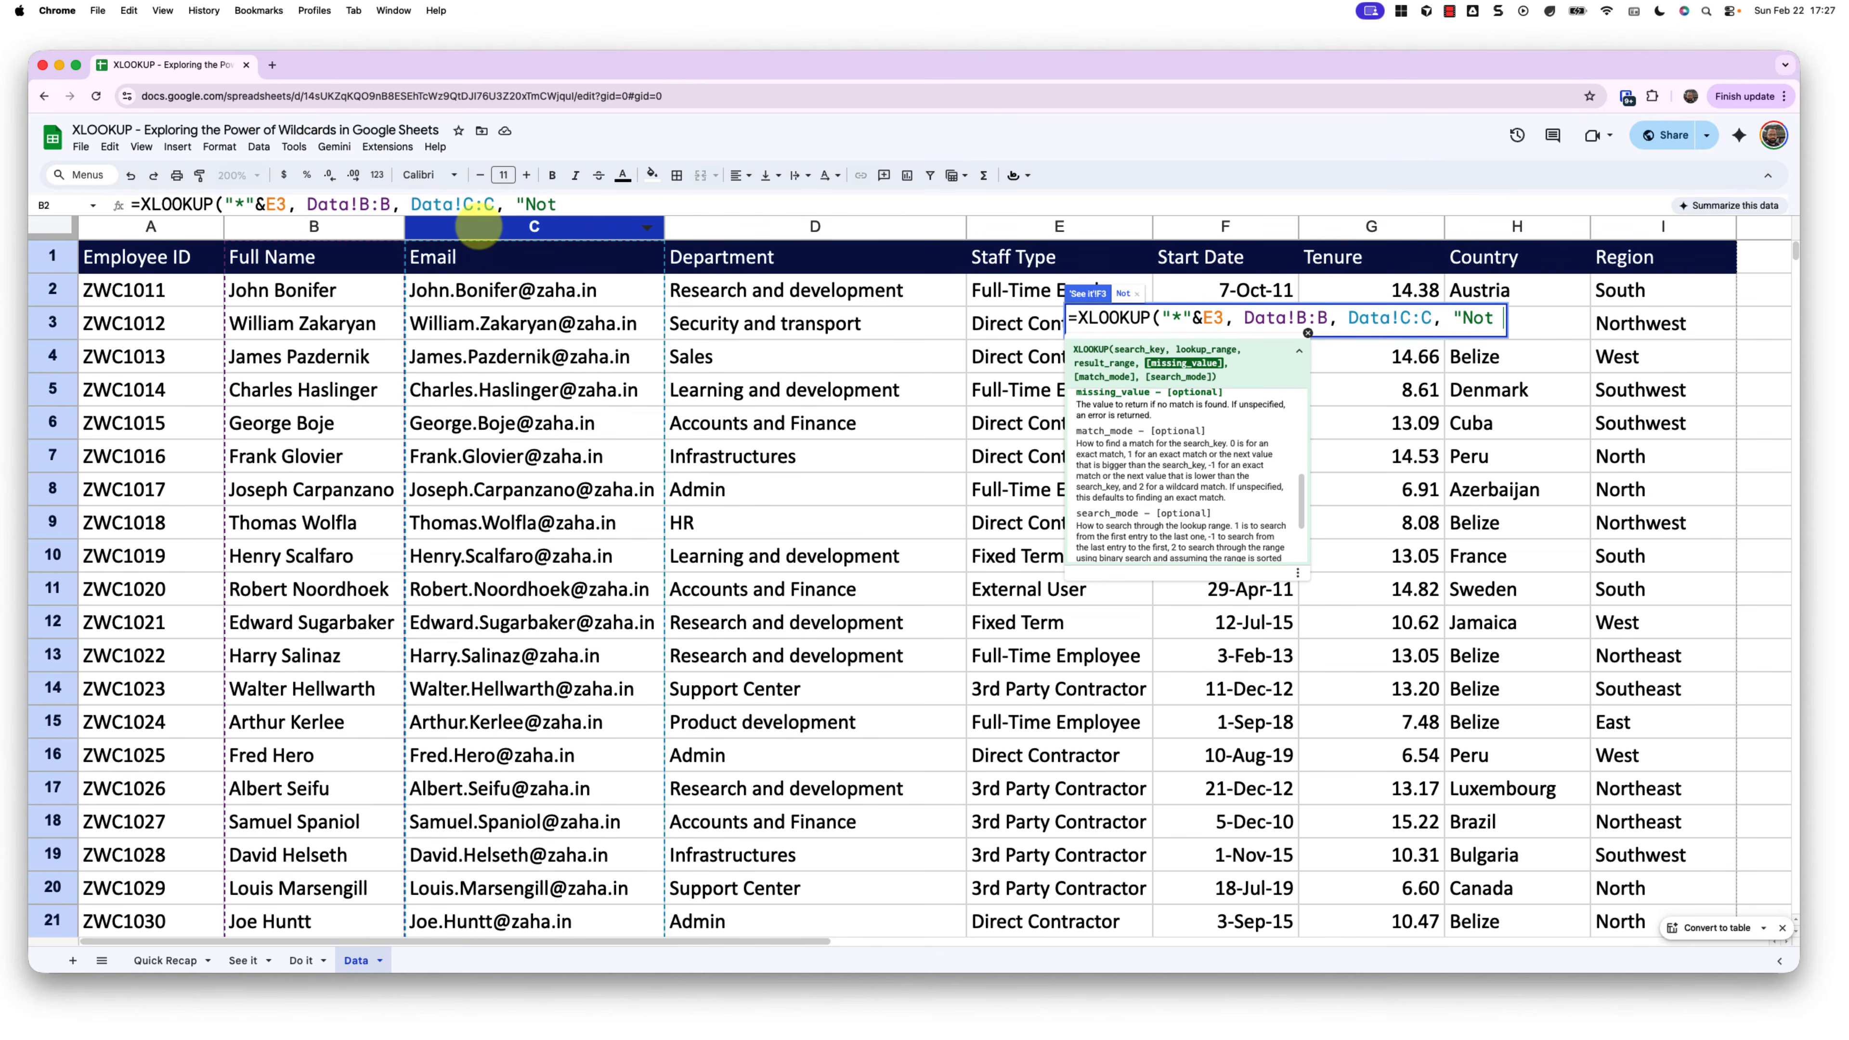
{"action": "type", "text": "Found\""}
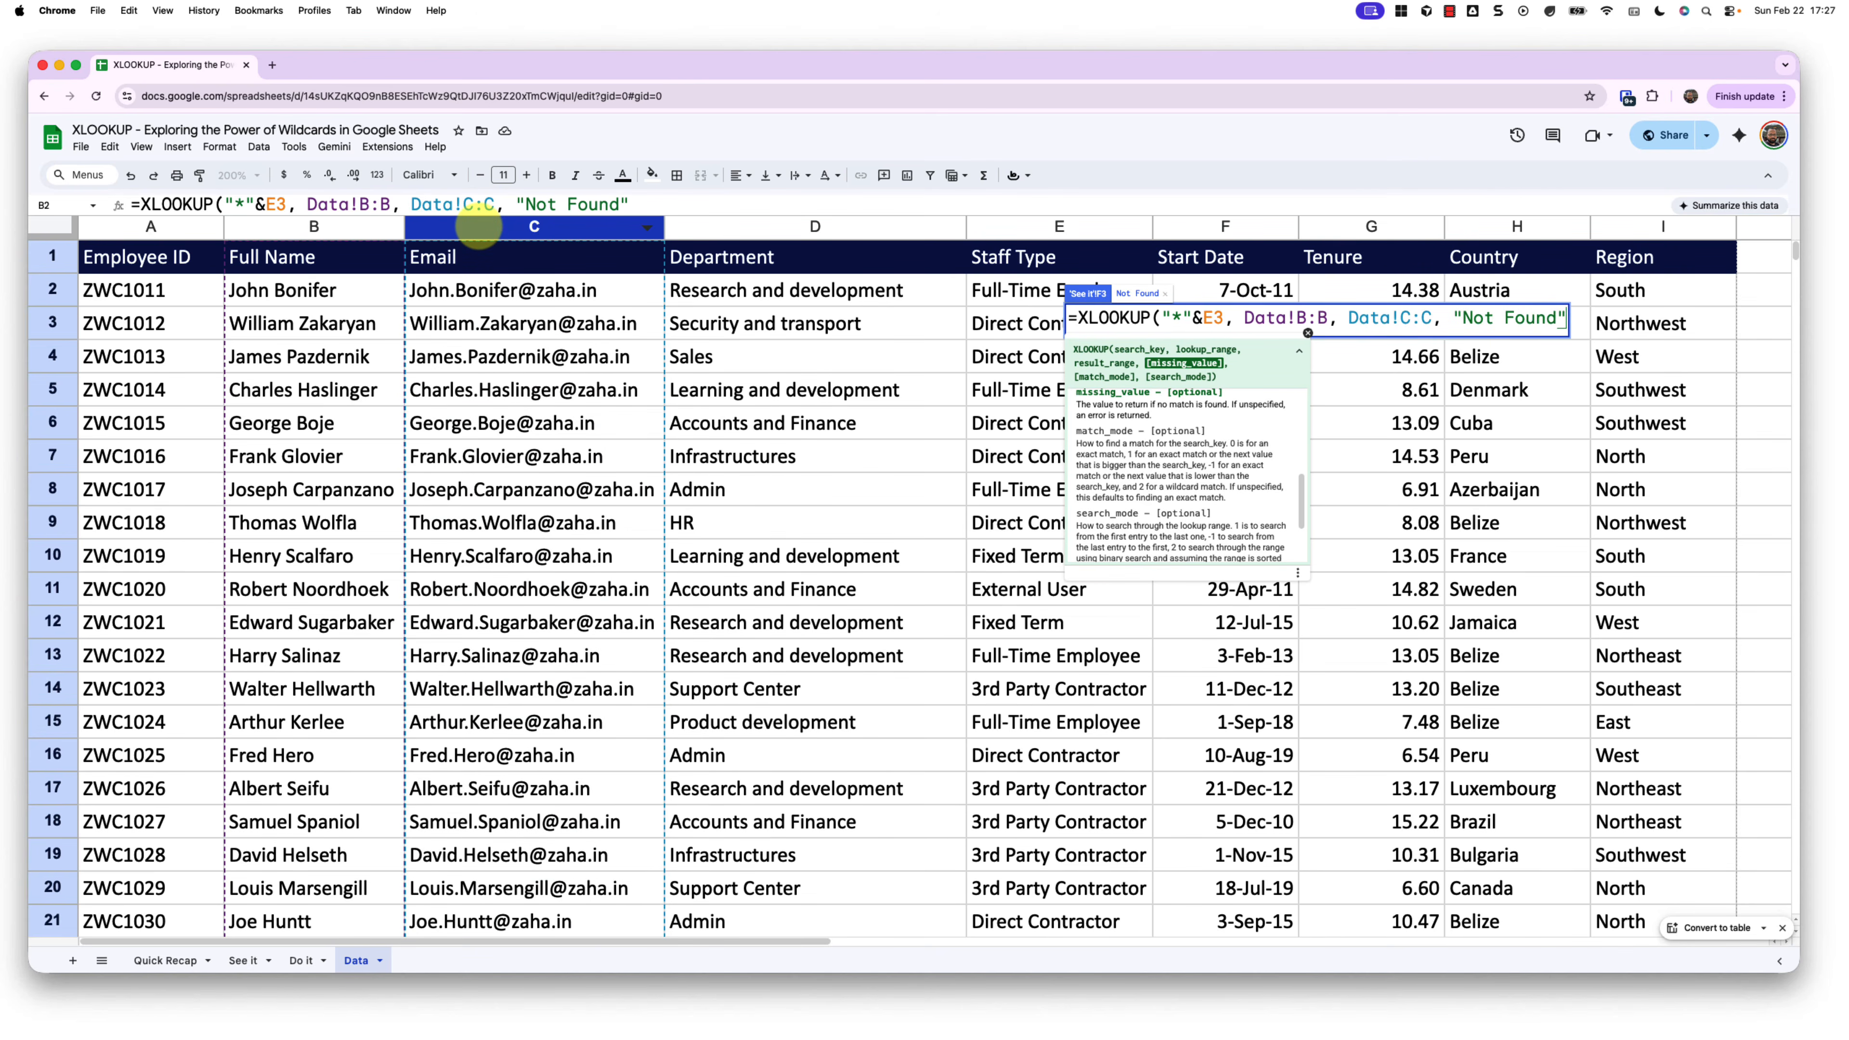
{"action": "type", "text": ", "}
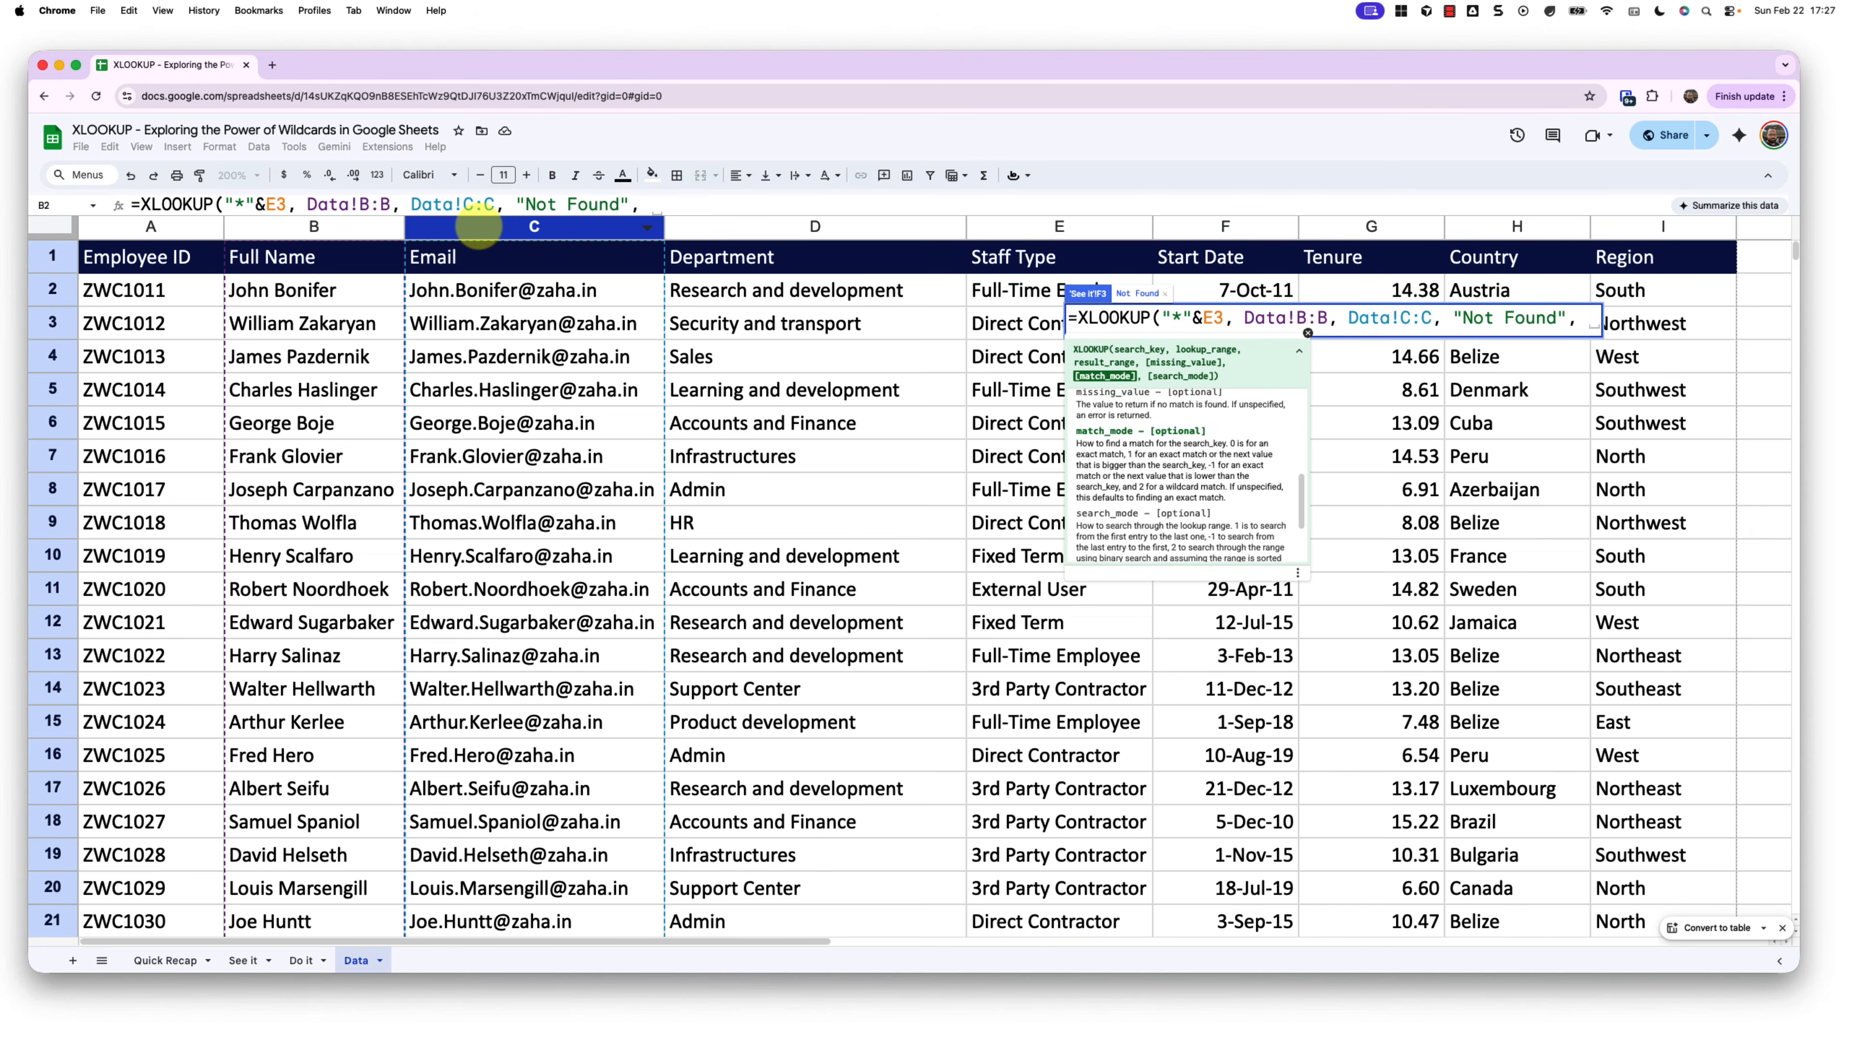
{"action": "type", "text": "2"}
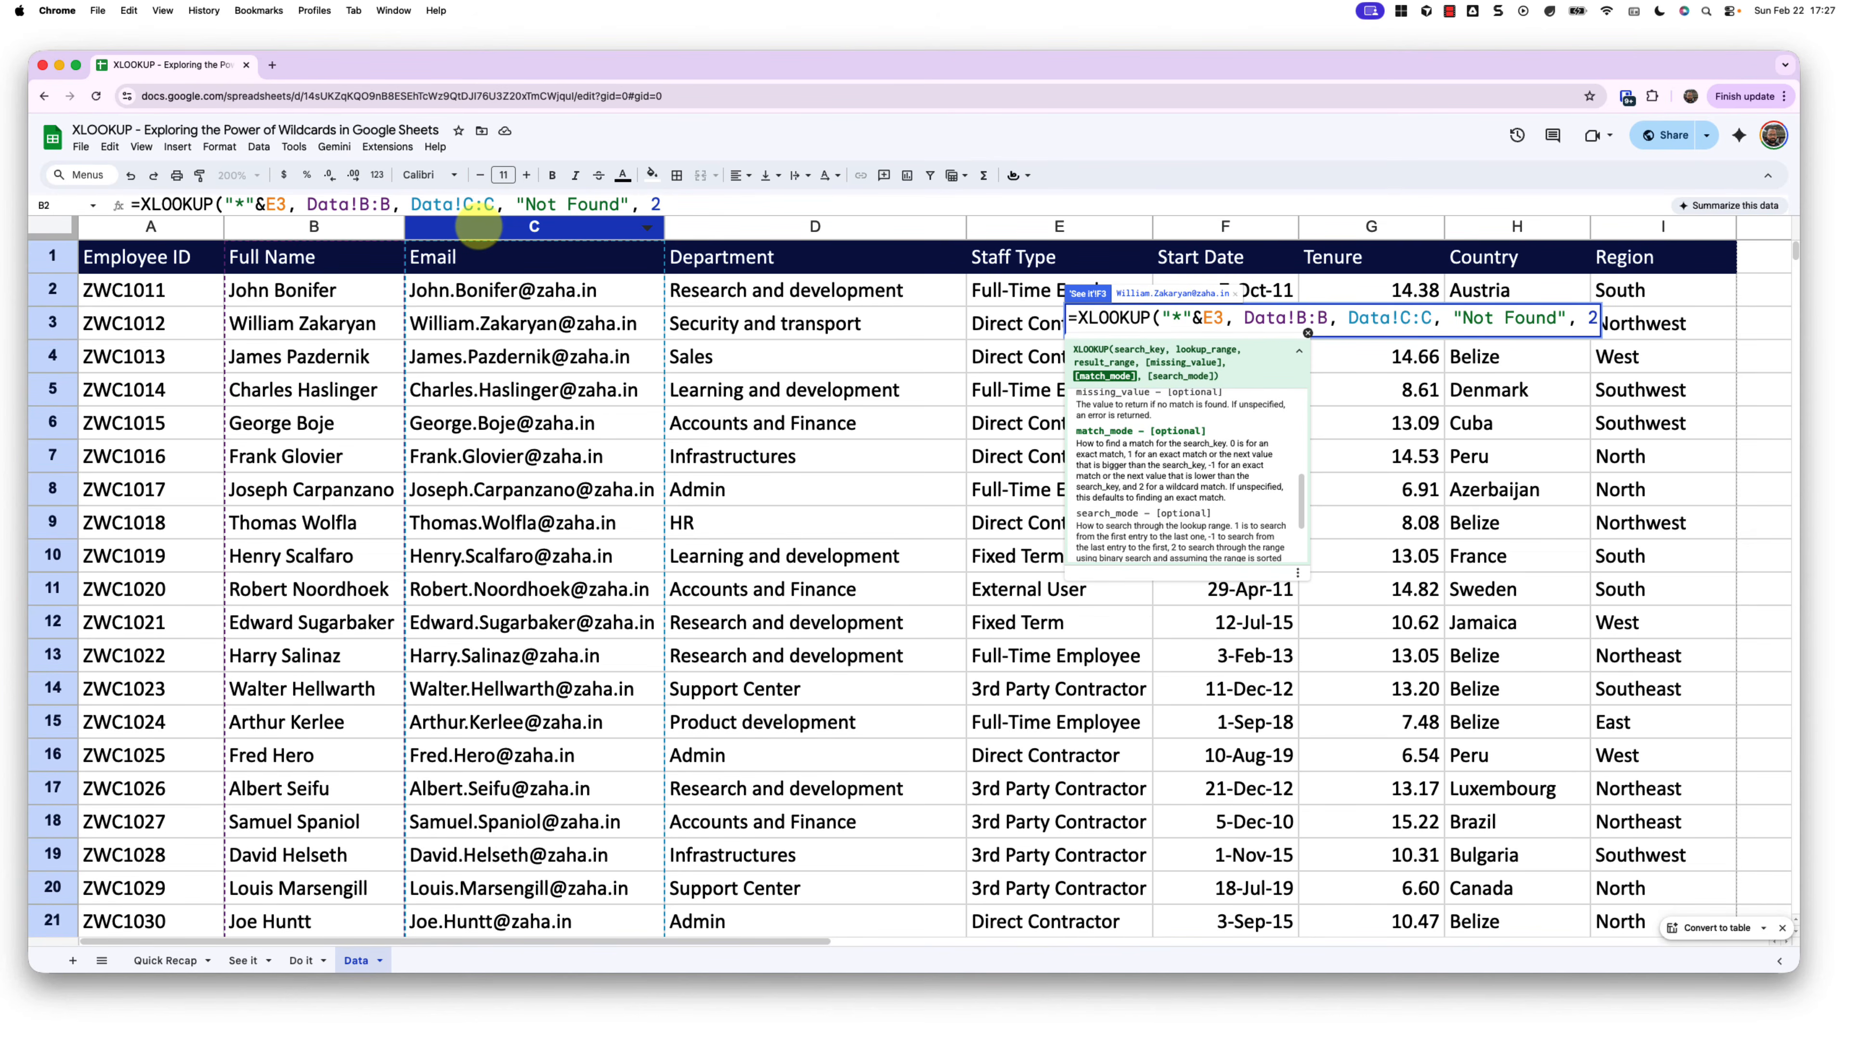
{"action": "type", "text": ")"}
{"action": "key", "text": "Return"}
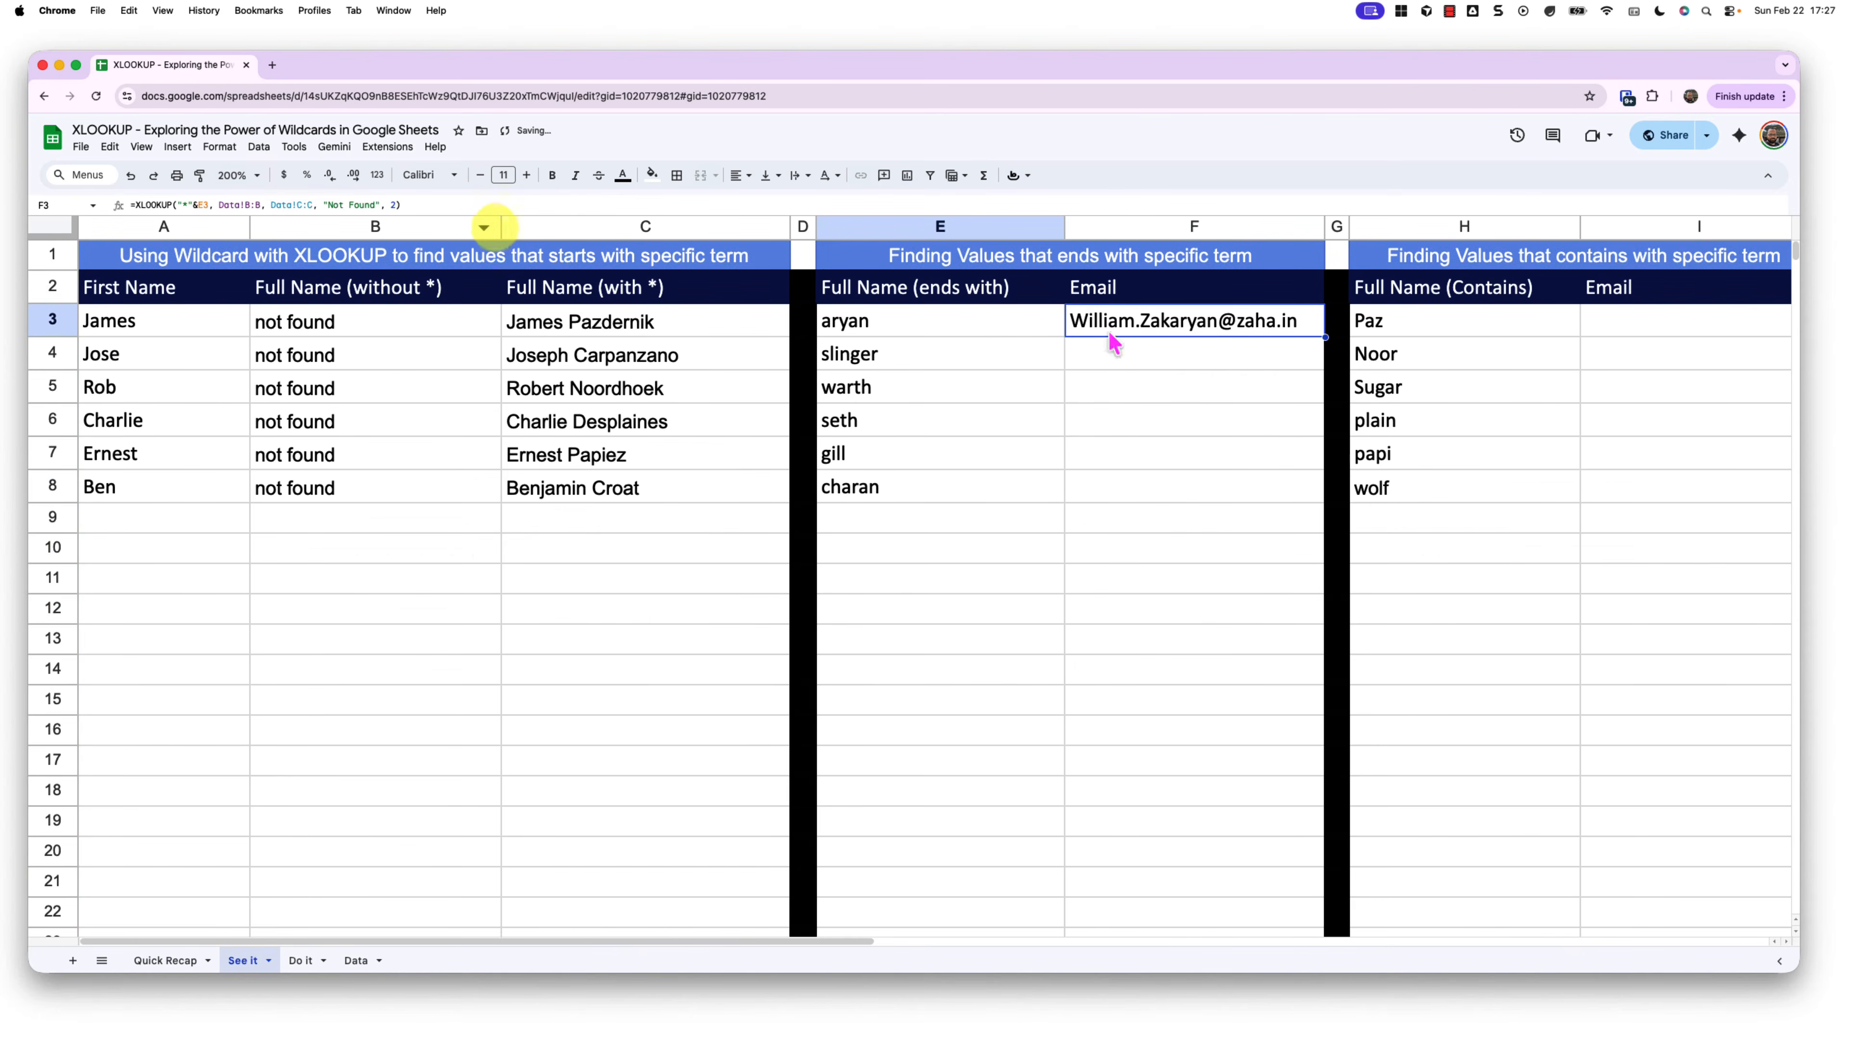
Step: Fill the ends-with XLOOKUP formula from F3 down the Email column to F8 and check it against the terms in E3:E8
{"action": "left_click", "coordinate": [1299, 318]}
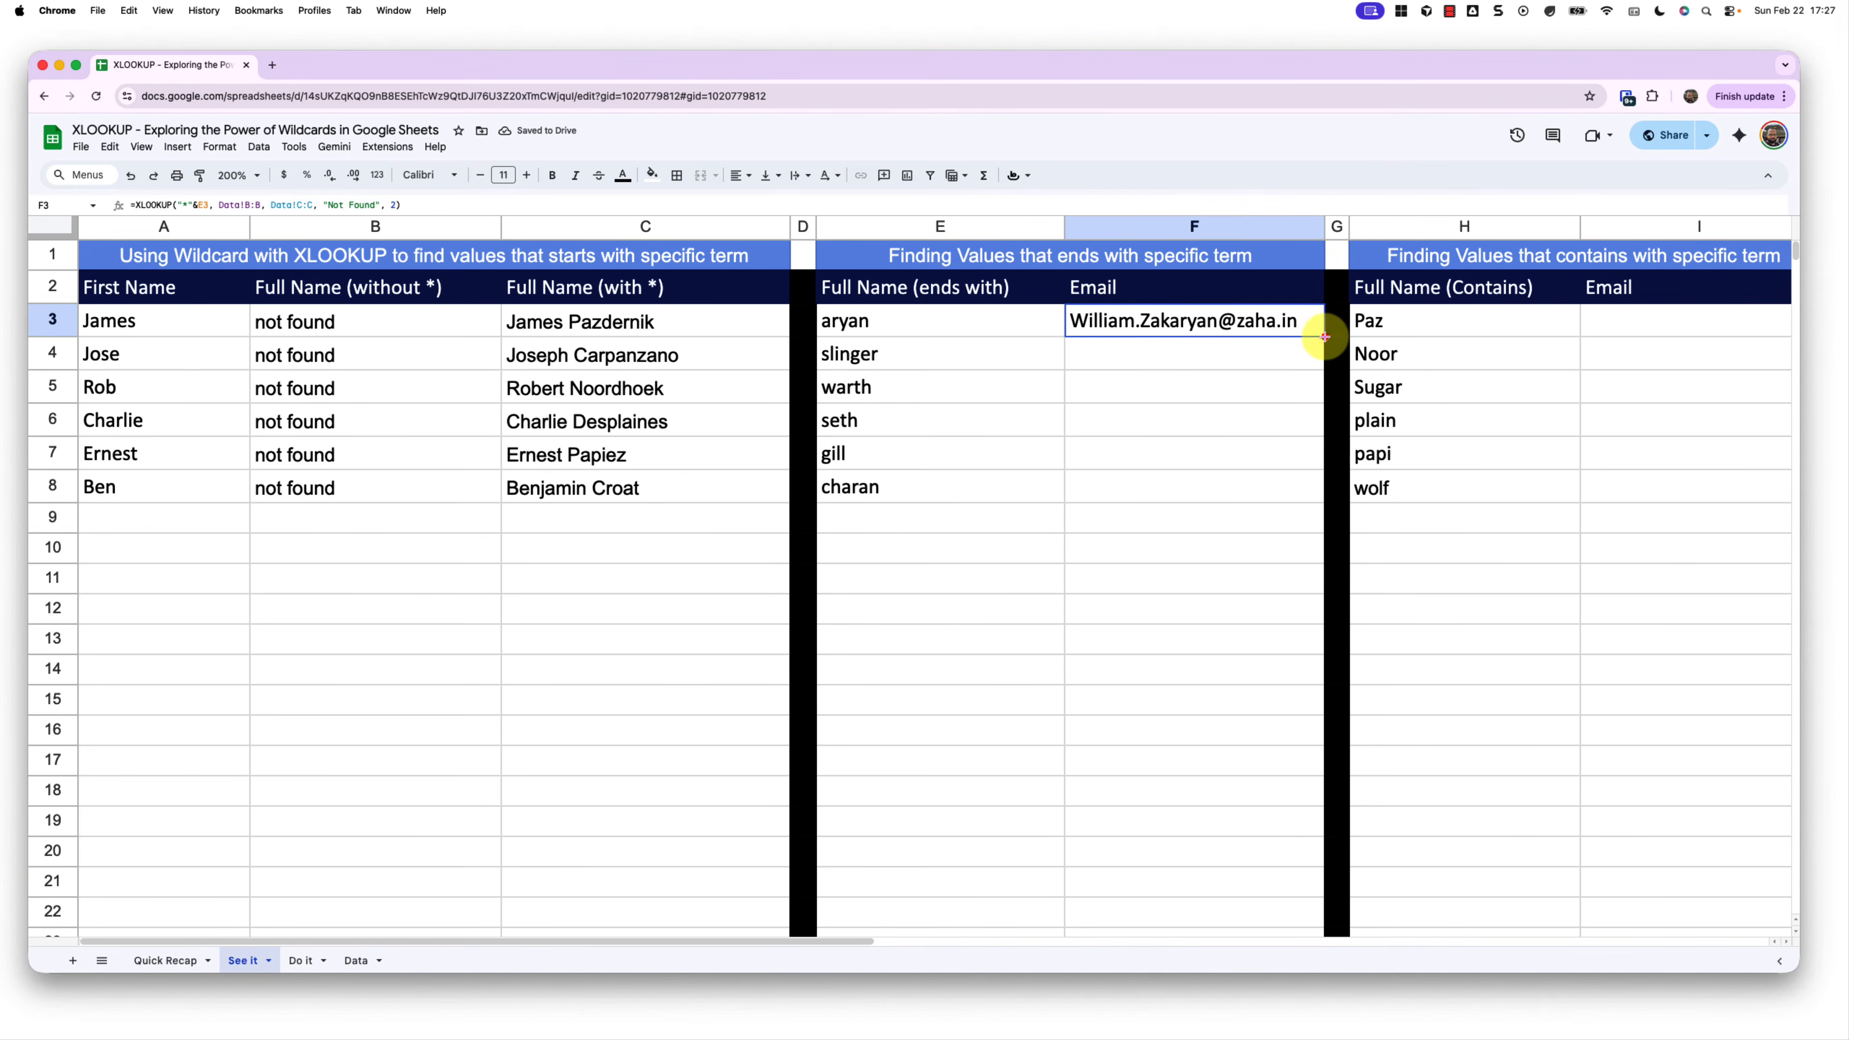
{"action": "double_click", "coordinate": [1323, 336]}
{"action": "left_click_drag", "start_coordinate": [1181, 321], "coordinate": [1197, 502]}
{"action": "left_click_drag", "start_coordinate": [982, 318], "coordinate": [979, 502]}
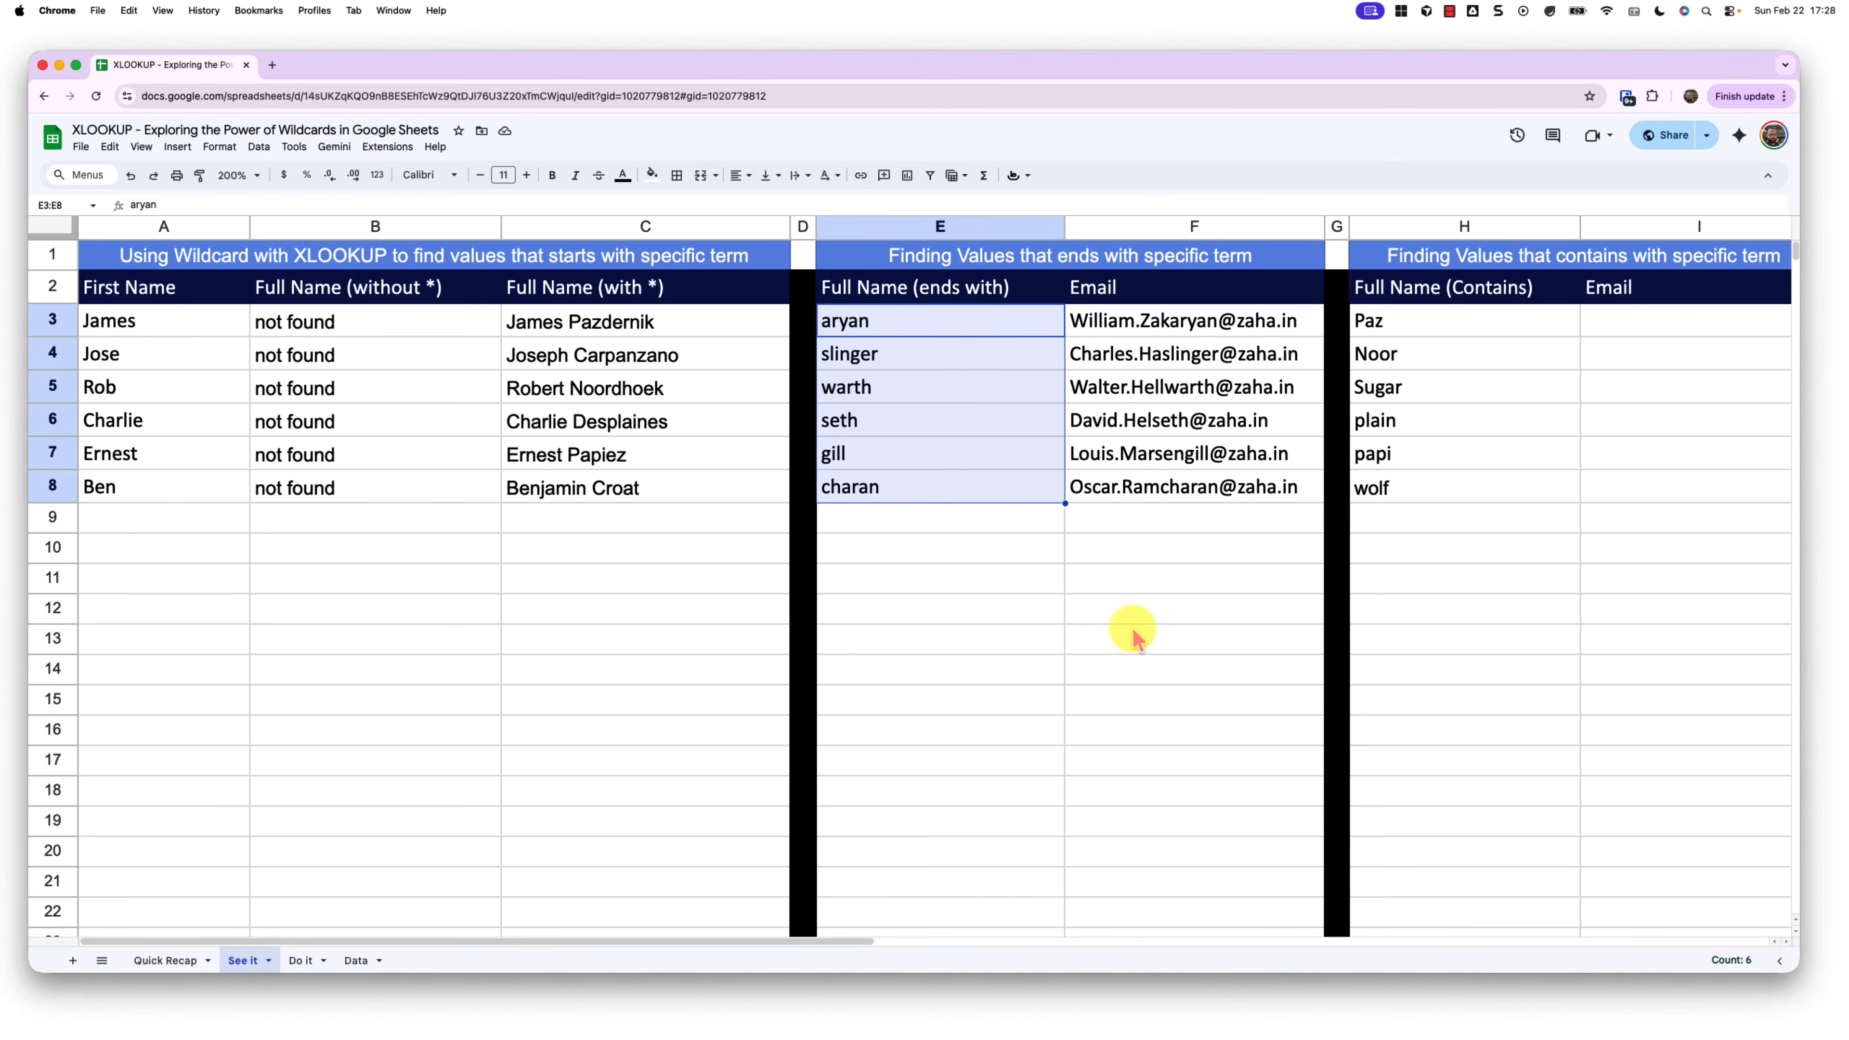
Step: Start an XLOOKUP formula in I3 with "*"&H3&"*" as the search key to match names containing the term
{"action": "left_click", "coordinate": [1597, 330]}
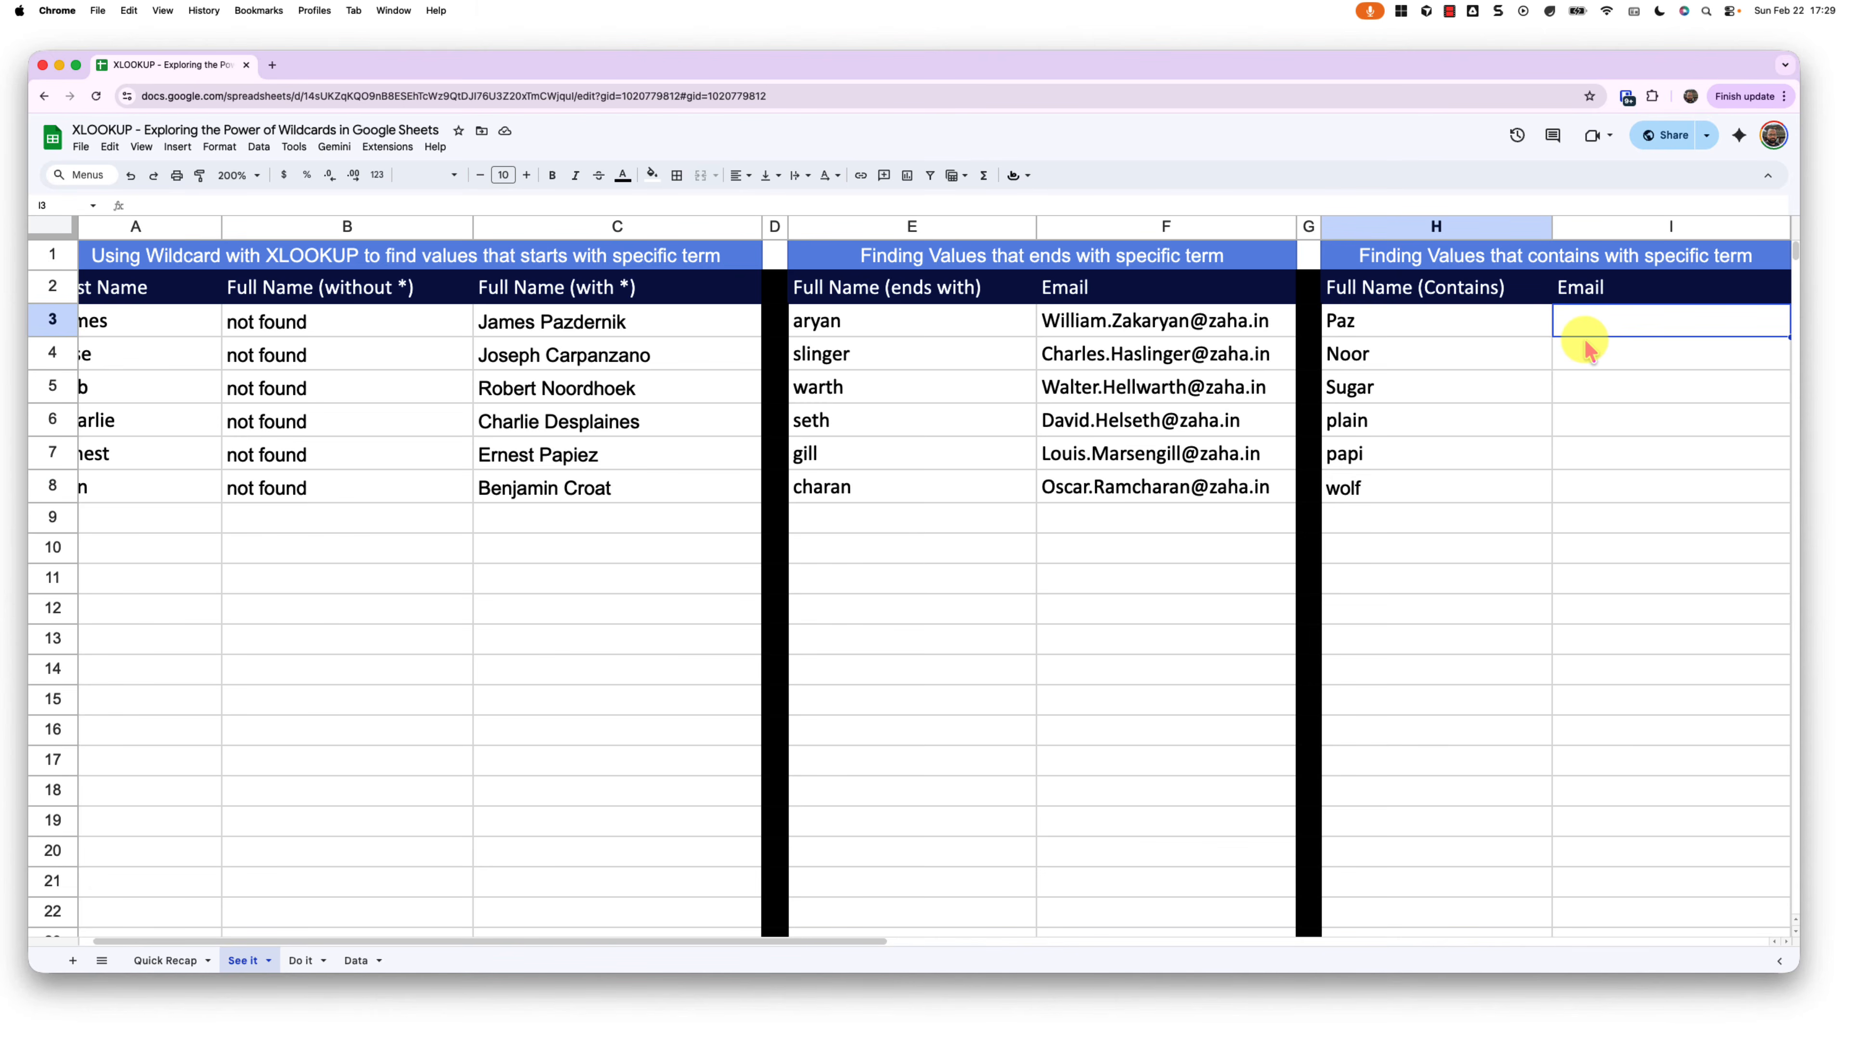
{"action": "type", "text": "=xl"}
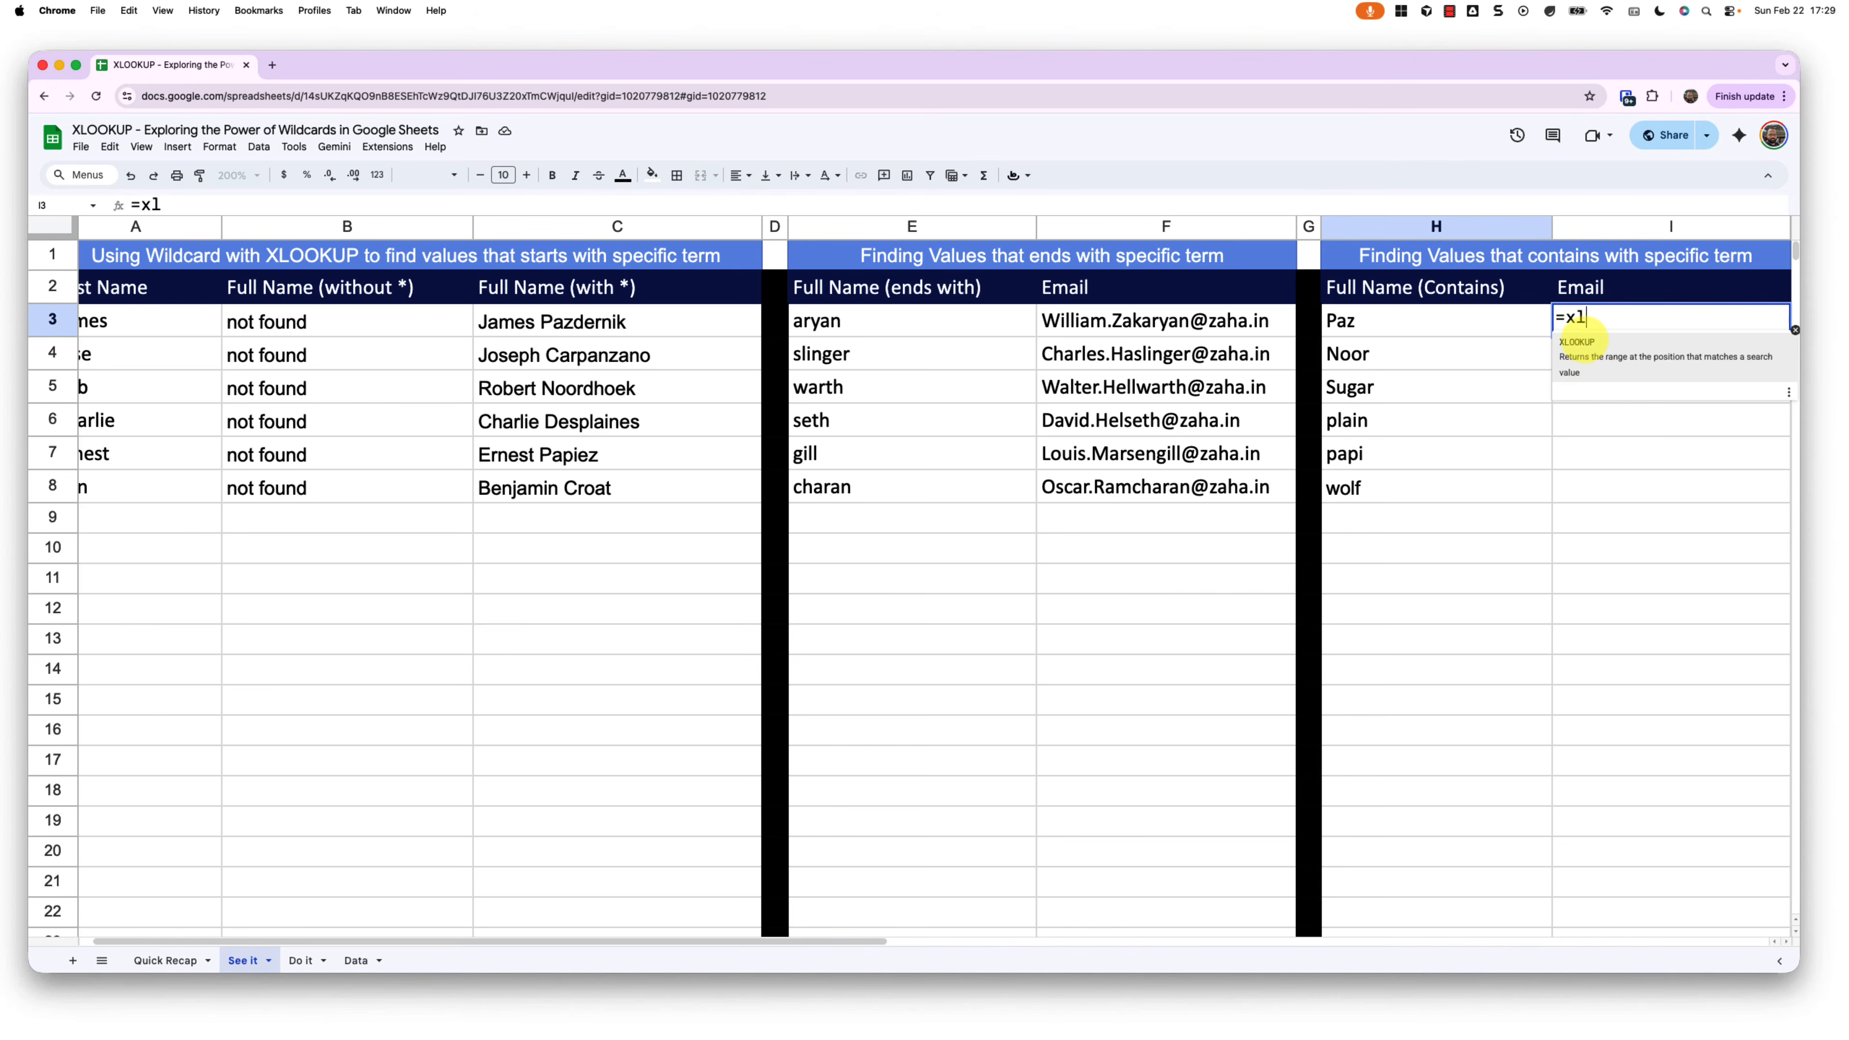
{"action": "left_click", "coordinate": [1580, 342]}
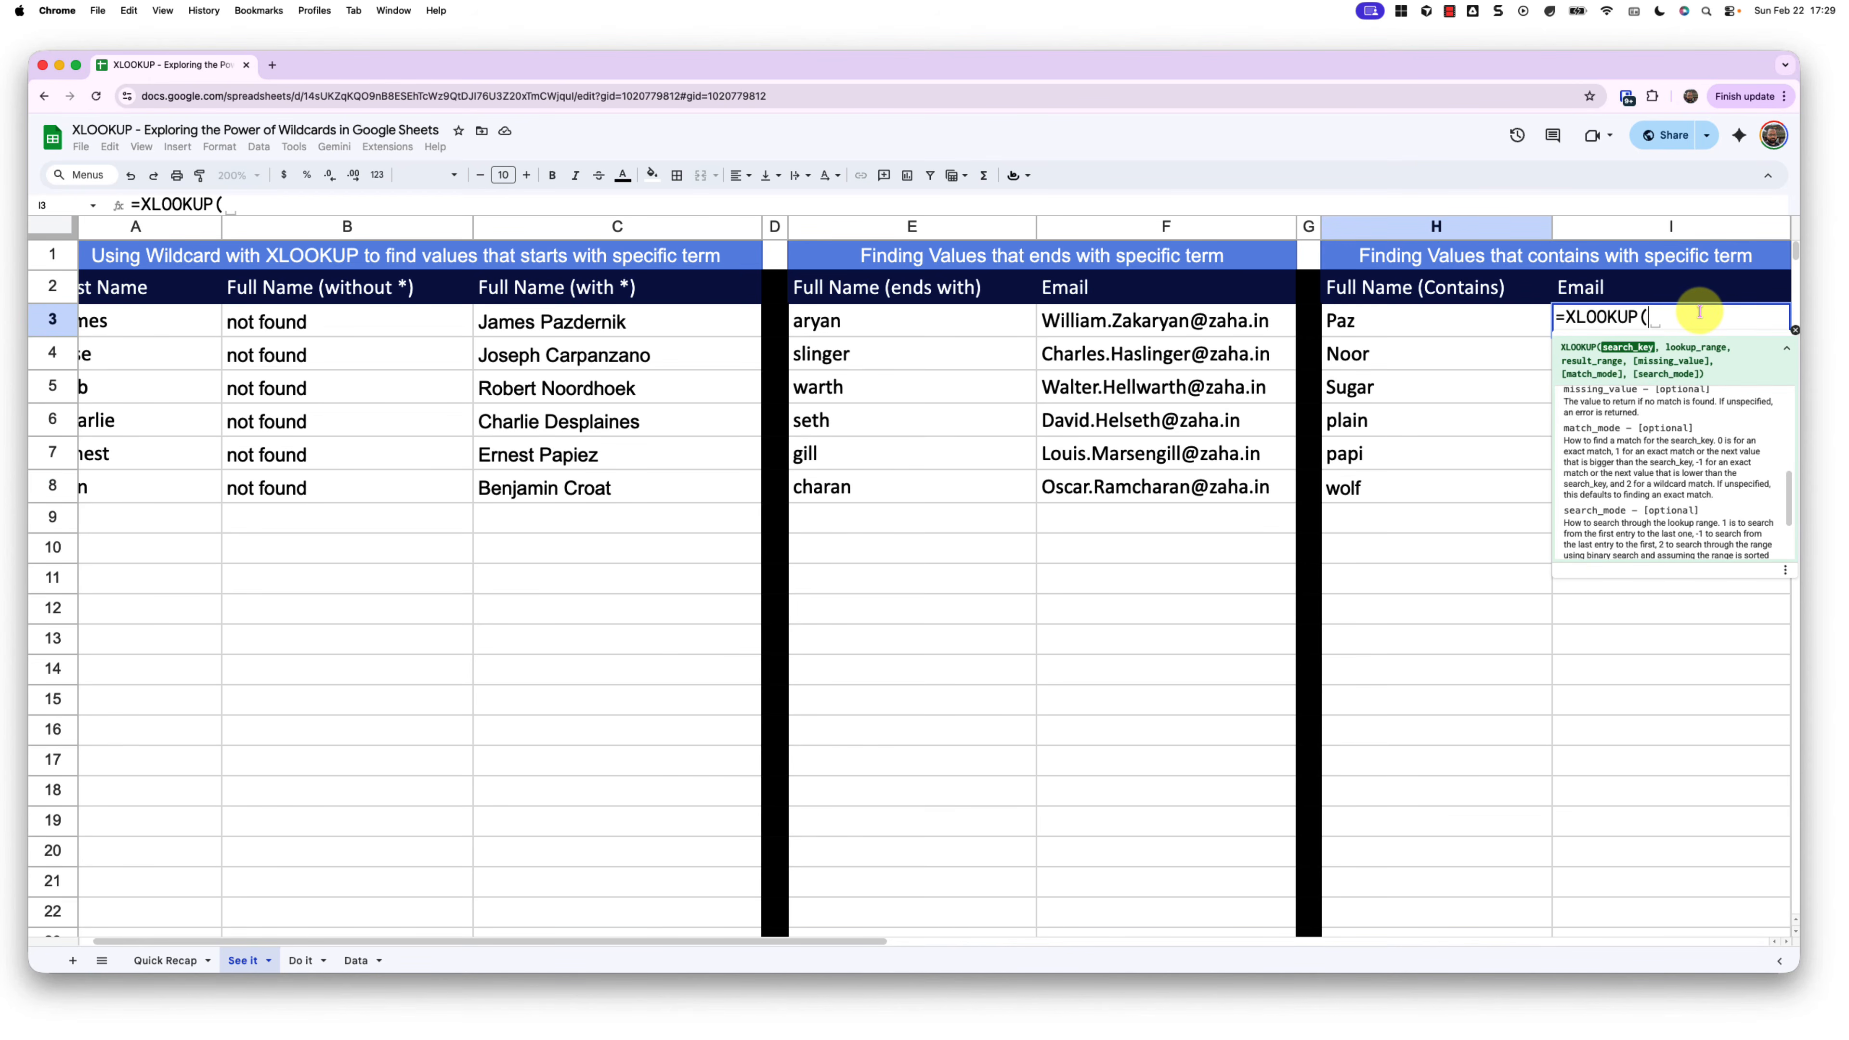
{"action": "type", "text": "\"*\"&"}
{"action": "left_click", "coordinate": [1505, 320]}
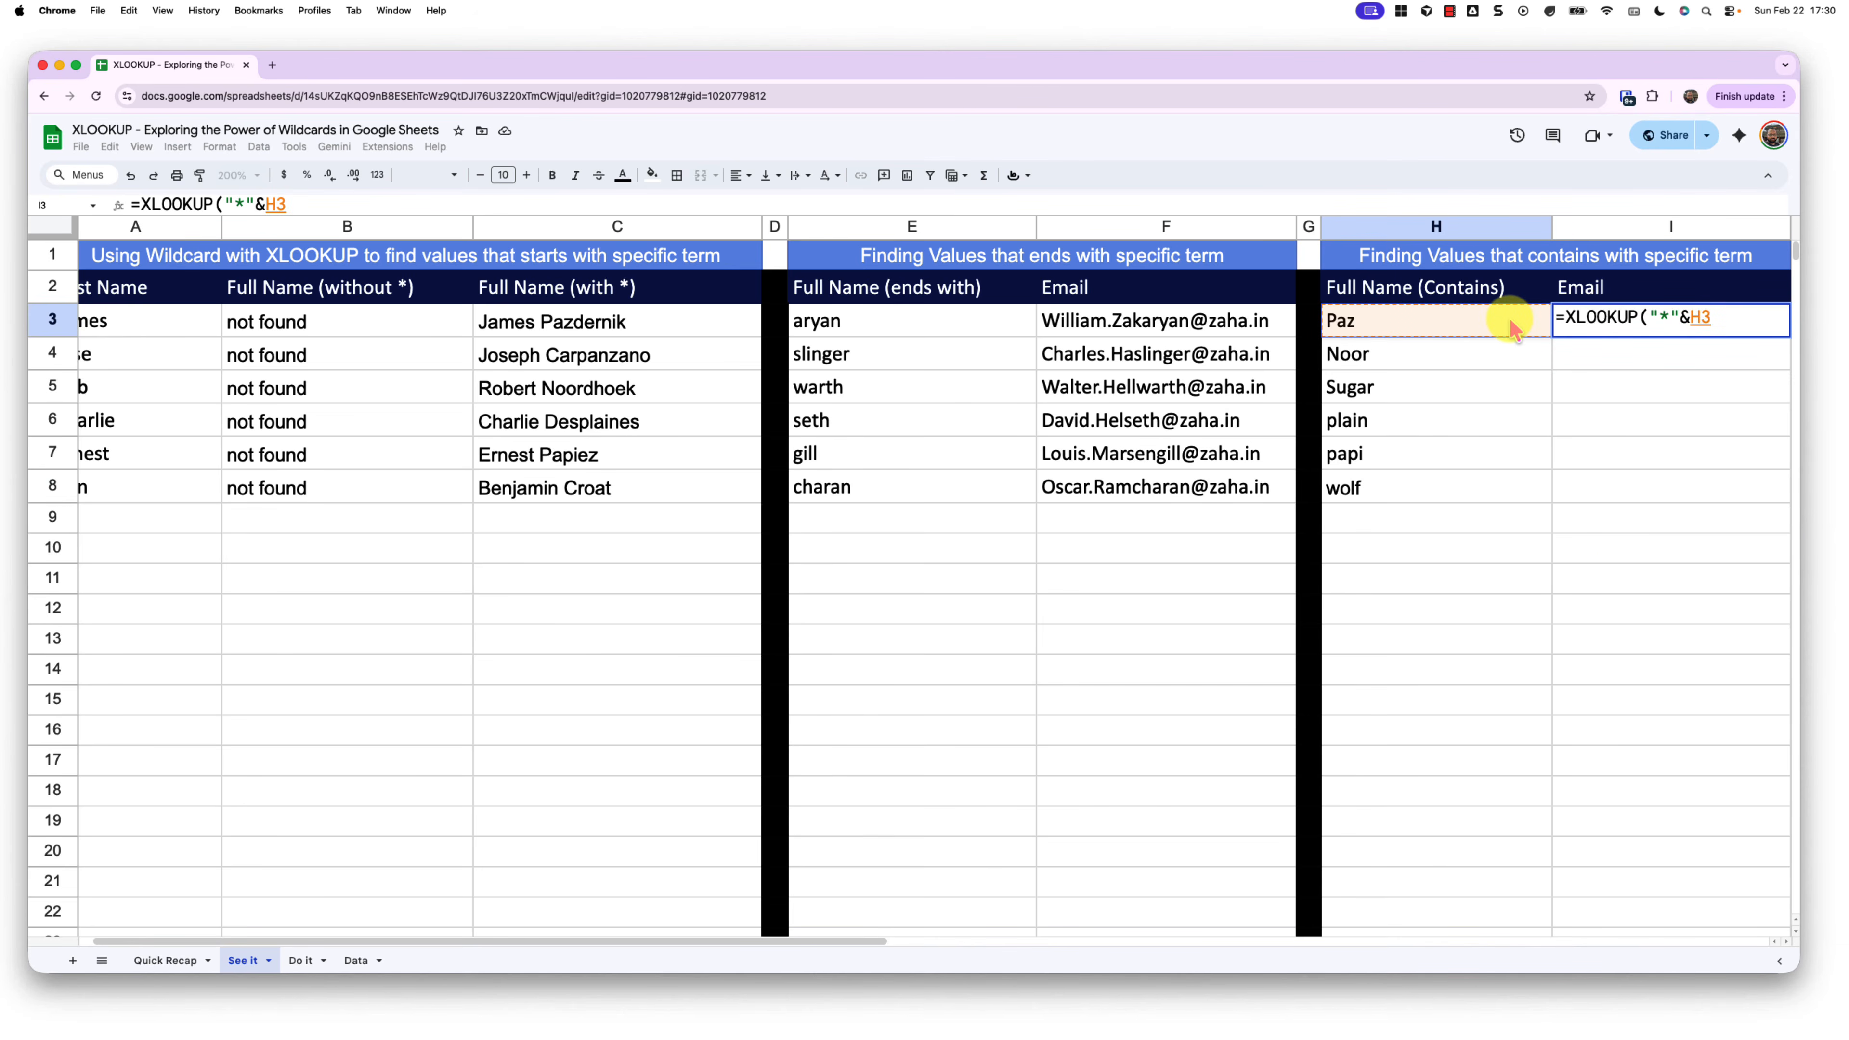
{"action": "type", "text": "&\"*"}
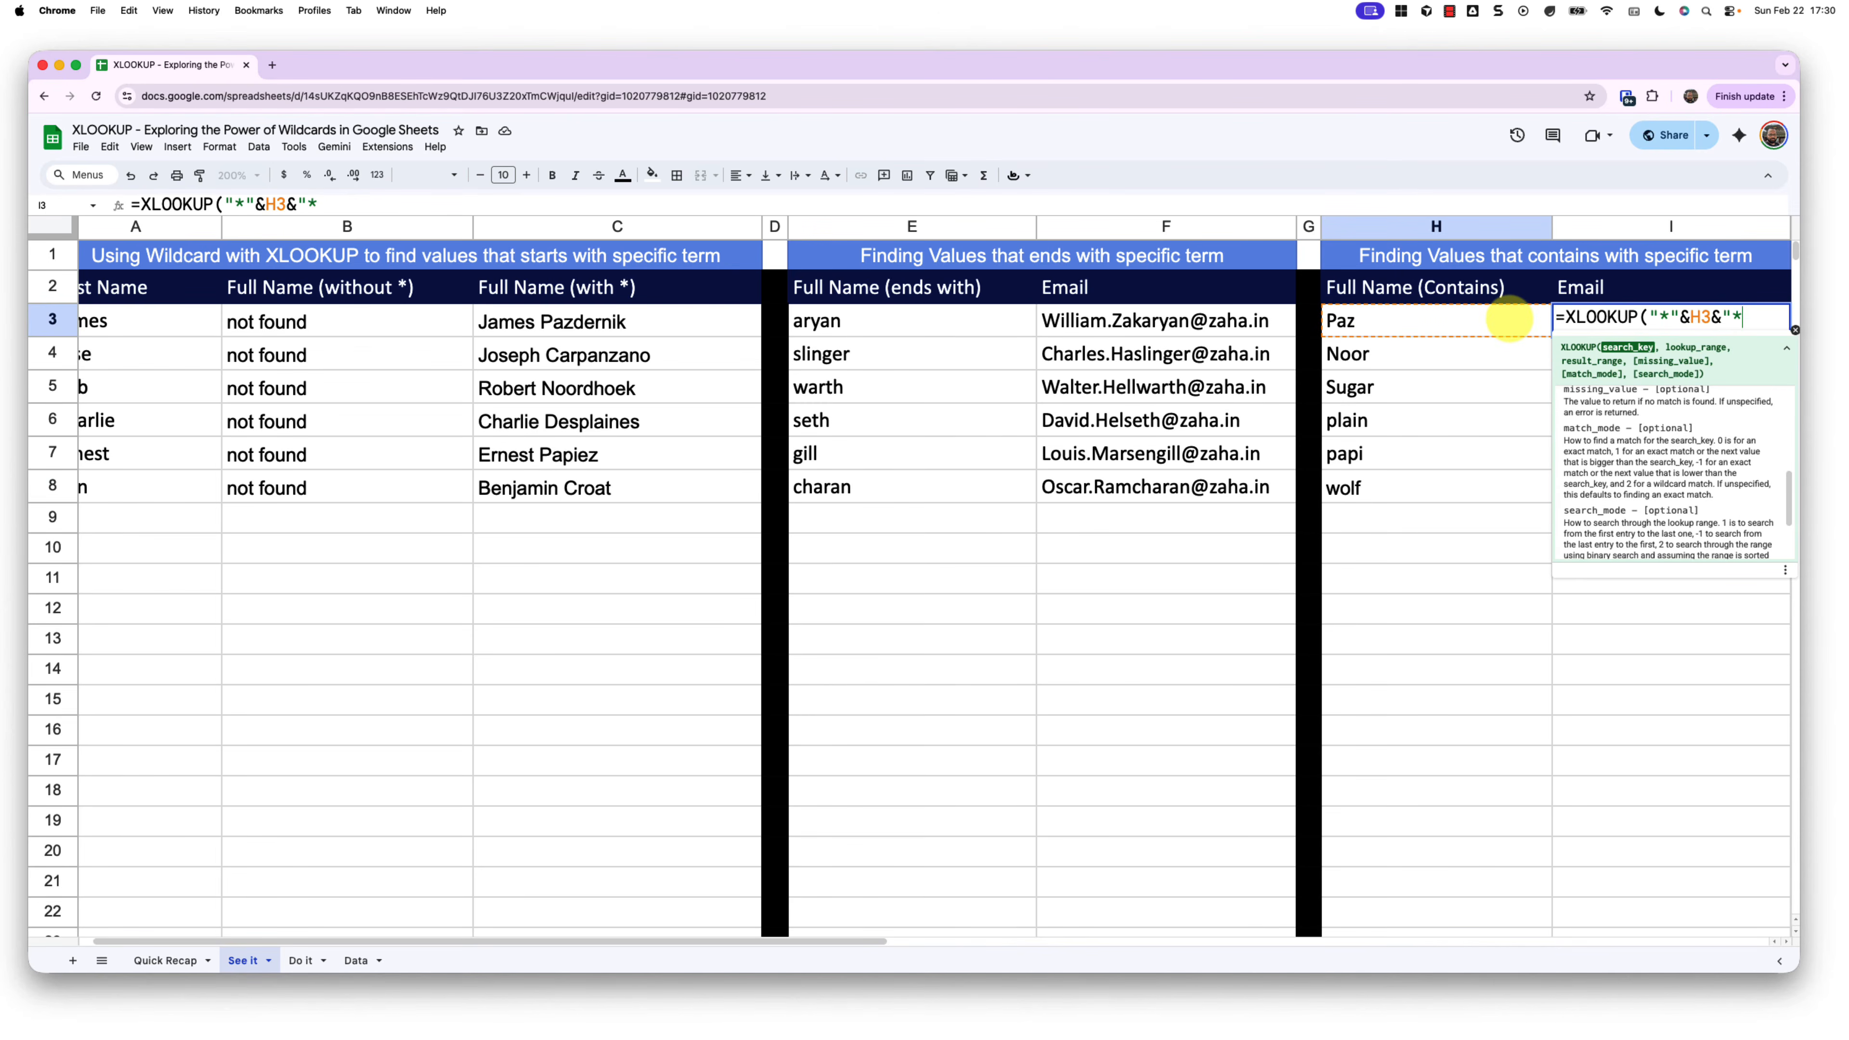
{"action": "type", "text": "\""}
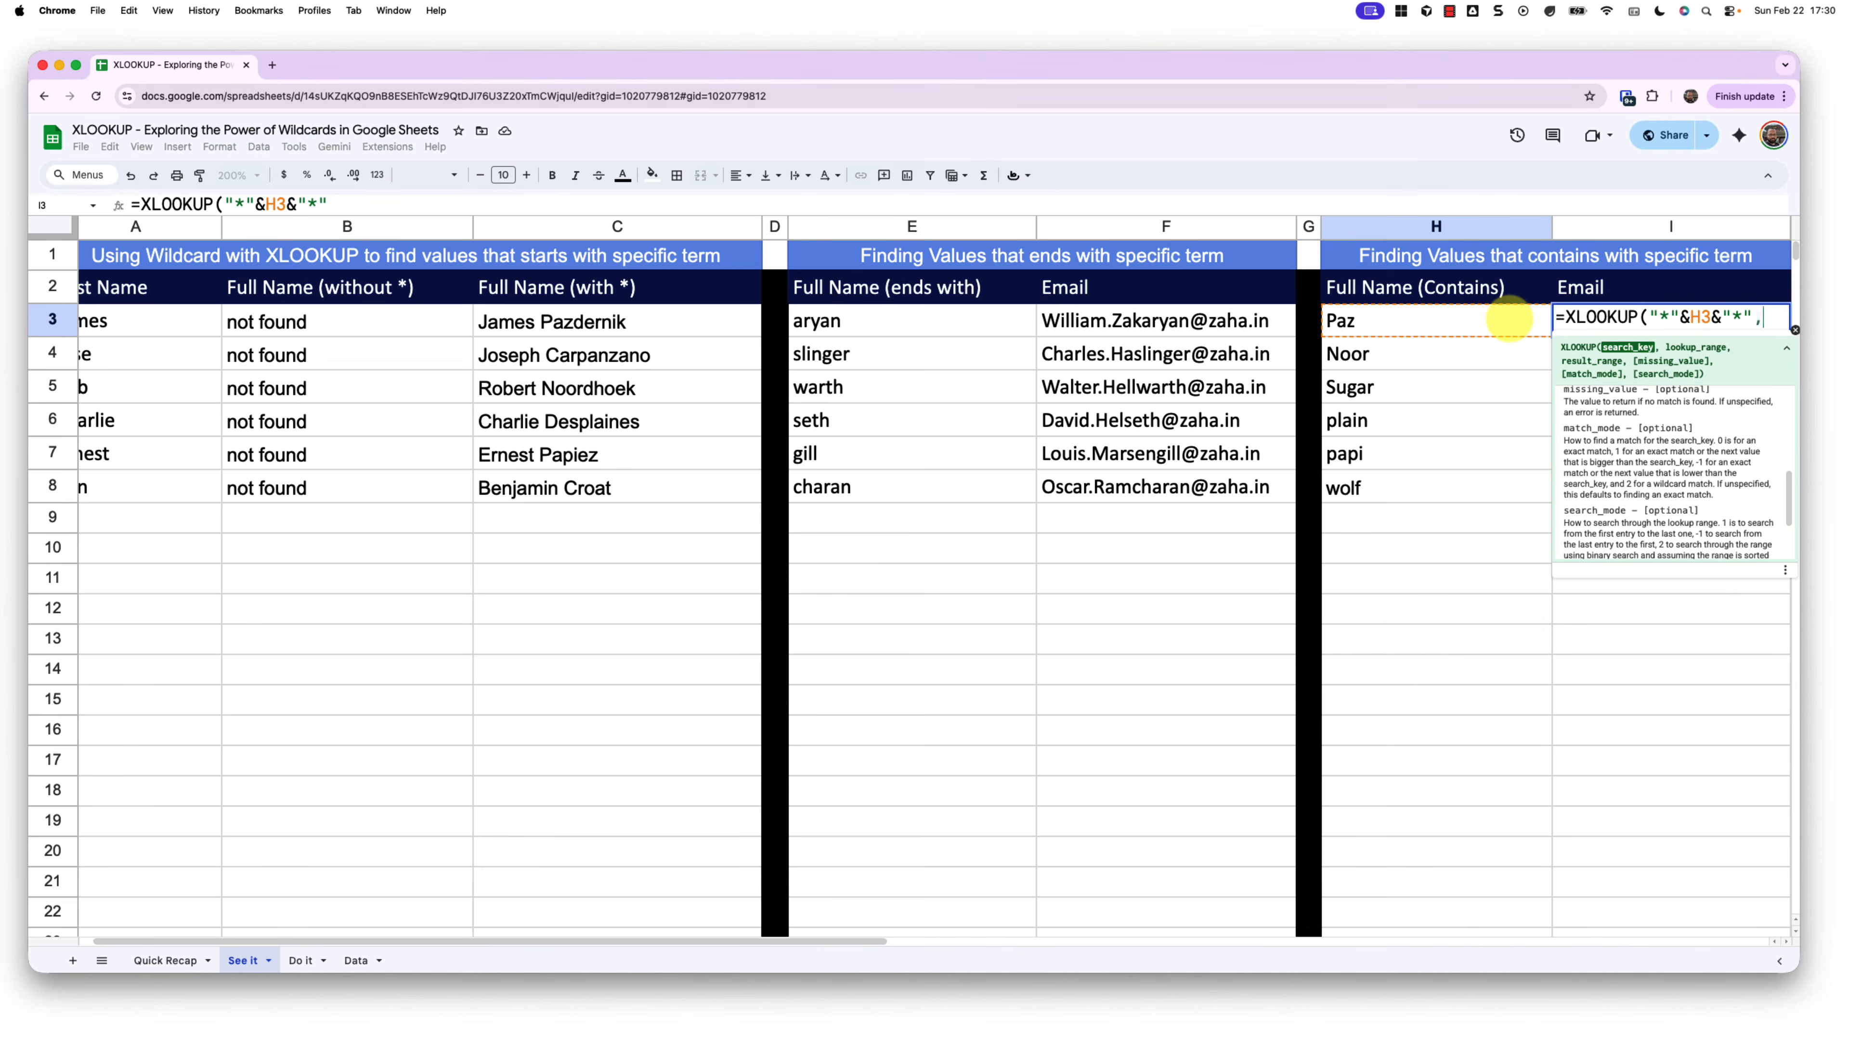
{"action": "type", "text": ","}
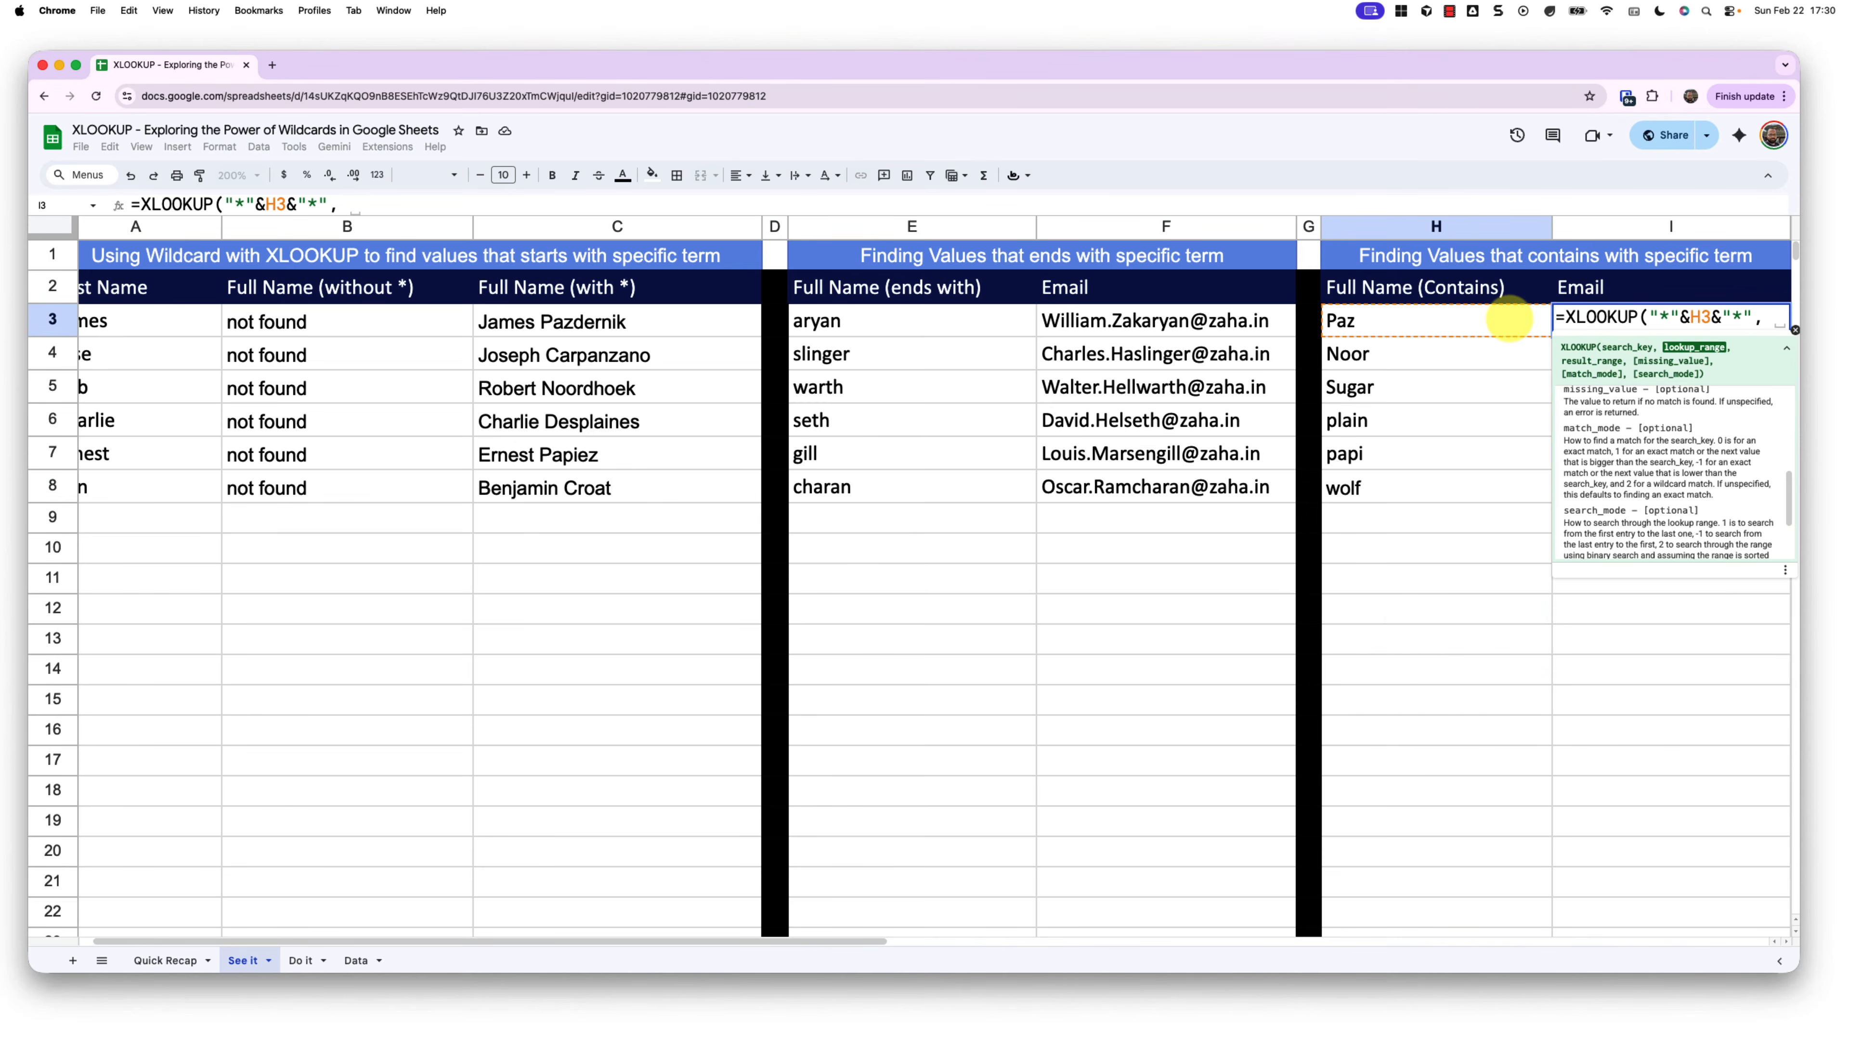
Step: Set Data!B:B as the lookup range and Data!C:C as the result range of the I3 formula
{"action": "left_click", "coordinate": [359, 960]}
{"action": "left_click", "coordinate": [347, 231]}
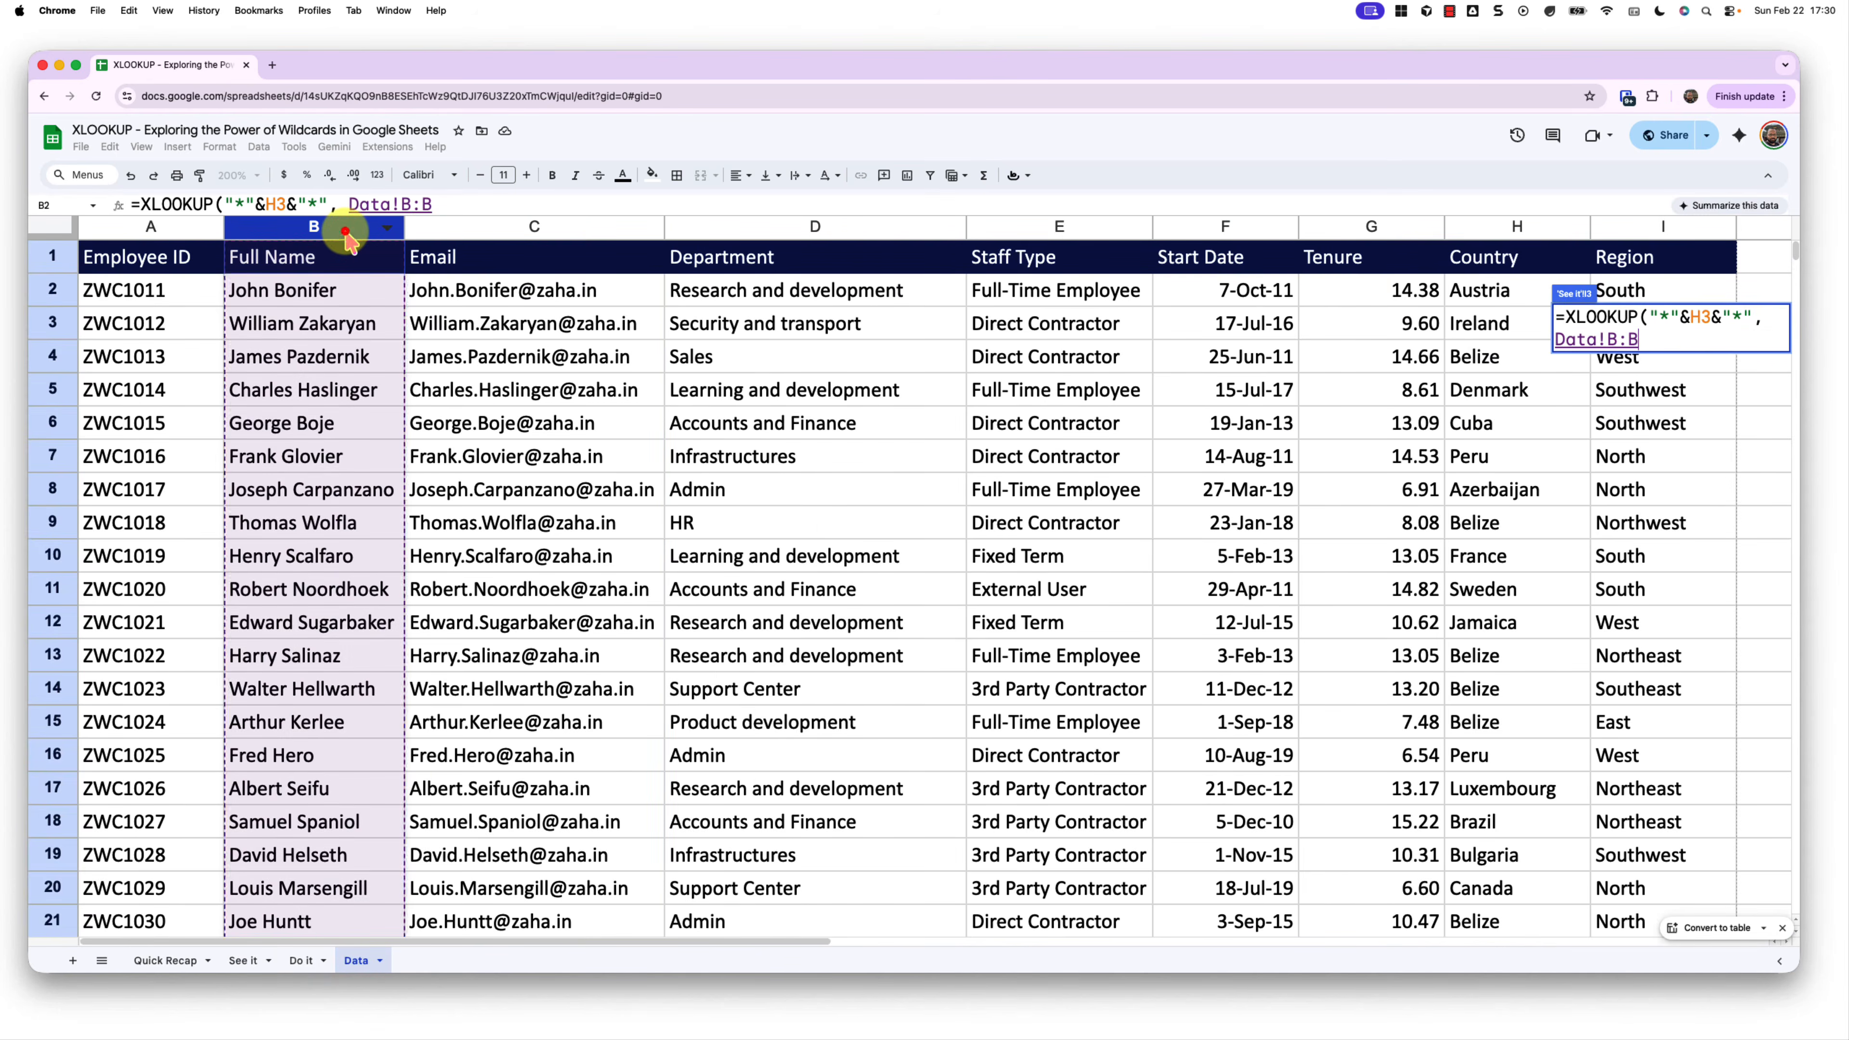
{"action": "type", "text": ","}
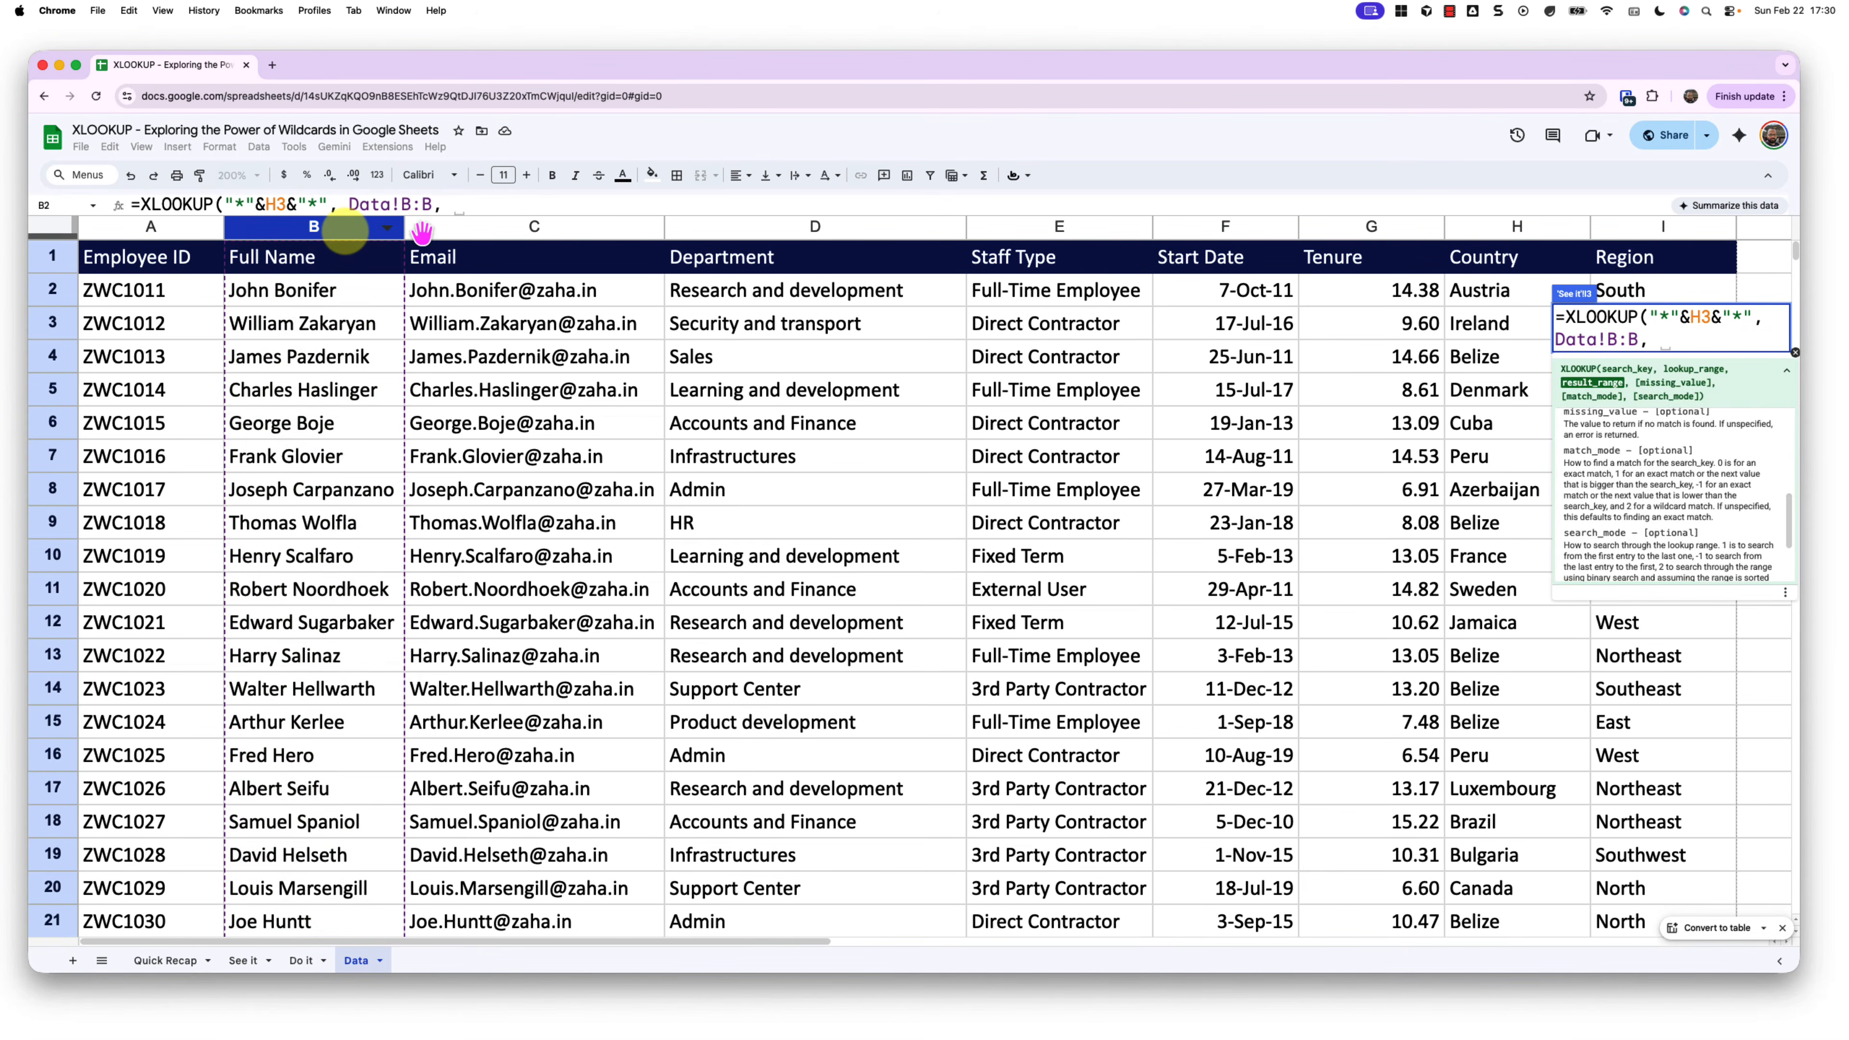
{"action": "left_click", "coordinate": [472, 228]}
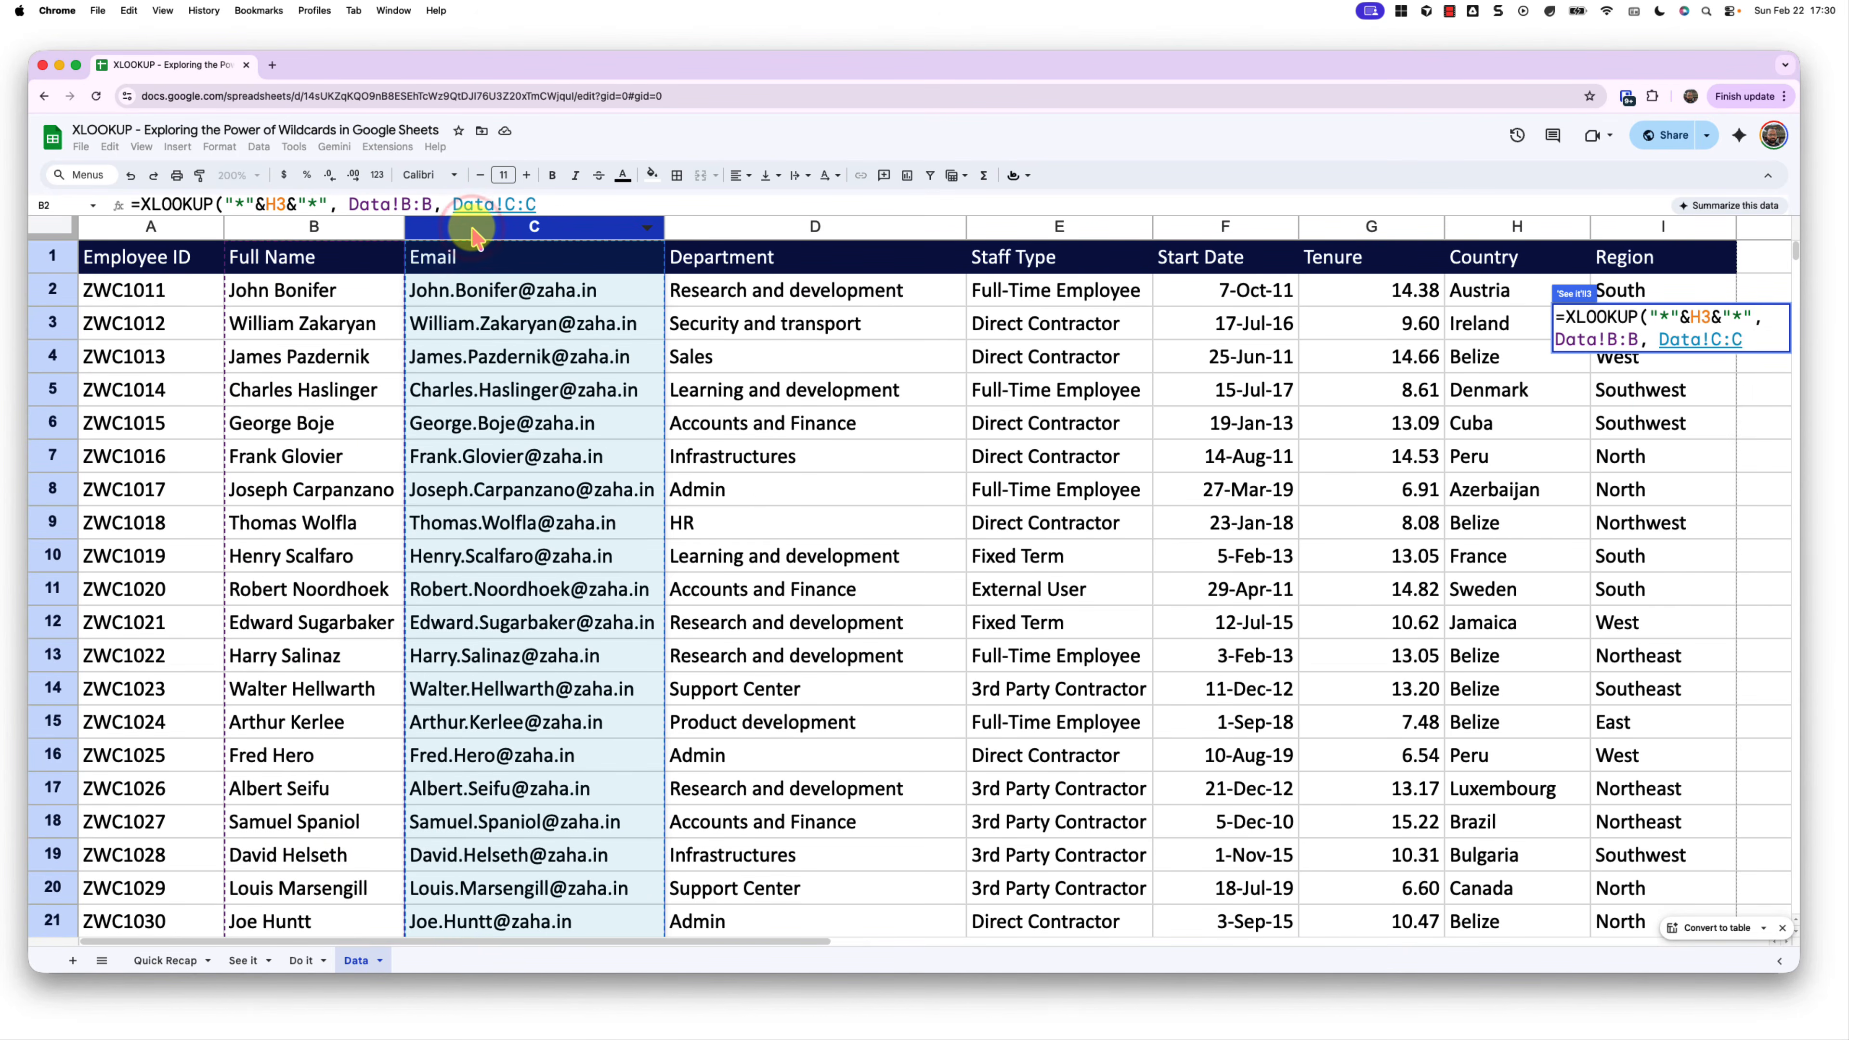
Step: Complete the I3 formula with "Not Found" as the missing value and wildcard match mode 2
{"action": "type", "text": ", "}
{"action": "type", "text": "\"Not"}
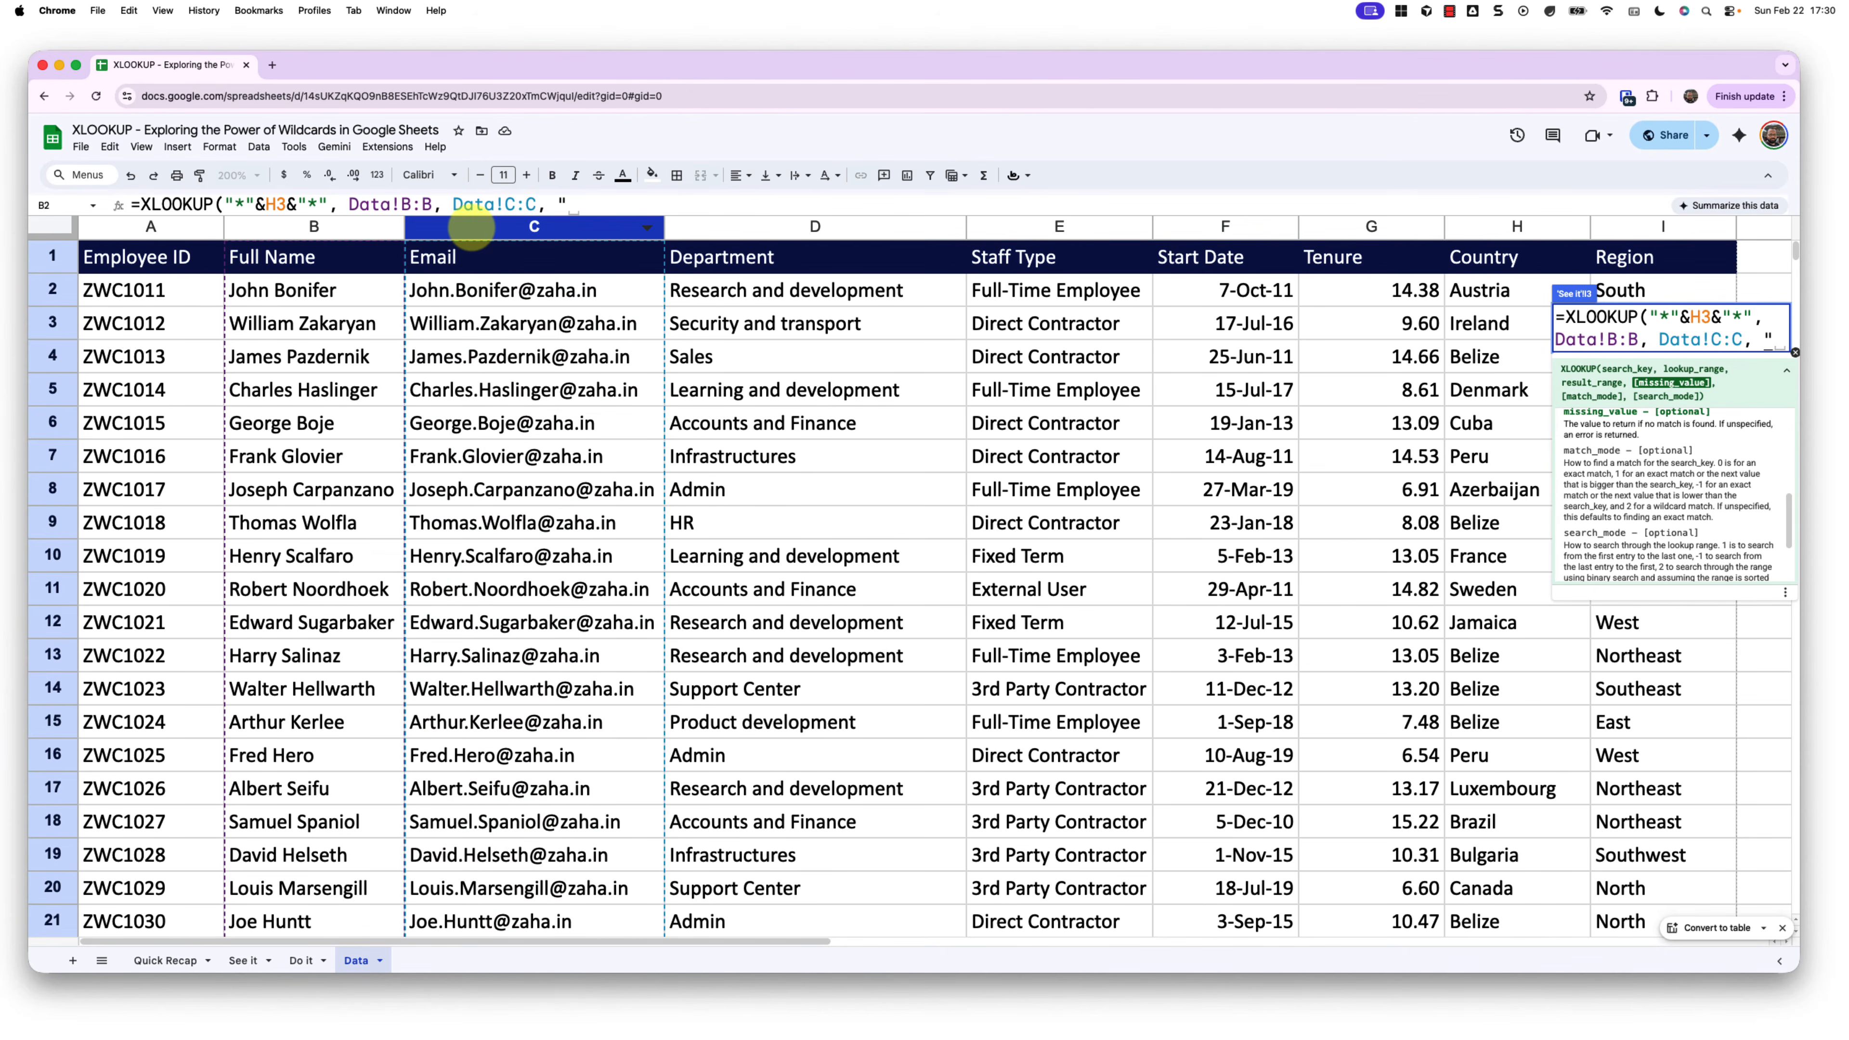
{"action": "type", "text": " Fou"}
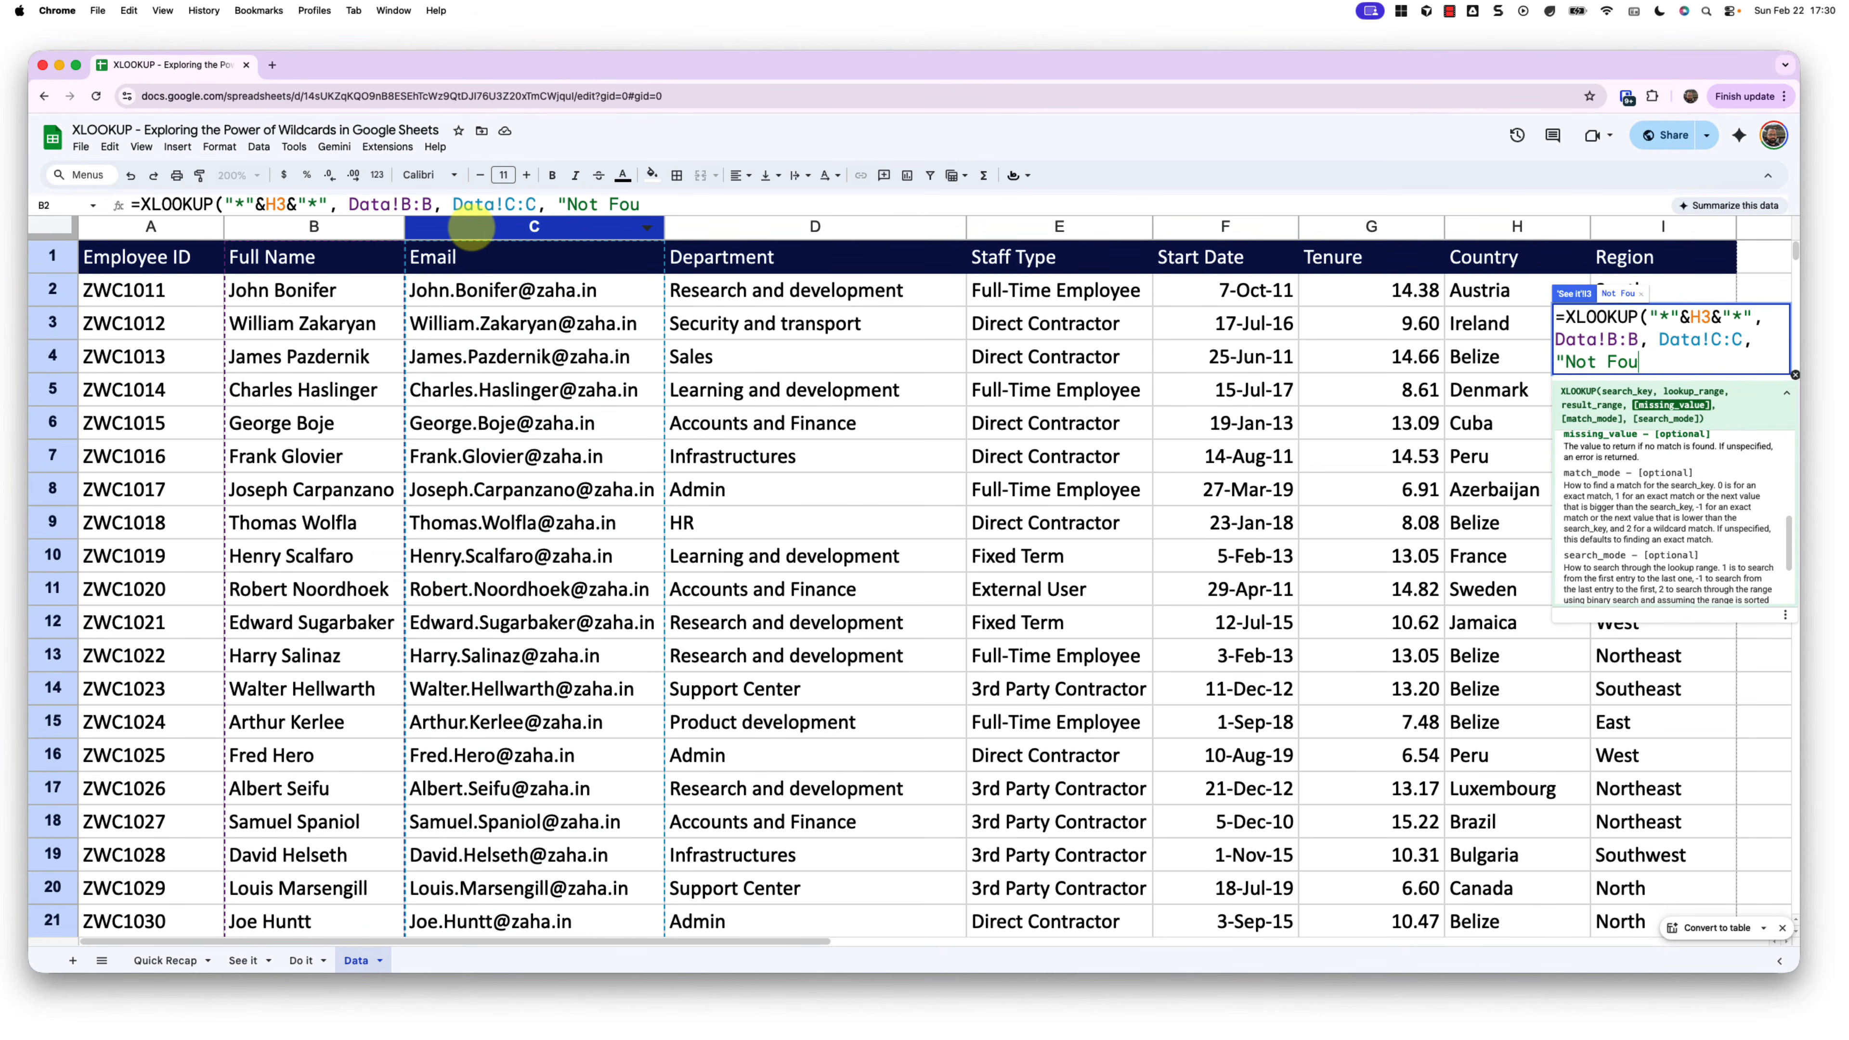
{"action": "type", "text": "nd\", "}
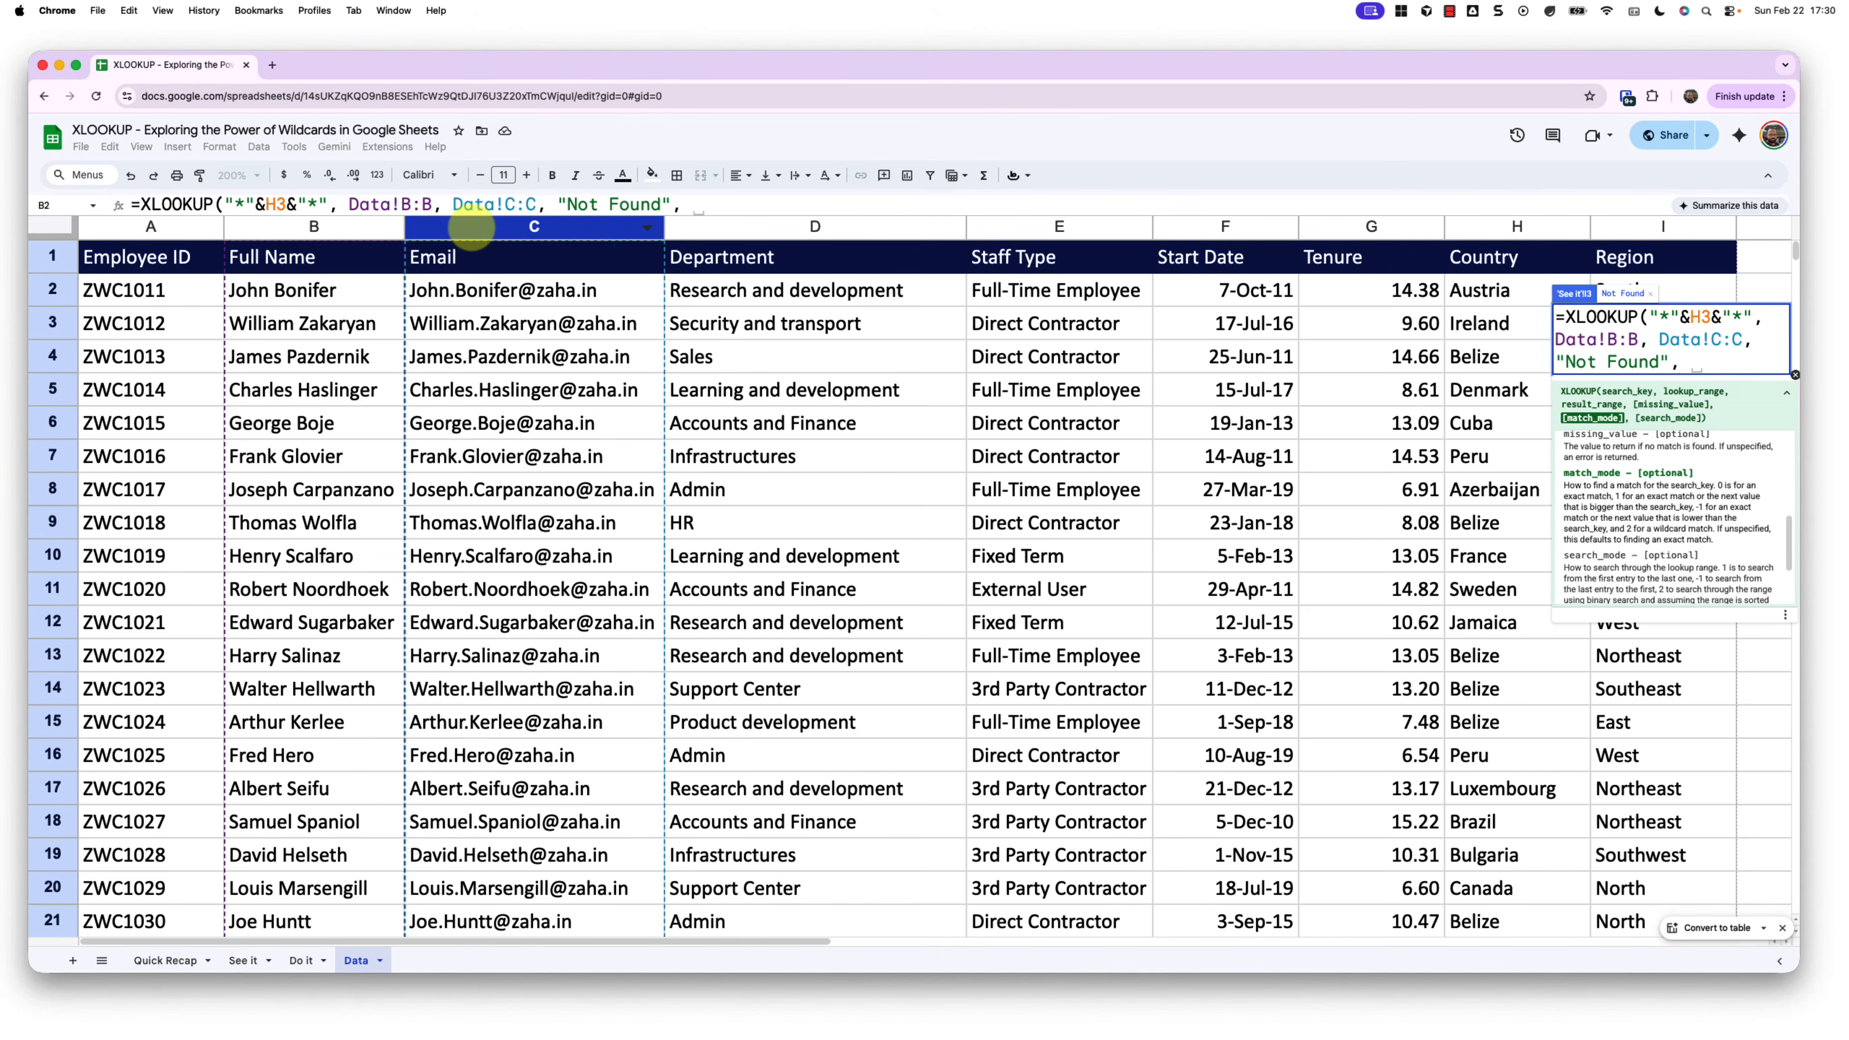
{"action": "type", "text": "2)"}
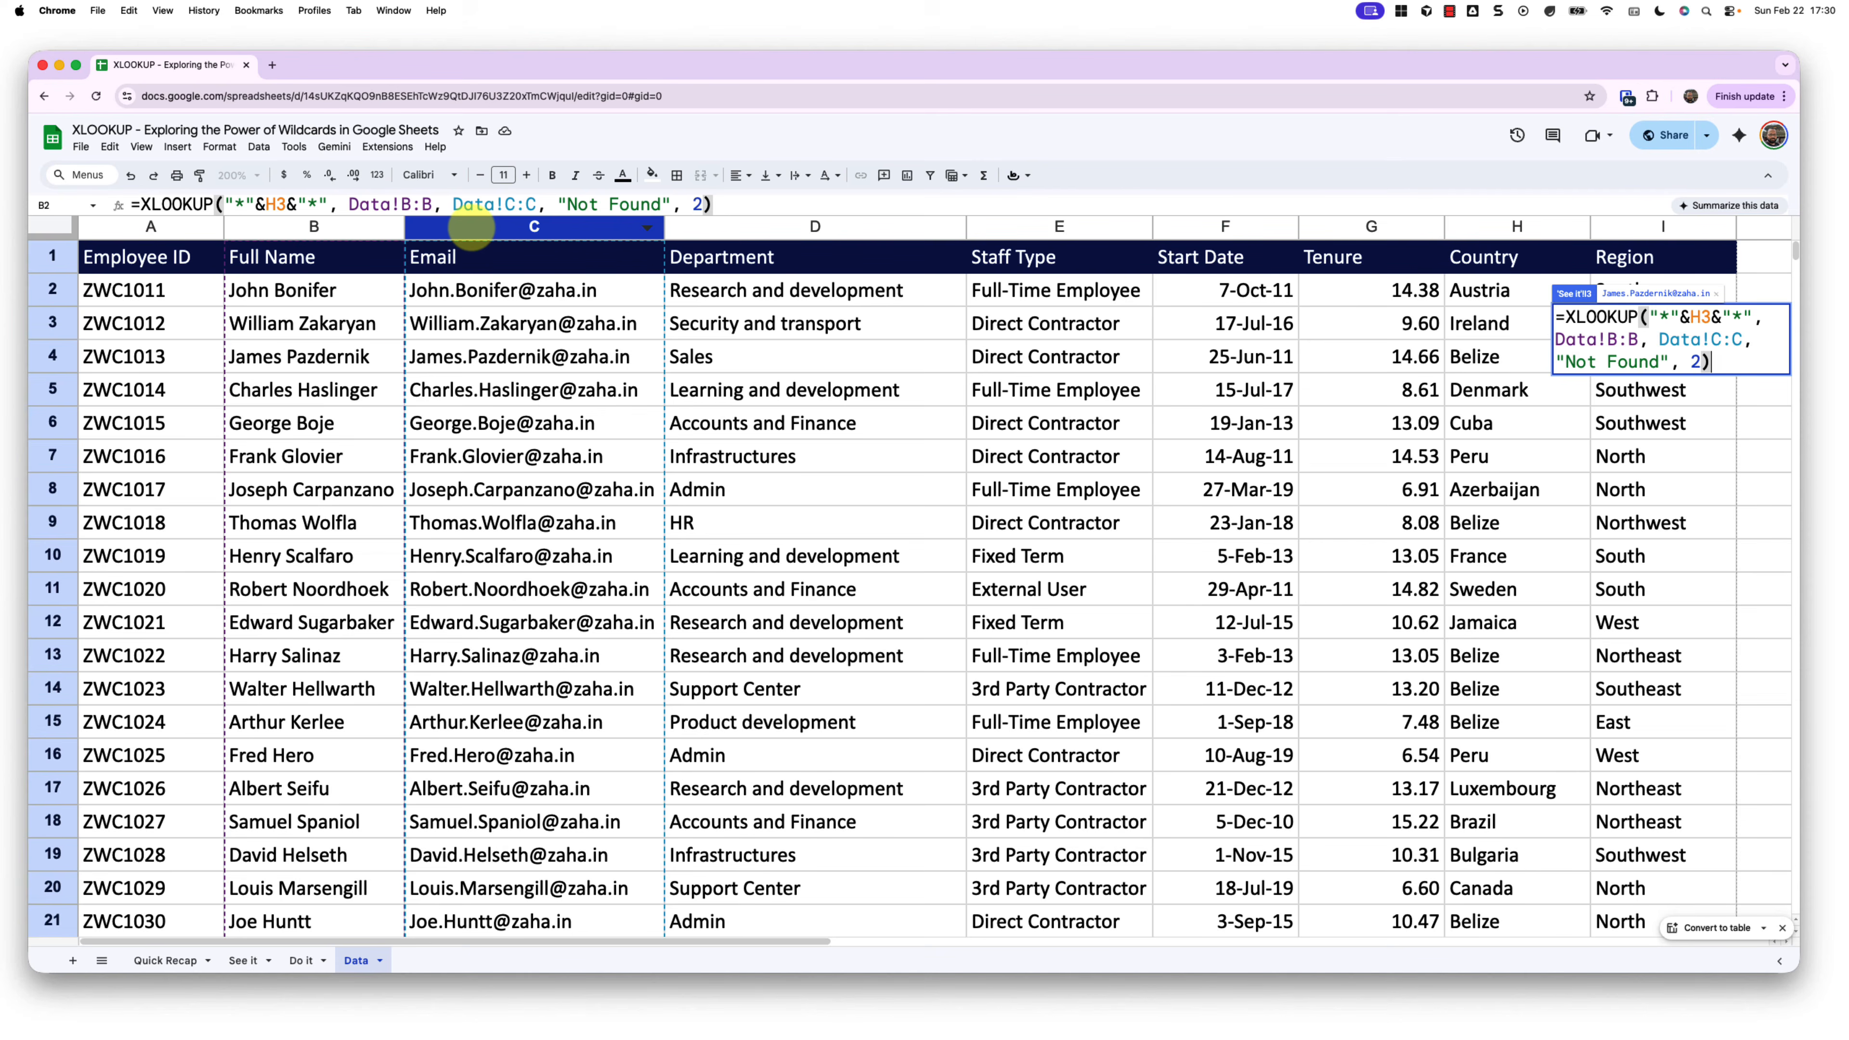
{"action": "key", "text": "Return"}
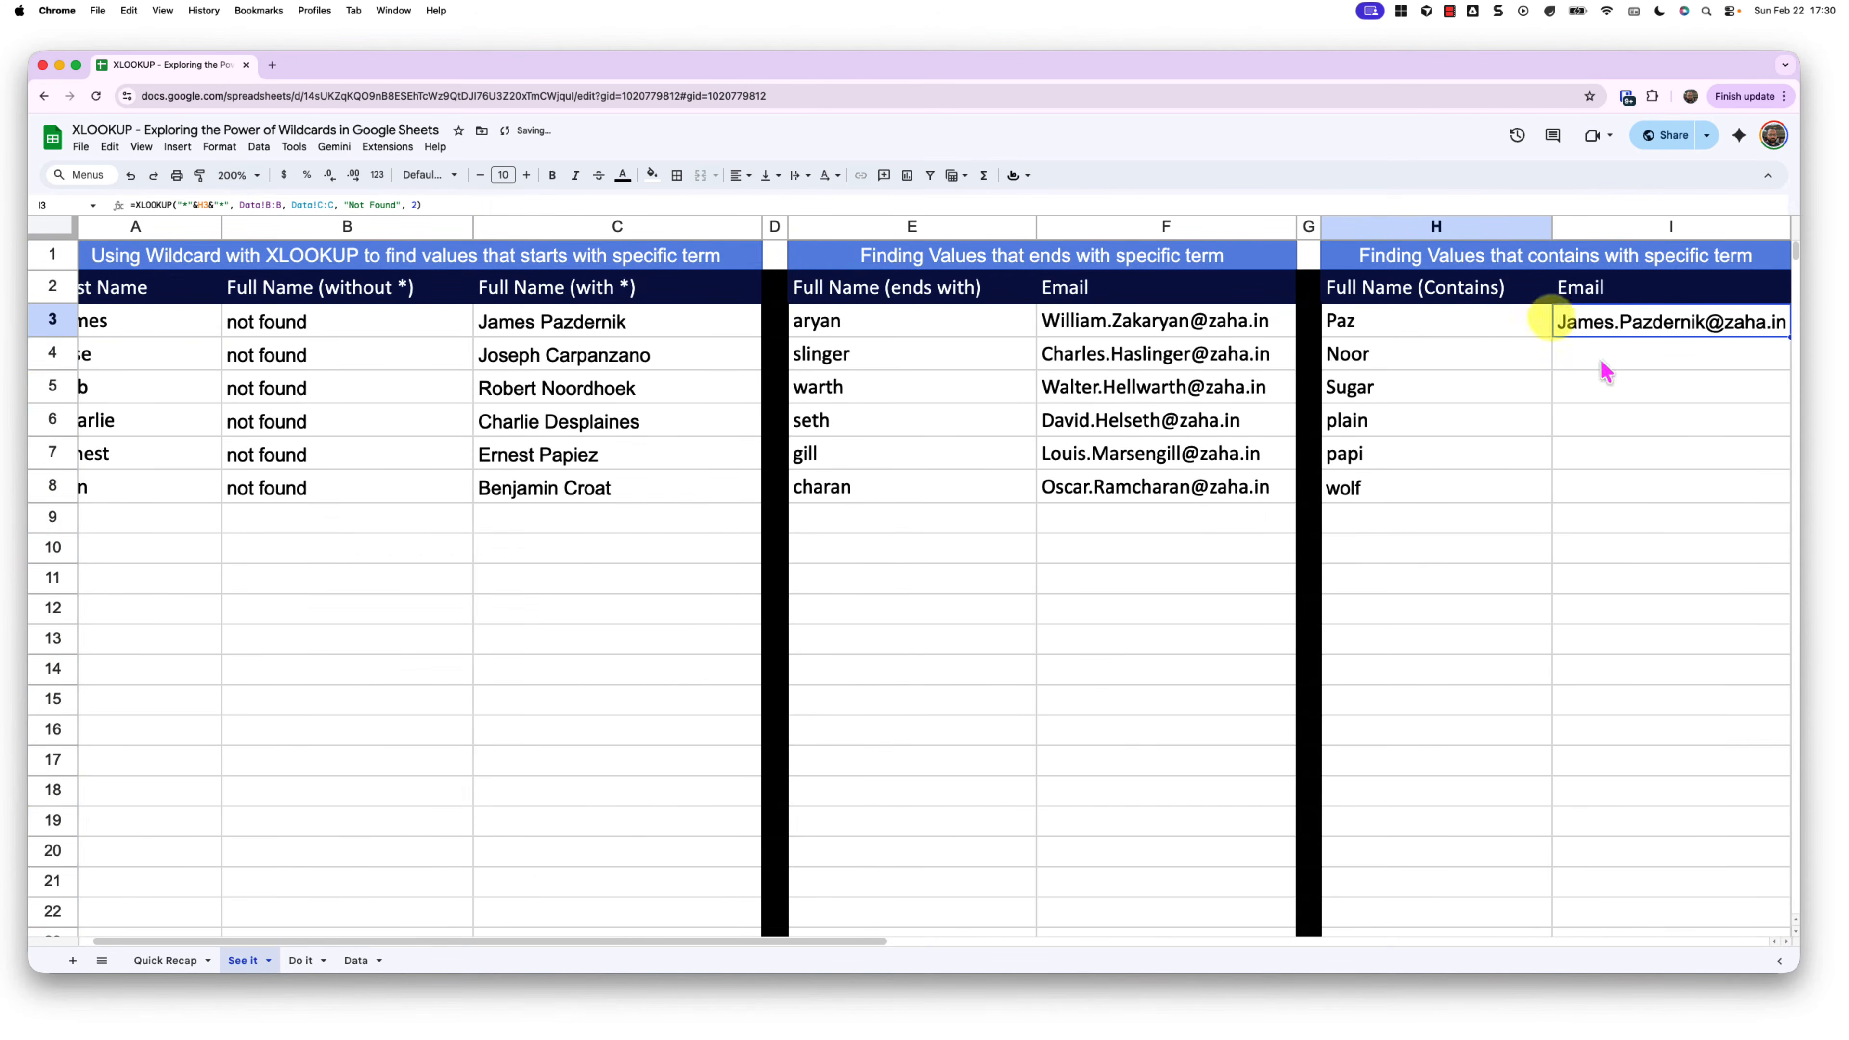
Step: Fill the contains XLOOKUP formula from I3 down the Email column to I8
{"action": "double_click", "coordinate": [1787, 337]}
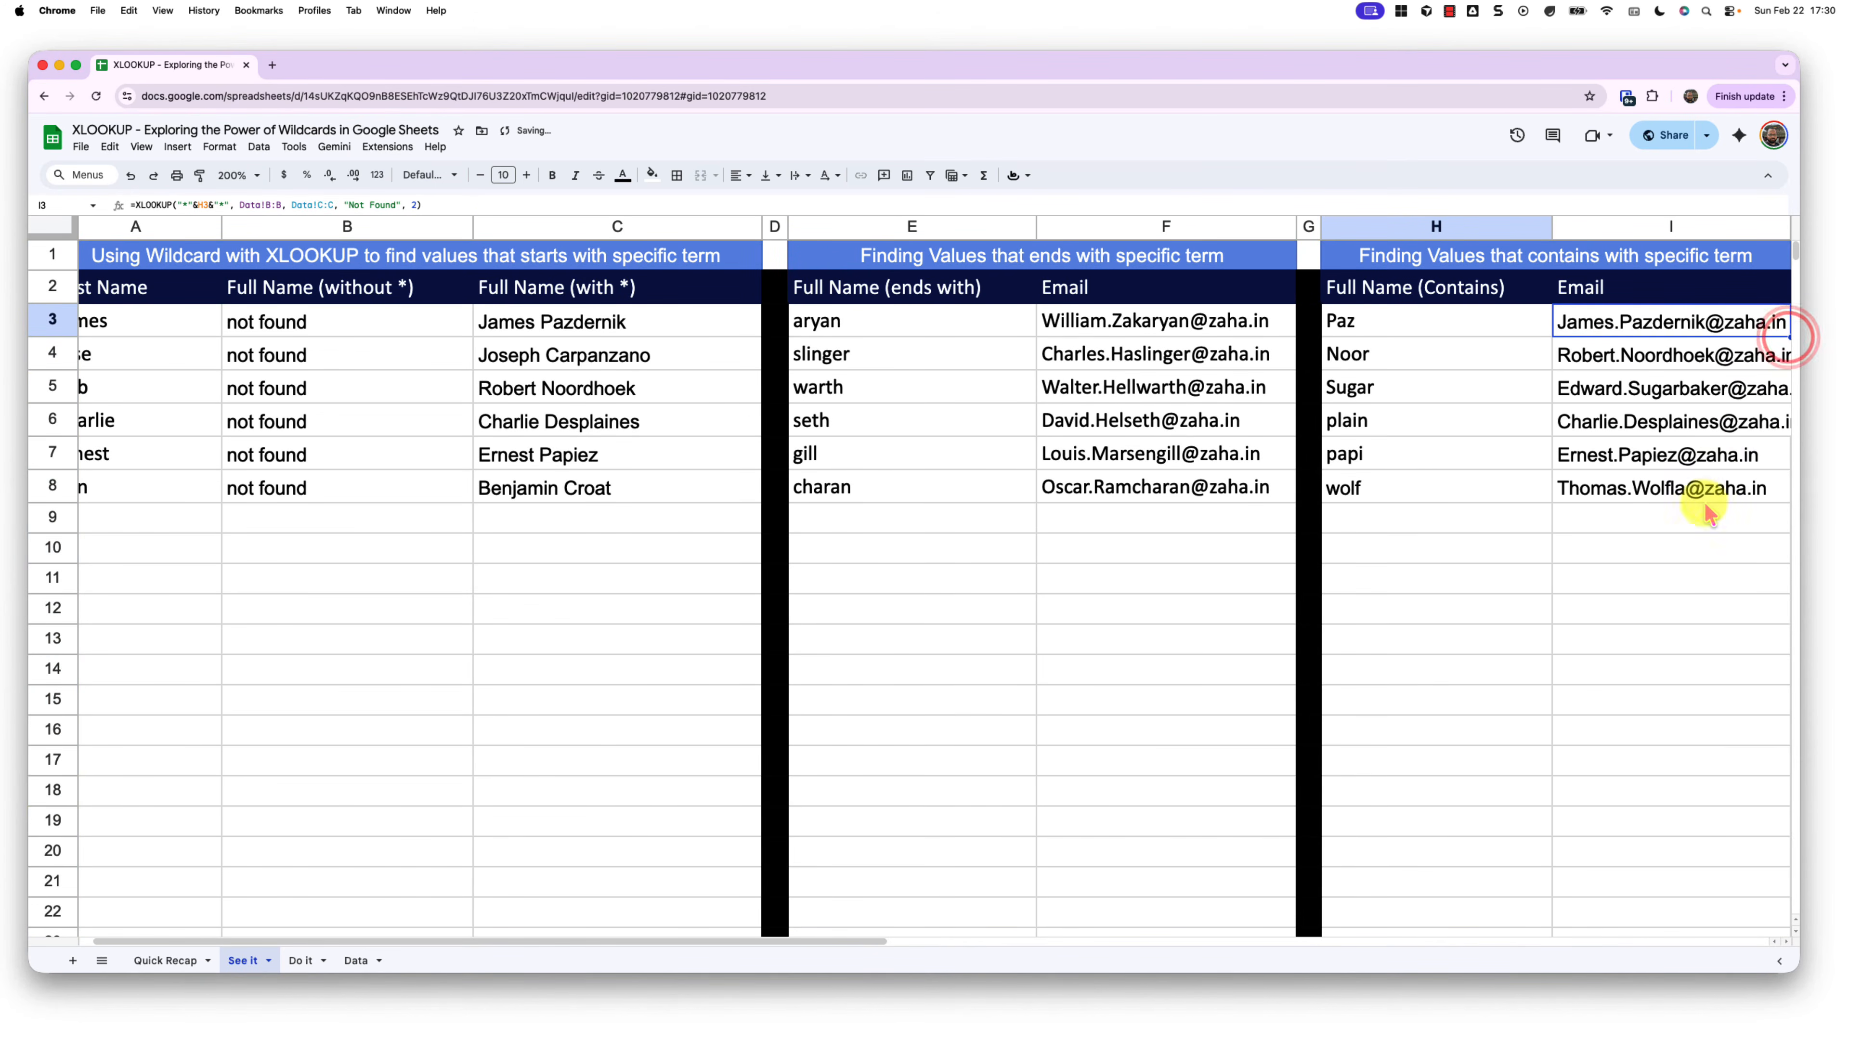
{"action": "left_click_drag", "start_coordinate": [1709, 491], "coordinate": [1703, 510]}
{"action": "left_click", "coordinate": [1590, 605]}
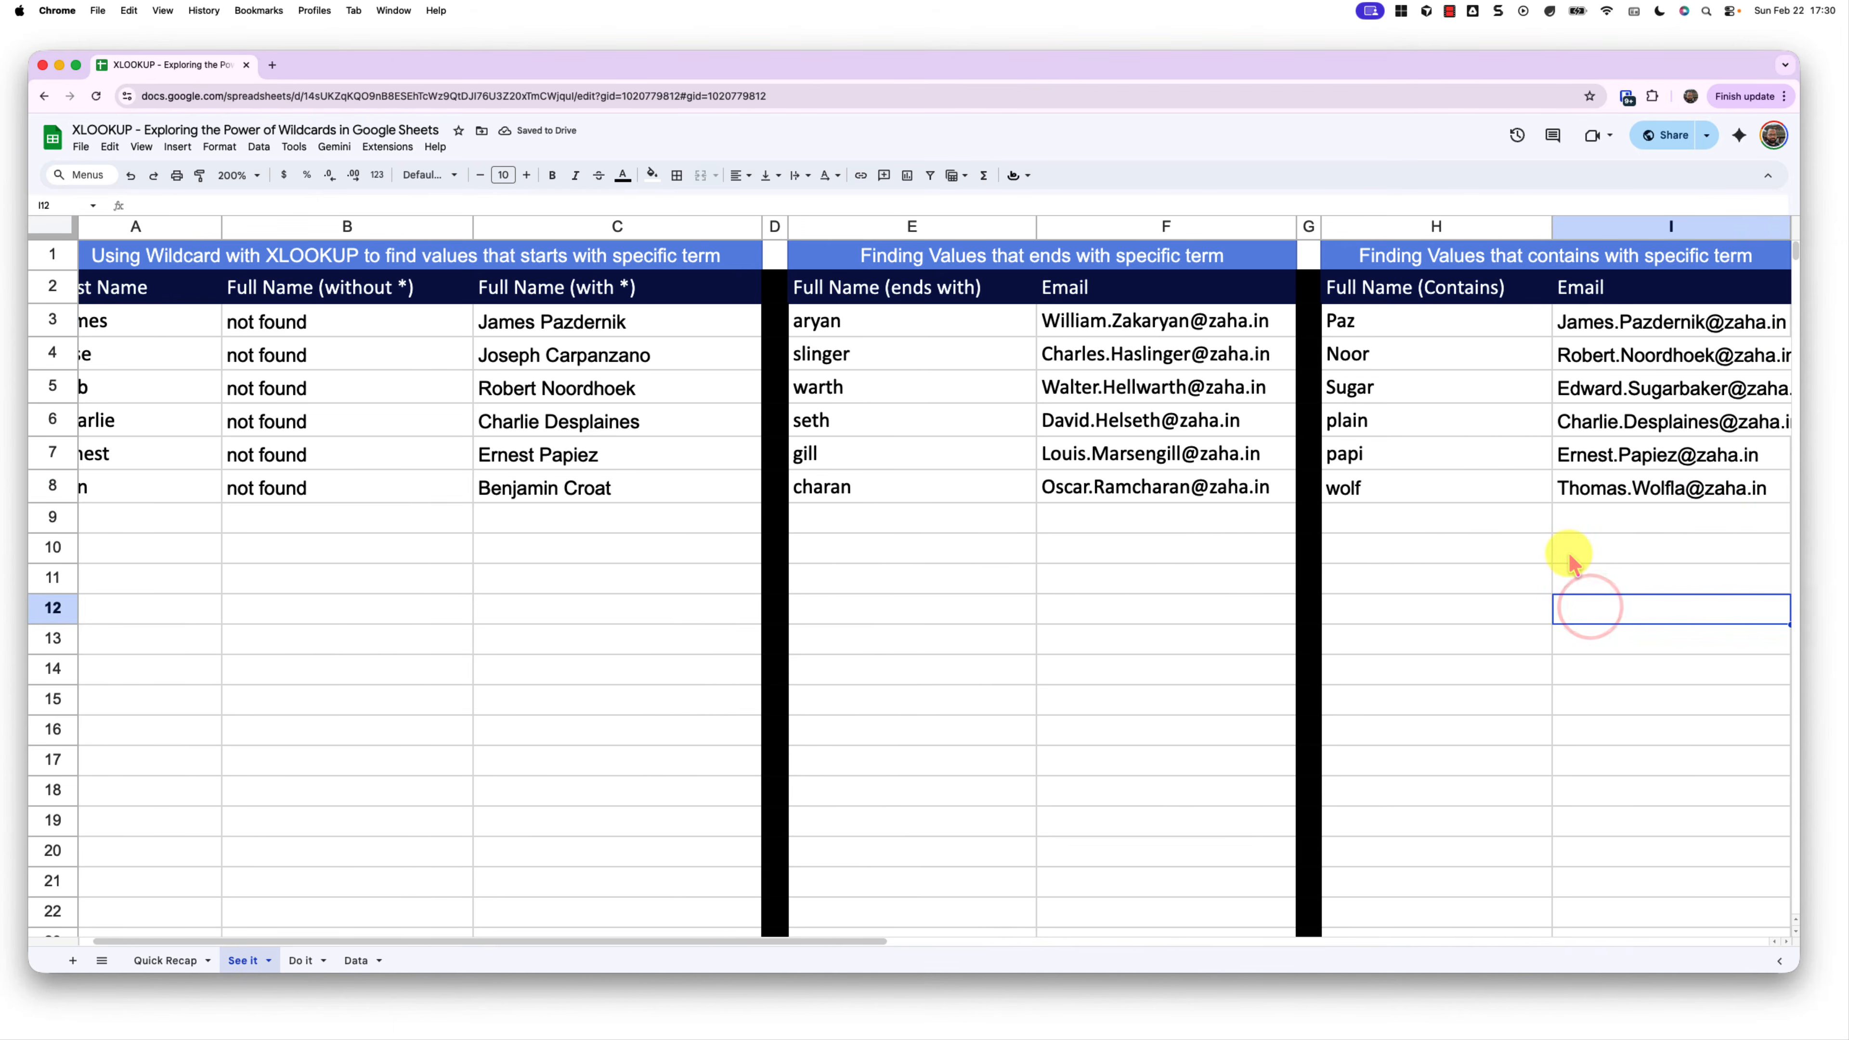
Step: Fit the width of column I to its email addresses and switch to the Do it sheet
{"action": "scroll", "coordinate": [1573, 565], "scroll_direction": "right", "scroll_amount": 3}
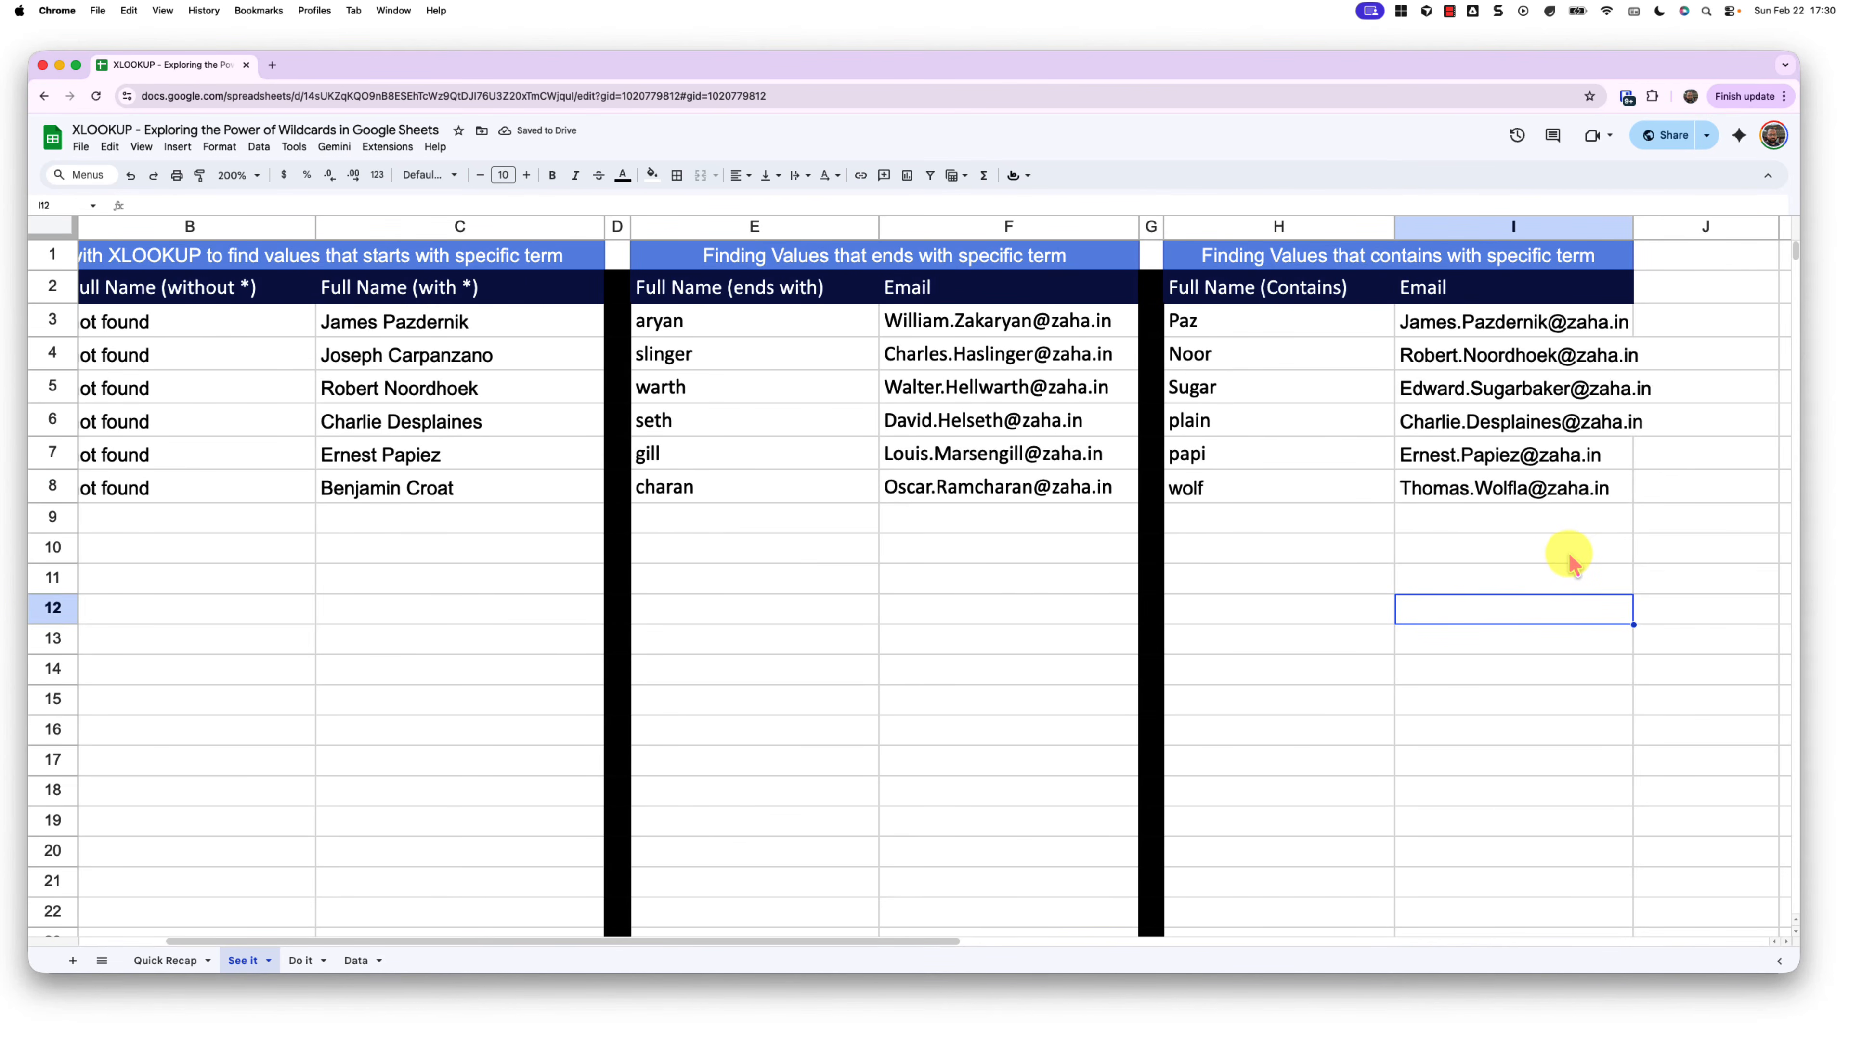
{"action": "double_click", "coordinate": [1634, 228]}
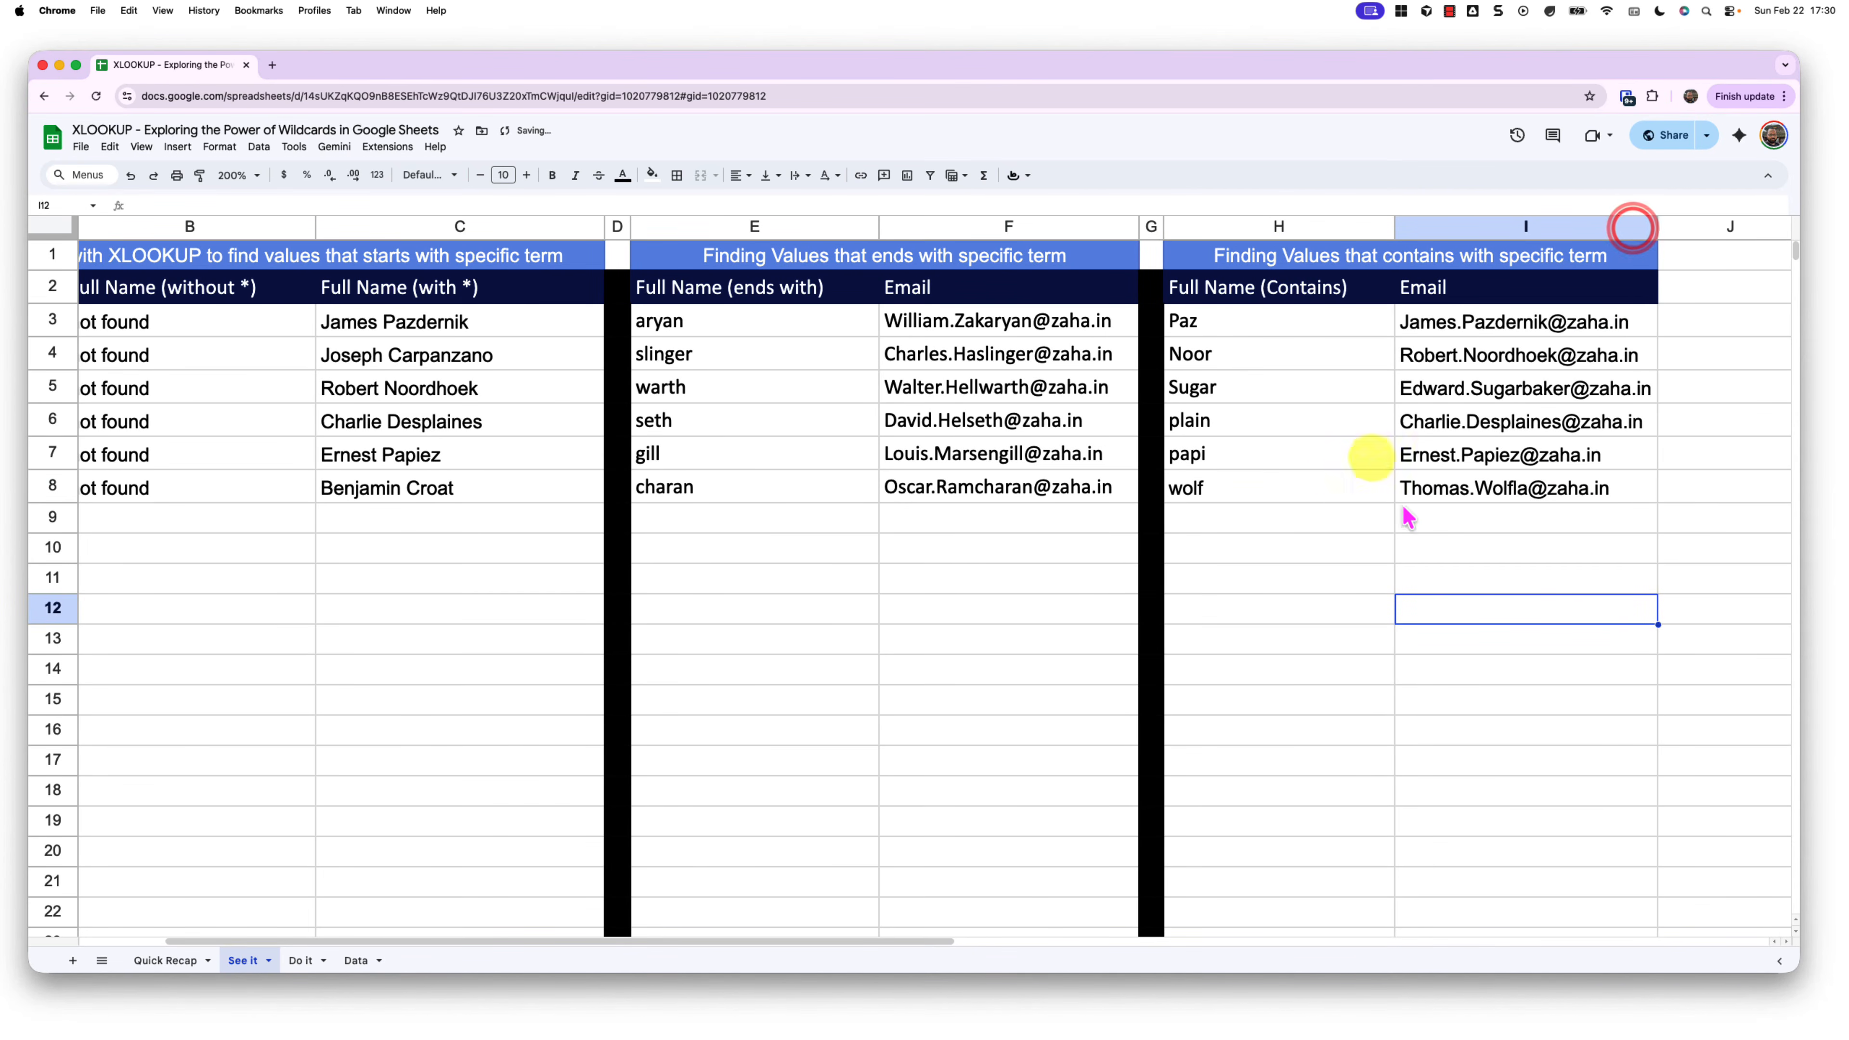
{"action": "left_click", "coordinate": [1346, 484]}
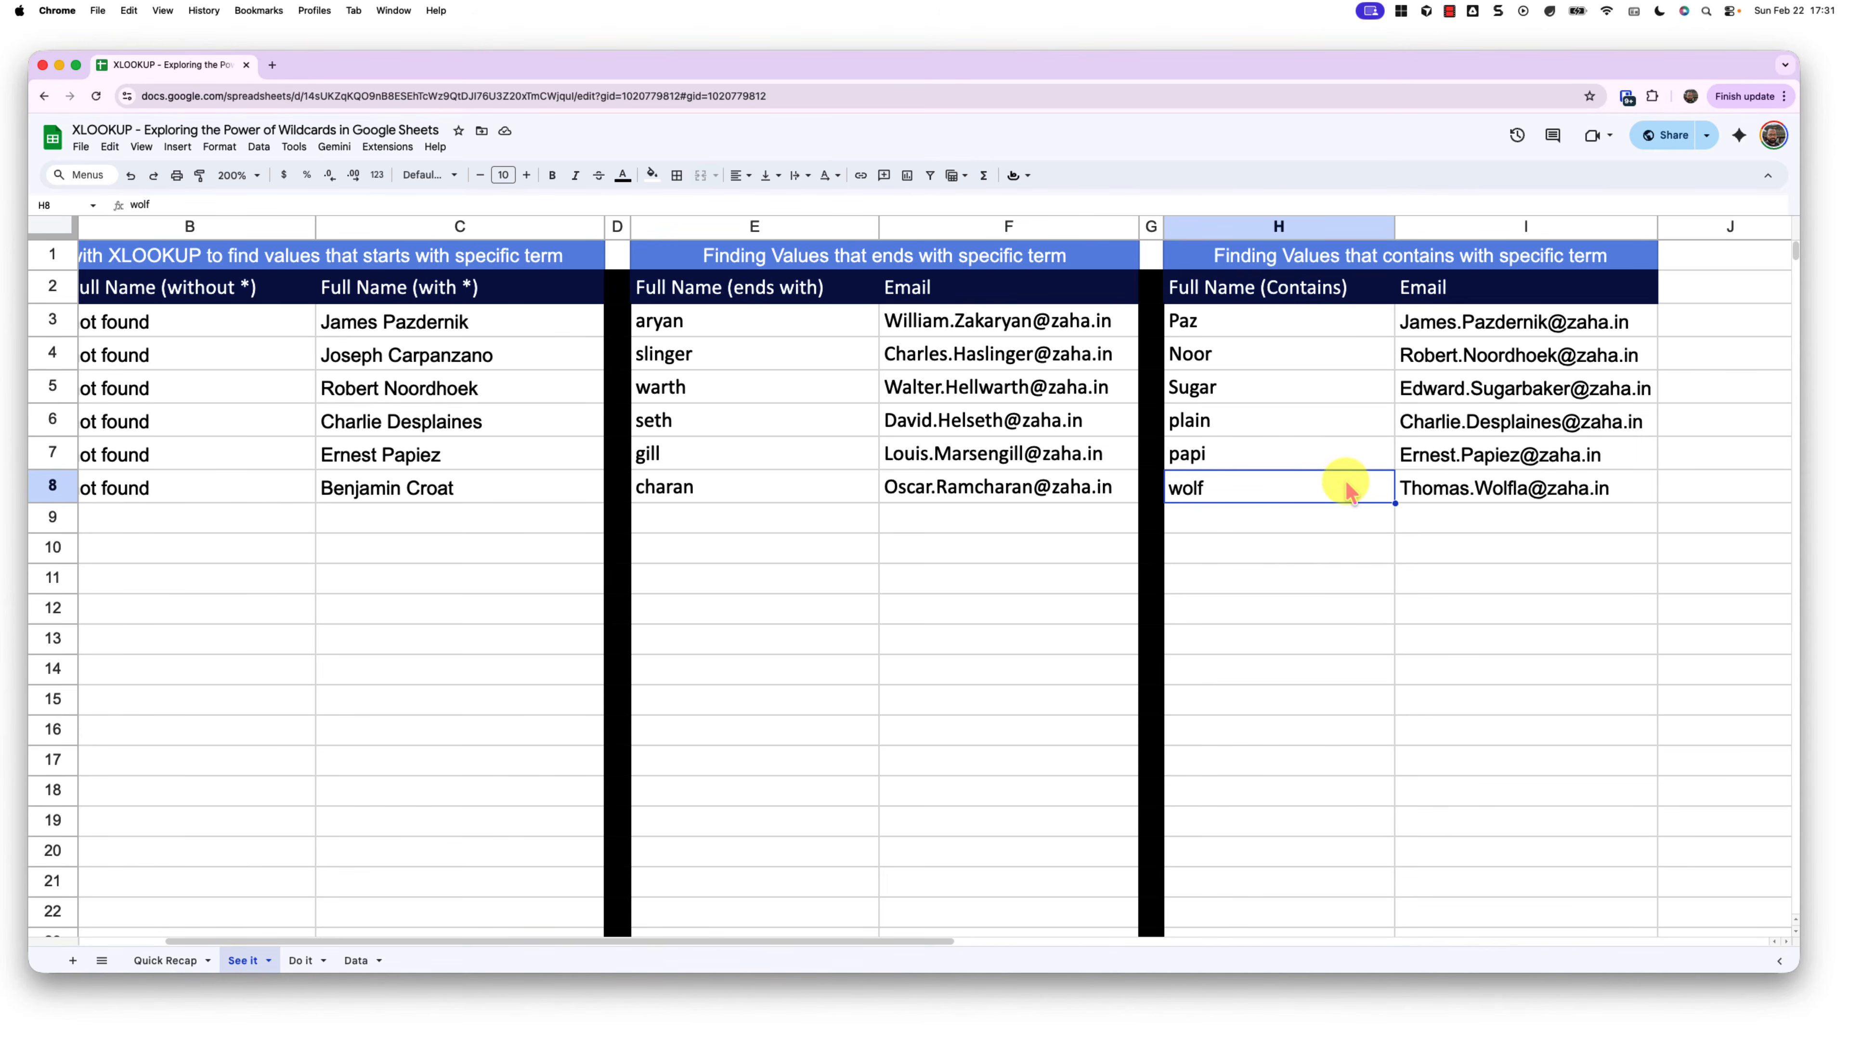
{"action": "left_click", "coordinate": [308, 961]}
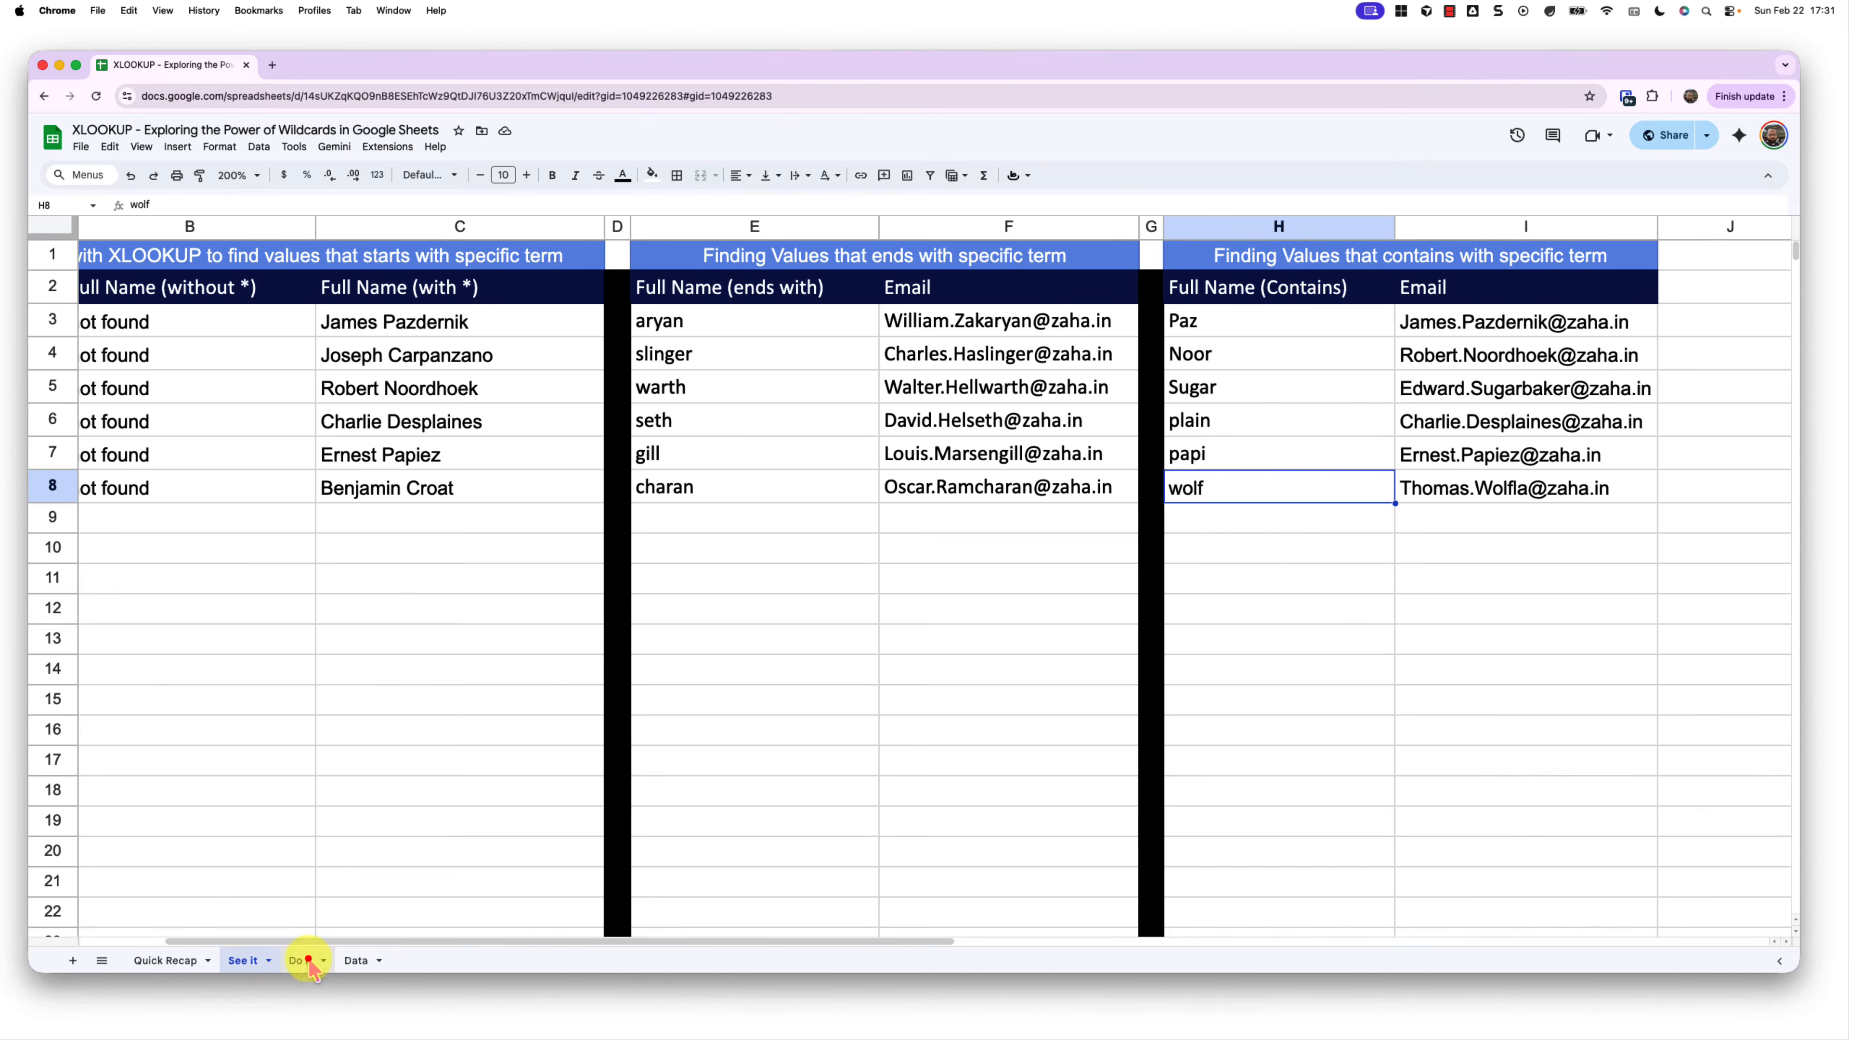